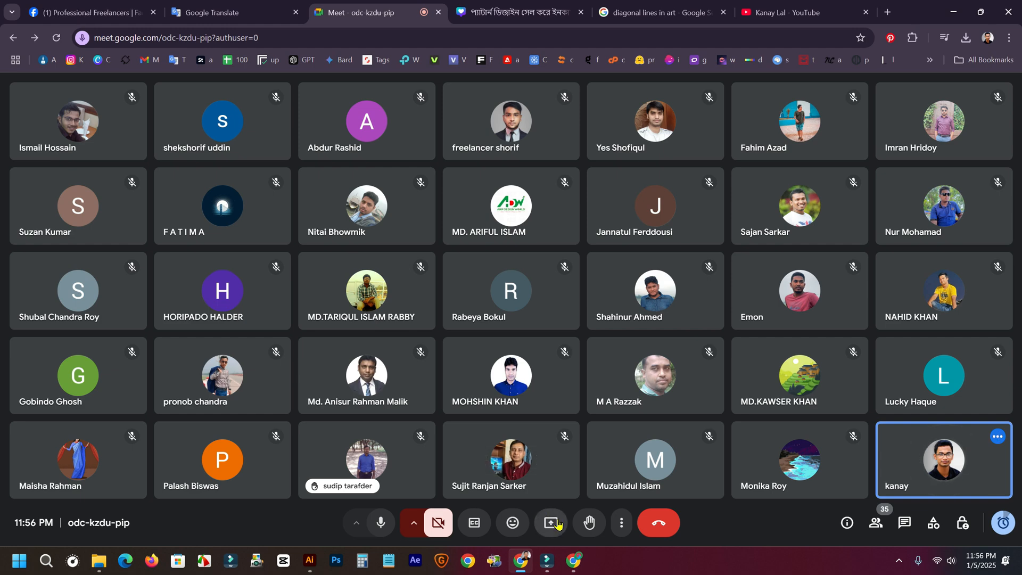
Share the entire screen in the Google Meet call, switch to the YouTube channel page, and move the floating call window aside.
left_click(604, 108)
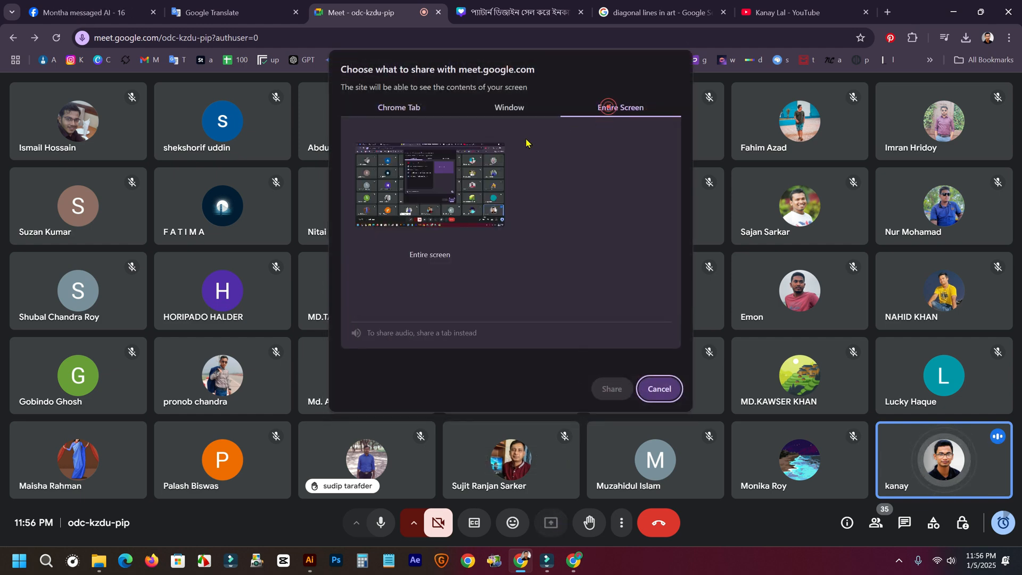
left_click(617, 392)
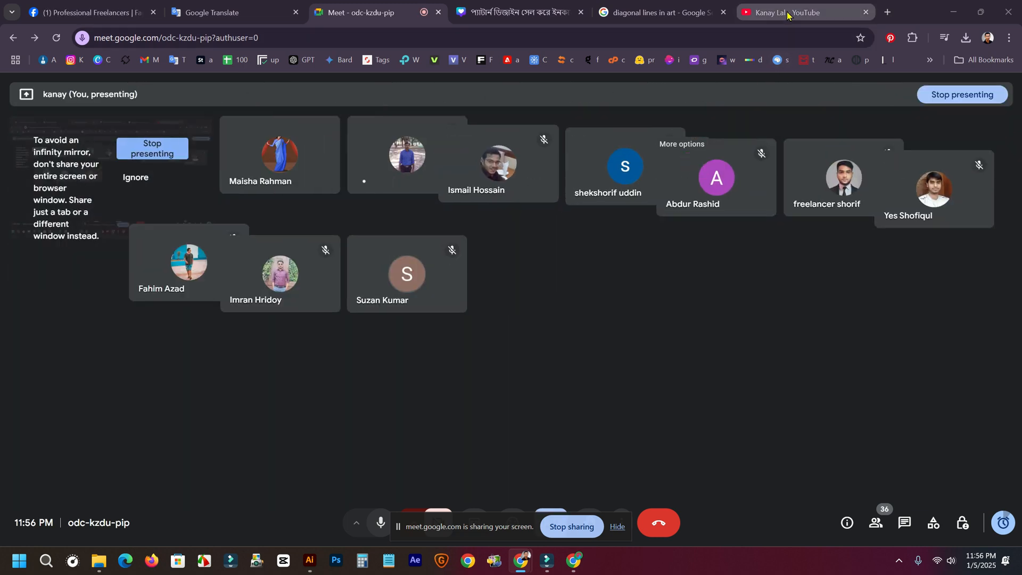
left_click(787, 15)
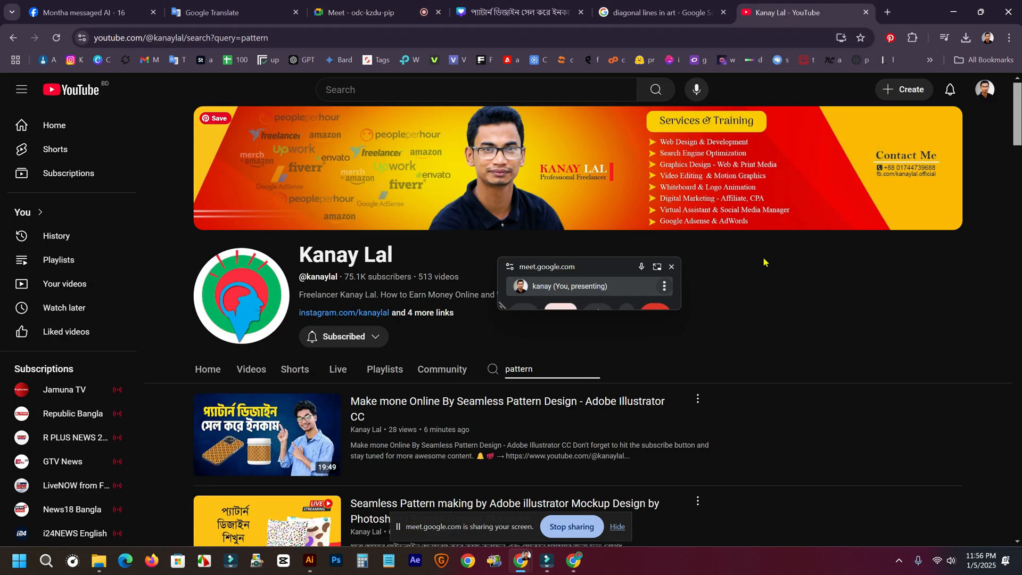
left_click_drag(616, 274, 836, 293)
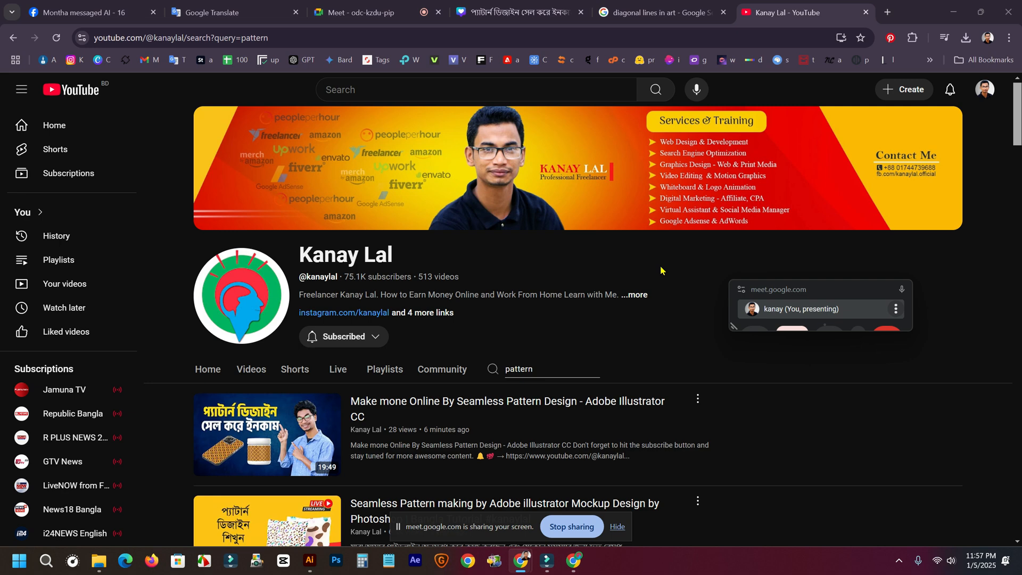
Check the shared call view and examine the YouTube channel's video results for "pattern".
left_click(360, 11)
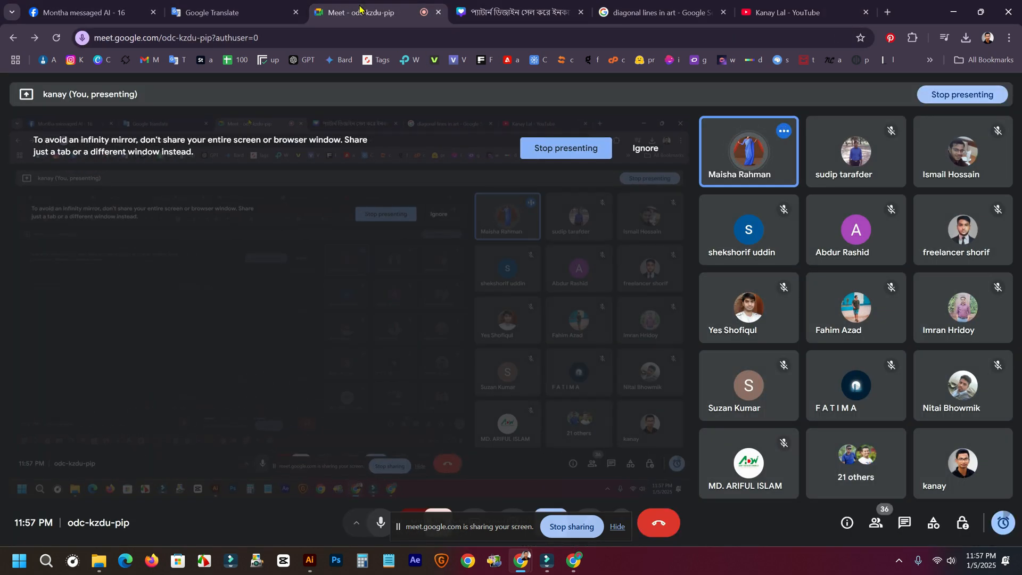
left_click(781, 6)
scroll(658, 293, "down", 1)
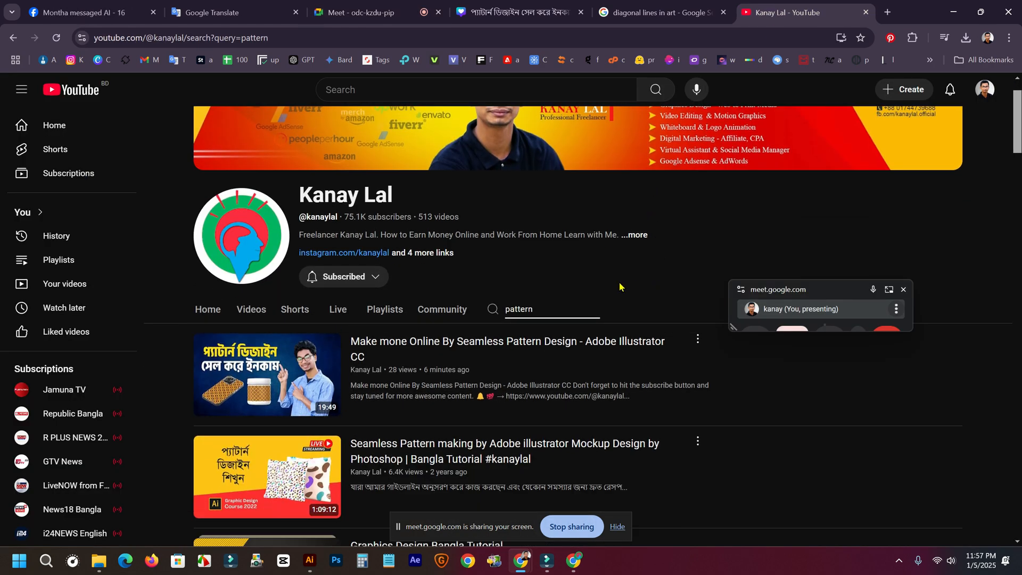
scroll(620, 288, "down", 2)
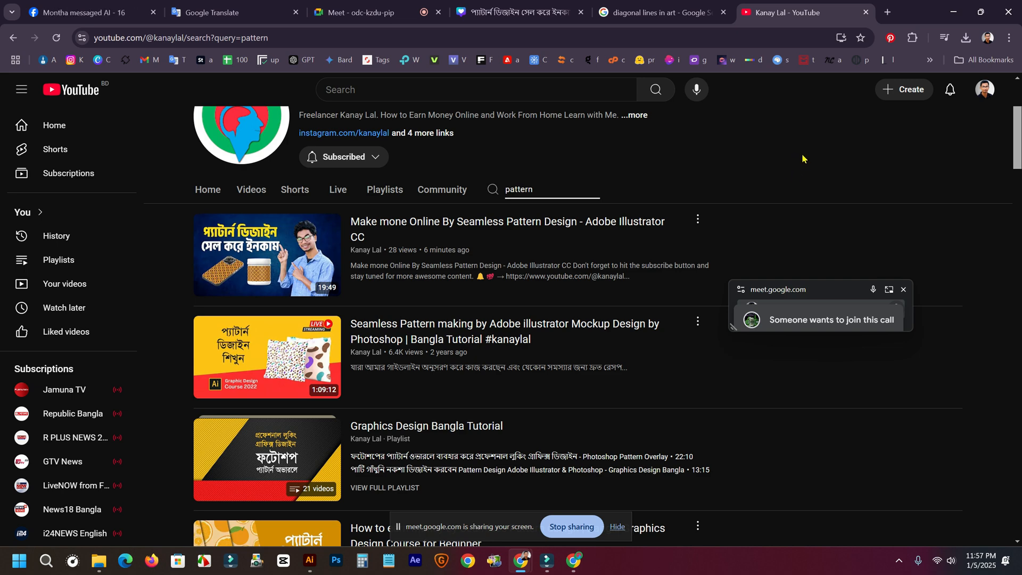
scroll(803, 160, "down", 2)
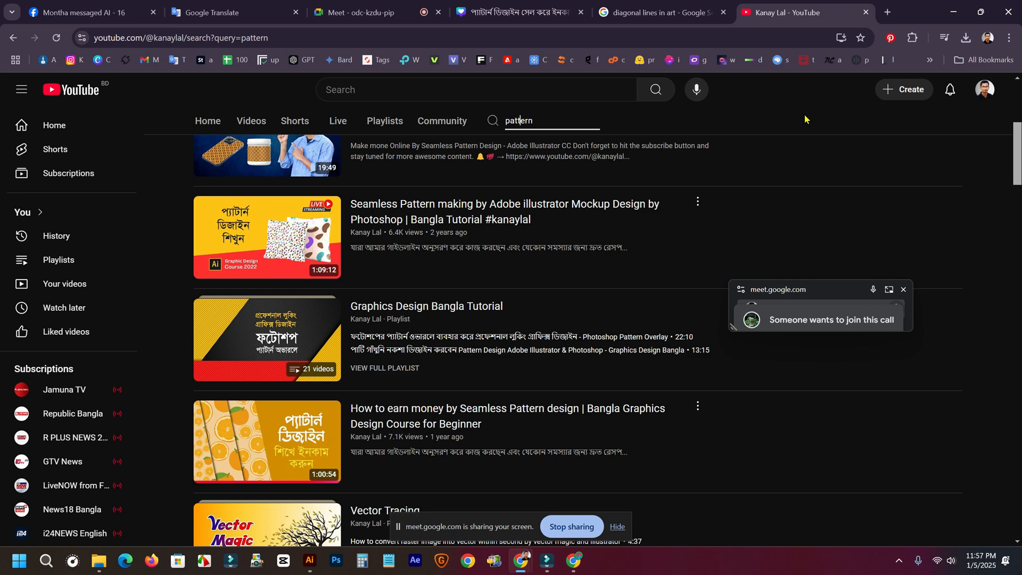
scroll(612, 309, "down", 2)
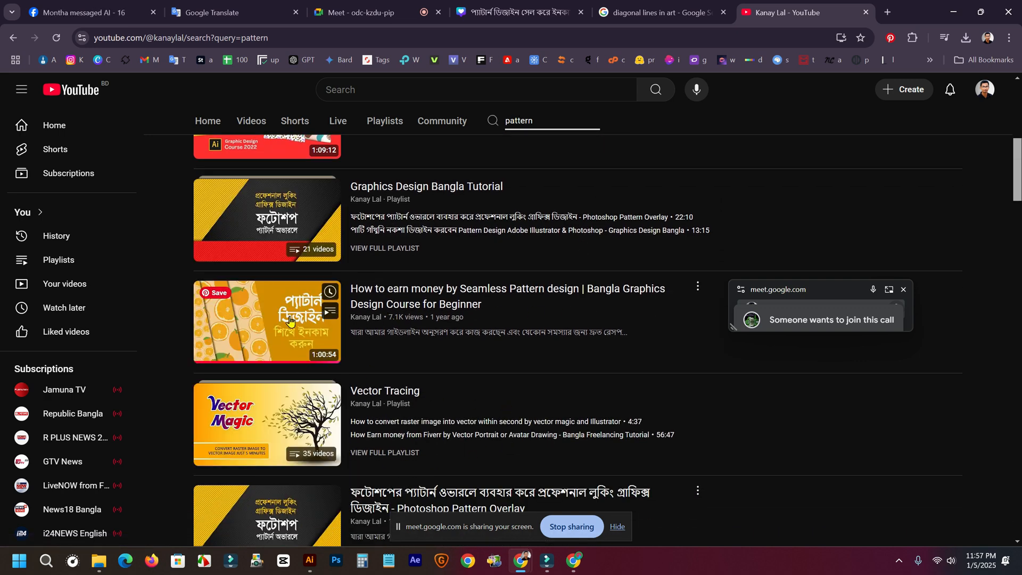
scroll(455, 293, "up", 3)
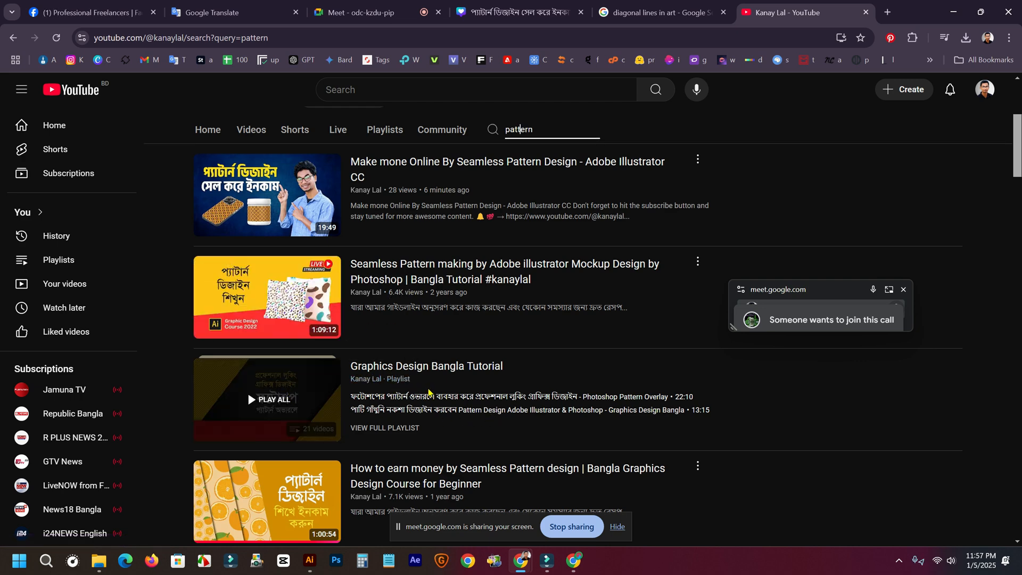
scroll(244, 364, "down", 2)
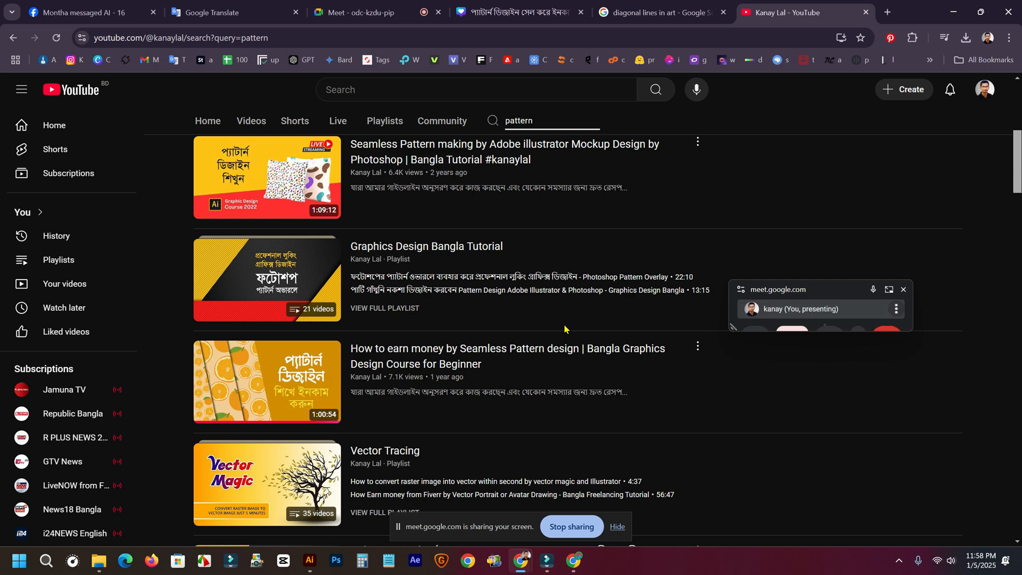
scroll(565, 332, "up", 3)
scroll(568, 334, "up", 3)
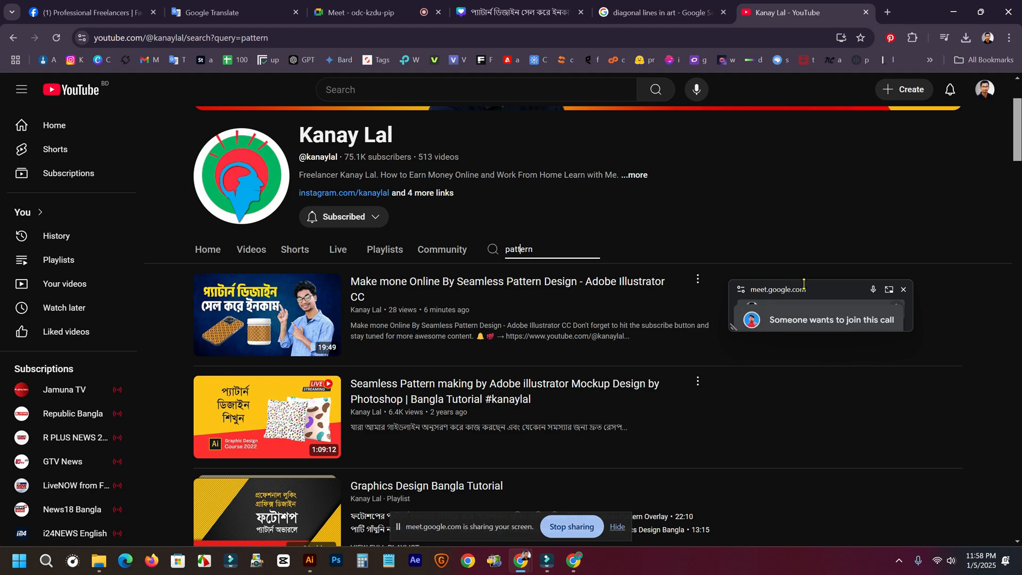
Examine the Google Images results for "diagonal lines in art" as pattern references.
left_click(670, 7)
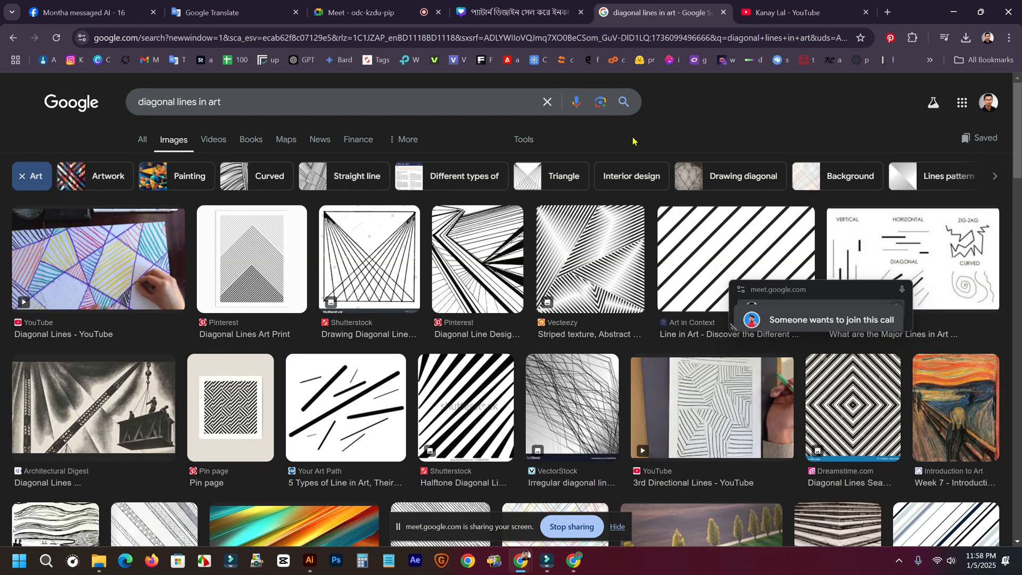
scroll(574, 244, "down", 5)
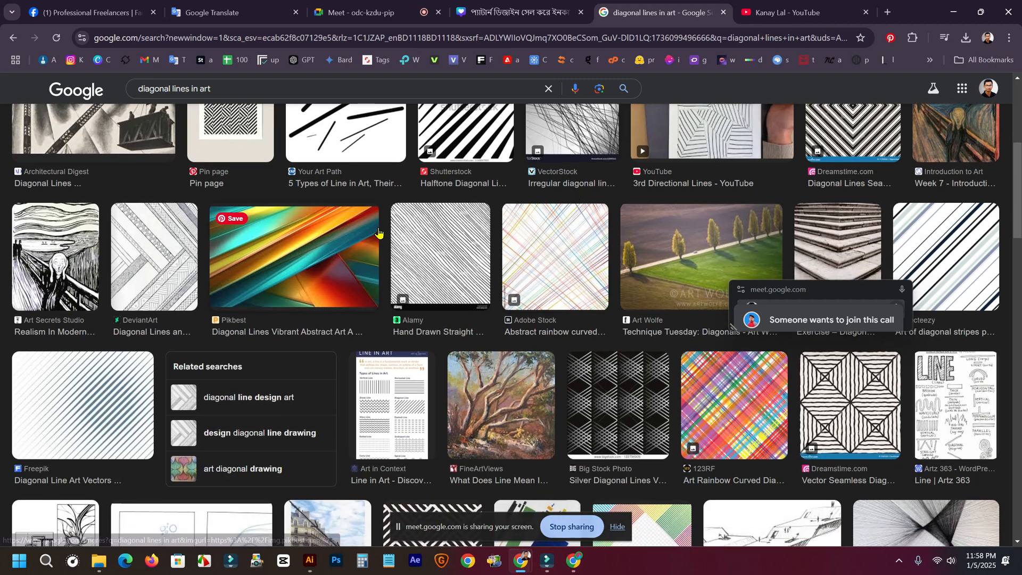
scroll(573, 245, "up", 6)
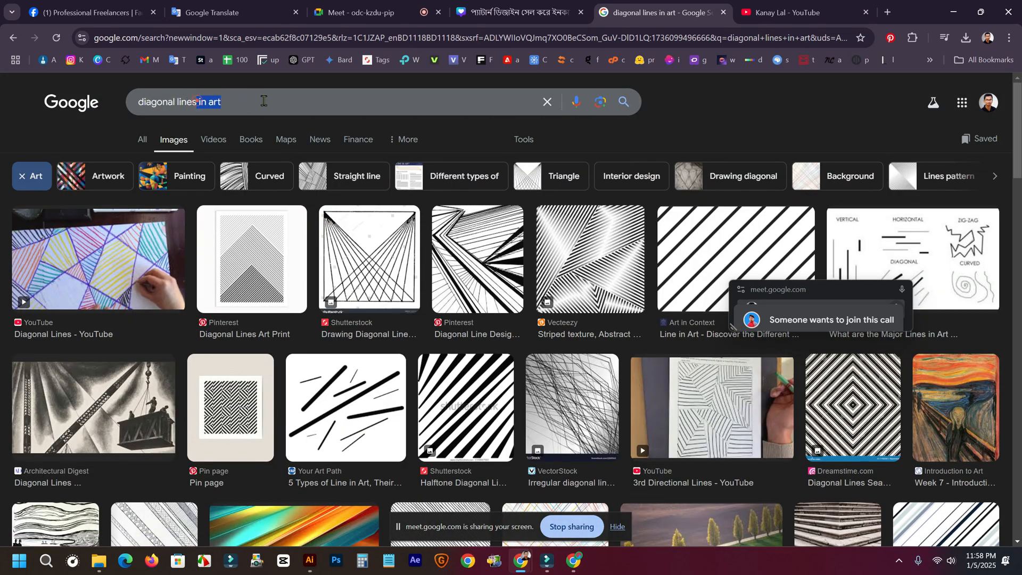
left_click(197, 100)
left_click(679, 110)
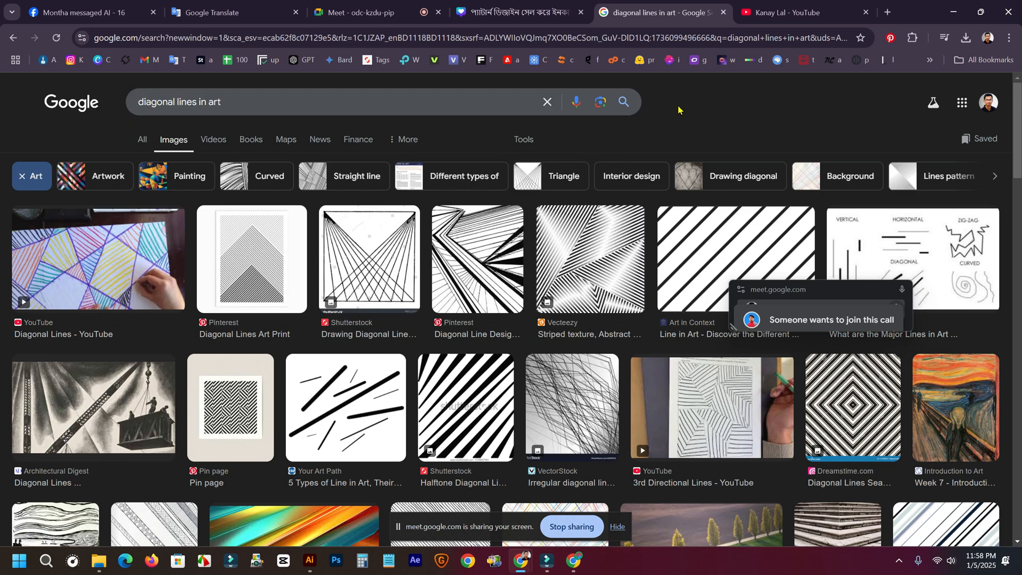
Search Google Images for "Abstract Diagonal Straight Lines Pattern", copied from the Vecteezy image title in the earlier "diagonal line" results, and browse the designs.
left_click(12, 38)
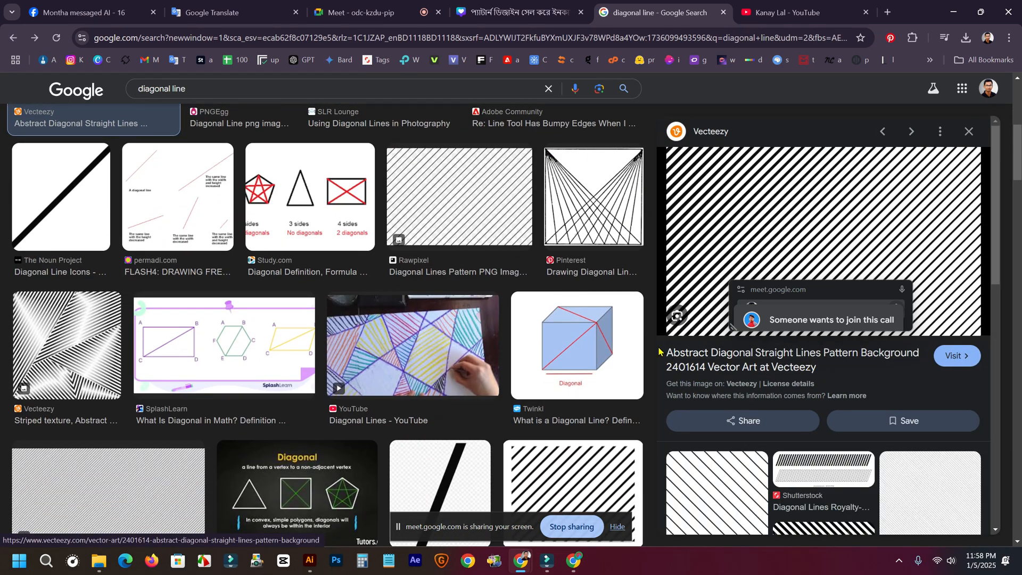
left_click_drag(665, 355, 855, 352)
key("ctrl+c")
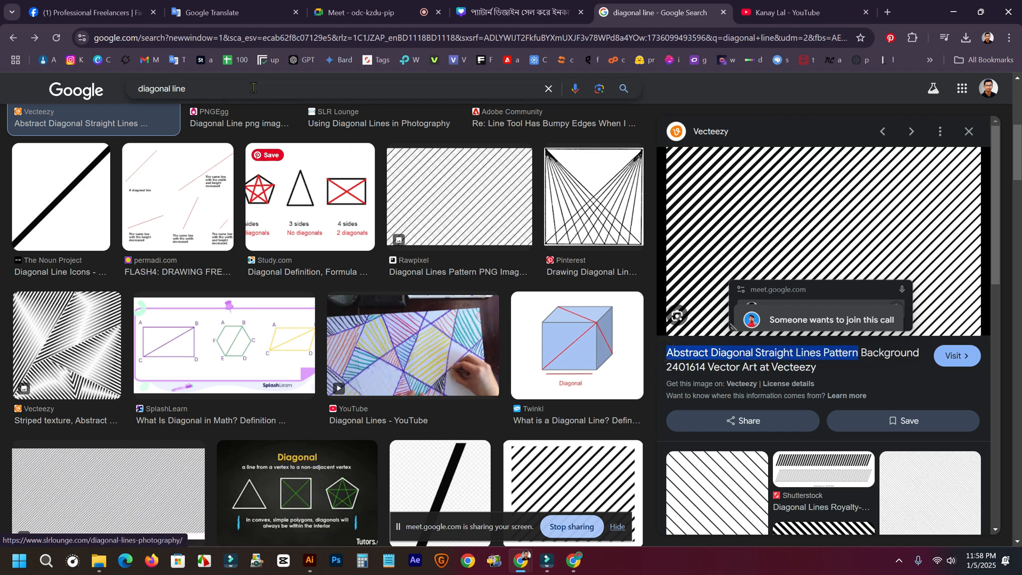
left_click_drag(253, 88, 113, 92)
key("ctrl+v")
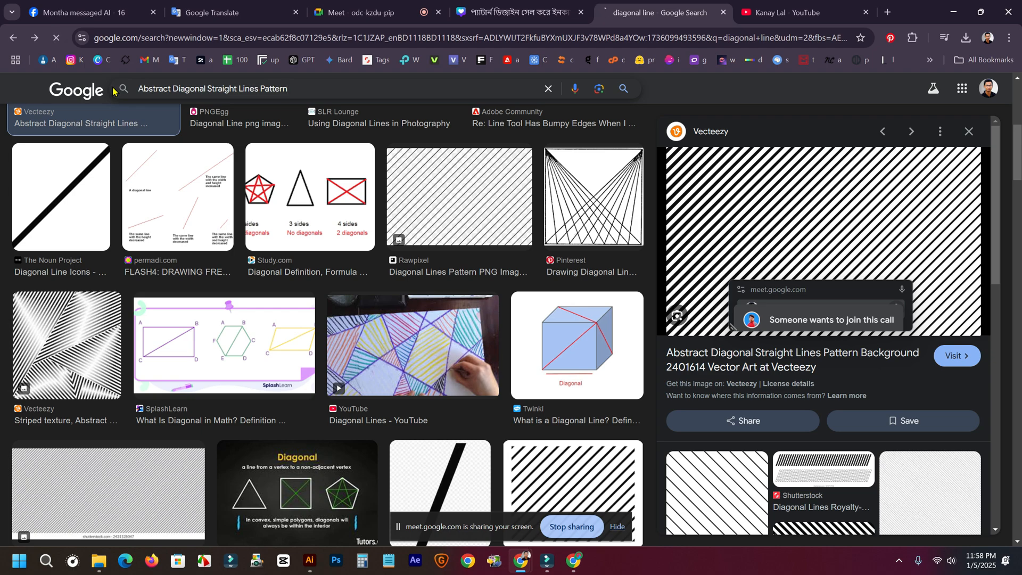
key("Return")
scroll(459, 327, "down", 5)
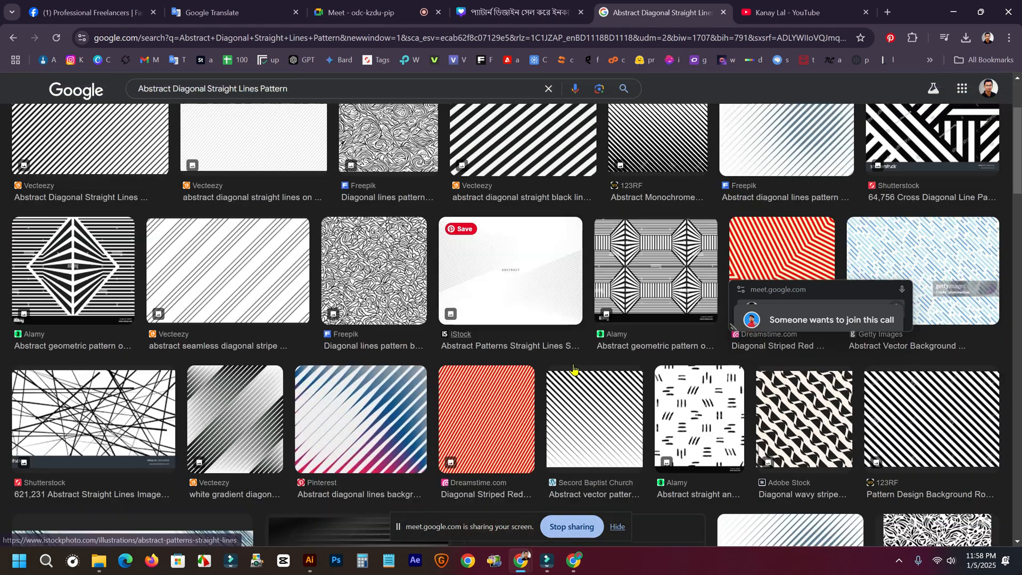
scroll(459, 326, "down", 10)
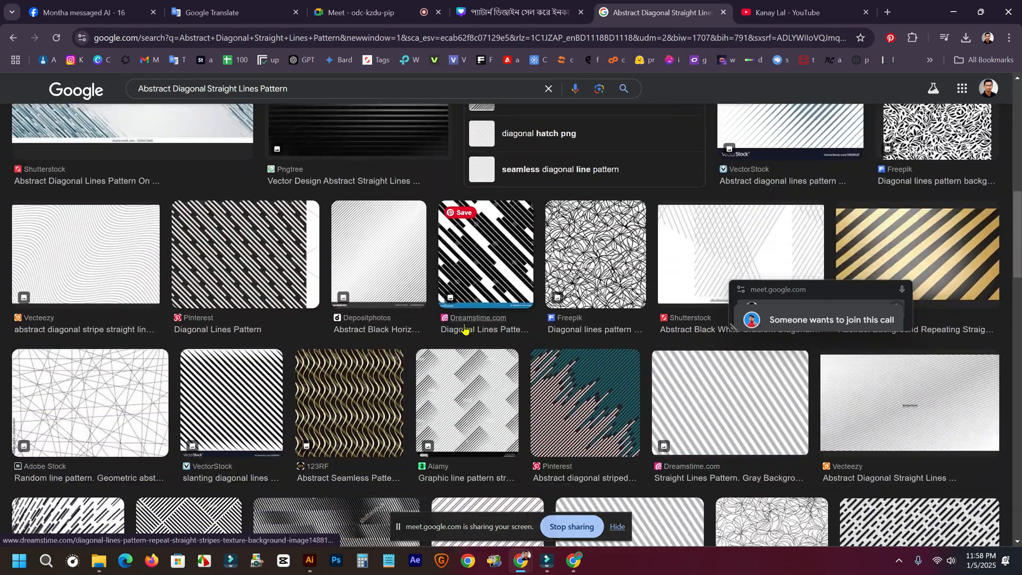
scroll(510, 334, "down", 5)
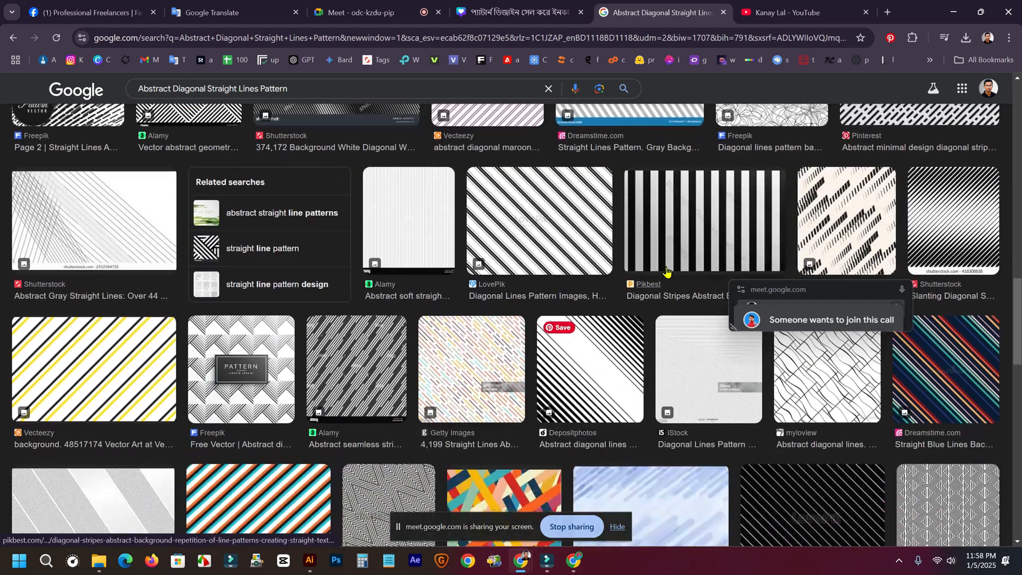
scroll(101, 266, "down", 3)
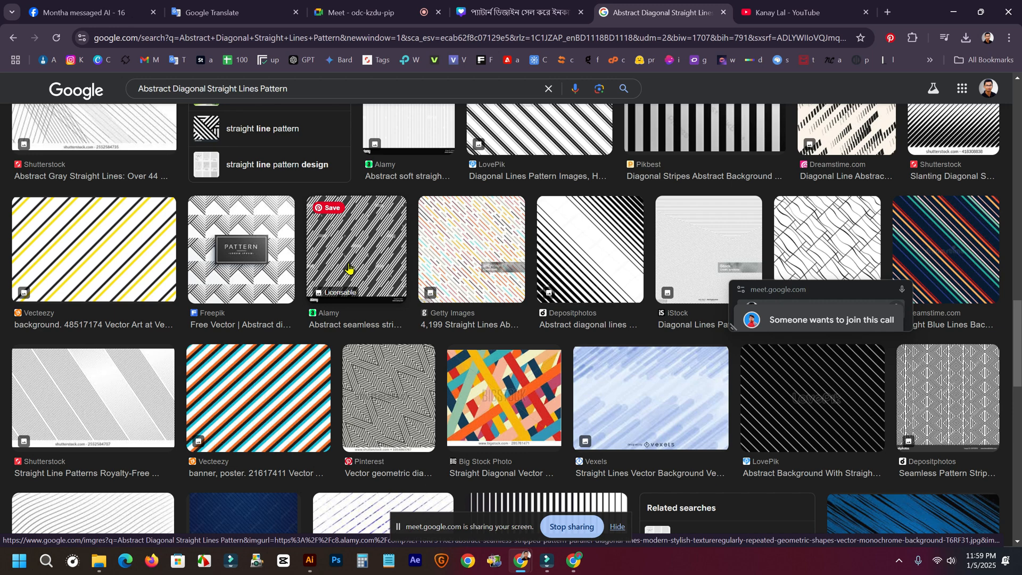
Switch to Adobe Illustrator and close the Seamless Pattern [Converted].eps document without saving changes.
left_click(311, 561)
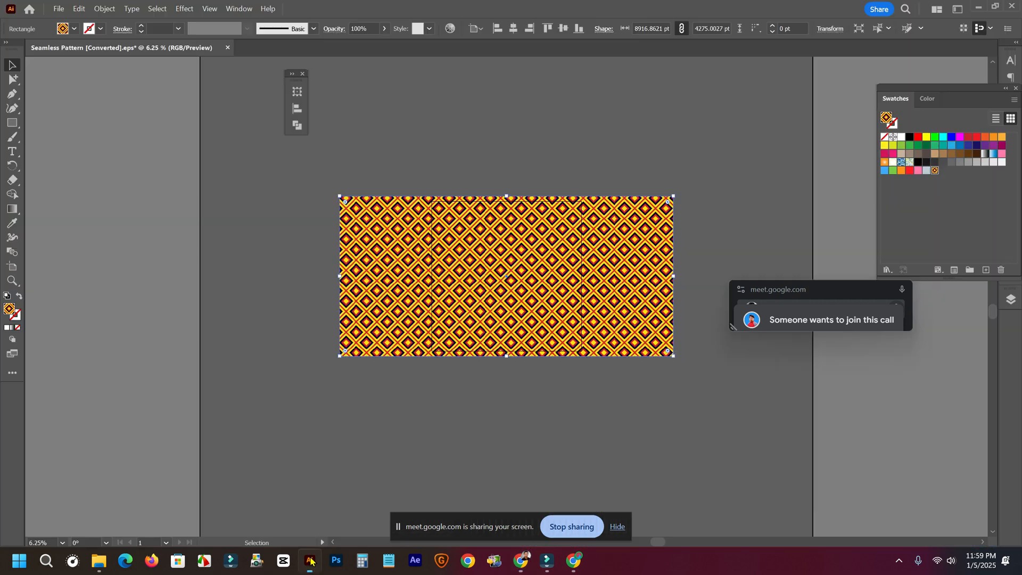
left_click(227, 48)
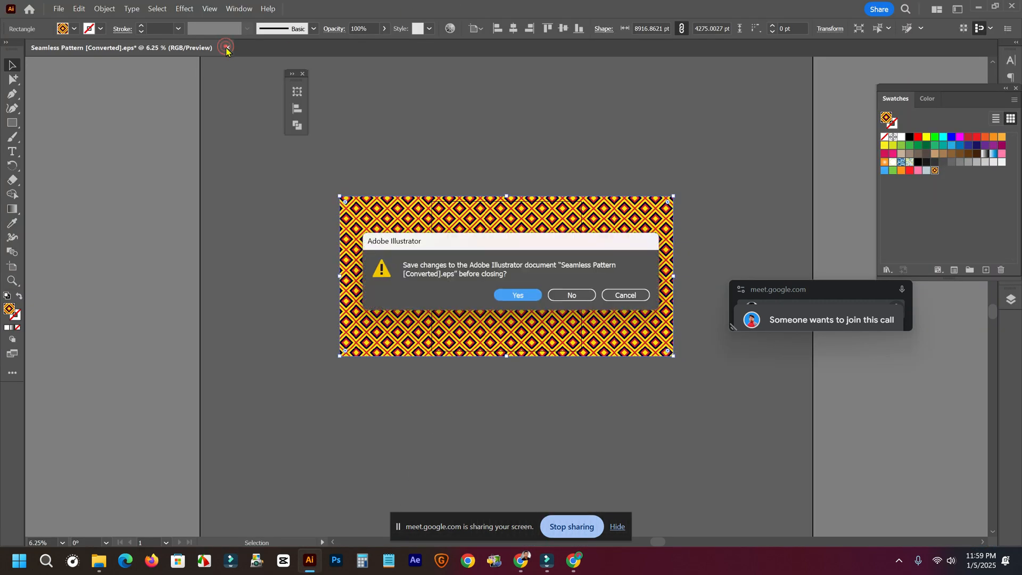
left_click(571, 296)
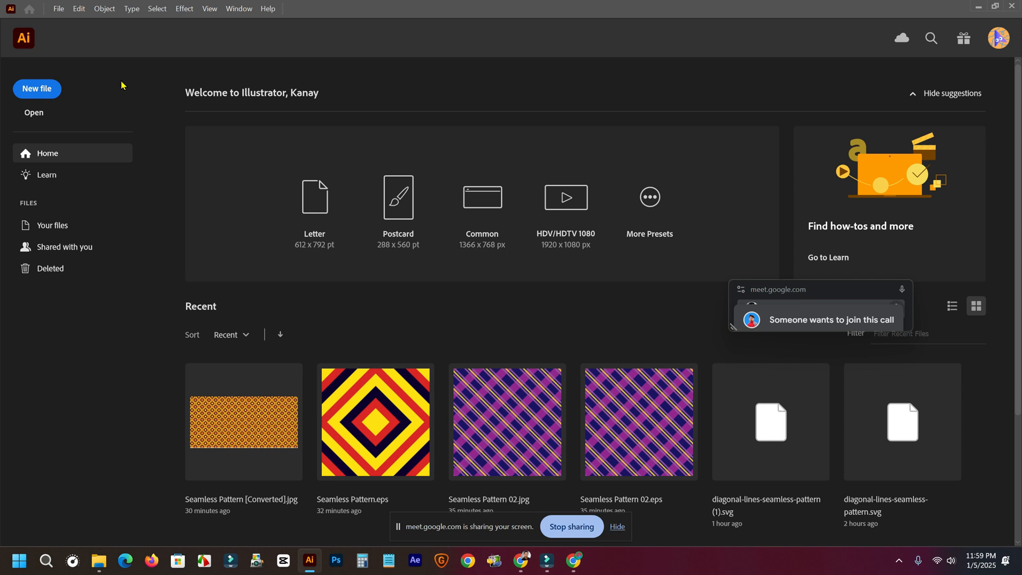
Create a new document 1500 pt wide and 1500 pt high.
left_click(37, 91)
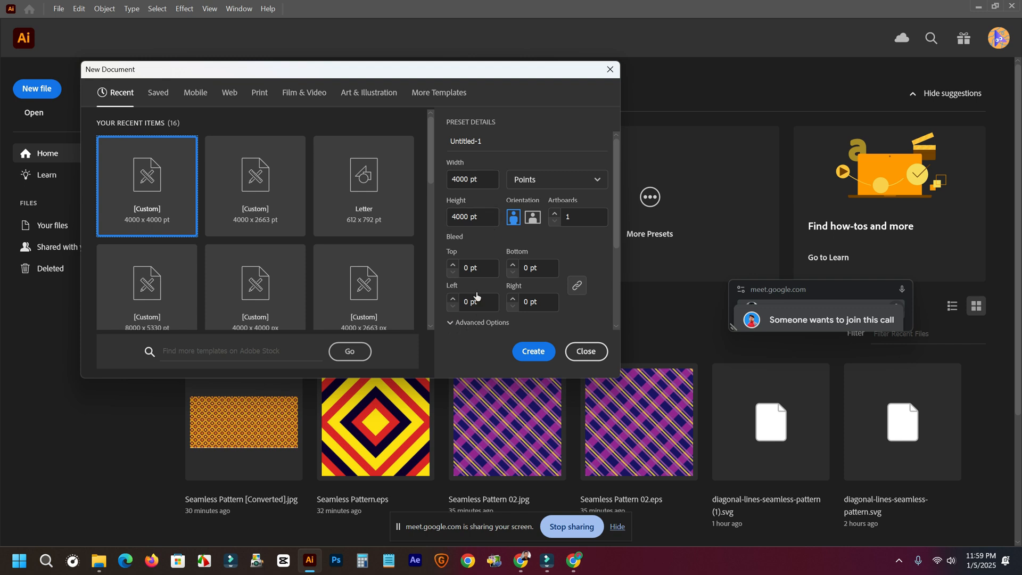
double_click(466, 179)
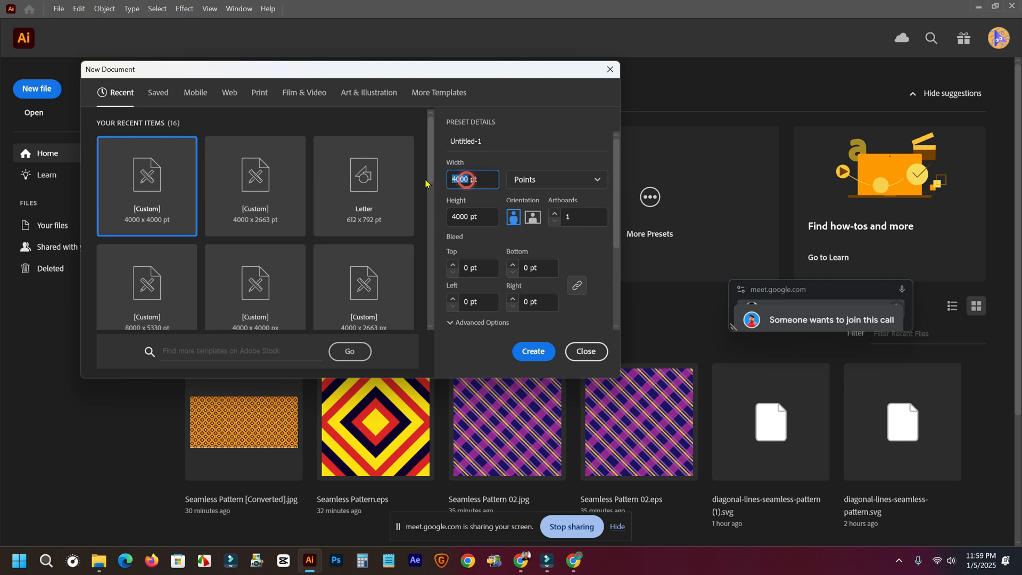
type("4")
key("BackSpace")
type("15")
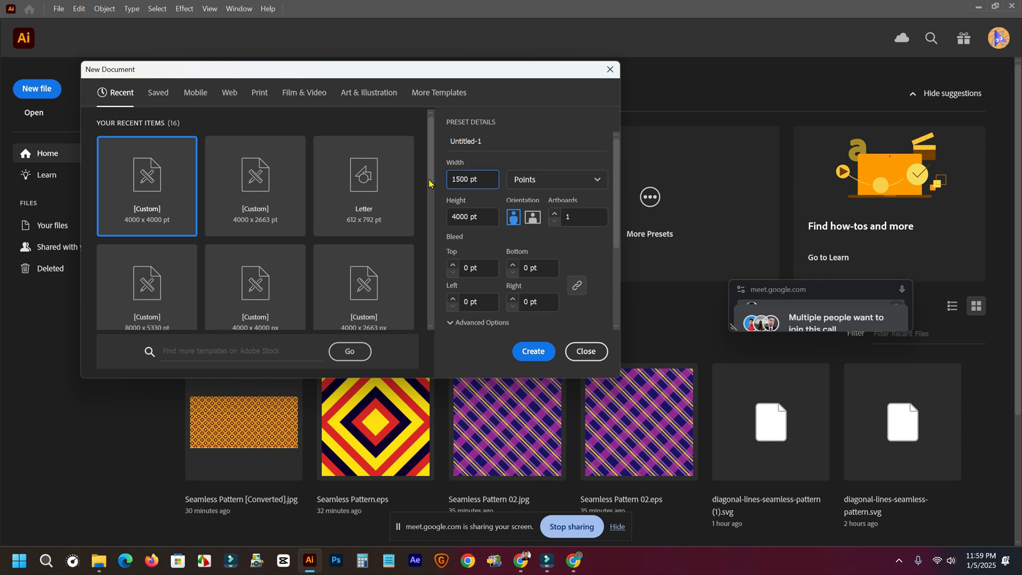
double_click(466, 213)
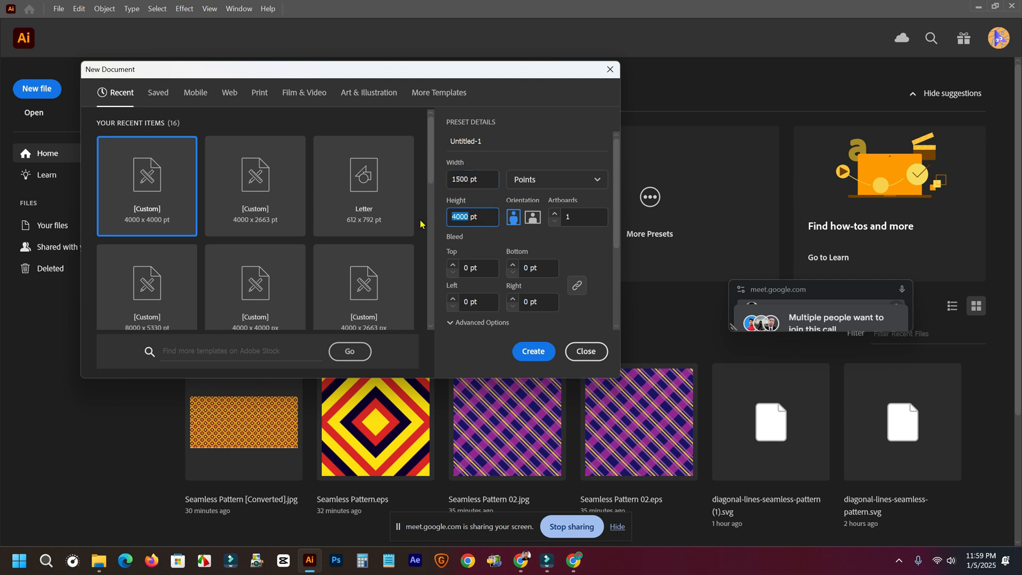
type("15")
left_click(530, 352)
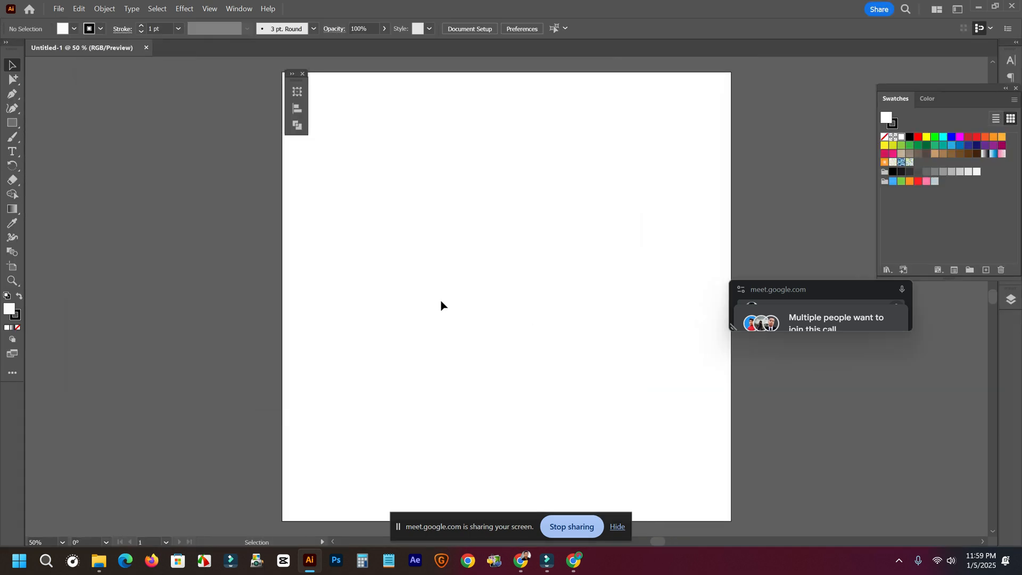
Create a rectangle 1500 pt wide and 1500 pt high.
scroll(441, 305, "down", 3)
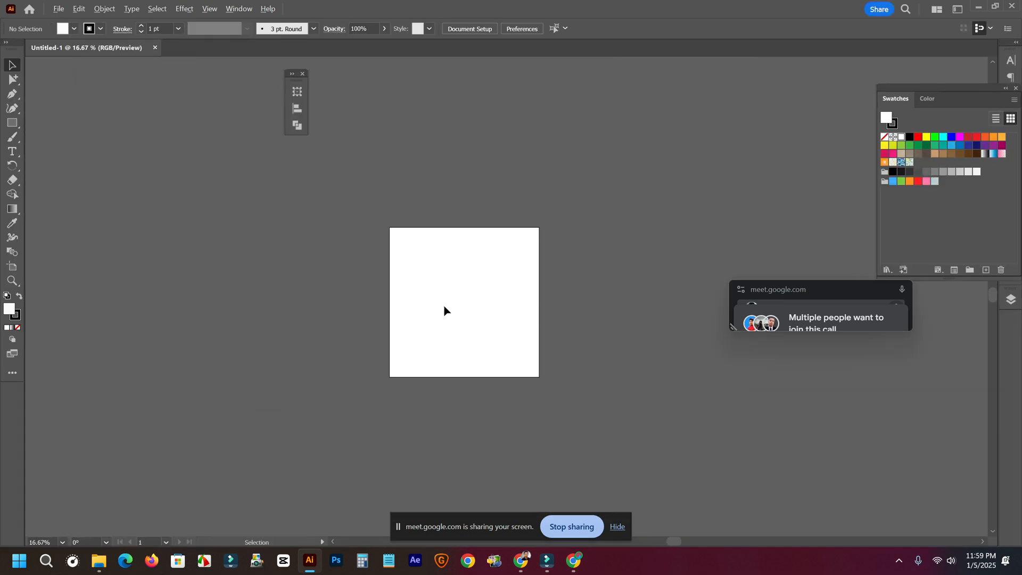
left_click(505, 296)
left_click(16, 126)
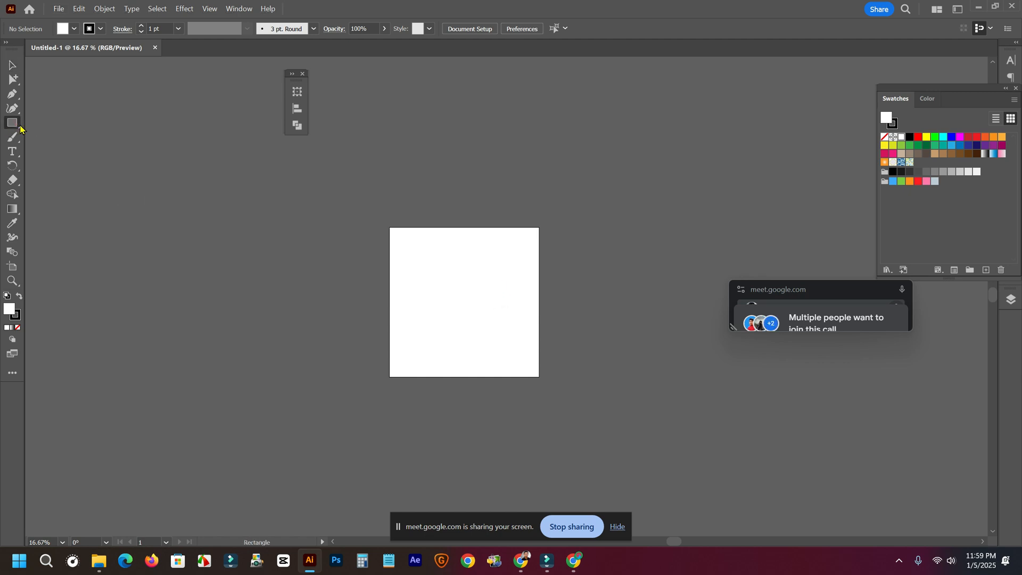
left_click(447, 174)
left_click(474, 114)
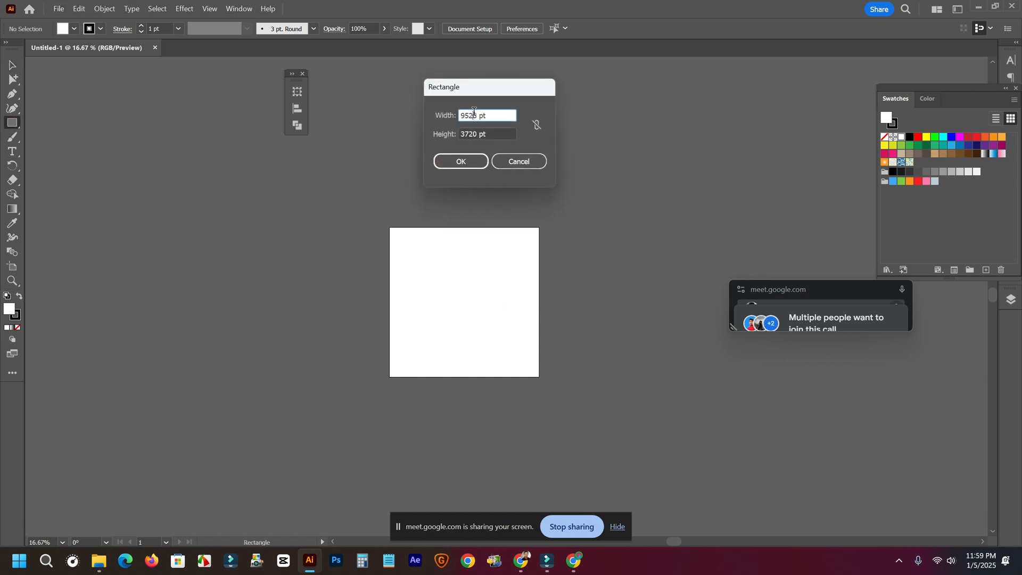
double_click(474, 114)
type("1500")
double_click(477, 134)
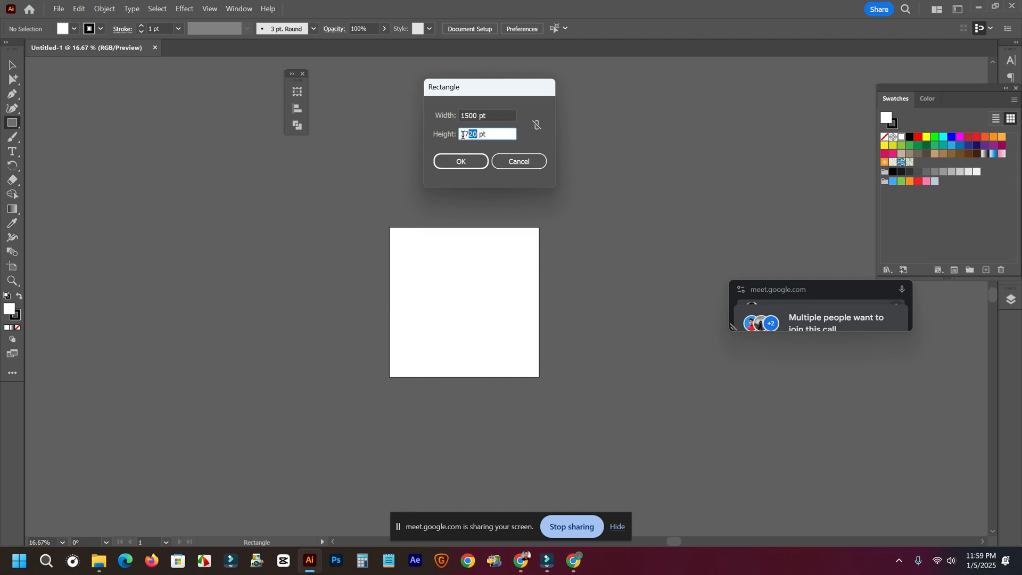
type("150")
left_click(462, 161)
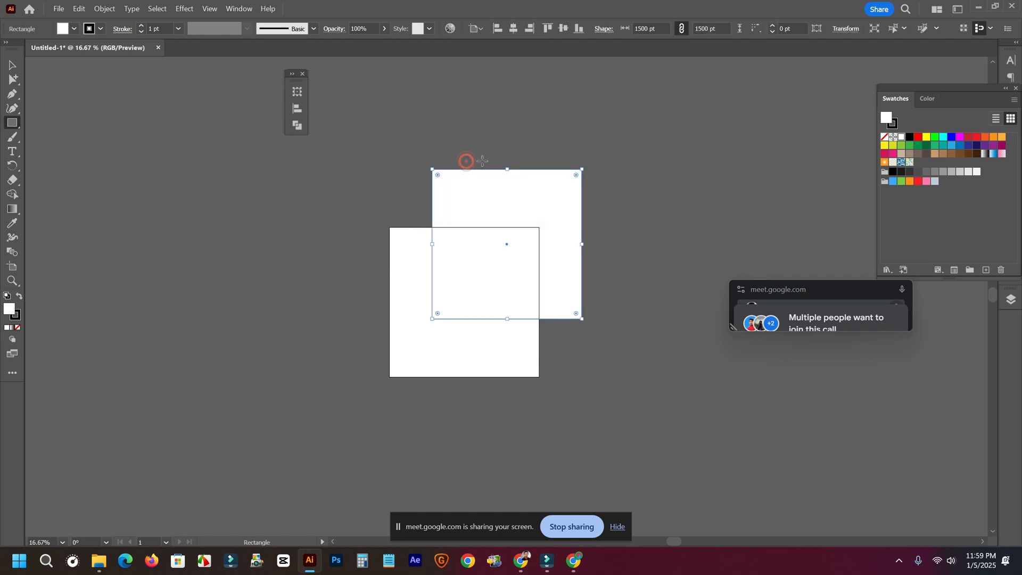
Move the square roughly over the artboard and give it a medium blue fill.
left_click(985, 147)
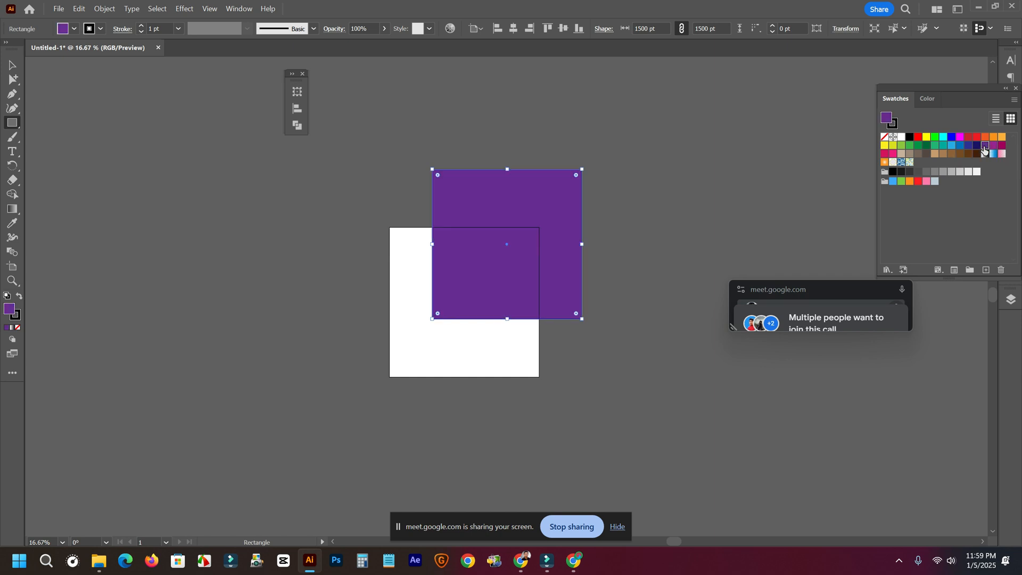
left_click(12, 65)
left_click_drag(530, 195, 500, 246)
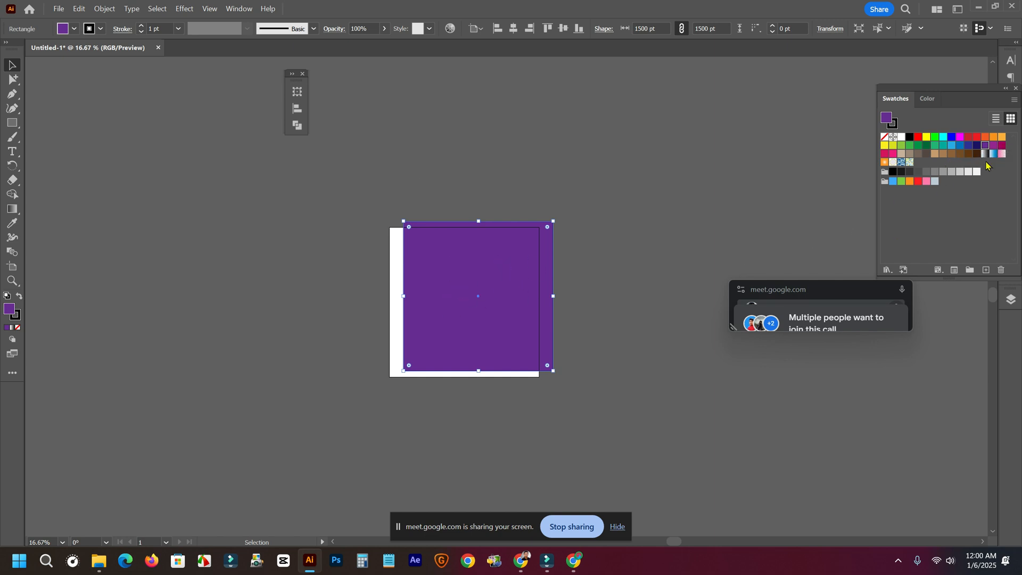
double_click(9, 310)
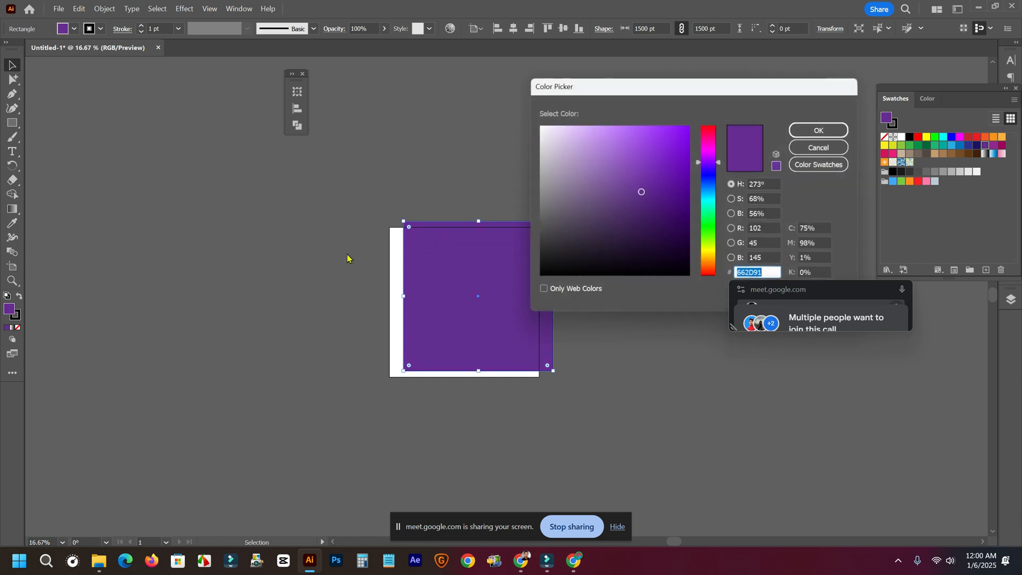
left_click_drag(710, 182, 710, 187)
left_click(815, 130)
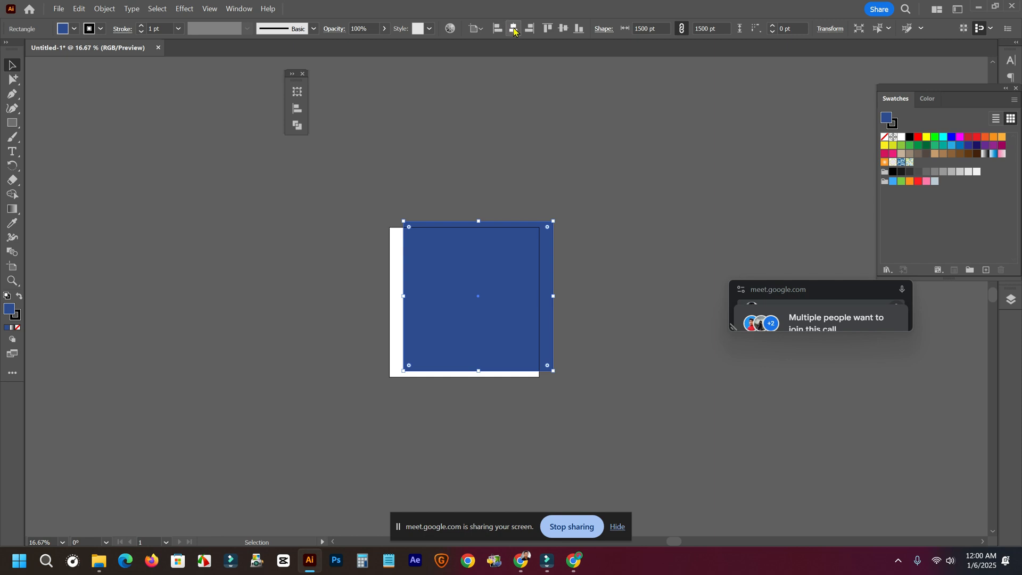
Center the blue square horizontally and vertically on the artboard and leave it selected.
left_click(514, 29)
left_click(562, 28)
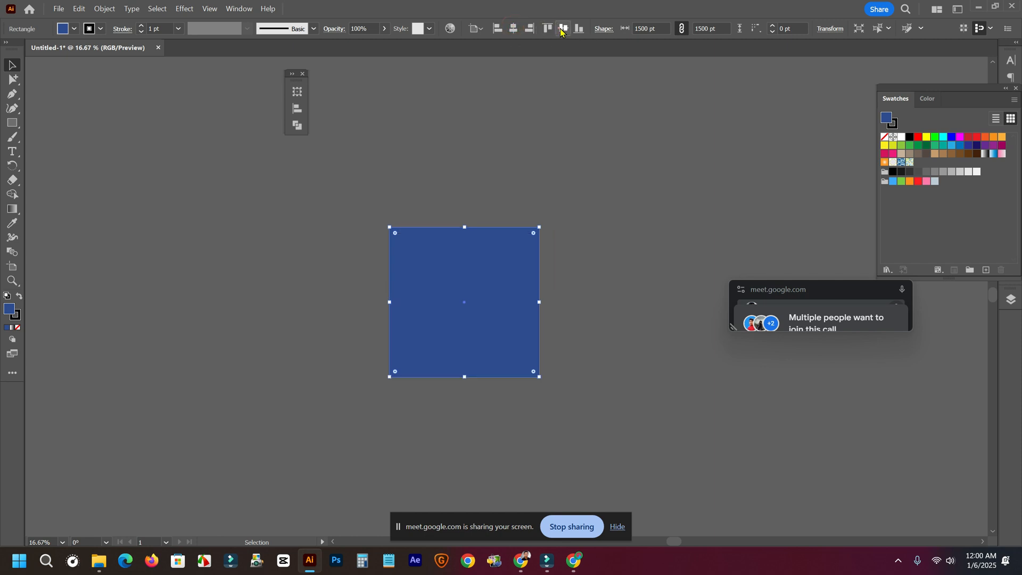
left_click(583, 122)
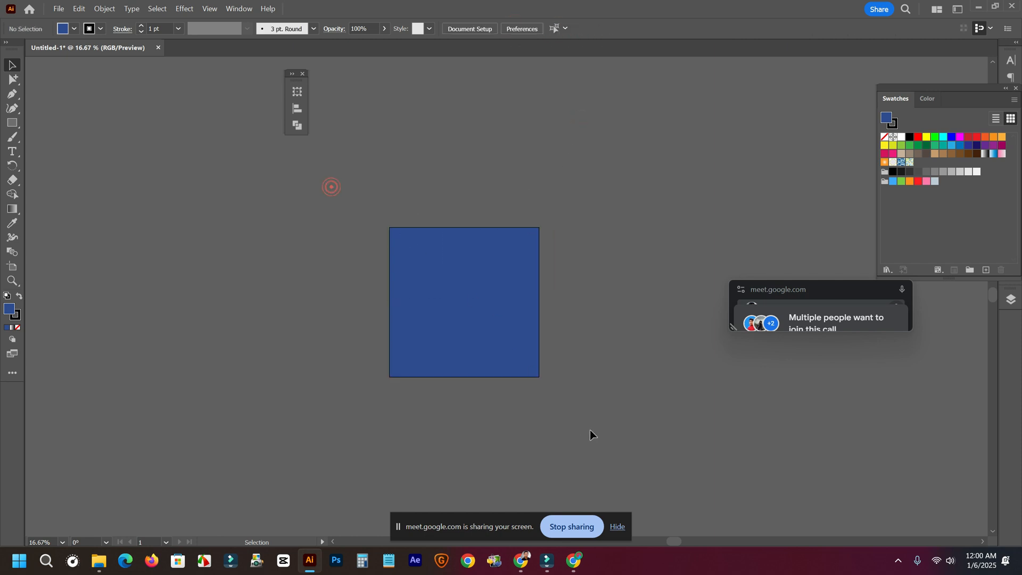
left_click_drag(331, 187, 606, 437)
left_click(436, 179)
key("ctrl+a")
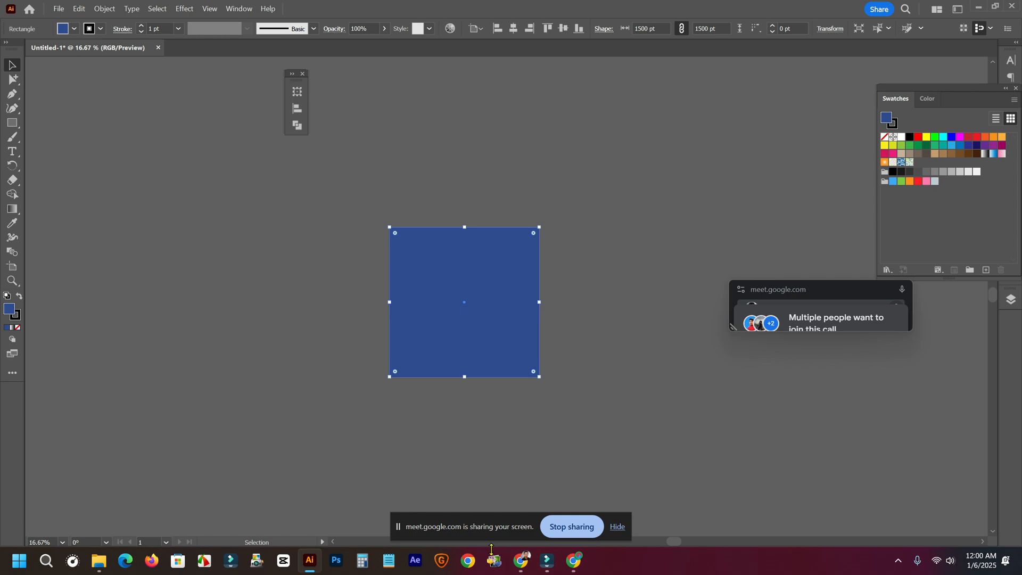
Switch to the Google Meet call in Chrome, admit everyone waiting to join, and return to Illustrator.
mouse_move(521, 561)
left_click(391, 496)
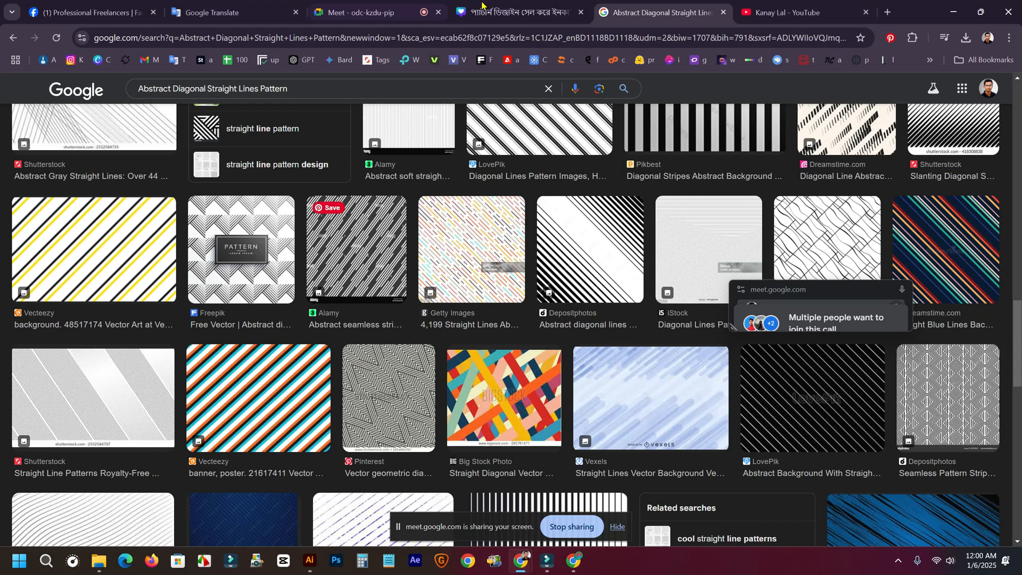
left_click(373, 12)
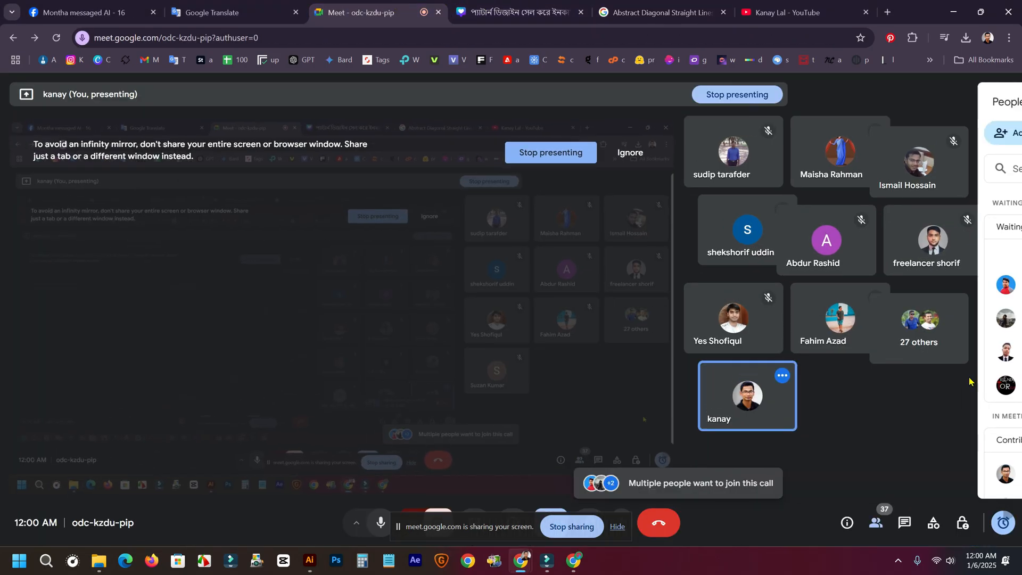
left_click(969, 254)
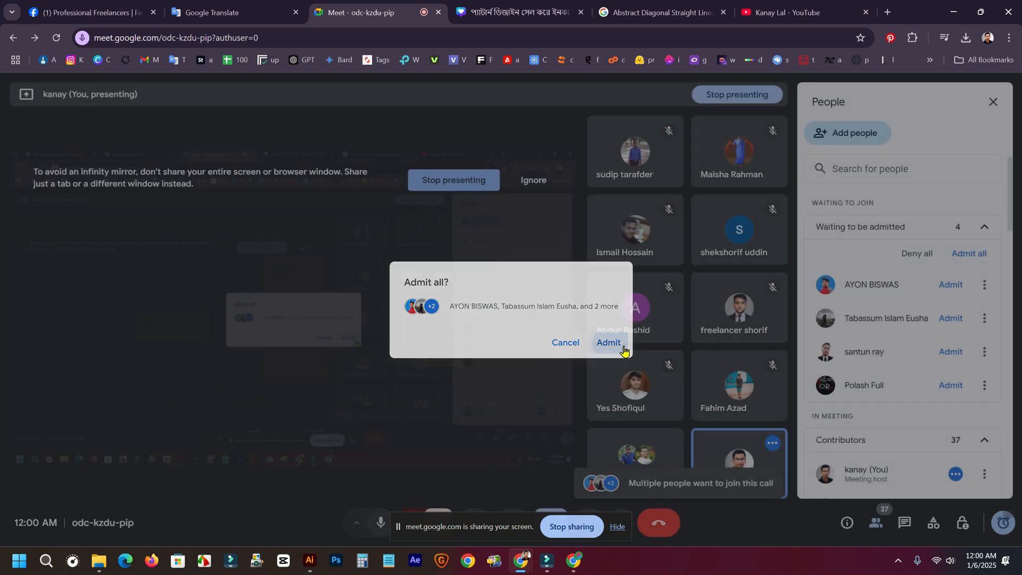
left_click(609, 342)
left_click(309, 560)
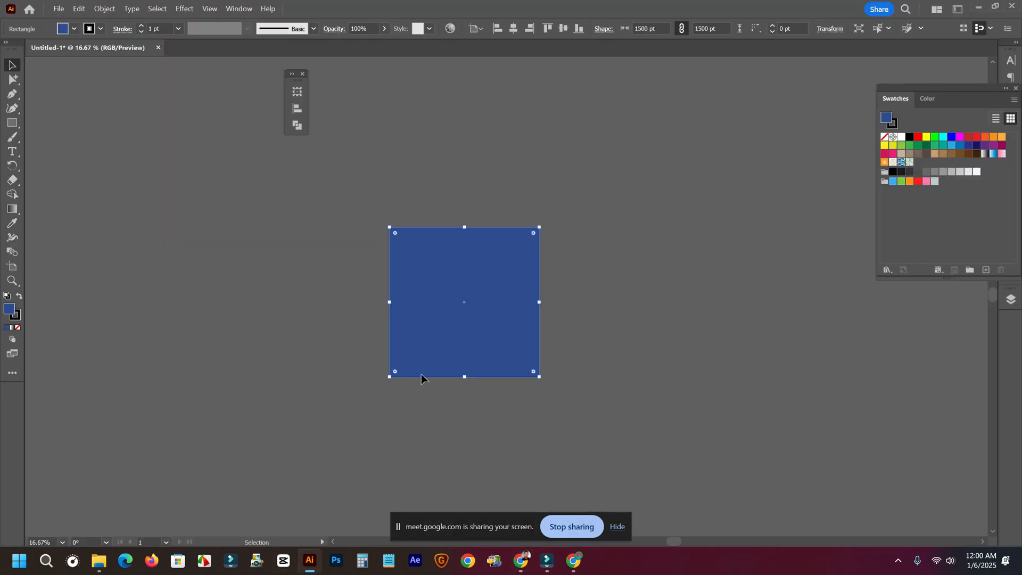
Make a new pattern from the selected blue square.
left_click(105, 9)
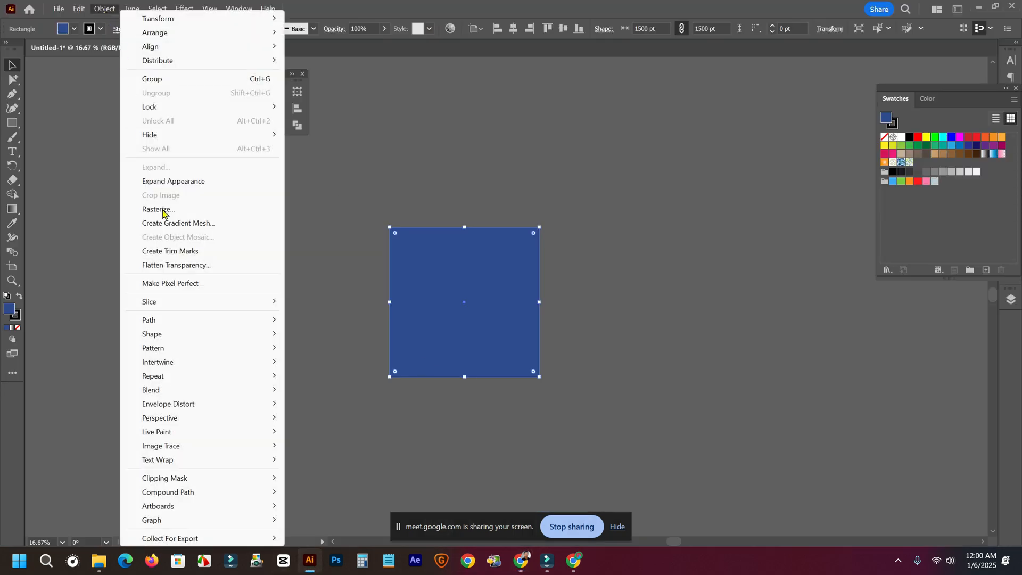
mouse_move(174, 352)
left_click(313, 349)
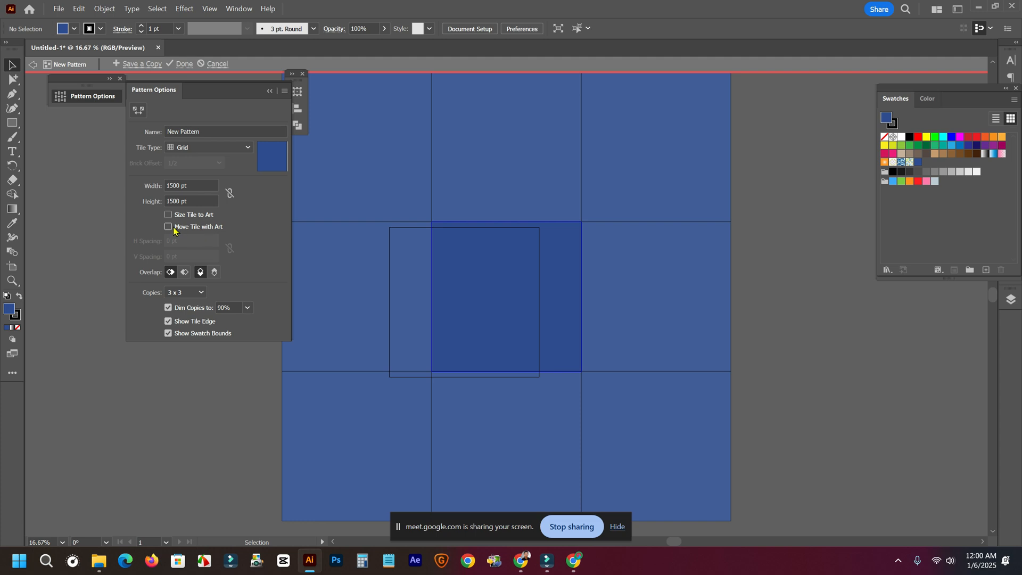
Center the pattern tile horizontally and vertically on the artboard with Move Tile with Art enabled, and switch that option off.
left_click(467, 267)
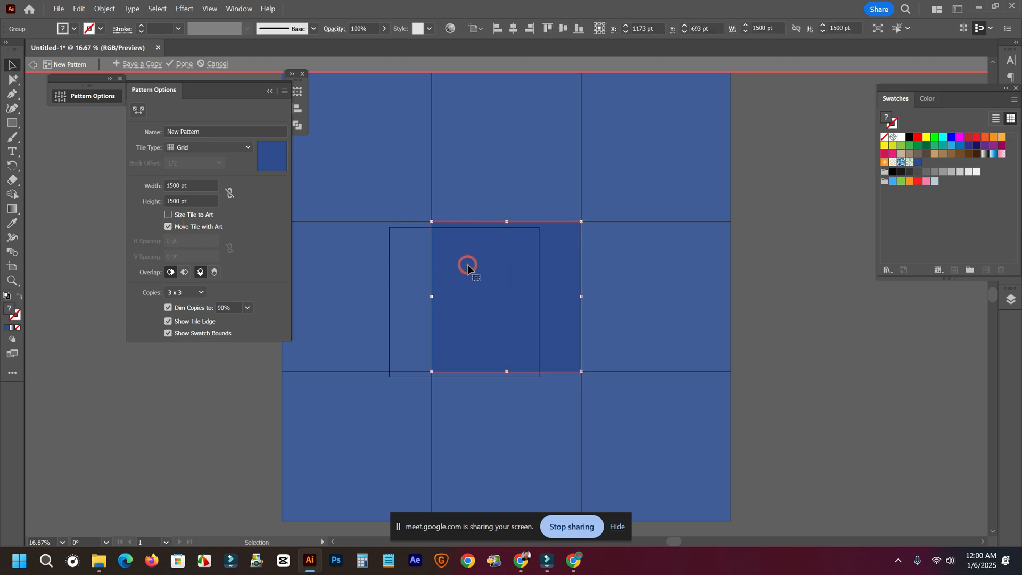
left_click(514, 28)
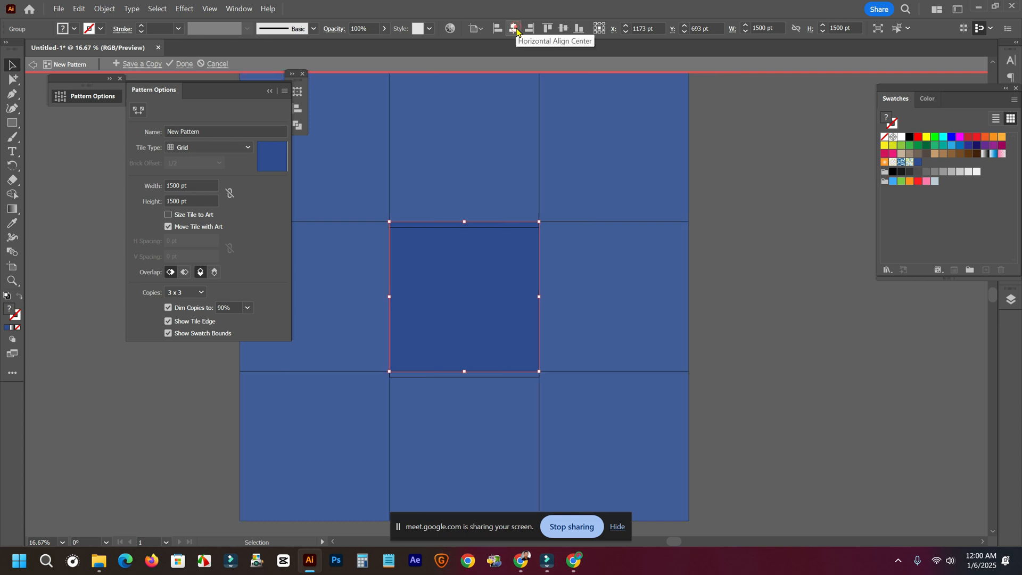
left_click(564, 29)
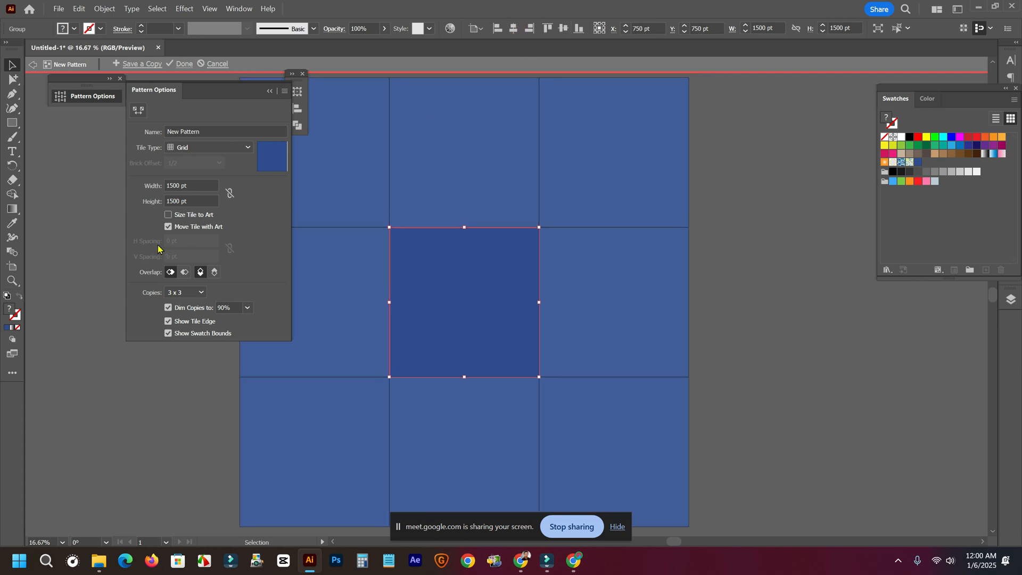
left_click(168, 226)
Draw a thin horizontal rectangle about 1883 pt wide and 32 pt high across the tile, extending past both side edges.
scroll(487, 376, "up", 1)
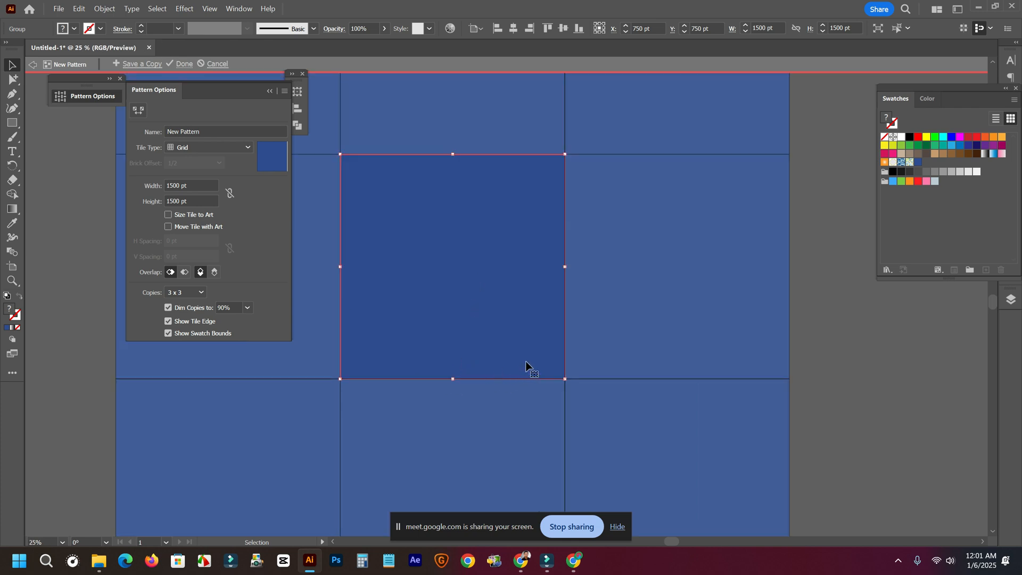
left_click(11, 124)
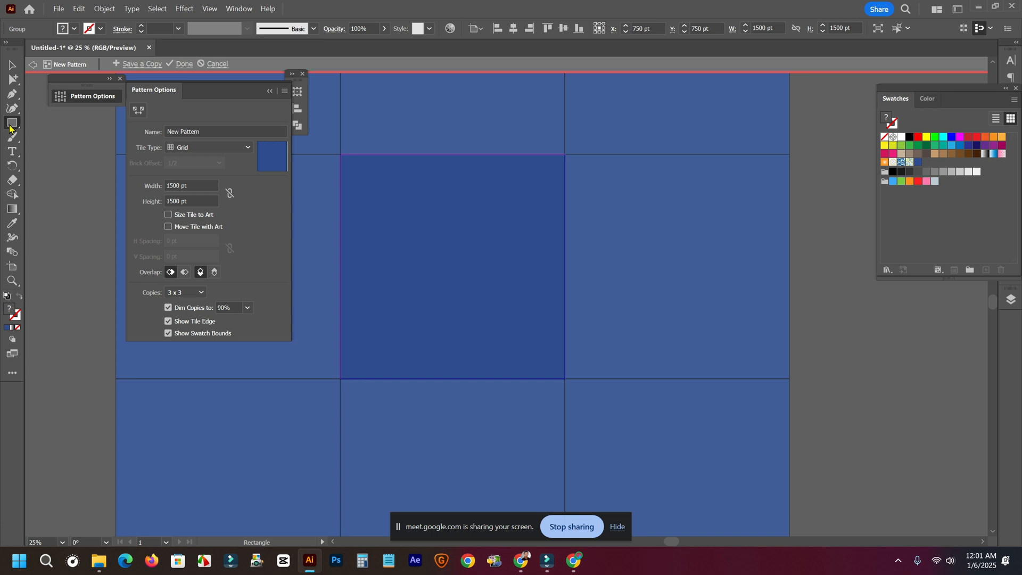
mouse_move(322, 242)
left_mouse_down()
mouse_move(566, 243)
mouse_move(595, 254)
mouse_move(604, 246)
left_mouse_up()
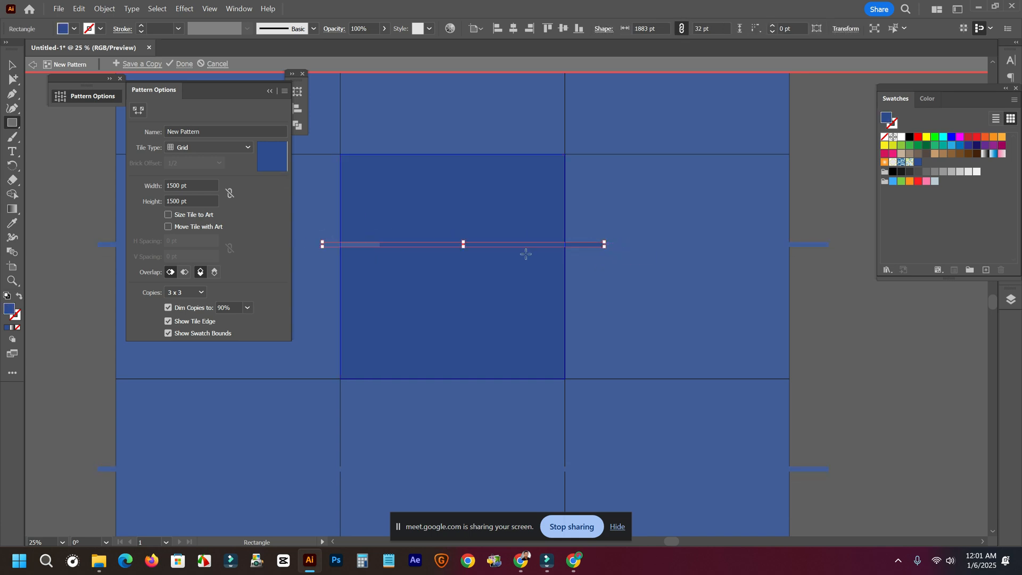
Fill the thin bar with yellow FFD655.
double_click(10, 309)
left_click_drag(606, 166, 514, 162)
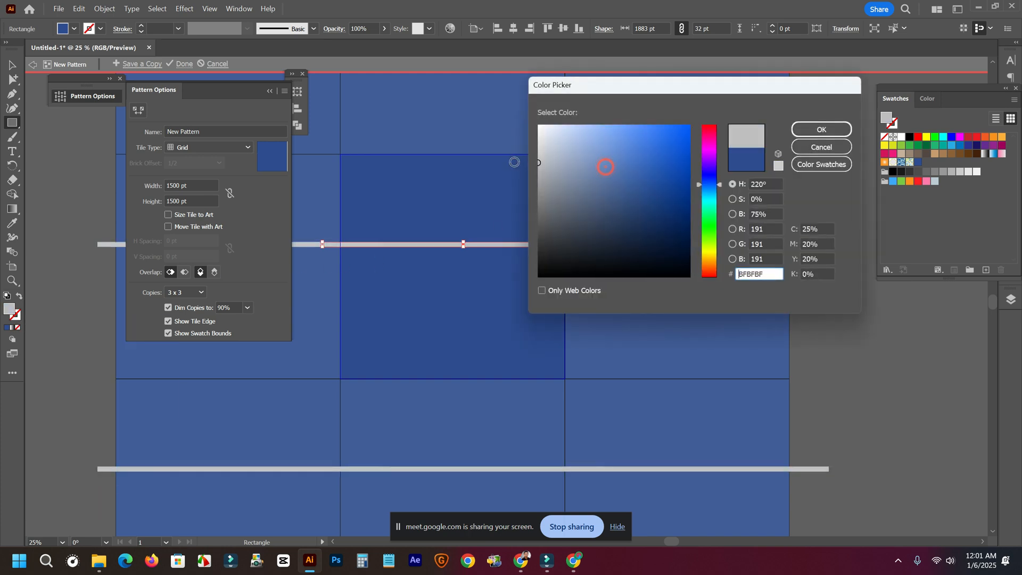
left_click_drag(707, 171, 703, 261)
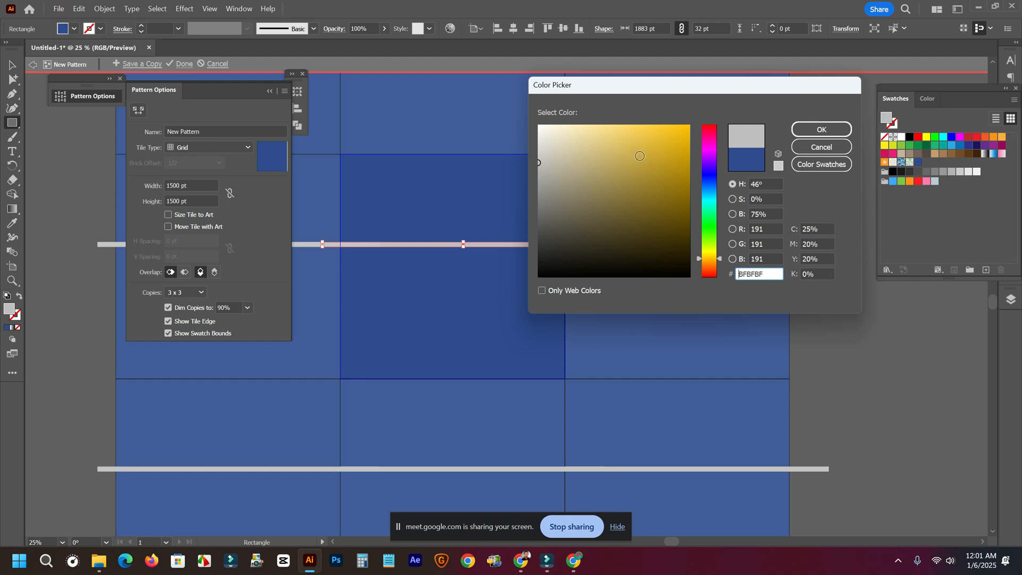
left_click_drag(640, 156, 640, 116)
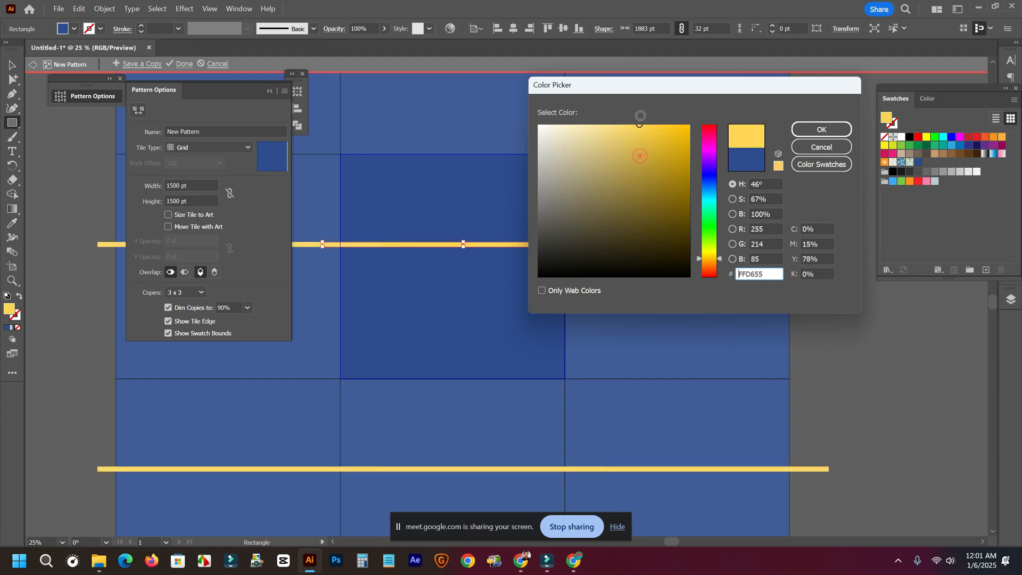
left_click(816, 130)
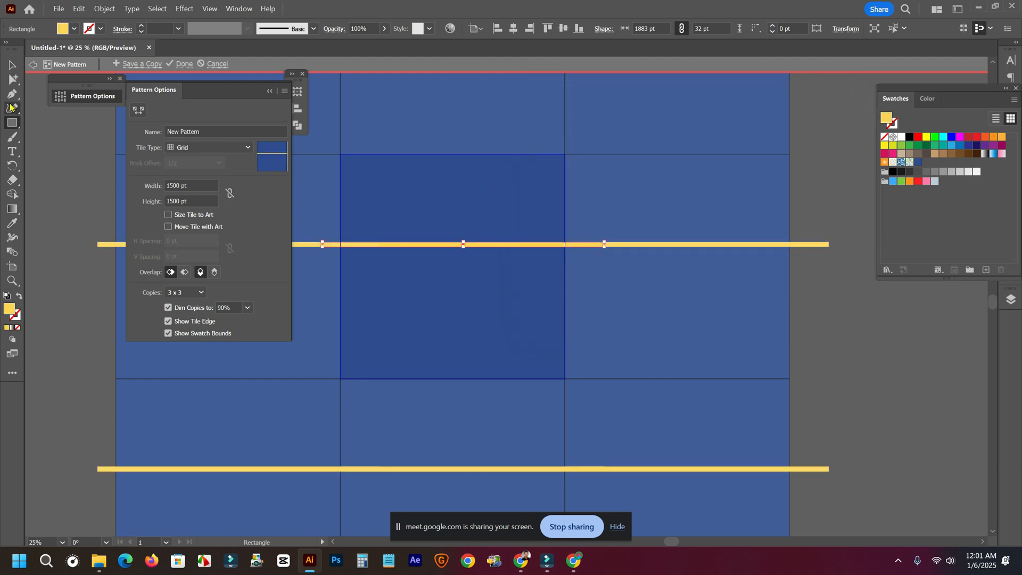
Recolor the background square of the tile with the dark navy blue swatch.
key("v")
left_click(412, 188)
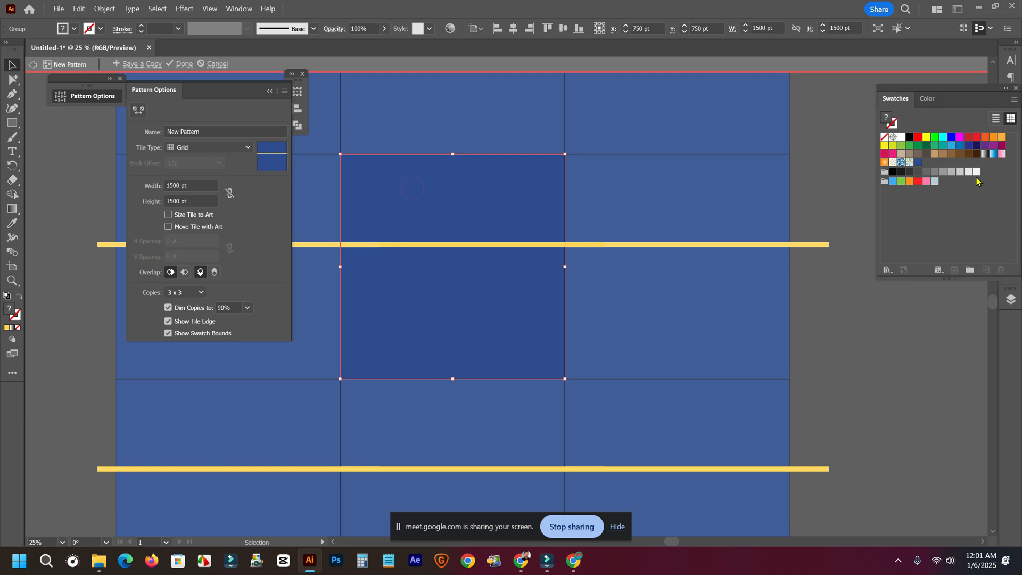
left_click(978, 146)
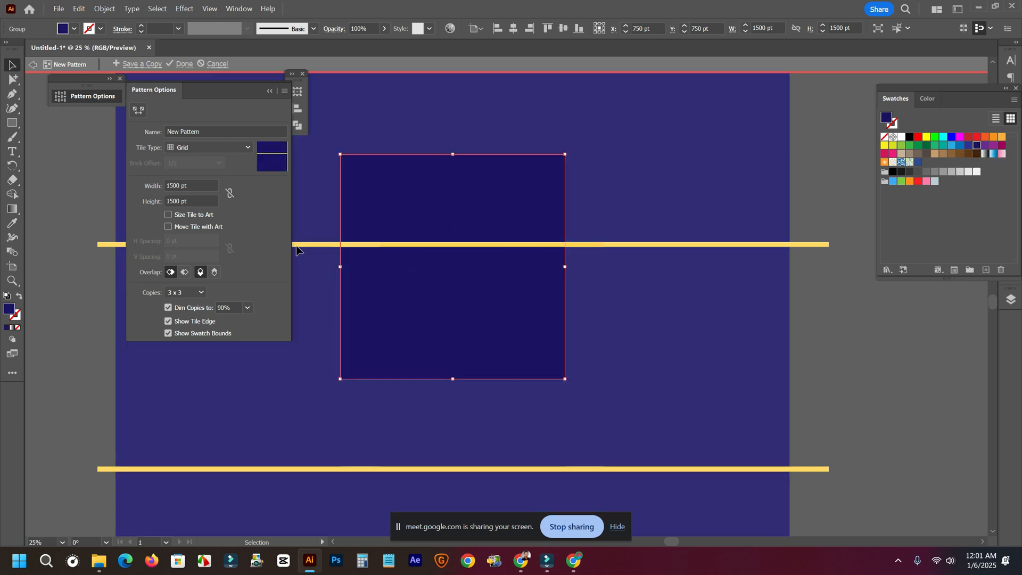
Rotate the yellow bar about 45° clockwise so it slopes diagonally down across the tile.
left_click(402, 246)
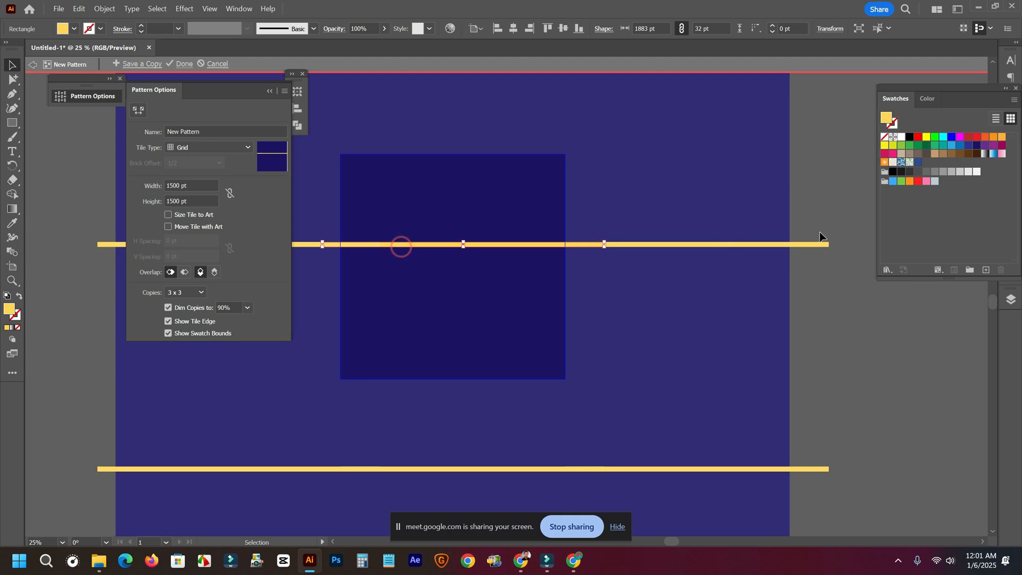
left_click_drag(606, 242, 581, 361)
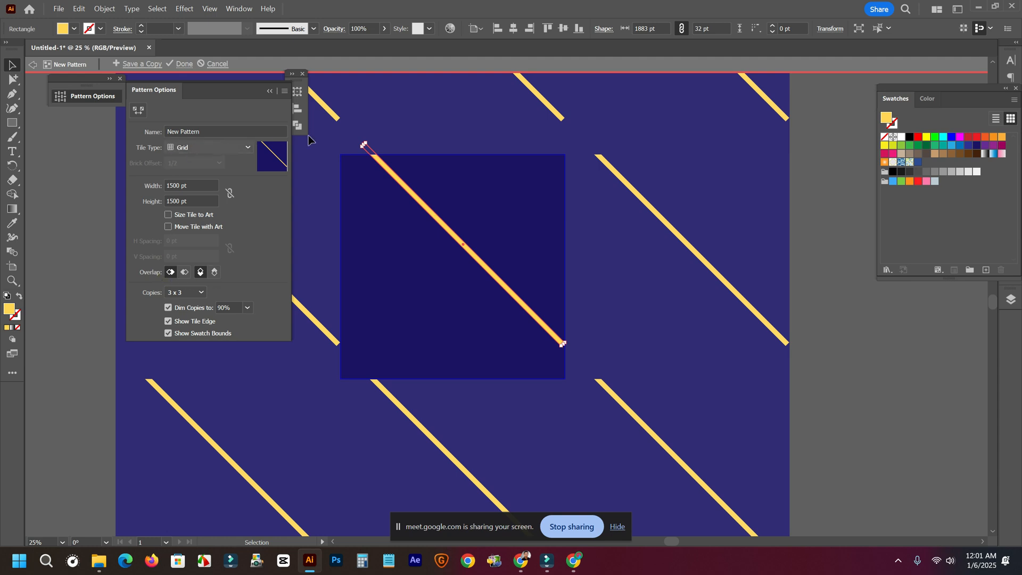
Try the Brick by Row and Brick by Column tile types on the pattern and return it to Grid.
left_click(214, 153)
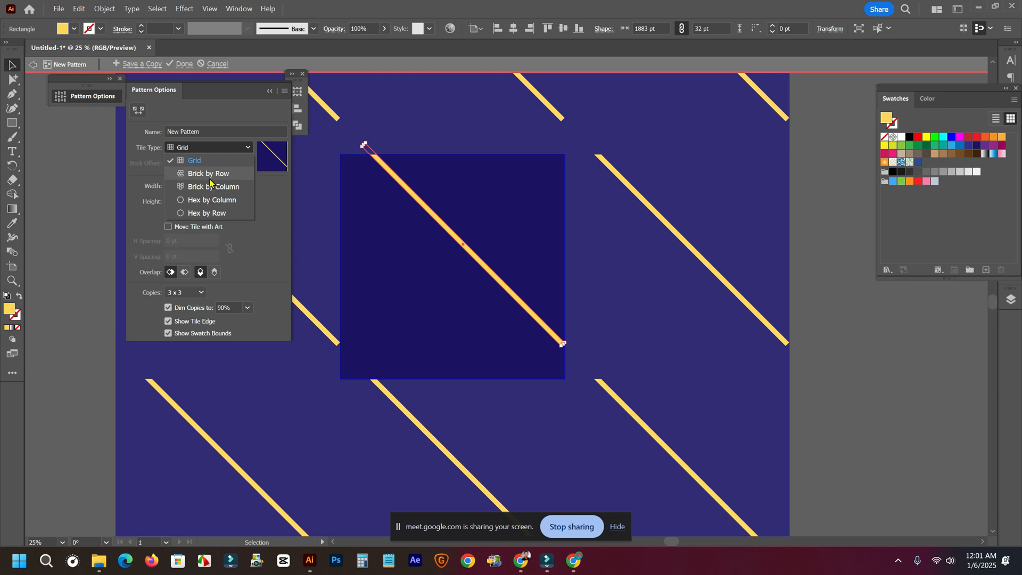
left_click(210, 179)
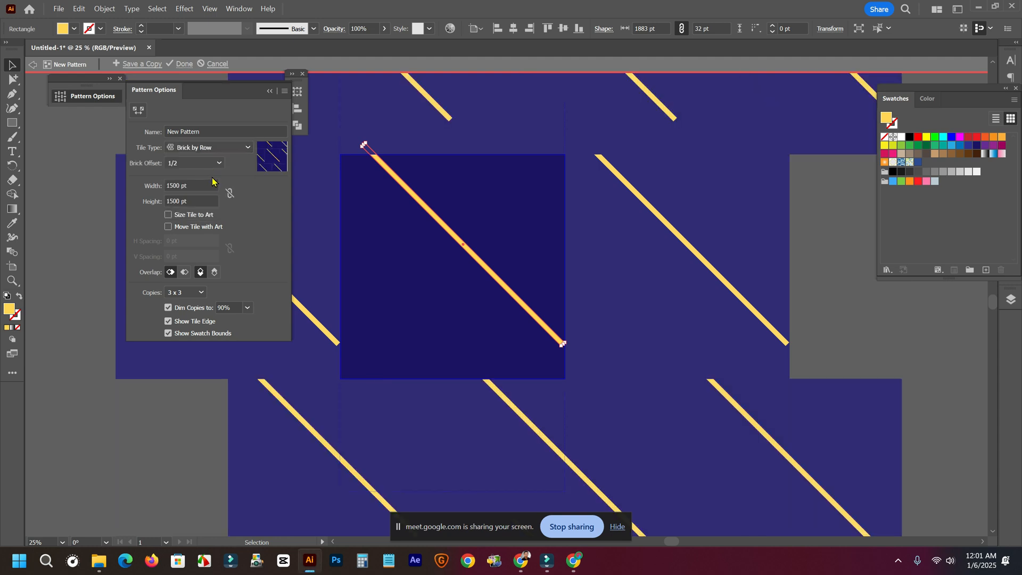
left_click(204, 148)
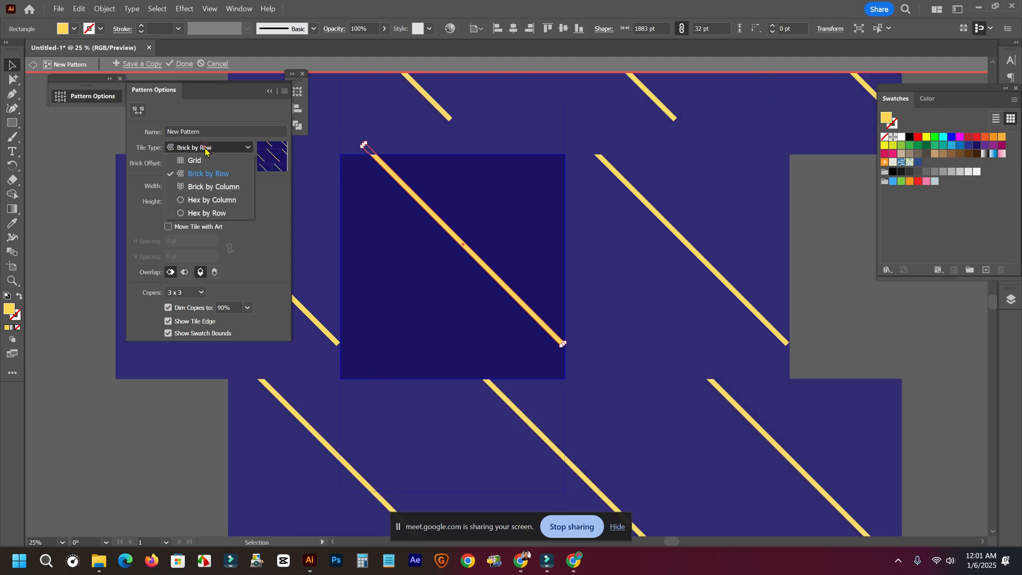
left_click(216, 186)
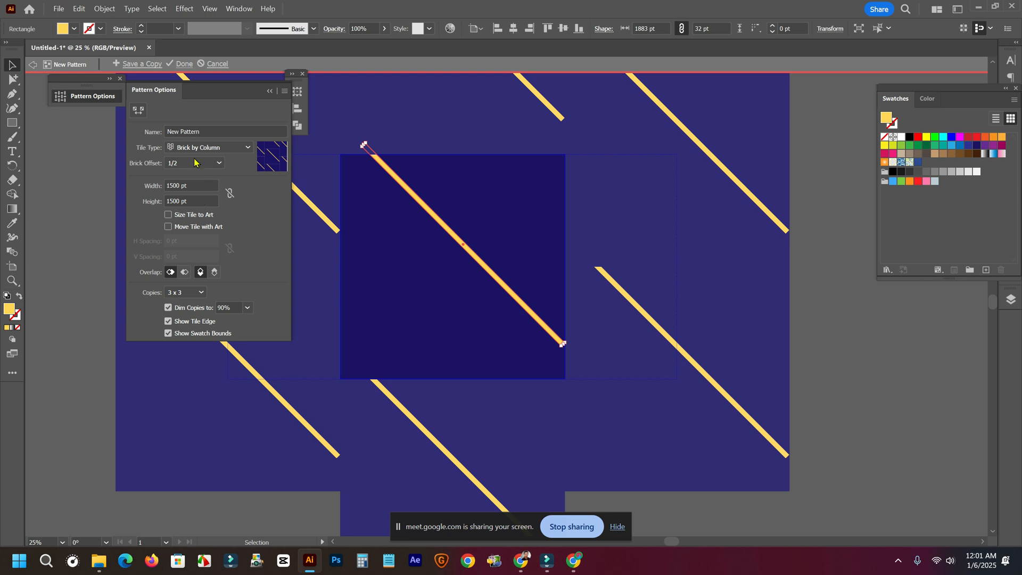
left_click(205, 148)
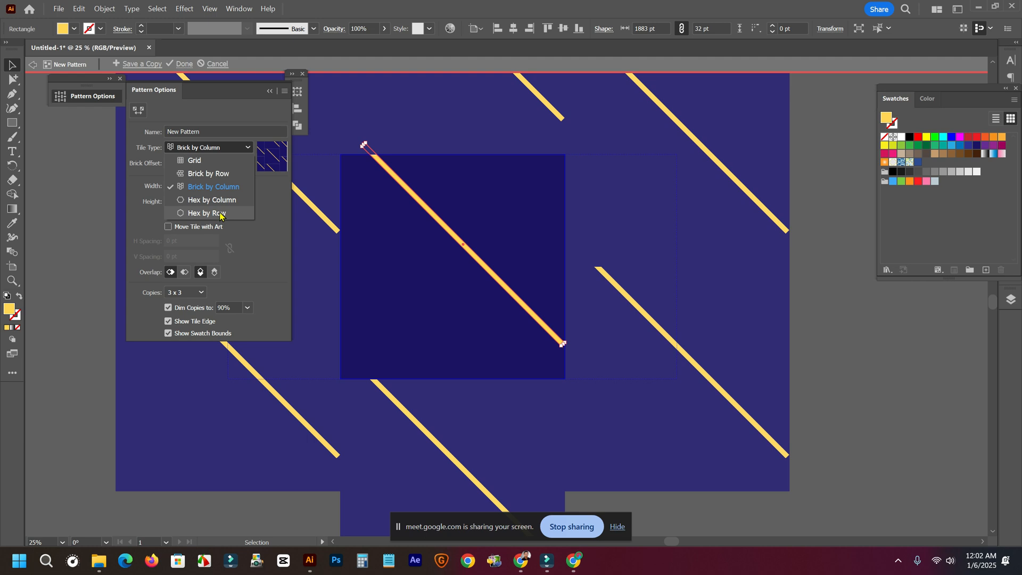
left_click(207, 164)
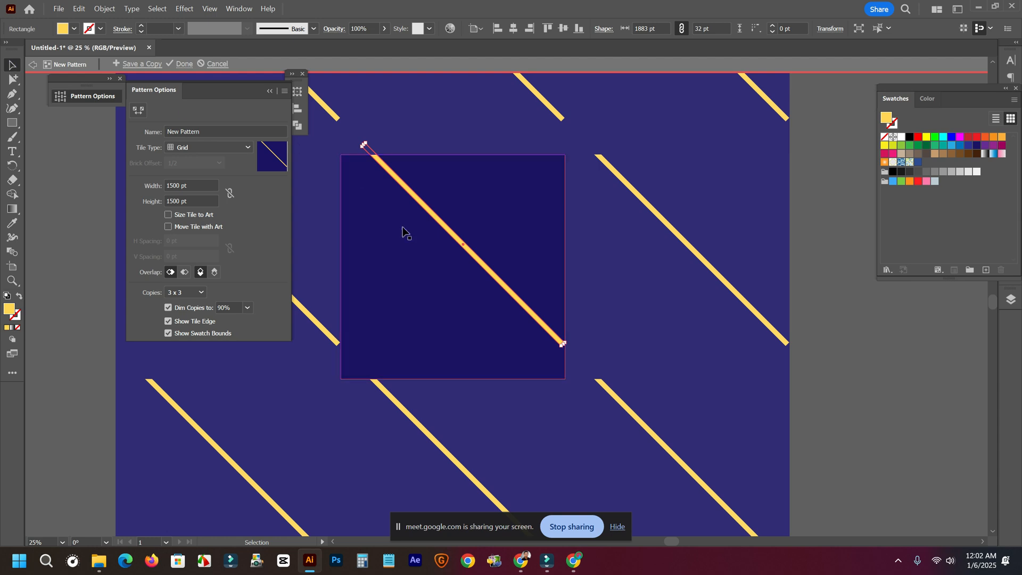
Undo the tile type changes and the rotation of the yellow bar, back to the horizontal bar.
key("a")
key("ctrl+z")
key("ctrl+z")
key("ctrl+z")
key("ctrl+z")
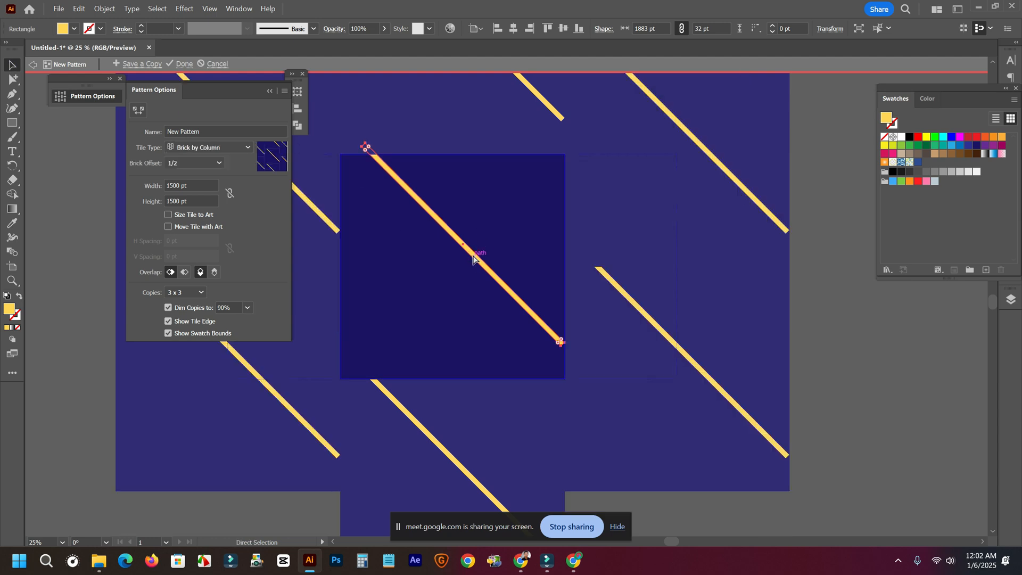
key("v")
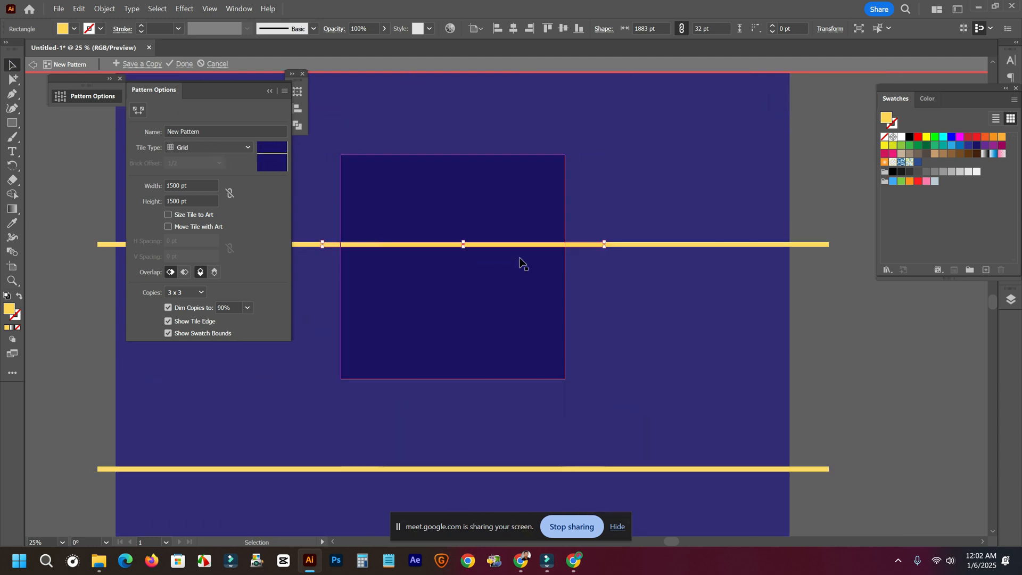
Rotate the yellow bar 45° clockwise and center it on the navy tile.
left_click_drag(494, 249, 484, 364)
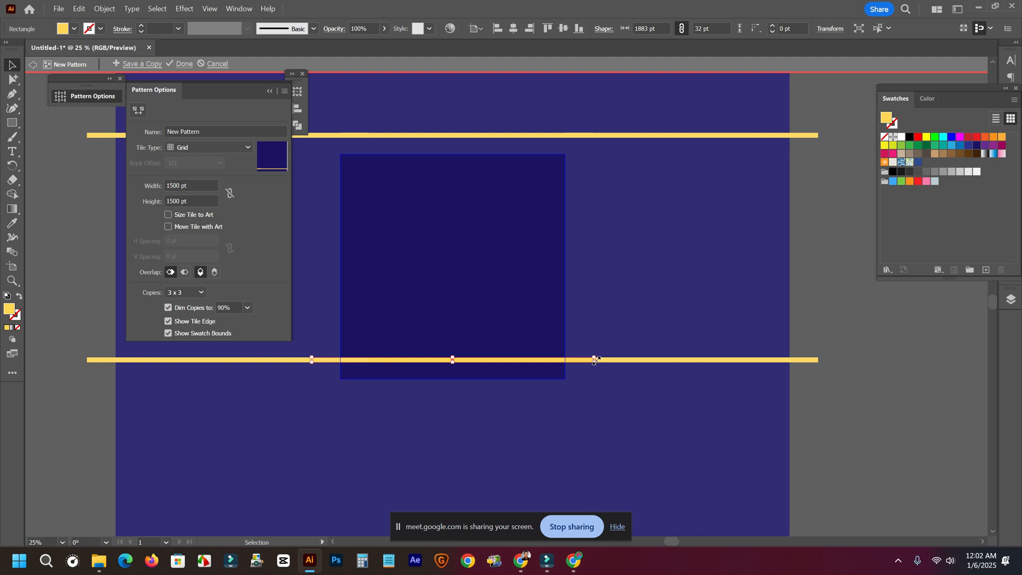
left_click_drag(596, 358, 601, 430)
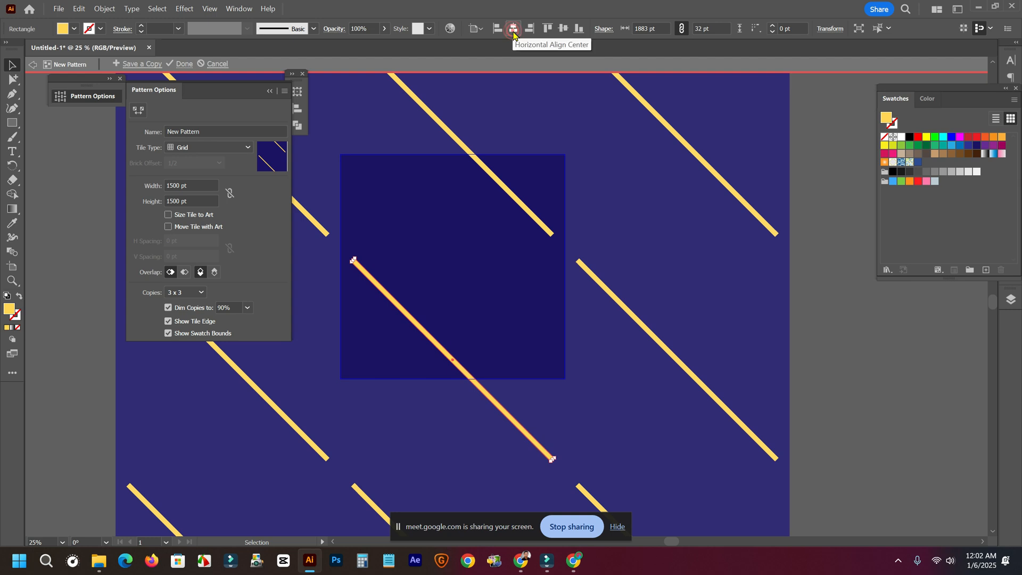
left_click(557, 30)
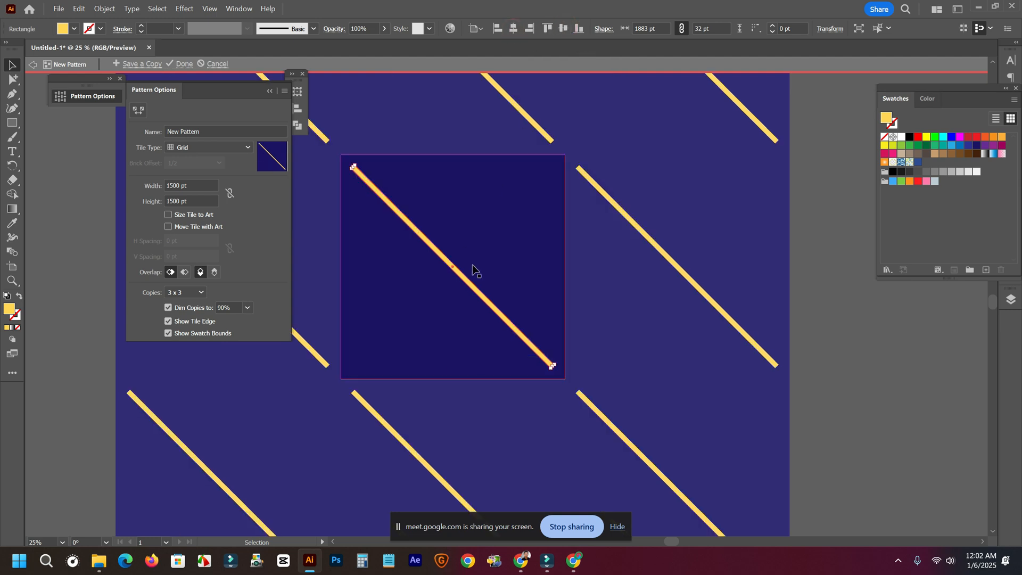
Lengthen the diagonal bar evenly past both tile corners to about 2342 pt and set the pattern copies to 1 x 1.
key("ctrl+=")
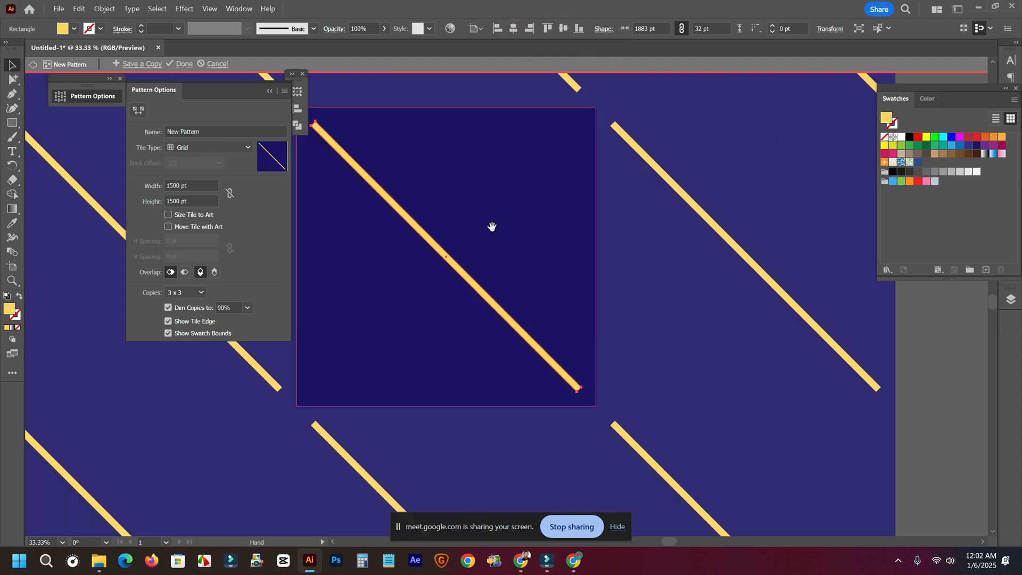
left_click_drag(494, 223, 528, 247)
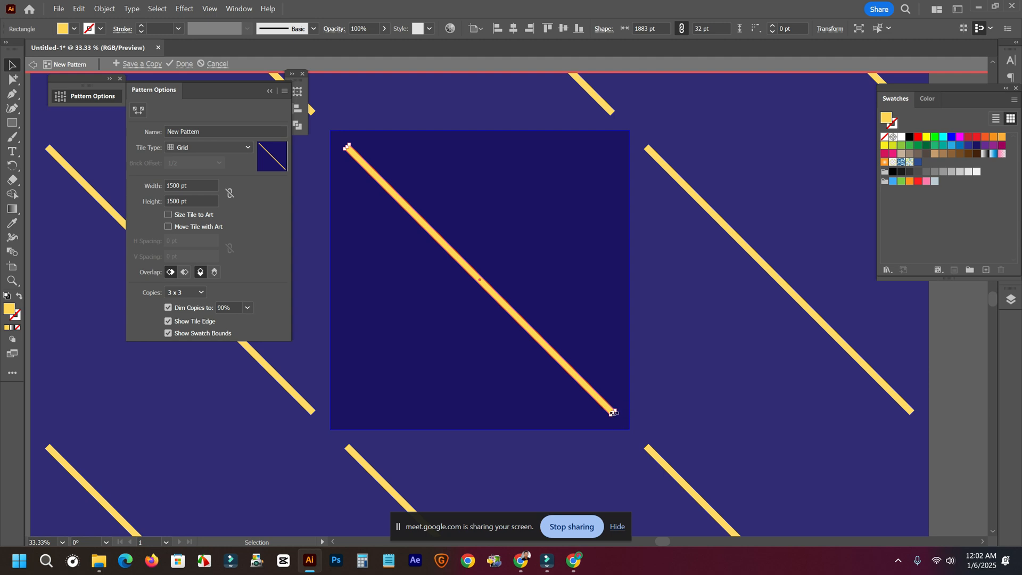
left_click_drag(613, 413, 642, 450)
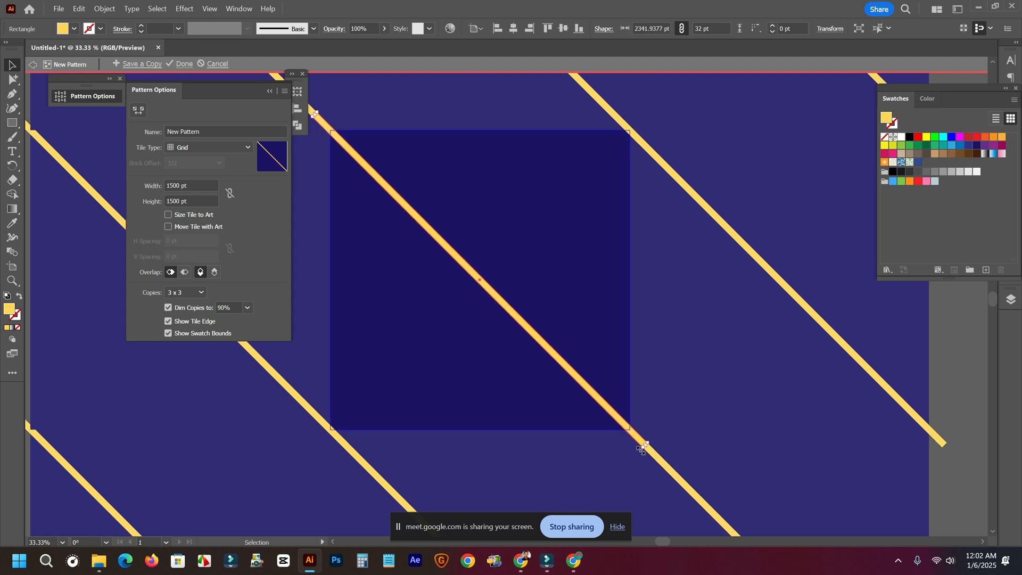
left_click(180, 292)
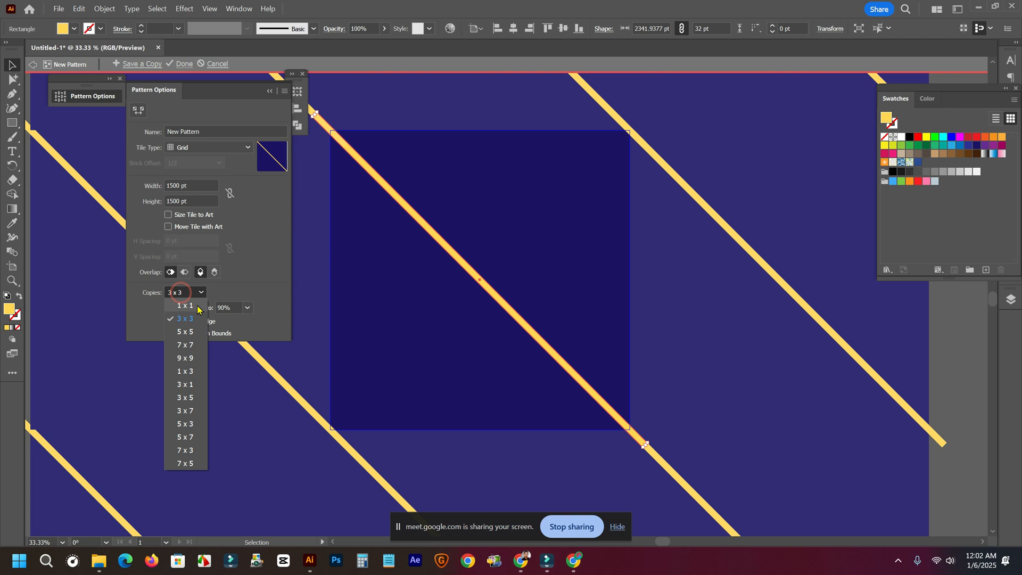
left_click(186, 306)
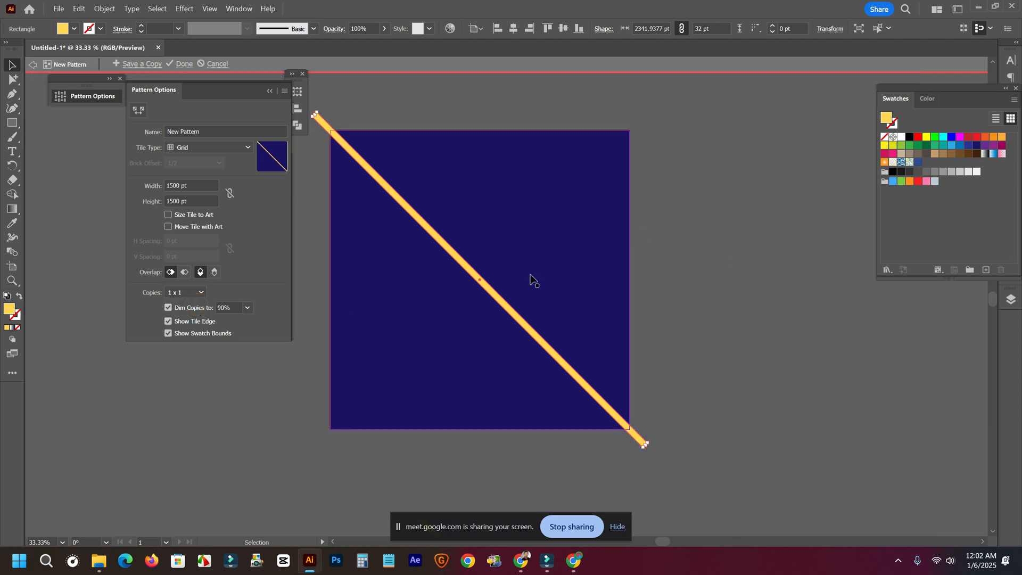
Thin the diagonal bar to about 13 pt and duplicate it into three evenly spaced parallel bars.
scroll(592, 250, "up", 1)
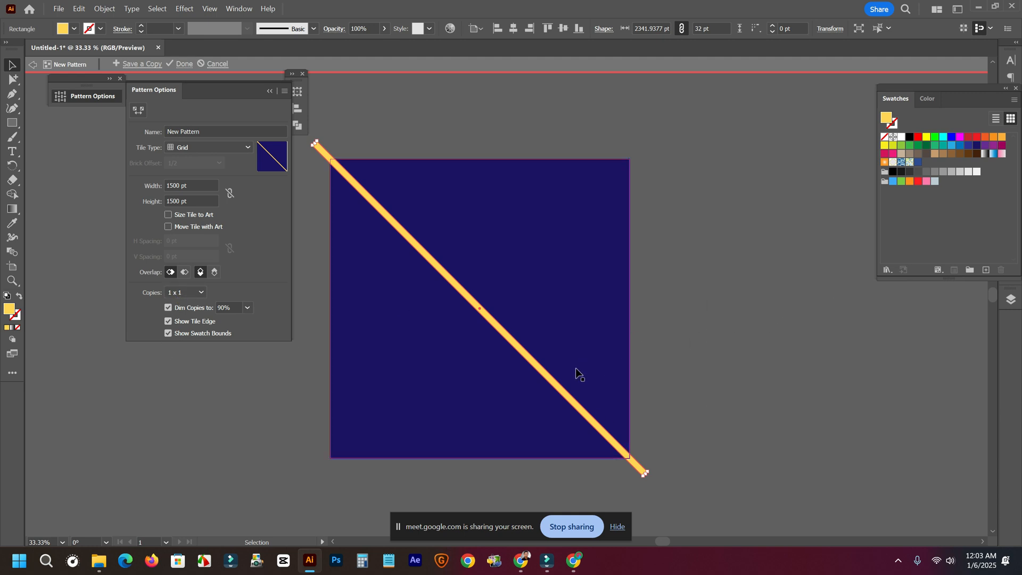
scroll(480, 309, "up", 3)
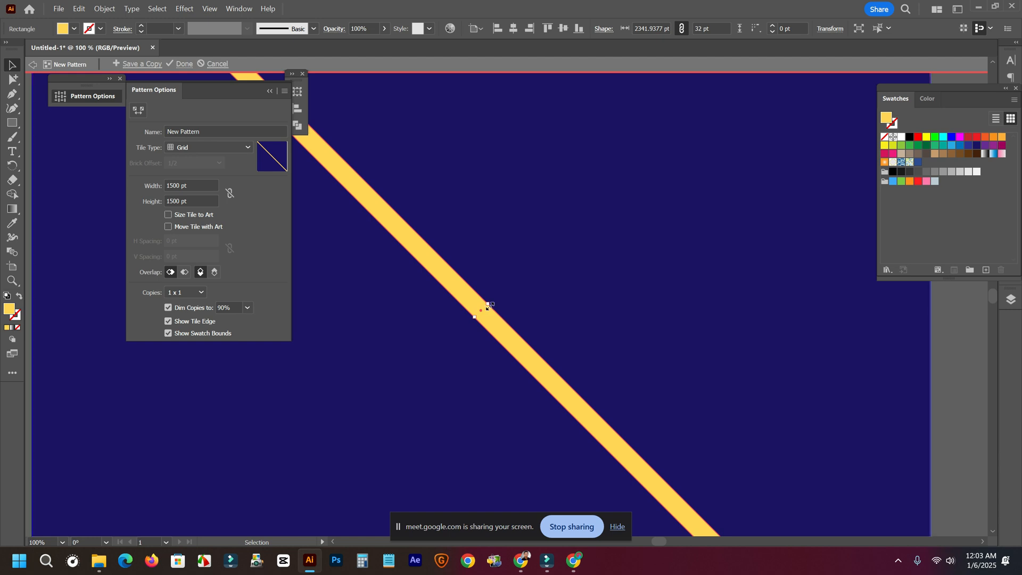
left_click_drag(479, 314, 510, 330)
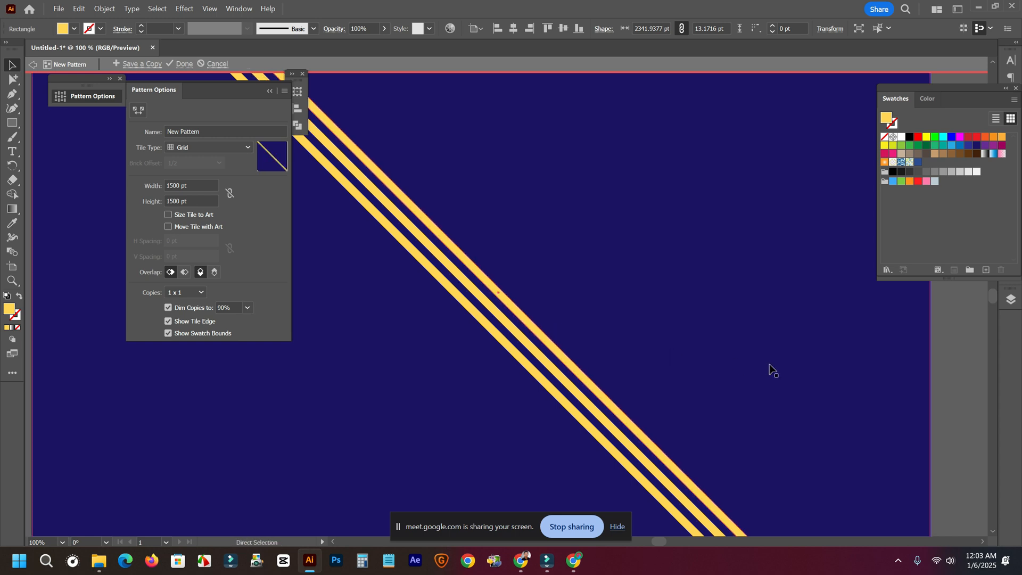
scroll(685, 367, "down", 4)
left_click(816, 375)
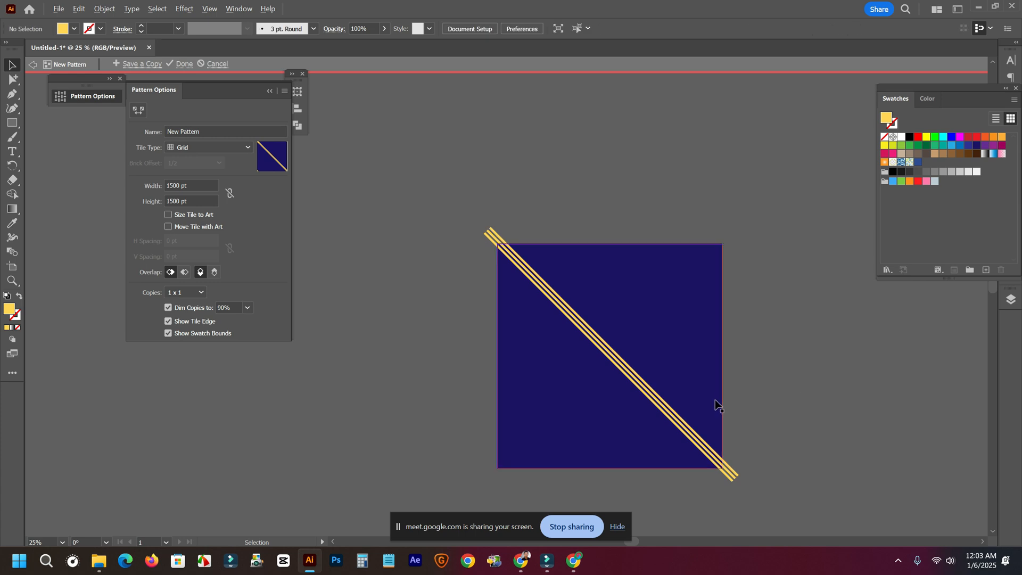
Recolor the middle of the three diagonal bars with pink FA57FF.
scroll(714, 400, "up", 2)
scroll(544, 330, "up", 1)
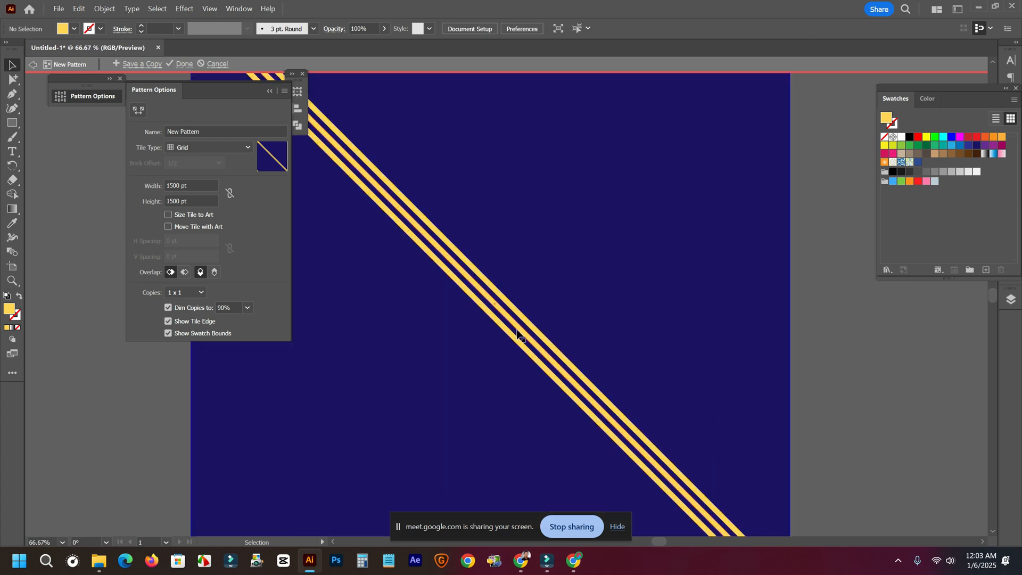
left_click(520, 334)
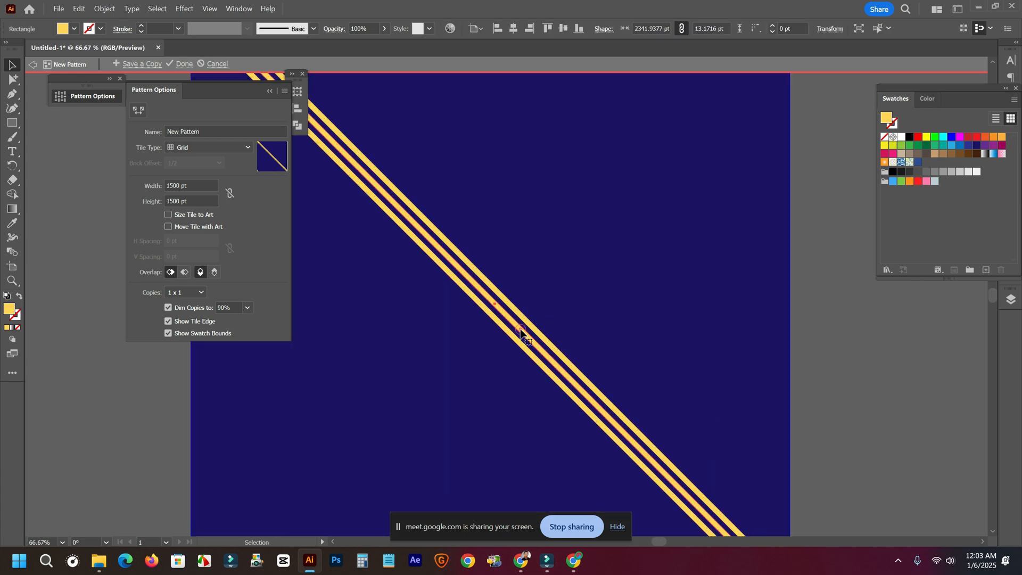
double_click(8, 310)
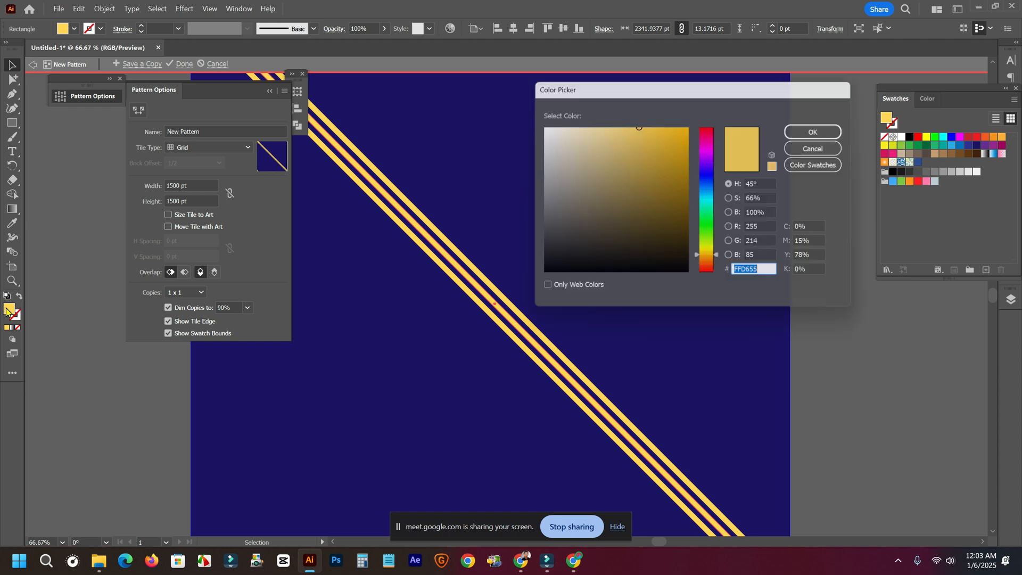
left_click_drag(710, 161, 714, 153)
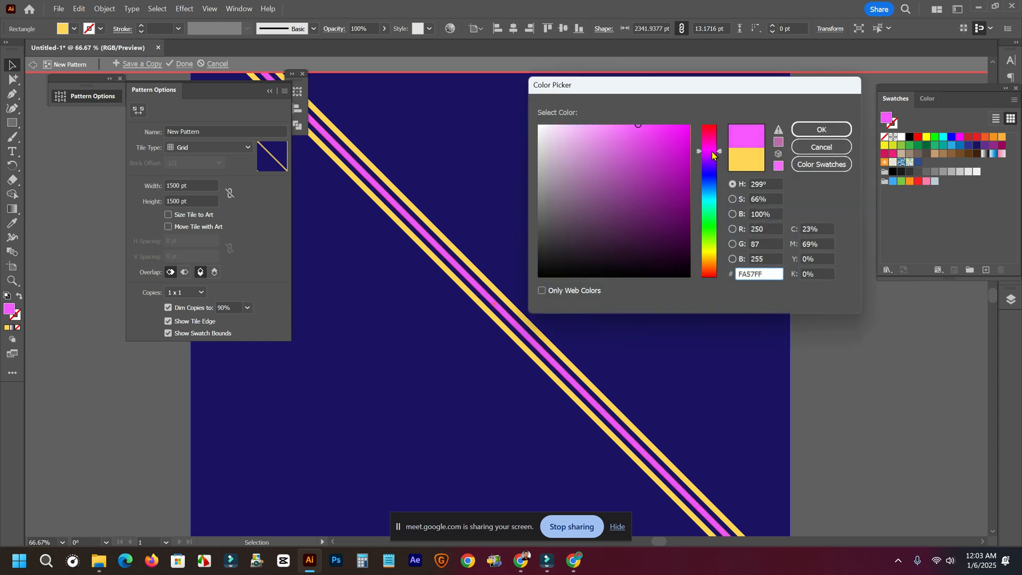
left_click(832, 129)
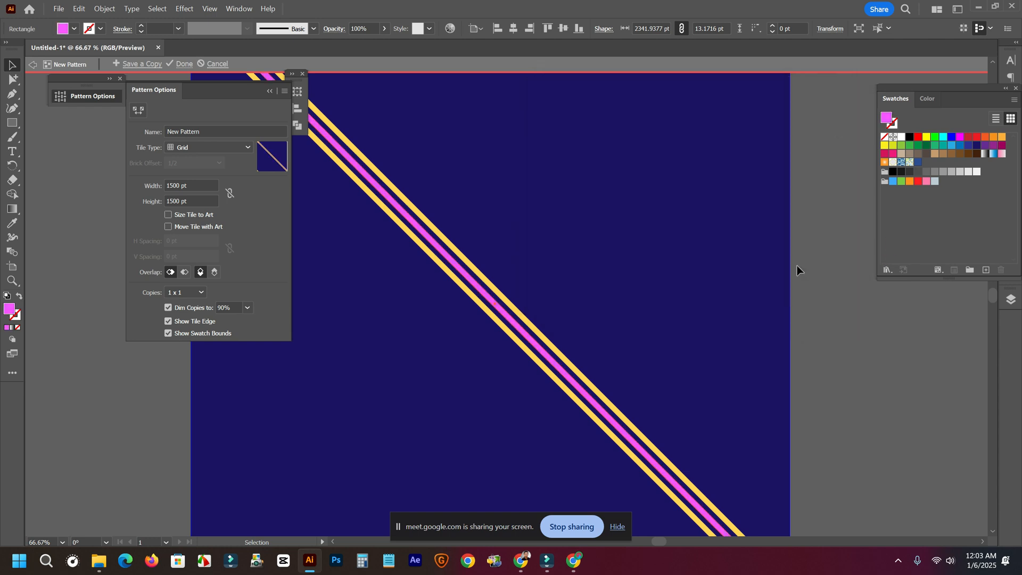
left_click(797, 270)
scroll(824, 272, "down", 2)
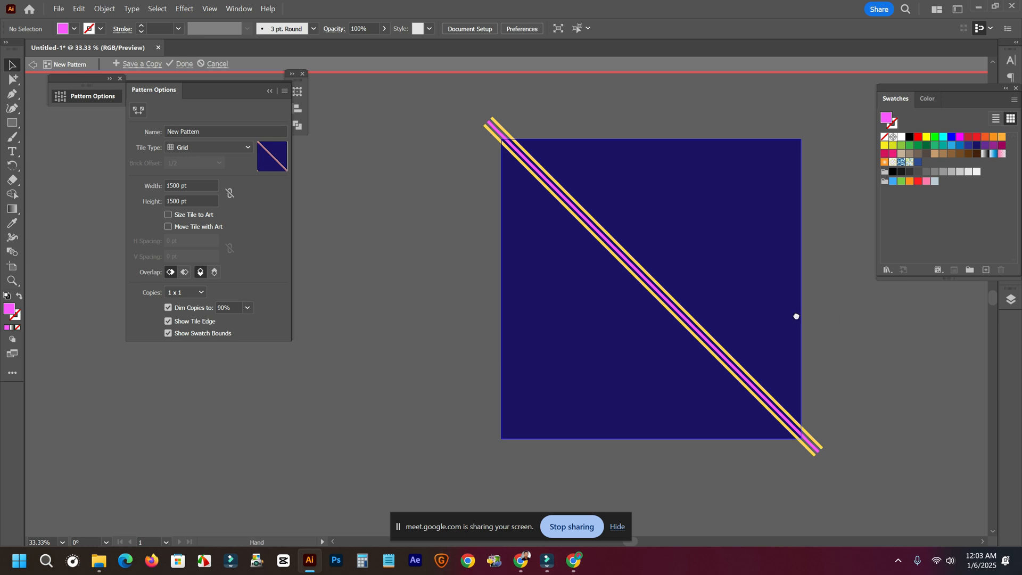
Group the three diagonal bars and move the group diagonally down to the tile's lower-left corner.
scroll(586, 330, "up", 2)
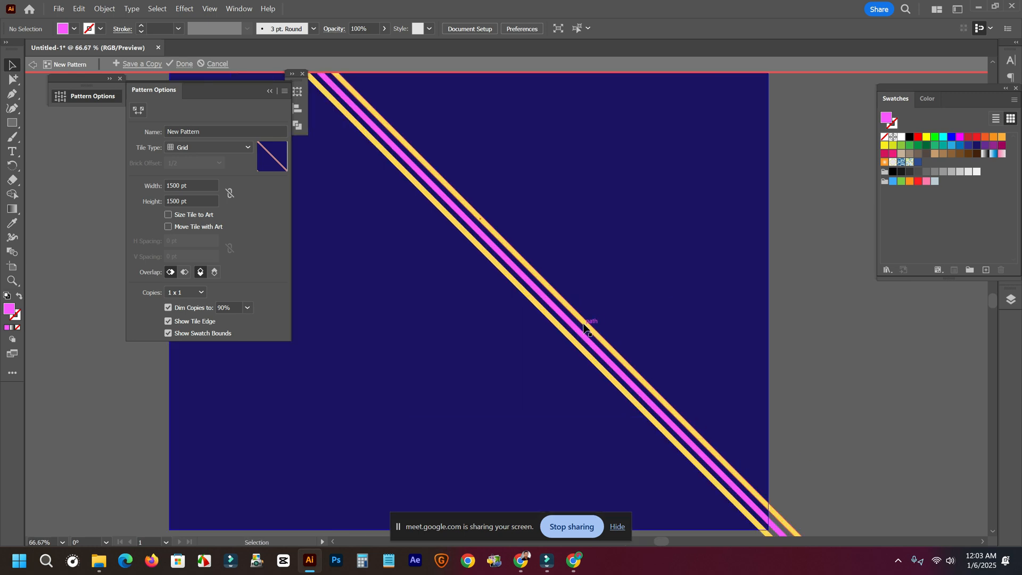
left_click(584, 327)
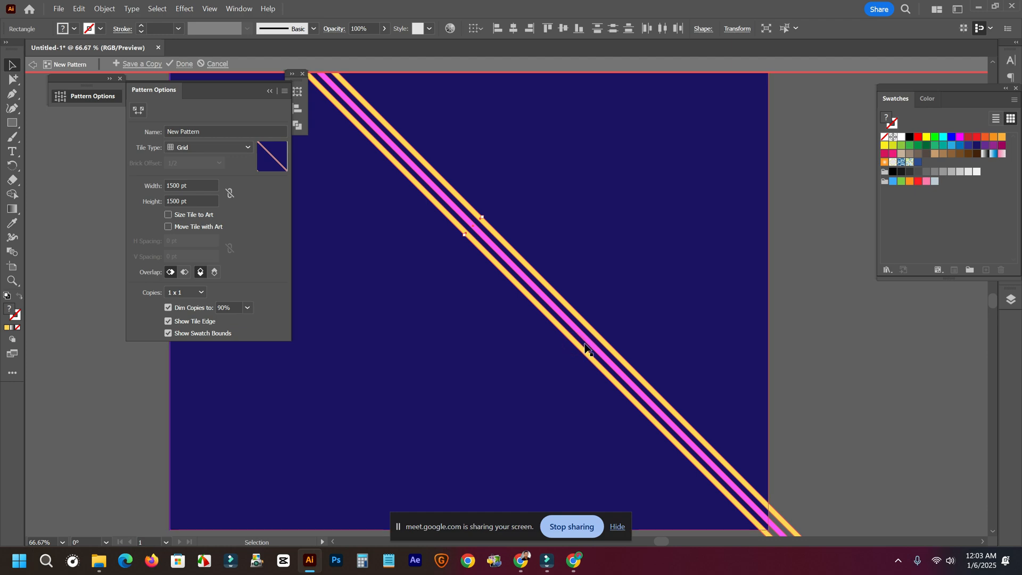
scroll(590, 346, "down", 2)
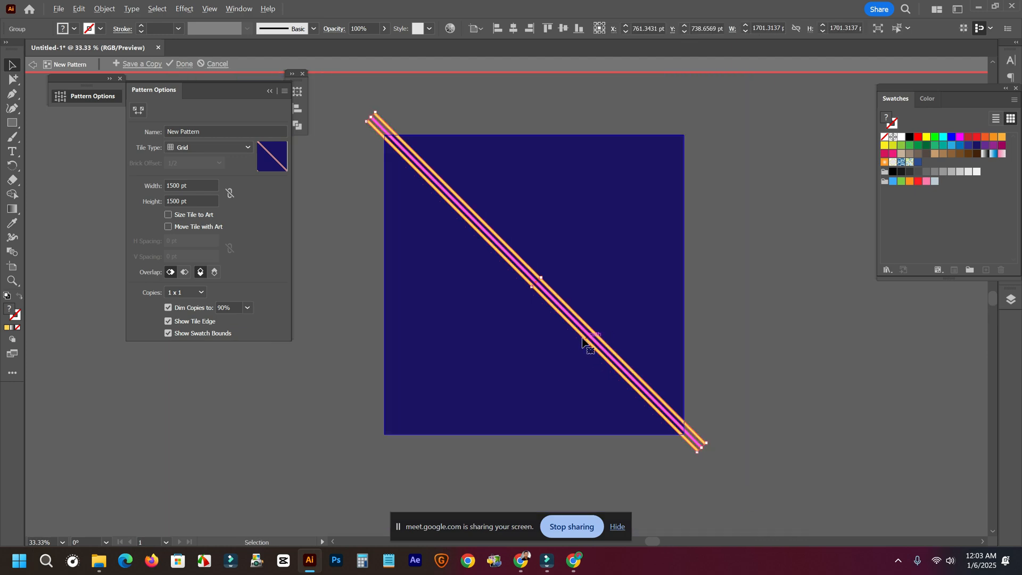
left_click_drag(588, 341, 463, 473)
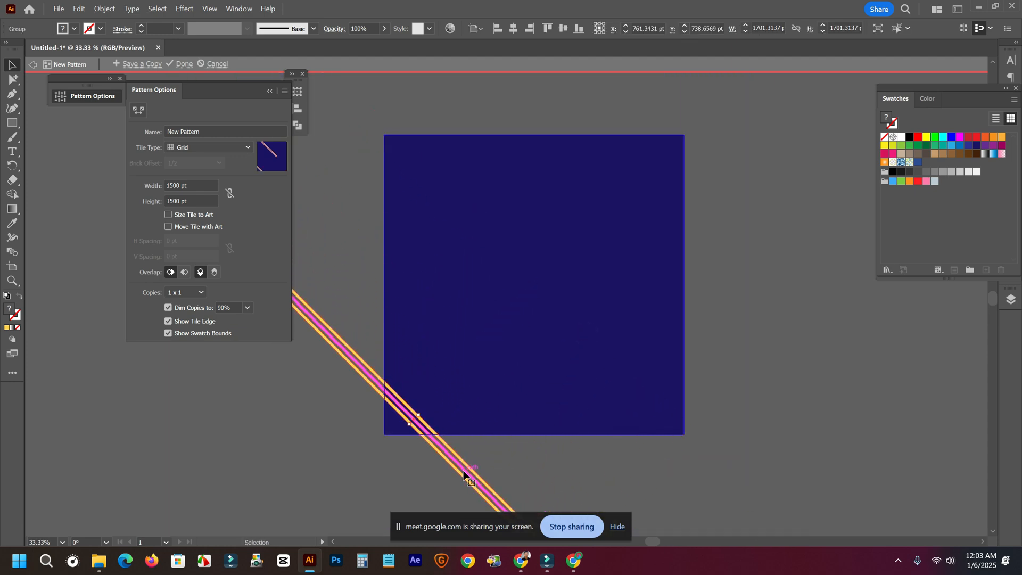
Set the pattern copies to 3 x 3 and duplicate the bar group 133 pt right and 133 pt up.
left_click(184, 293)
left_click(182, 322)
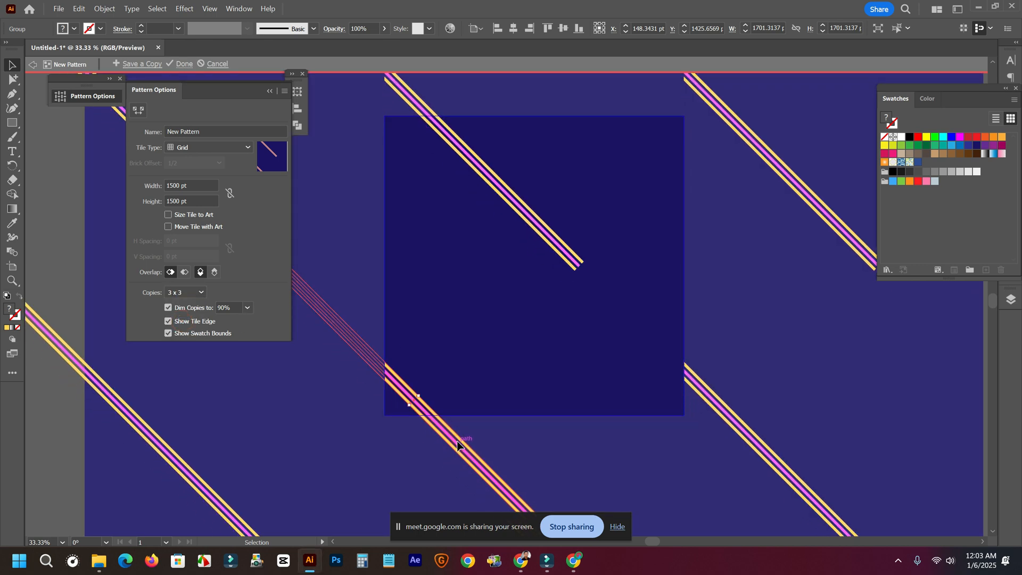
left_click_drag(461, 444, 479, 414)
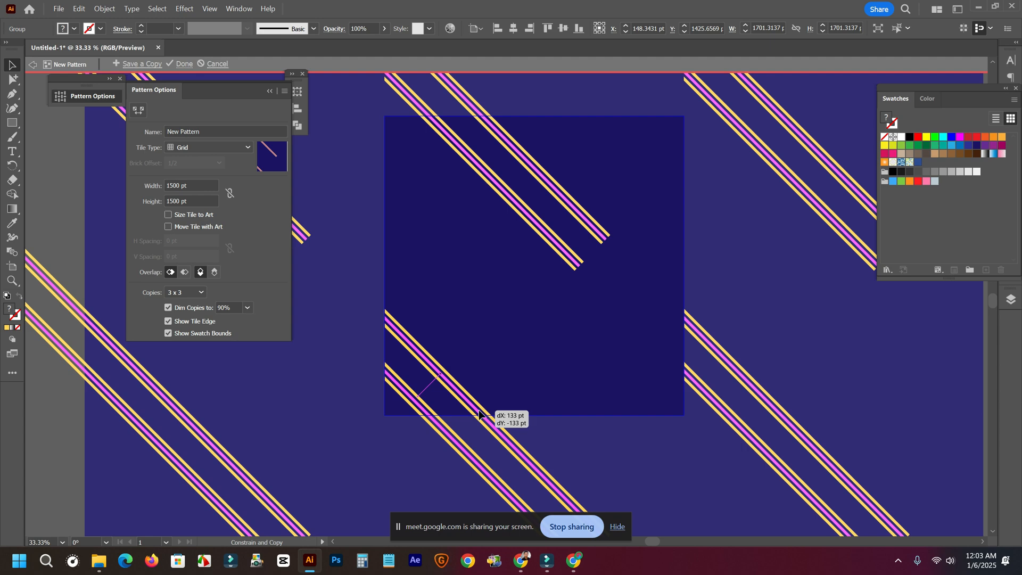
left_click_drag(479, 414, 479, 414)
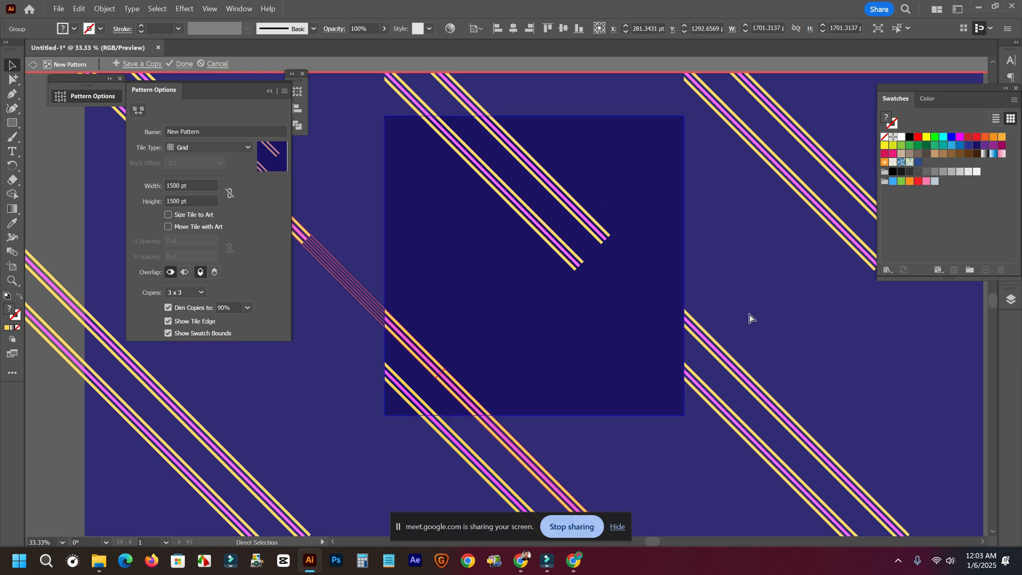
Repeat the last duplication three more times to continue the row of bar groups toward the tile's upper-right corner.
key("ctrl+d")
key("ctrl+d")
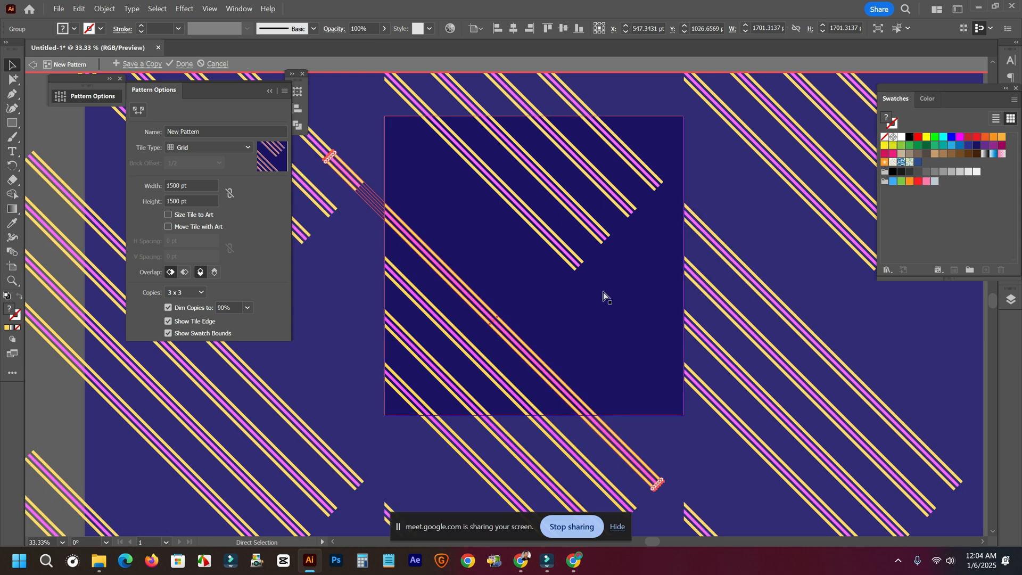
key("ctrl+d")
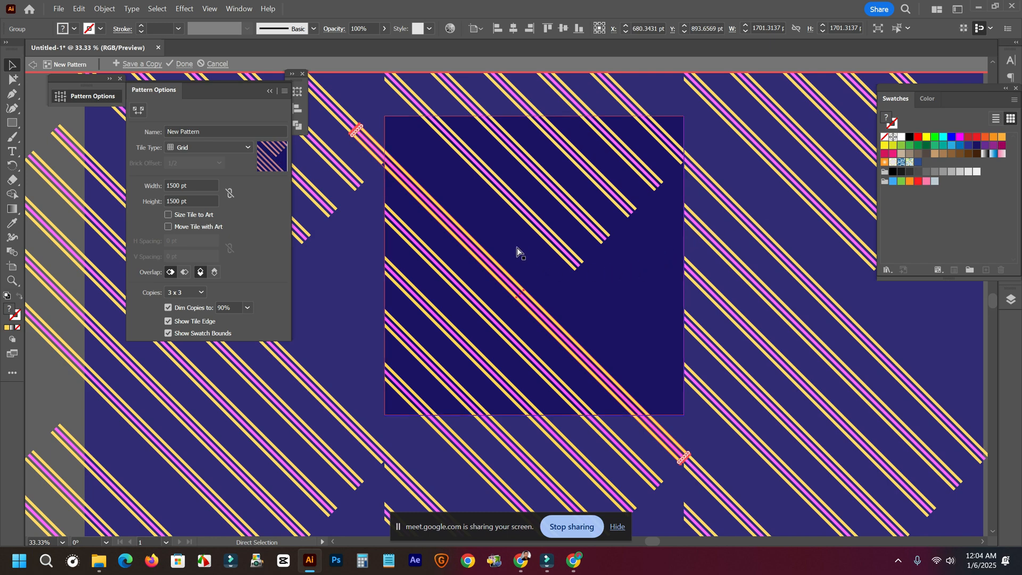
Select the five bar groups crossing the tile and widen their spacing slightly toward the tile's upper-right corner.
key("ctrl+d")
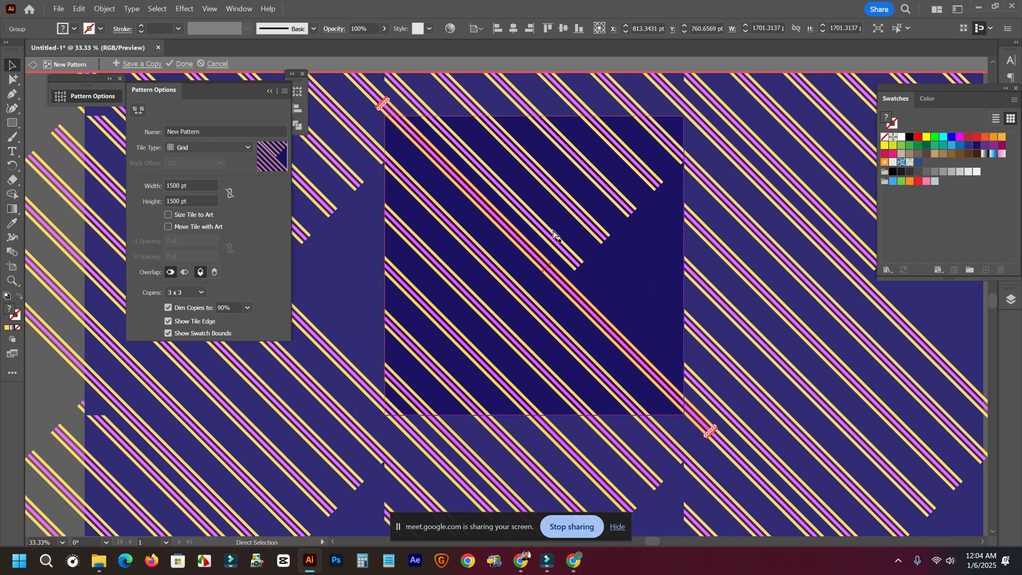
key("ctrl+z")
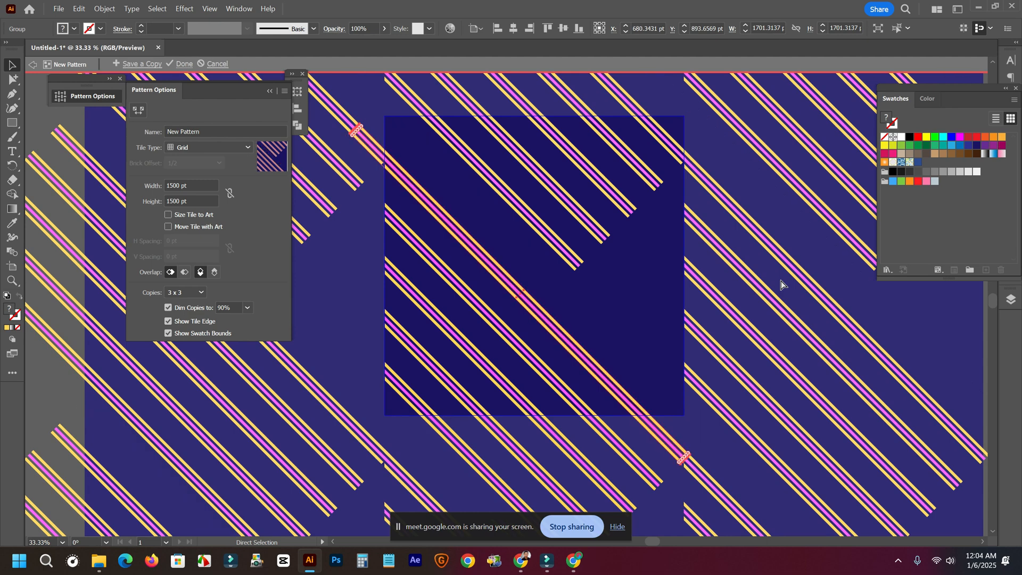
left_click(458, 395)
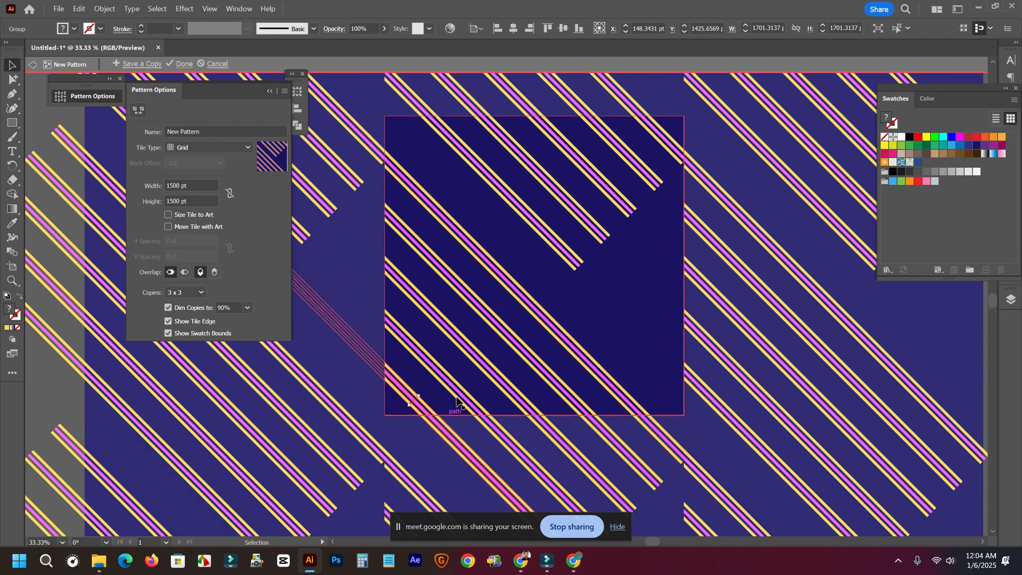
left_click(520, 357, "shift")
left_click(544, 323, "shift")
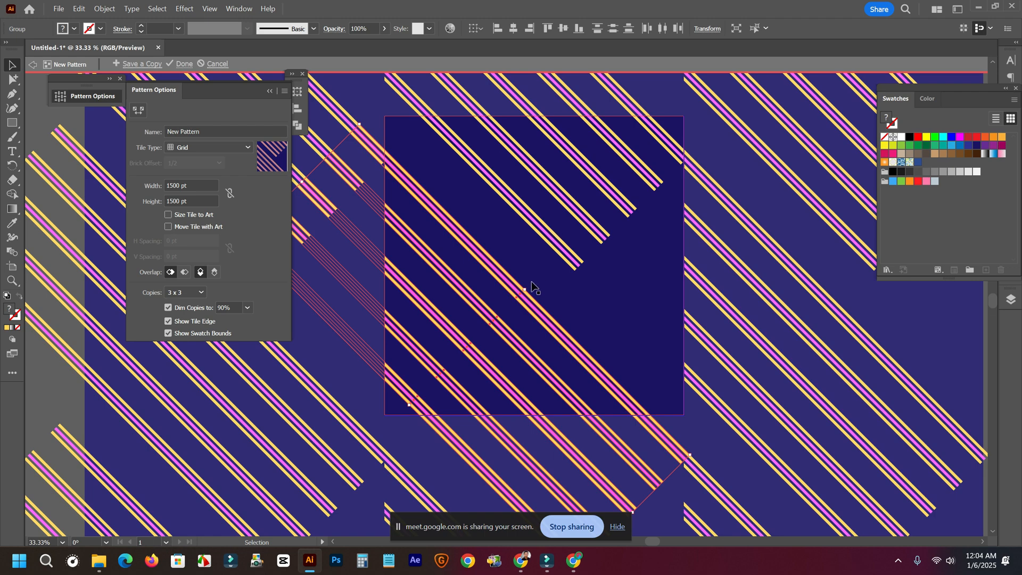
left_click_drag(524, 290, 537, 277)
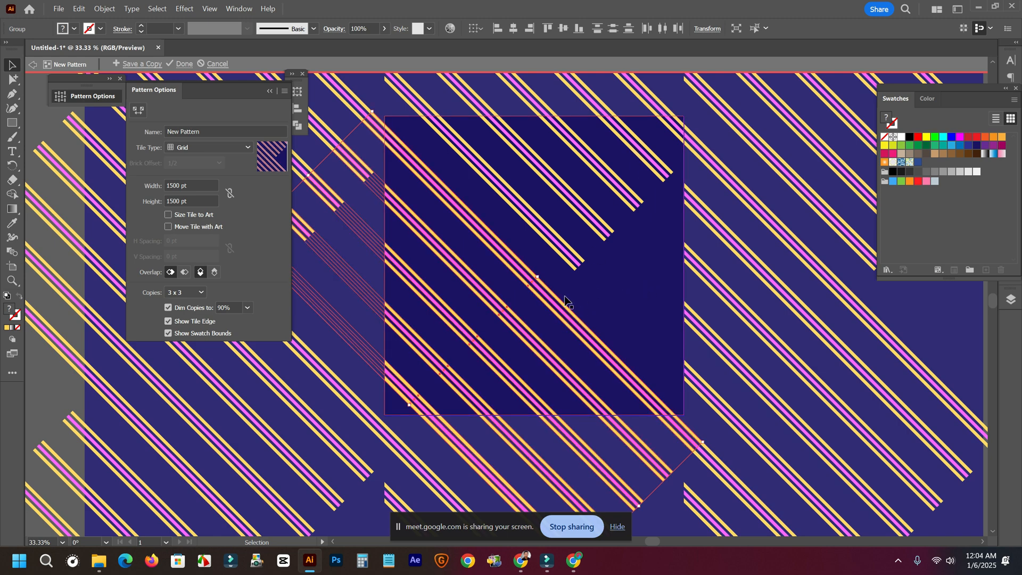
Move the five selected bar groups diagonally down and out past the tile's lower-right corner.
key("ctrl+minus")
key("ctrl+minus")
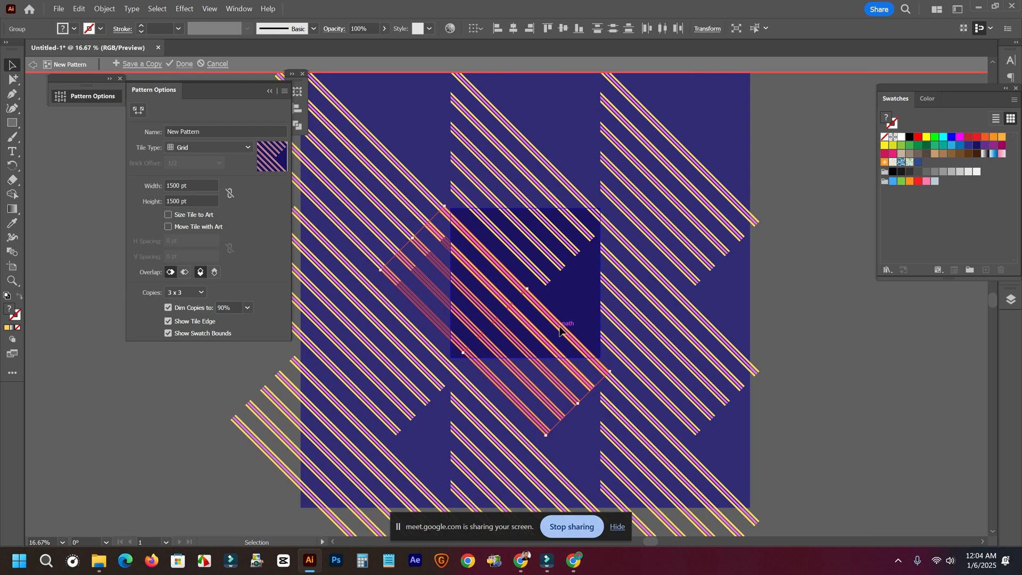
left_click(559, 330)
left_click_drag(559, 330, 618, 387)
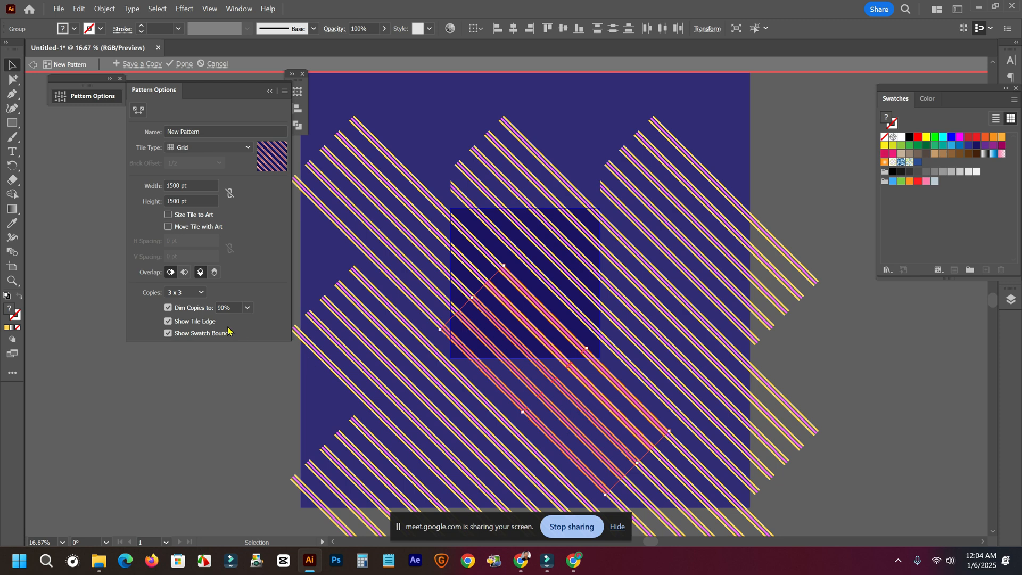
Set the pattern overlap to Right in Front and Bottom in Front, with the copies at 3 x 3.
left_click(193, 294)
left_click(182, 308)
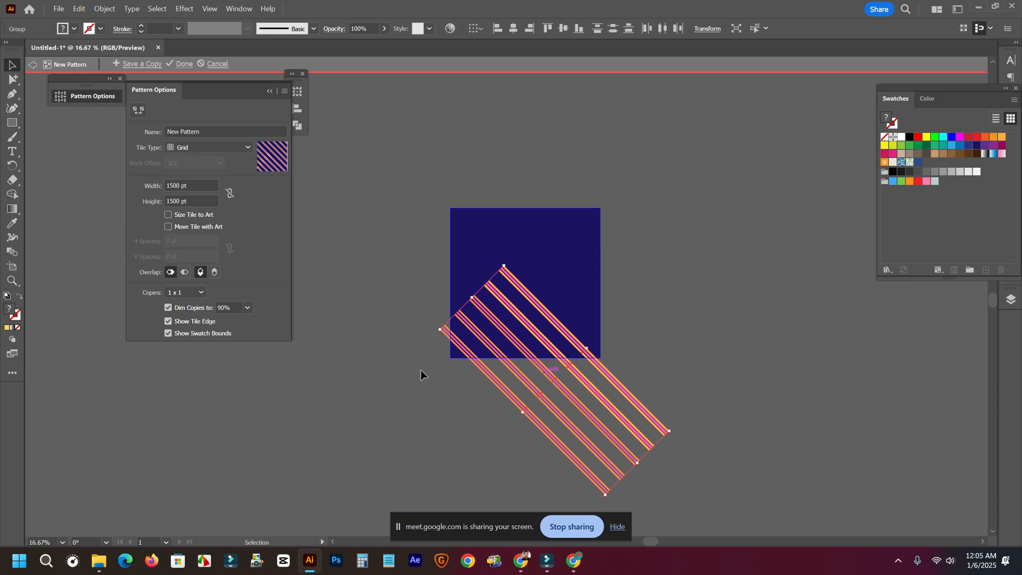
left_click(201, 274)
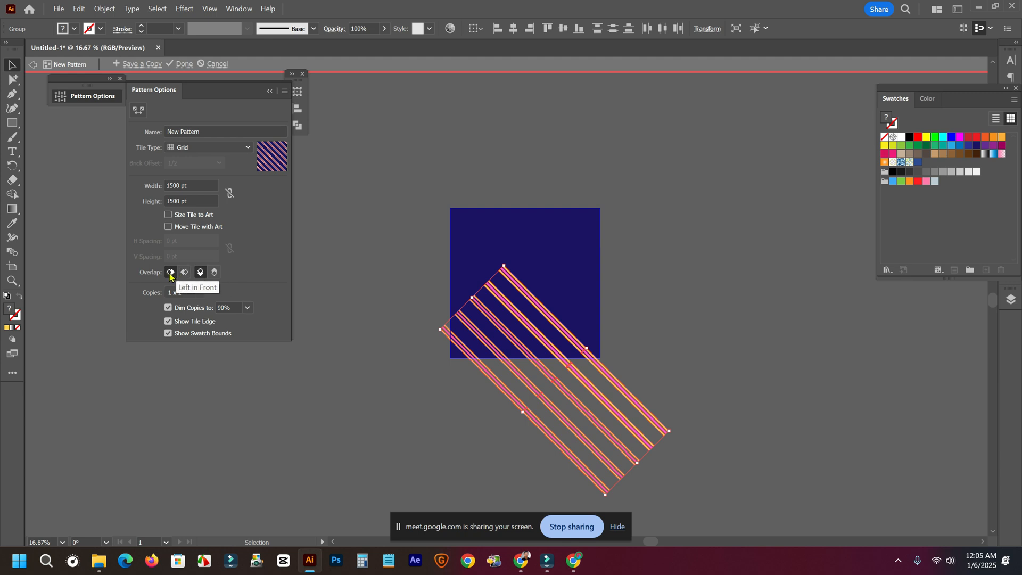
left_click(171, 273)
left_click(200, 273)
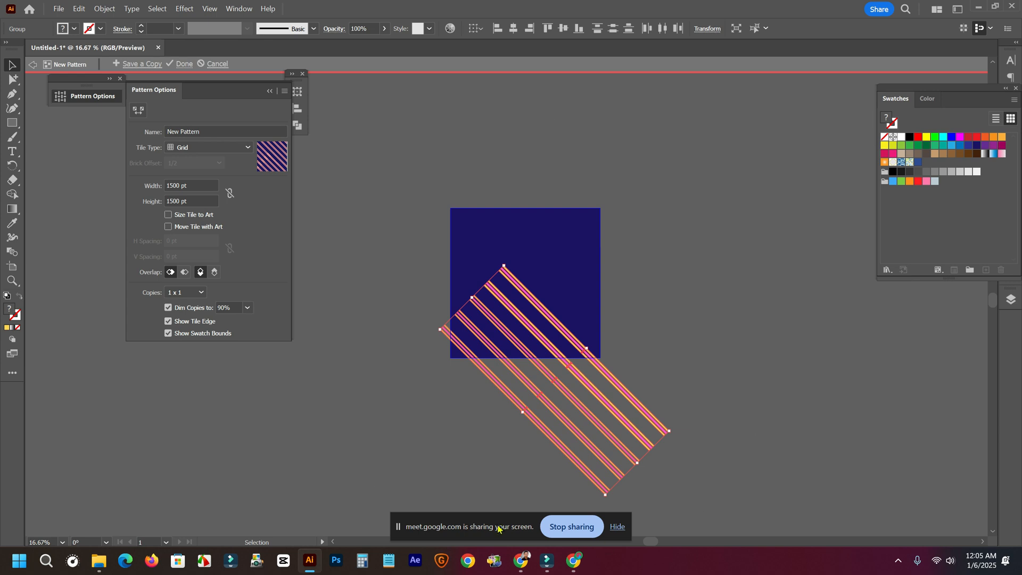
left_click(215, 274)
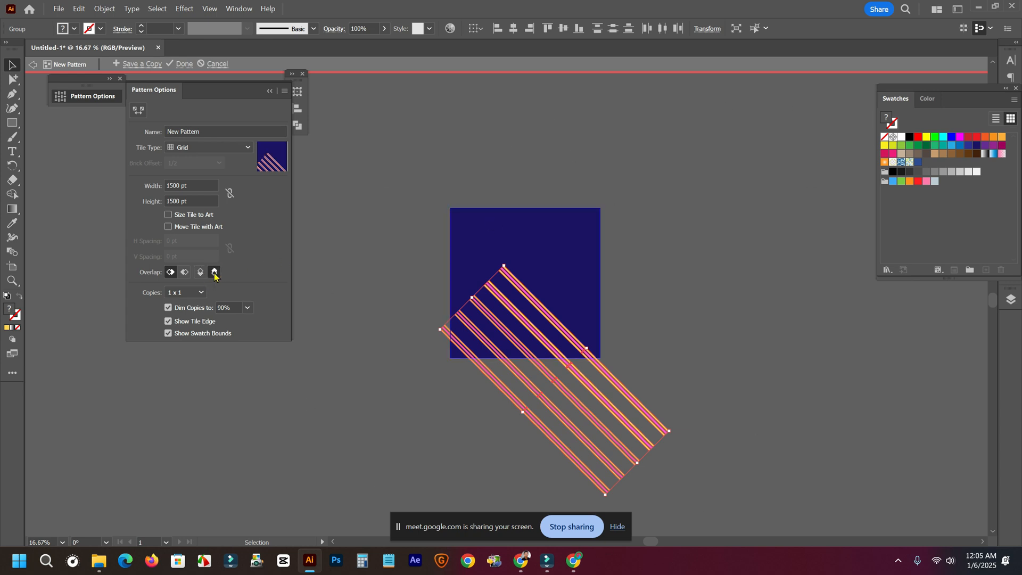
left_click(184, 273)
left_click(186, 293)
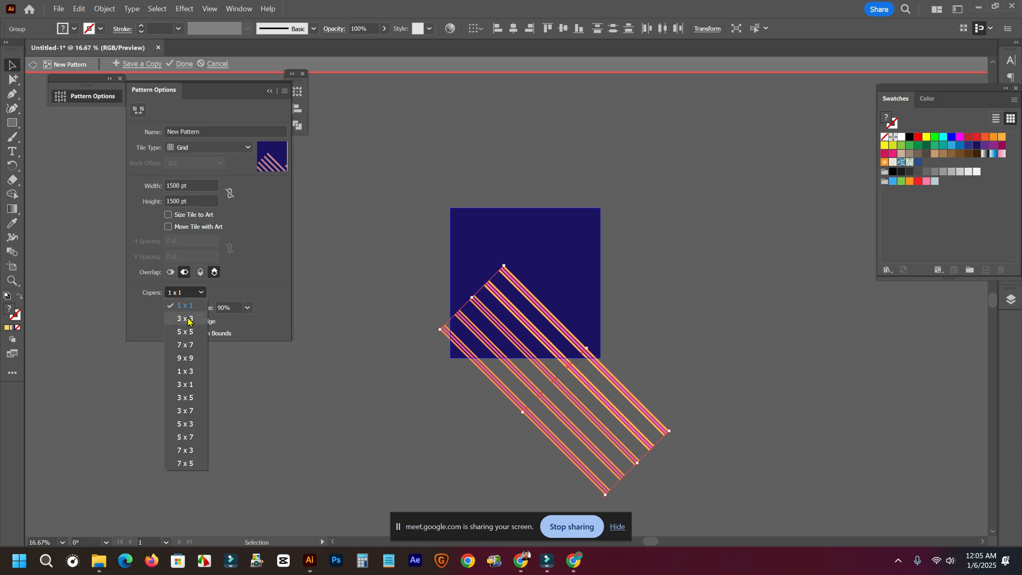
left_click(186, 318)
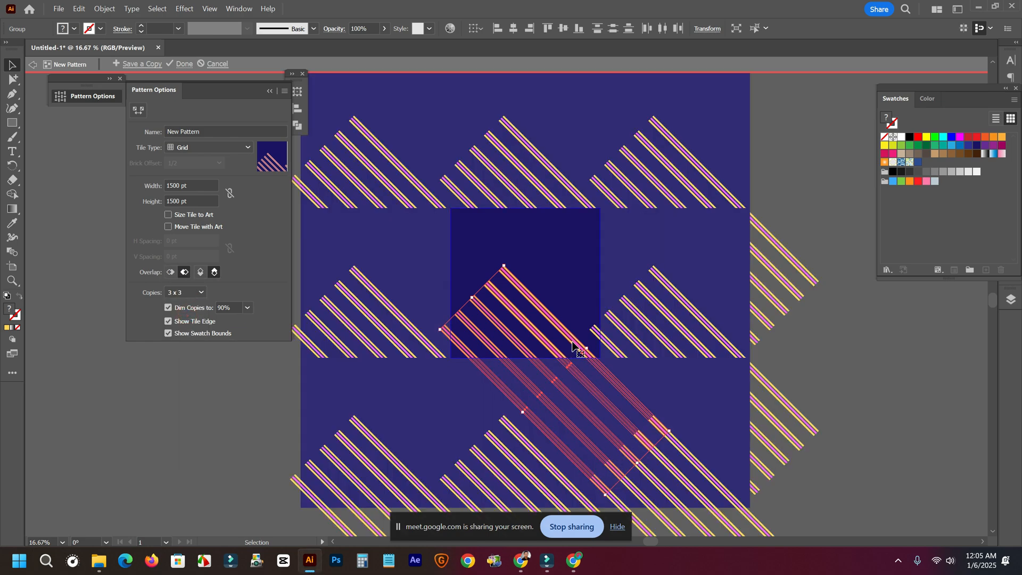
Move the five bar groups back up across the tile, deselect them, and inspect how the stripes join at the tile edges.
left_click_drag(573, 344, 517, 209)
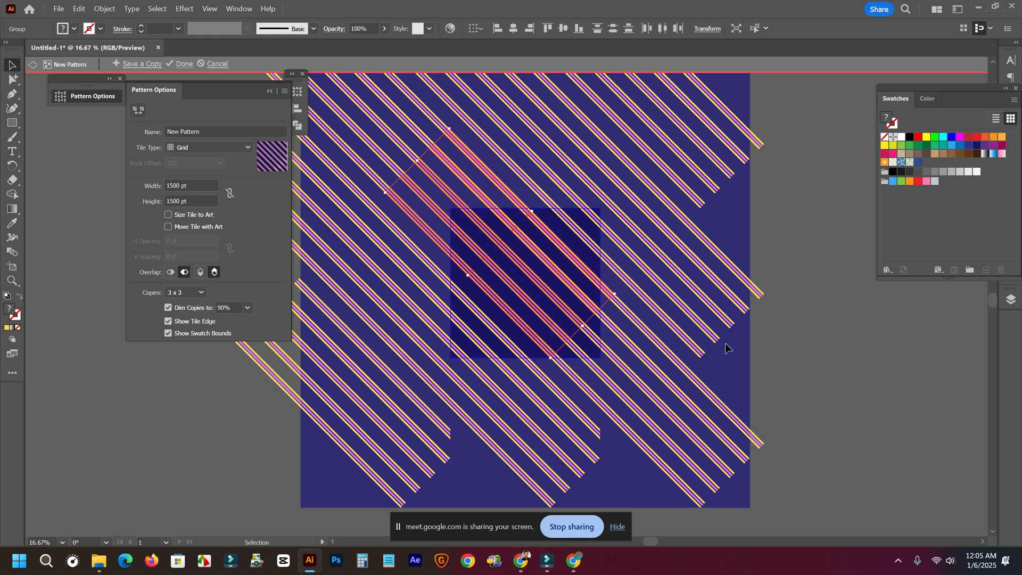
left_click(737, 360)
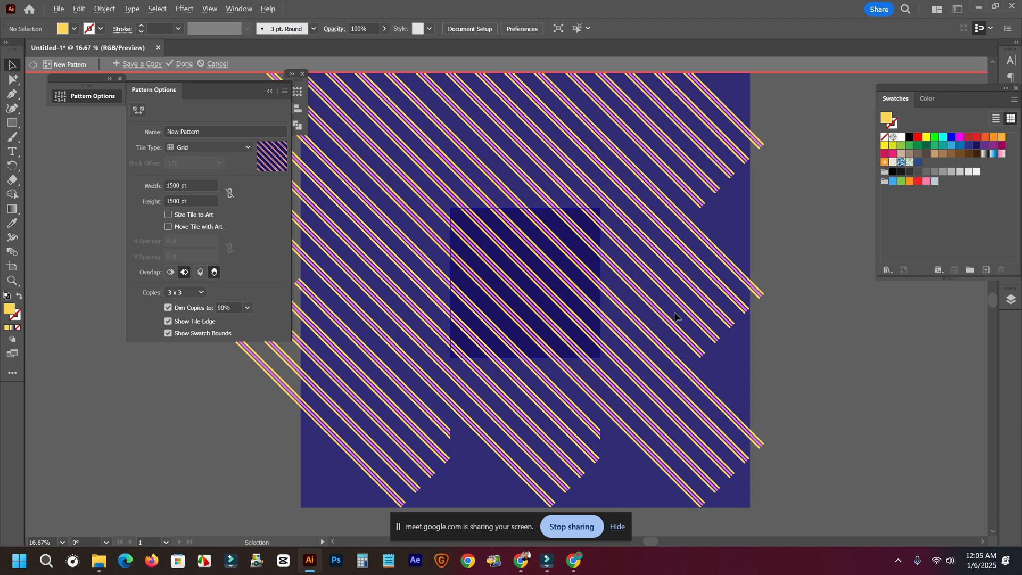
scroll(611, 289, "up", 2)
scroll(458, 274, "down", 1)
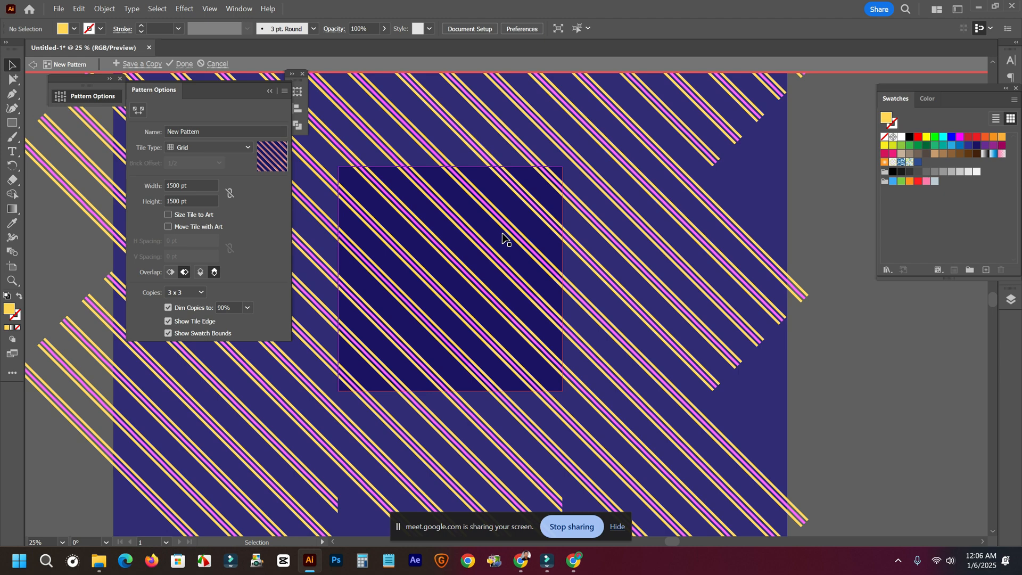
scroll(414, 166, "up", 2)
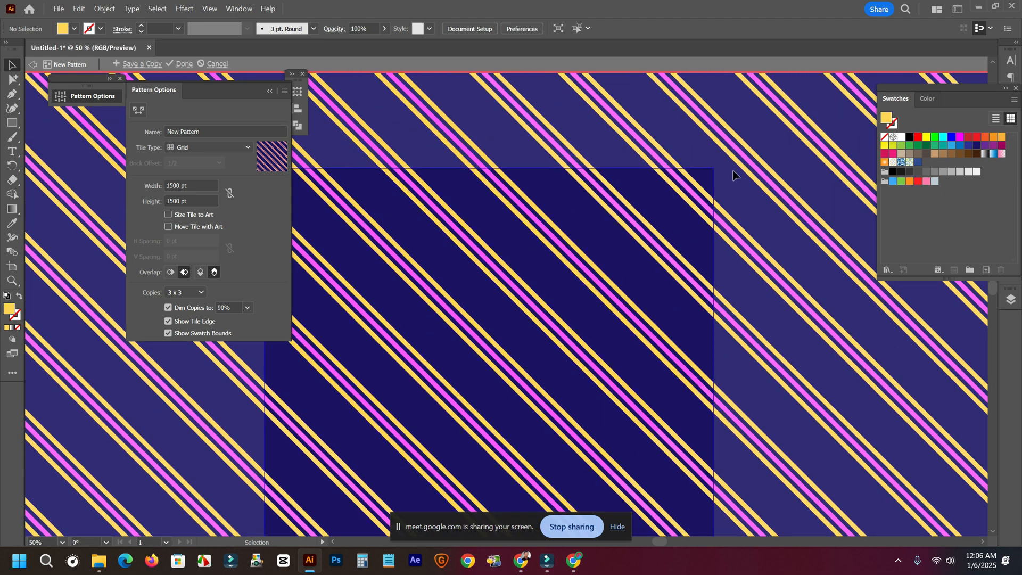
scroll(690, 211, "down", 2)
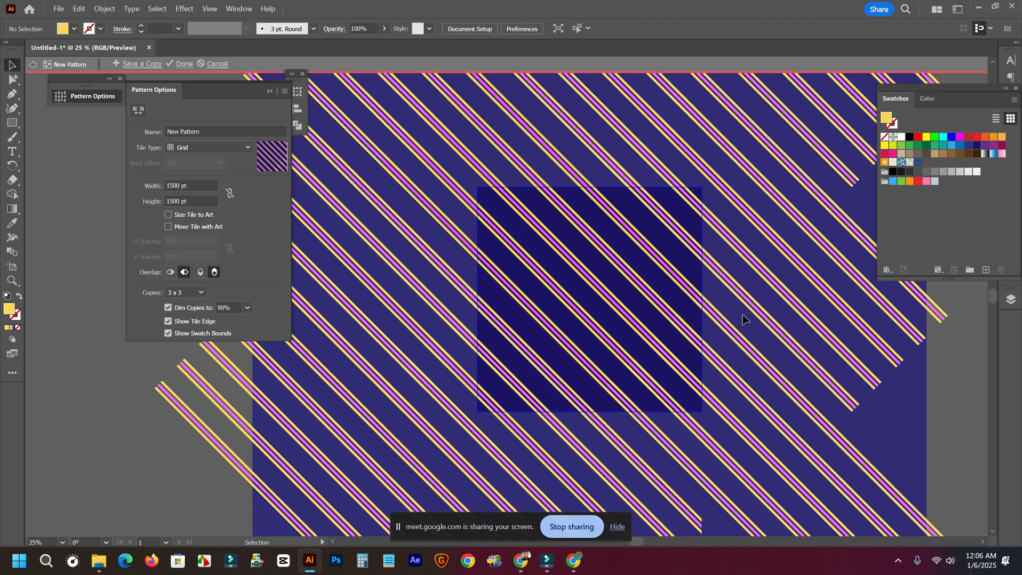
scroll(498, 255, "down", 2)
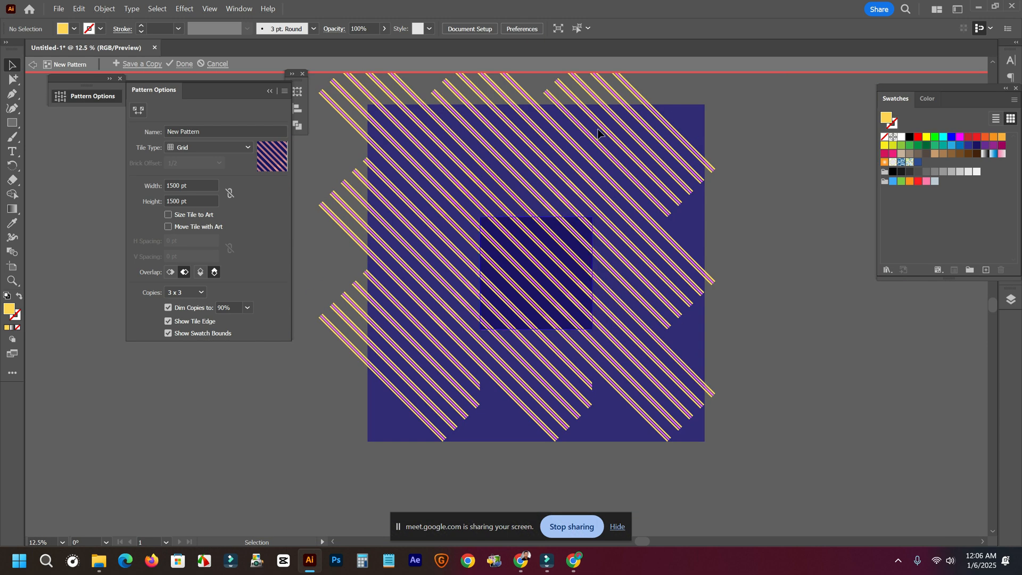
scroll(599, 258, "up", 3)
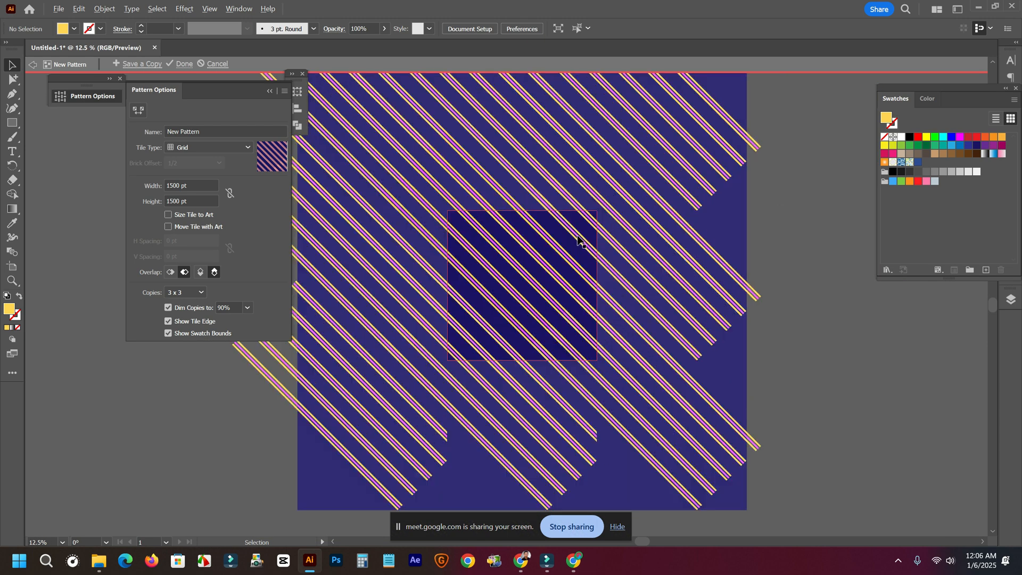
scroll(580, 241, "down", 1)
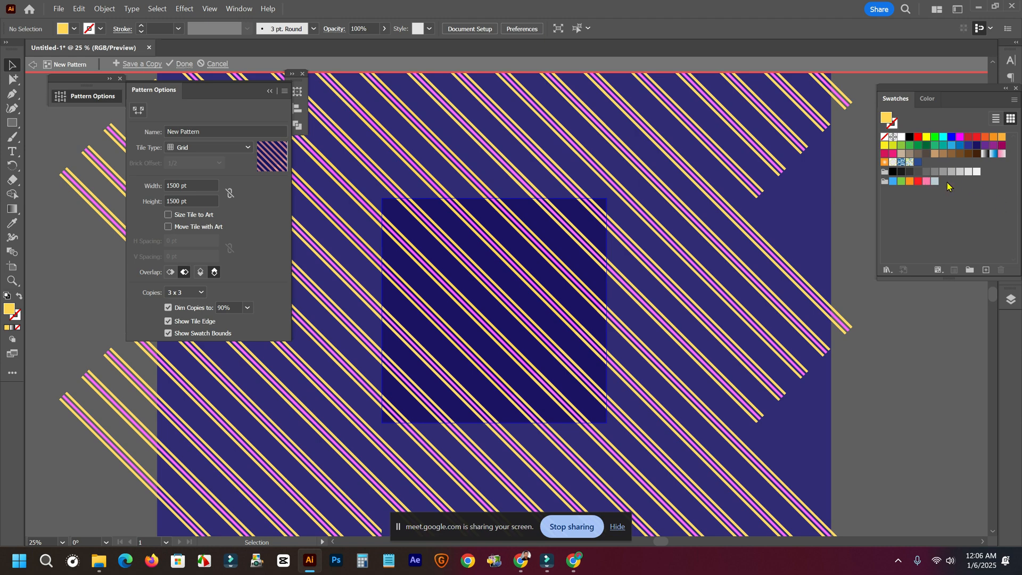
Finish editing the pattern and place the new stripe swatch's artwork on the empty canvas beside the artboard.
left_click(182, 64)
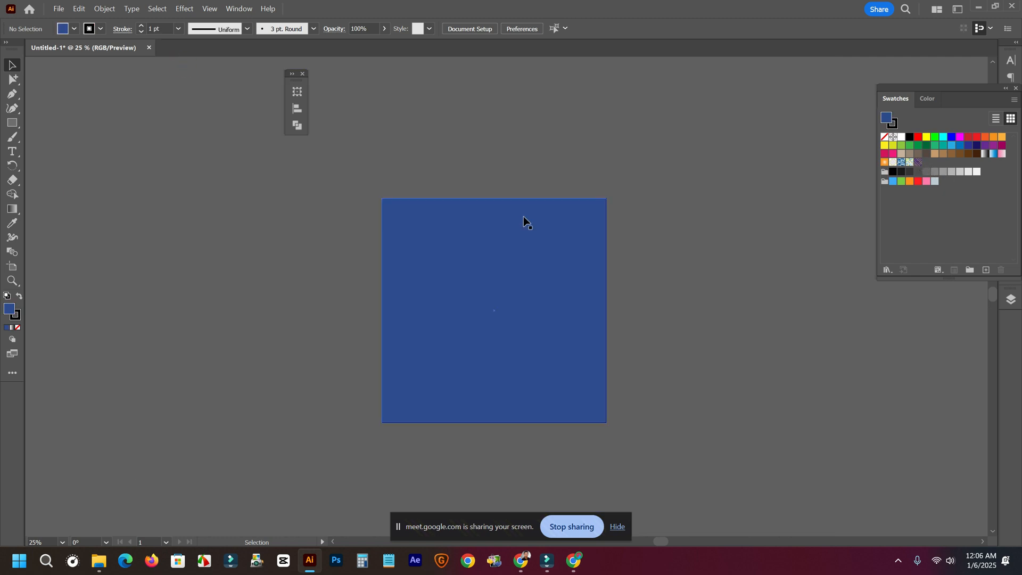
scroll(525, 218, "down", 1)
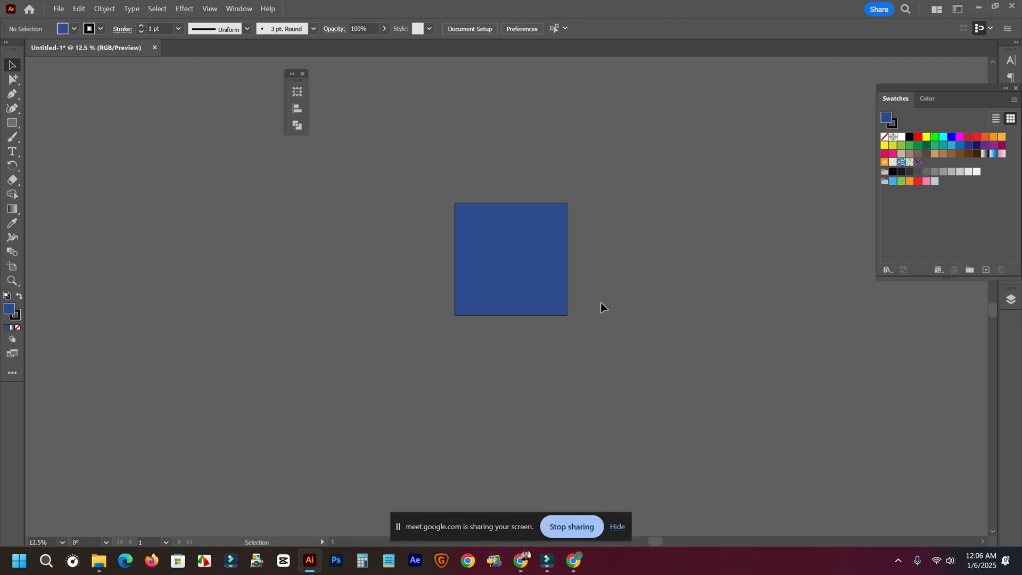
left_click_drag(665, 280, 594, 280)
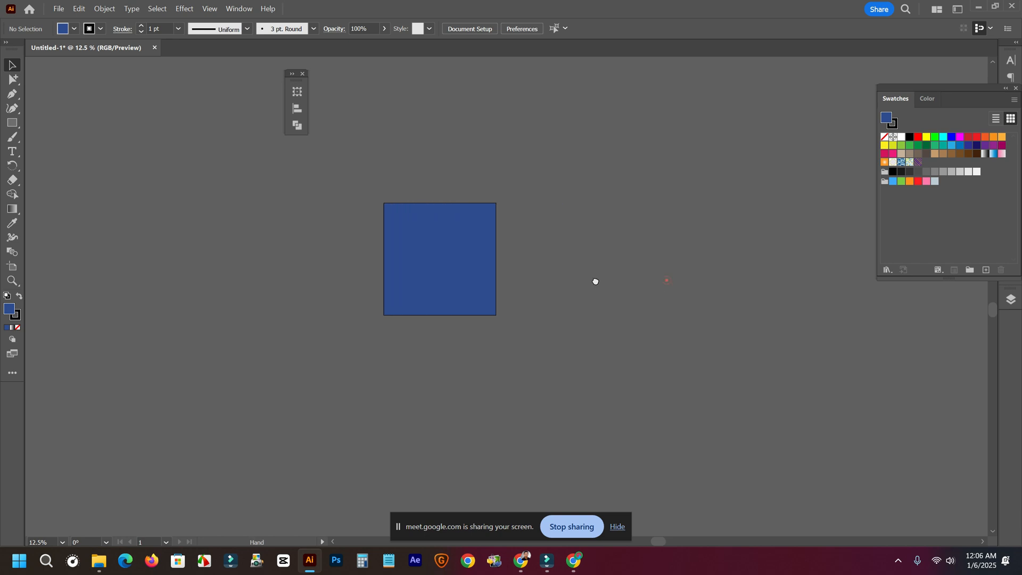
left_click(919, 164)
left_click_drag(681, 246, 683, 249)
scroll(692, 335, "right", 3)
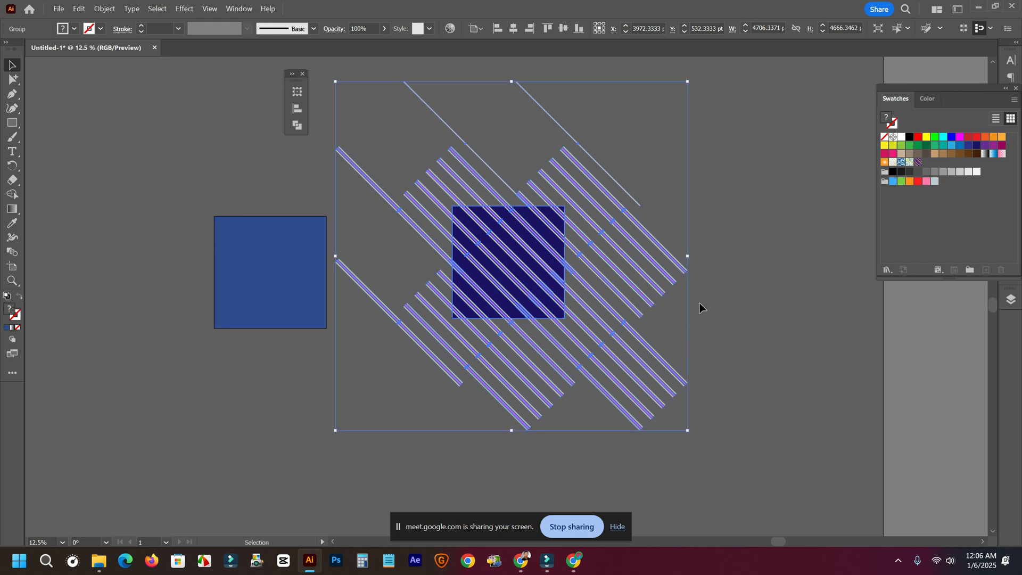
Ungroup the placed pattern artwork as a whole and deselect it.
key("ctrl+shift+a")
scroll(538, 278, "up", 2)
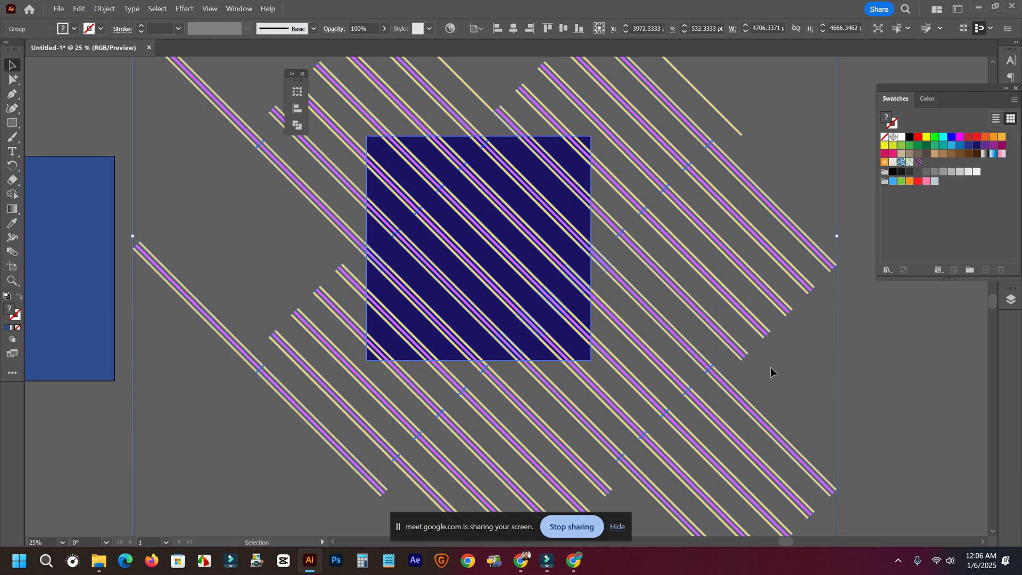
left_click(571, 340)
right_click(587, 318)
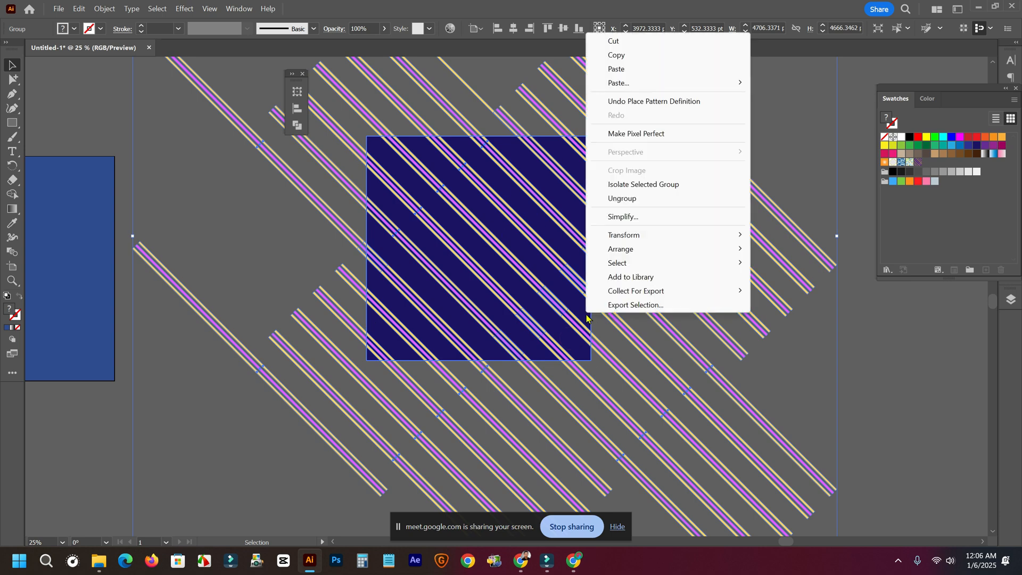
left_click(631, 198)
left_click(639, 326)
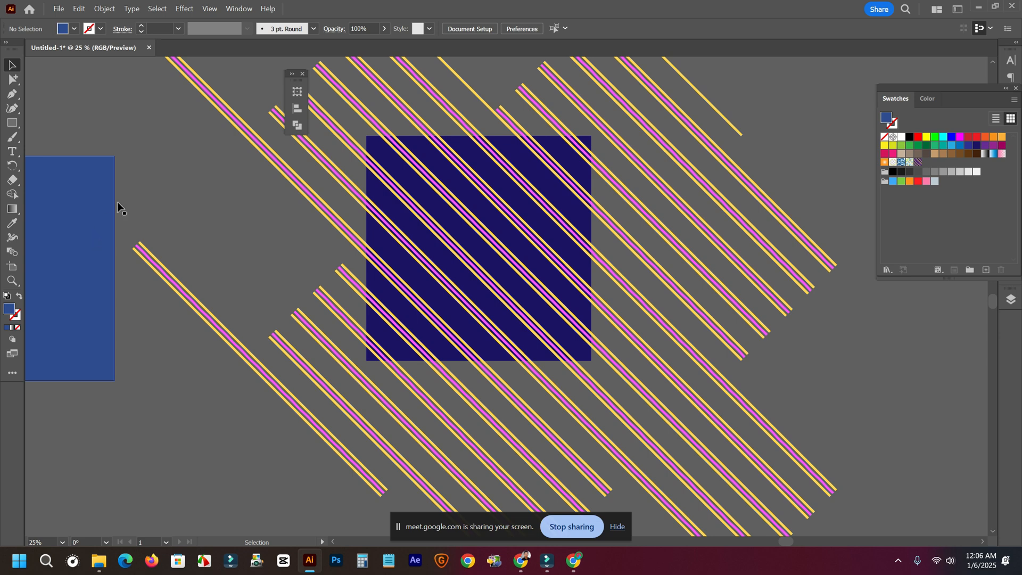
scroll(117, 203, "left", 2)
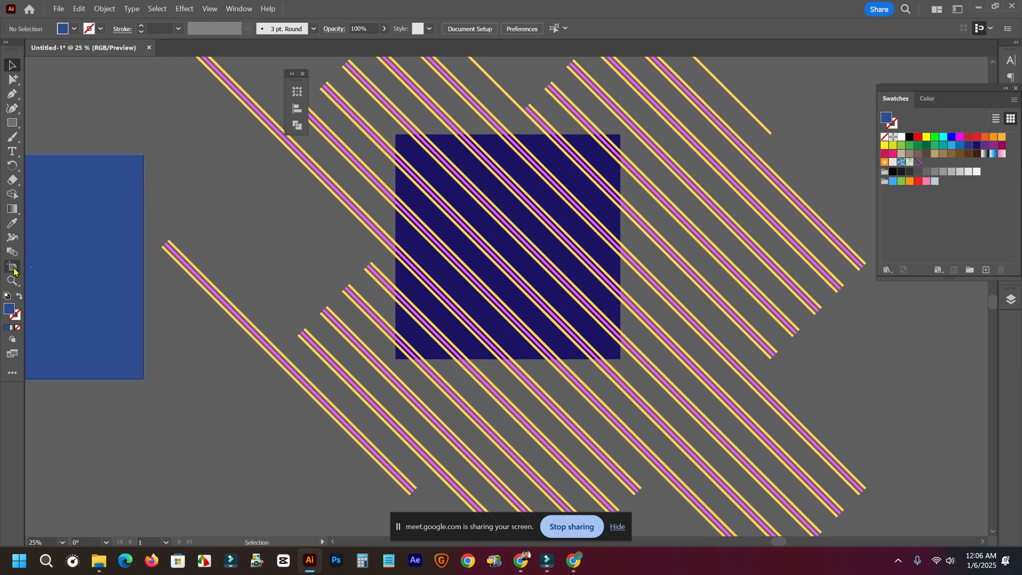
left_click(13, 267)
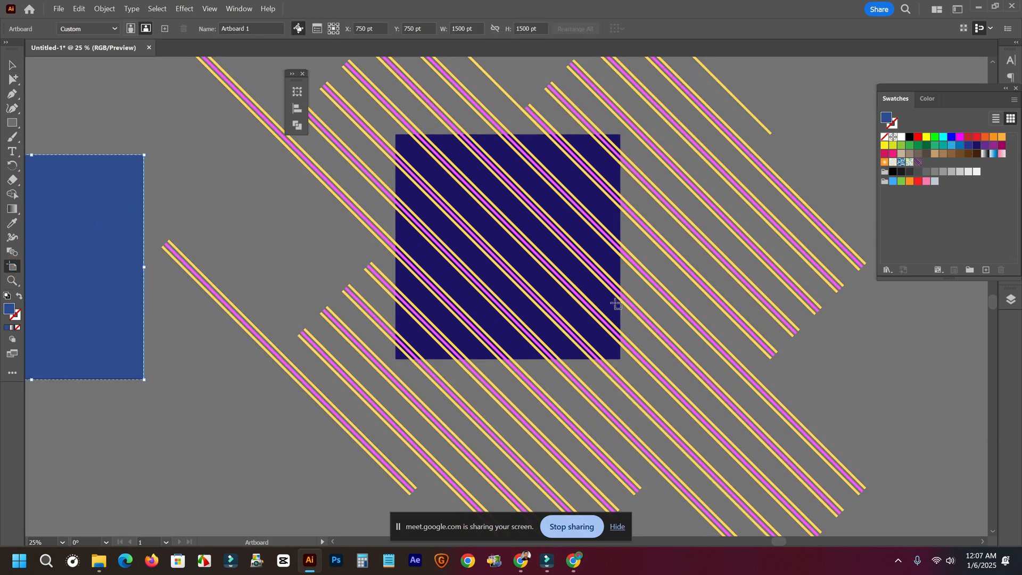
key("Escape")
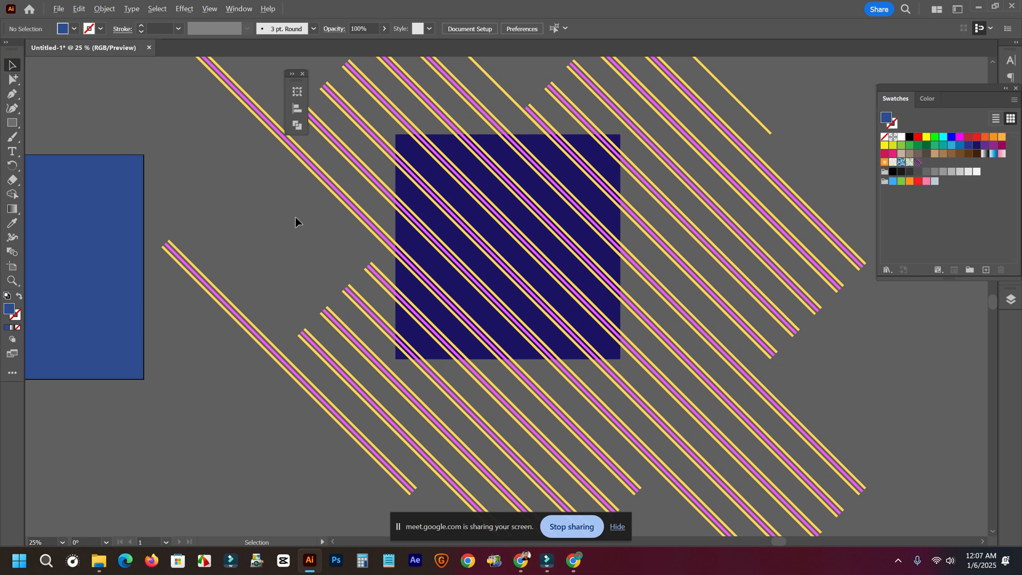
Ungroup the central tile group that holds the navy square and its diagonal bars.
scroll(296, 218, "up", 1)
left_click(686, 315)
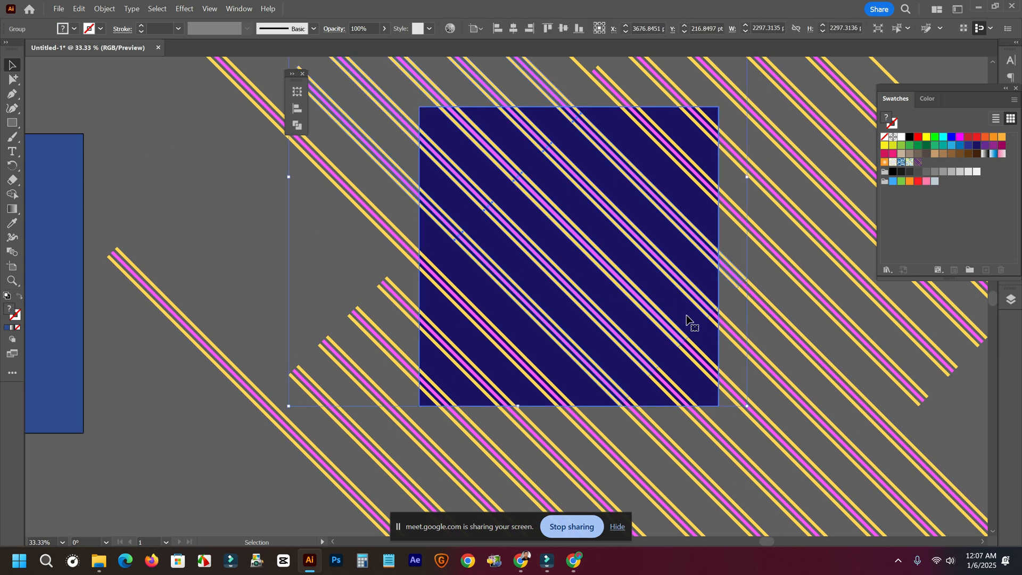
scroll(628, 308, "down", 1)
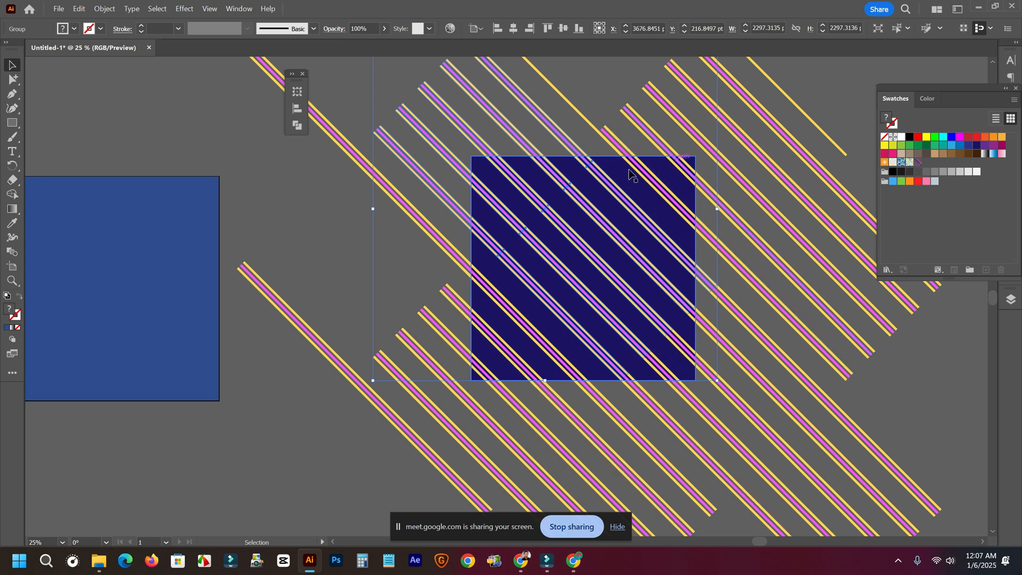
scroll(511, 187, "up", 1)
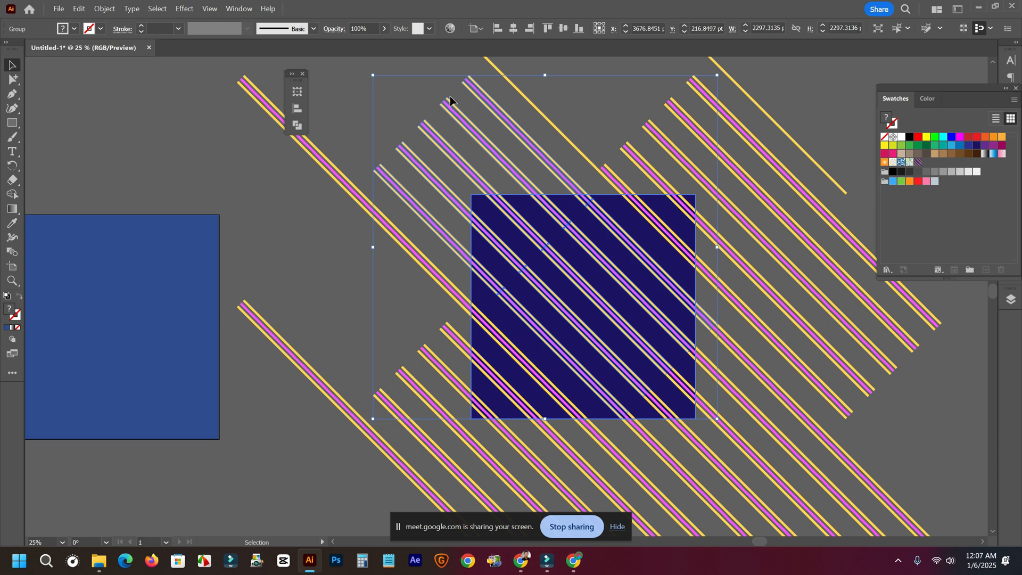
right_click(675, 314)
left_click(695, 212)
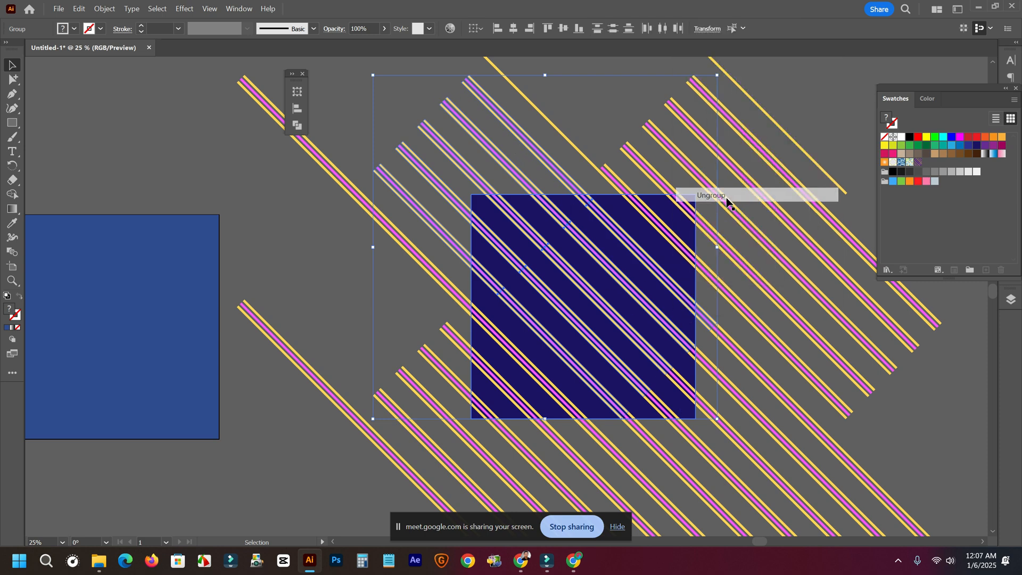
Select the central navy square and examine how the stripes cross its edges compared with the blue square's artboard.
left_click(693, 336)
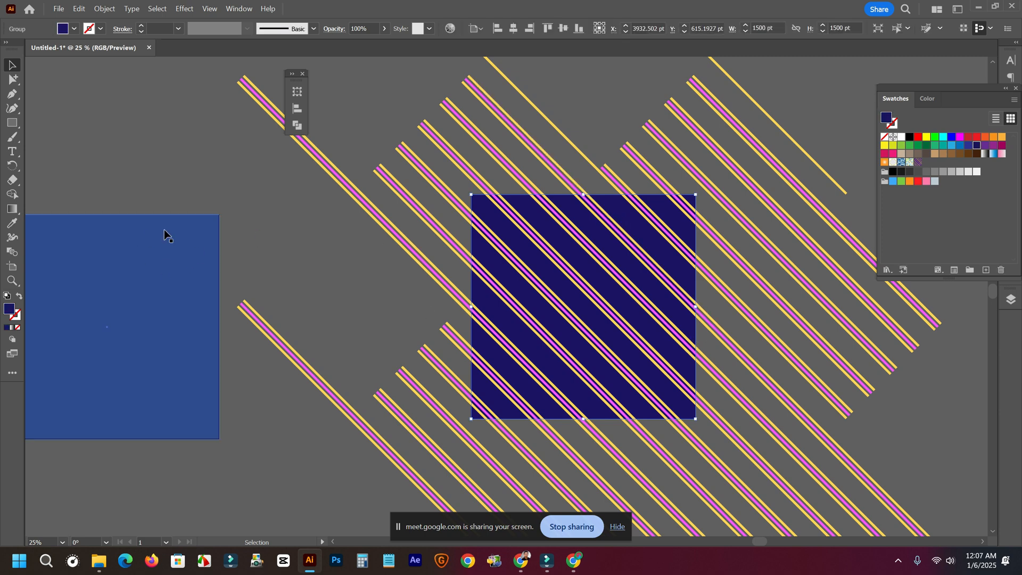
key("space")
left_click_drag(229, 217, 354, 201)
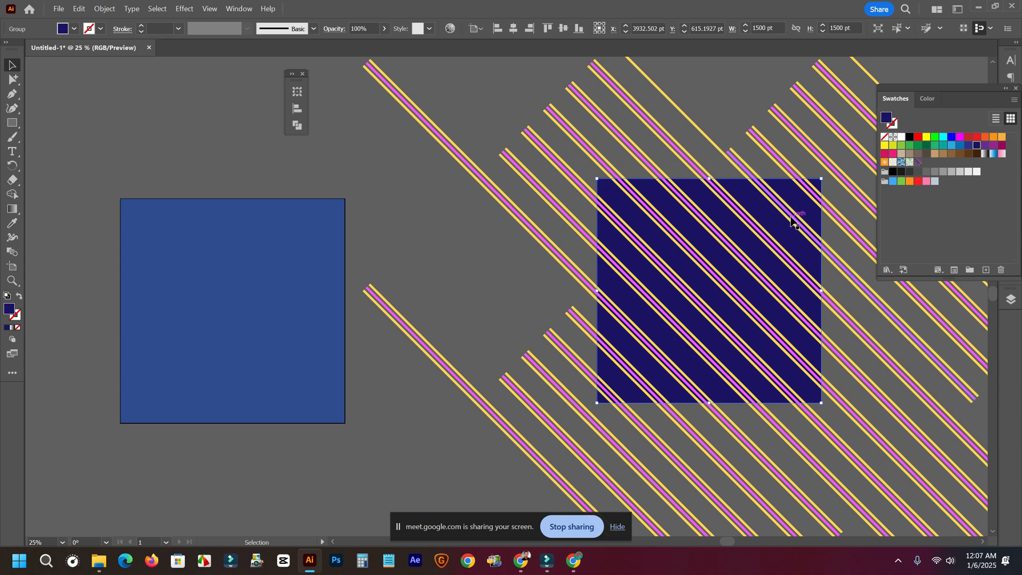
left_click_drag(764, 260, 598, 260)
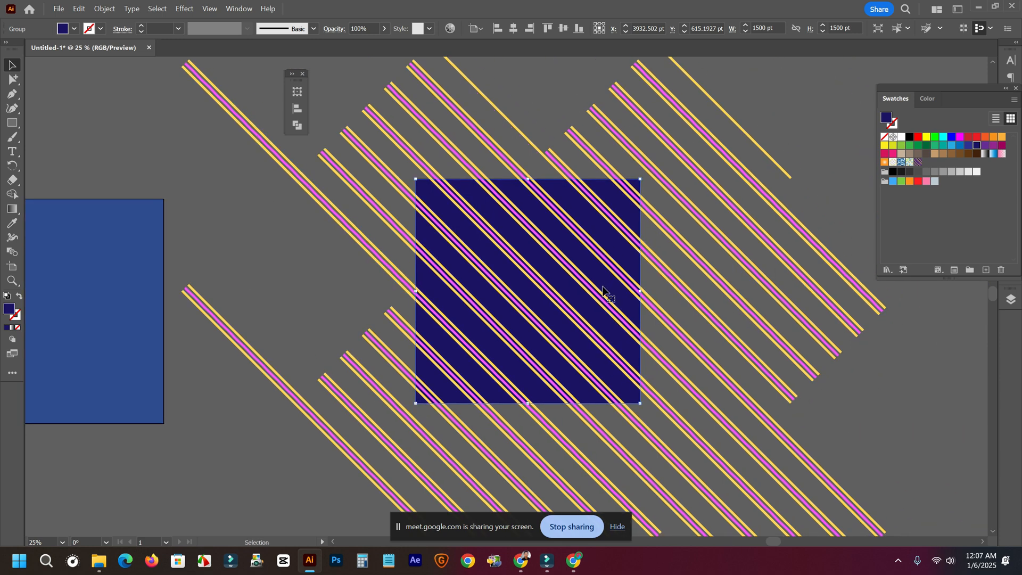
scroll(617, 291, "up", 2)
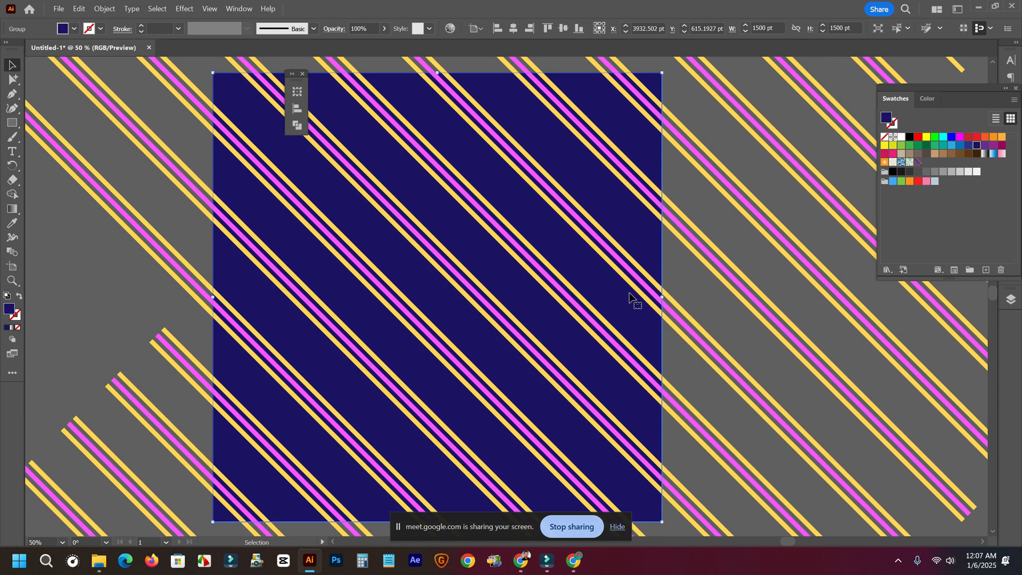
scroll(629, 324, "up", 1)
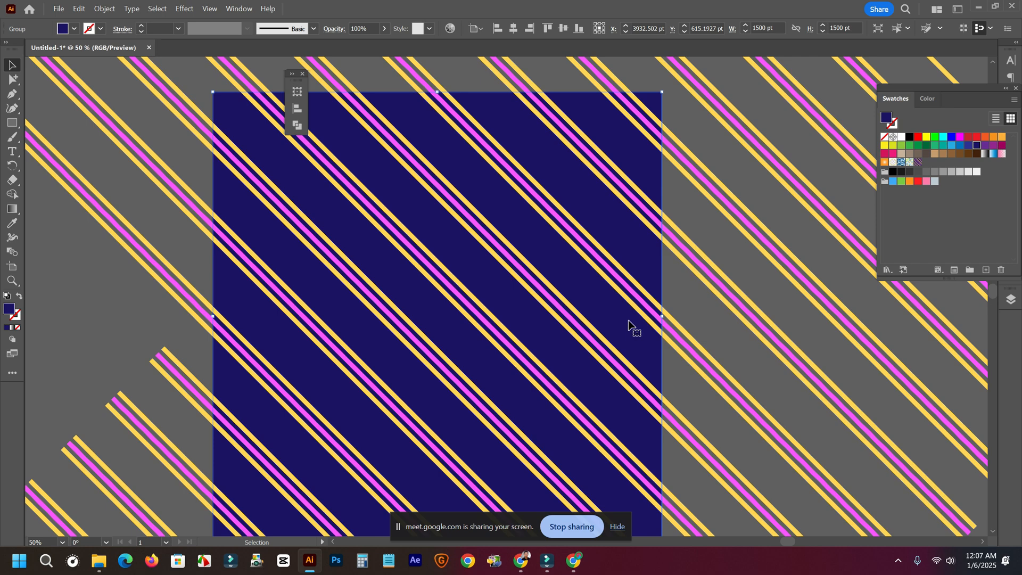
scroll(631, 329, "up", 1)
scroll(633, 334, "down", 1)
scroll(633, 334, "down", 1)
scroll(634, 336, "up", 1)
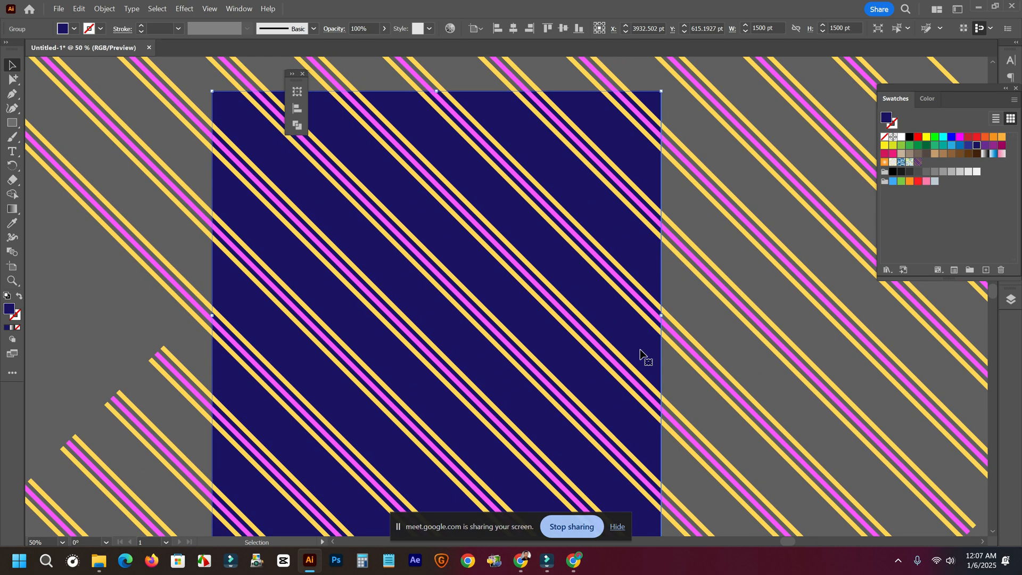
Create a new 1500 × 1500 pt artboard fitted exactly to the navy striped square.
left_click(666, 378)
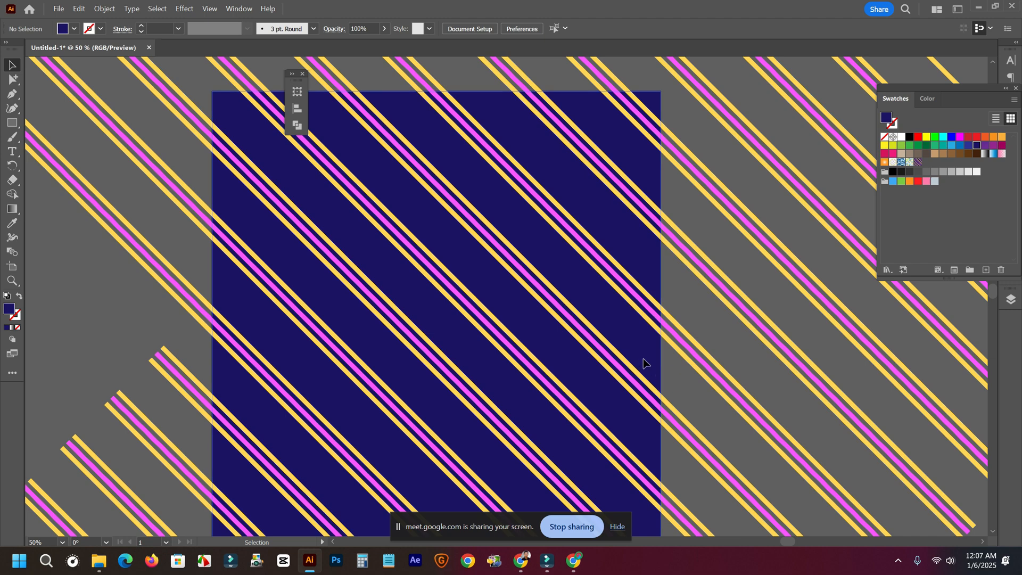
left_click(644, 359)
left_click(12, 266)
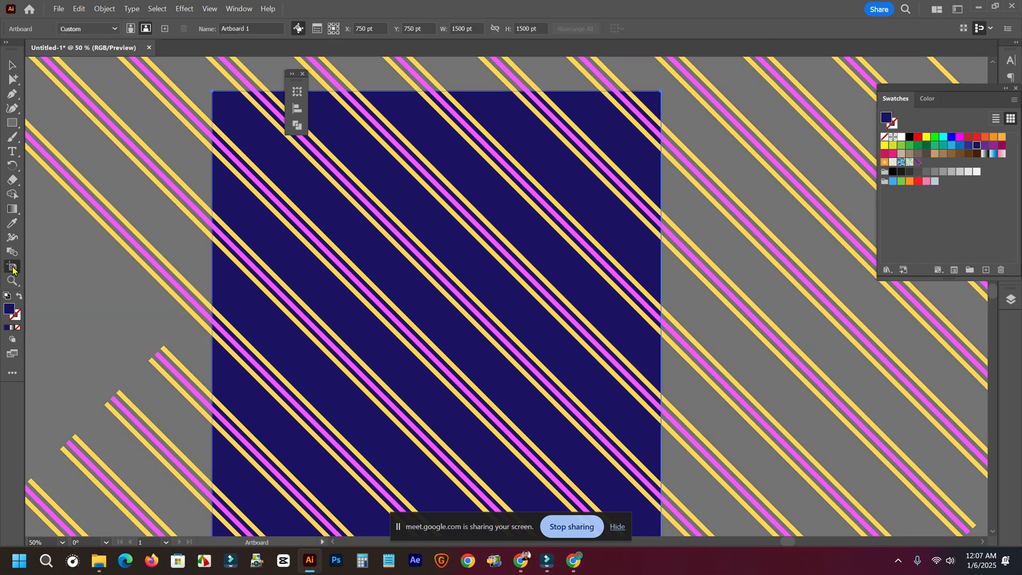
left_click(634, 344)
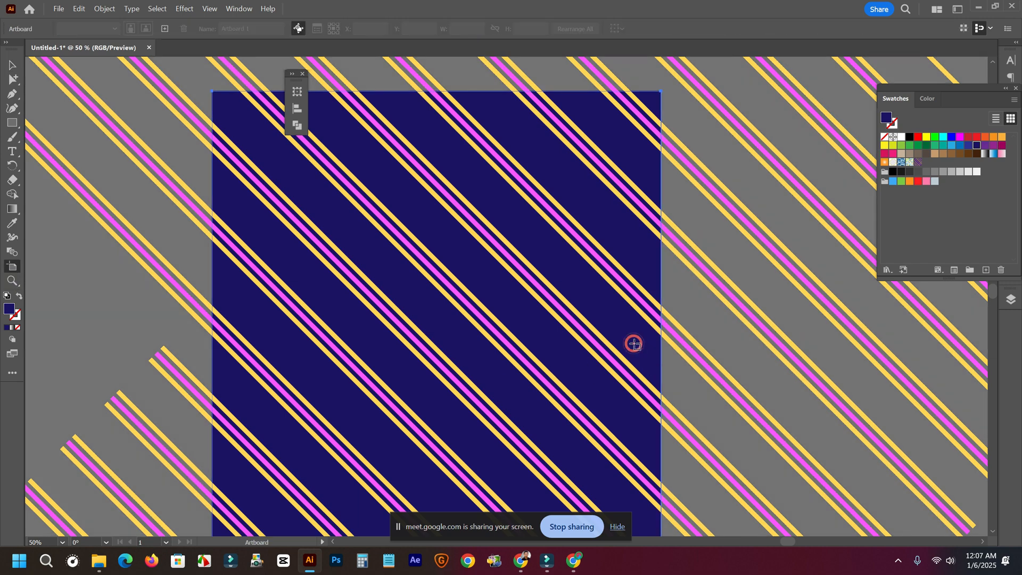
left_click(636, 344)
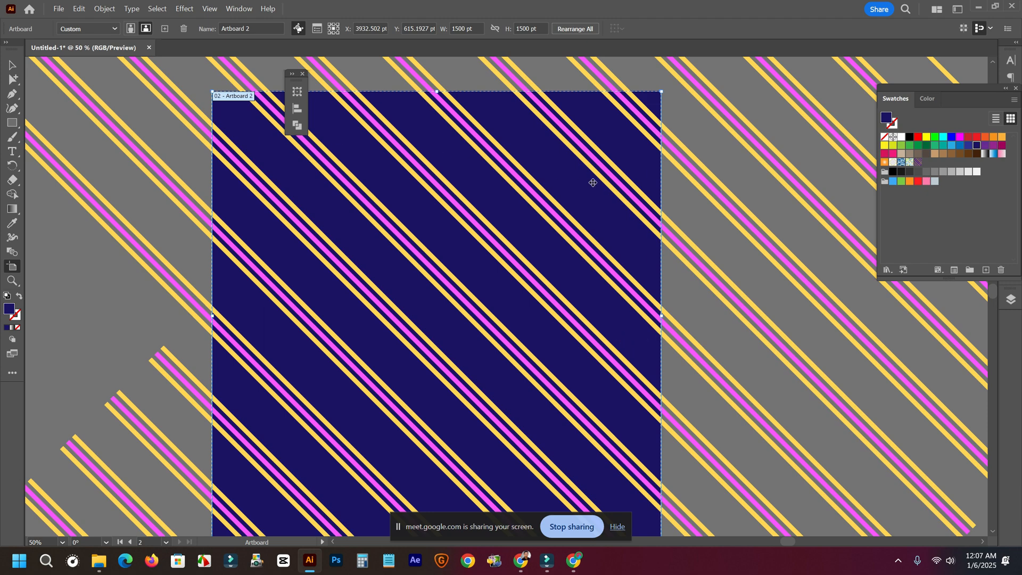
Delete the original artboard around the blue square, keeping only the one on the navy tile.
scroll(591, 184, "down", 2)
left_click(243, 220)
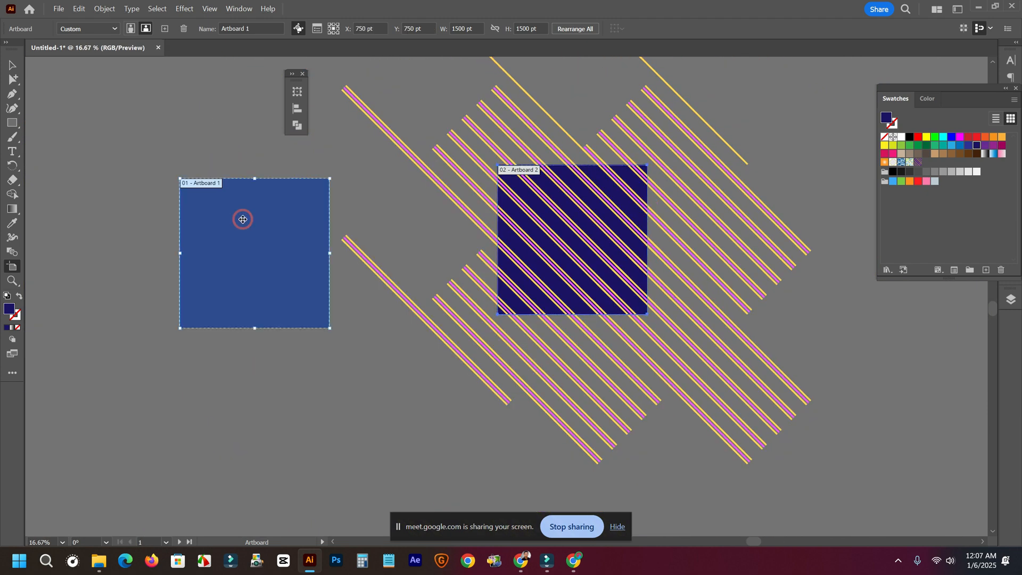
key("Delete")
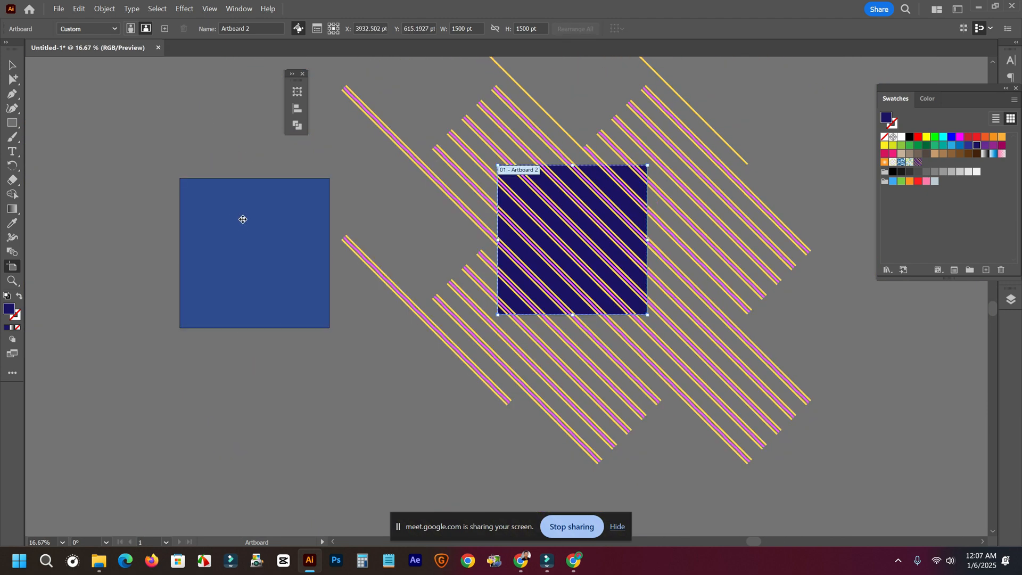
left_click(243, 219)
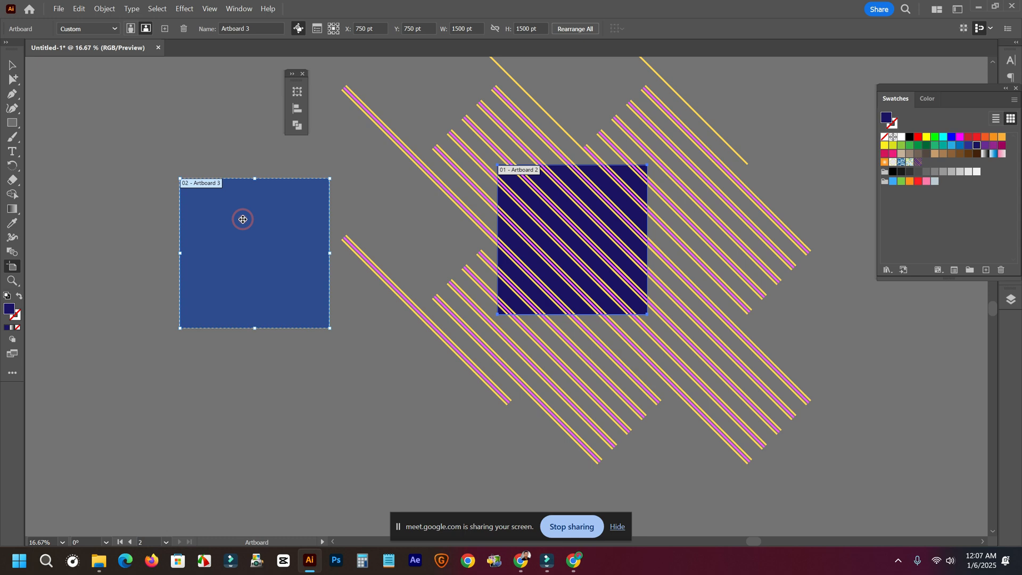
key("Delete")
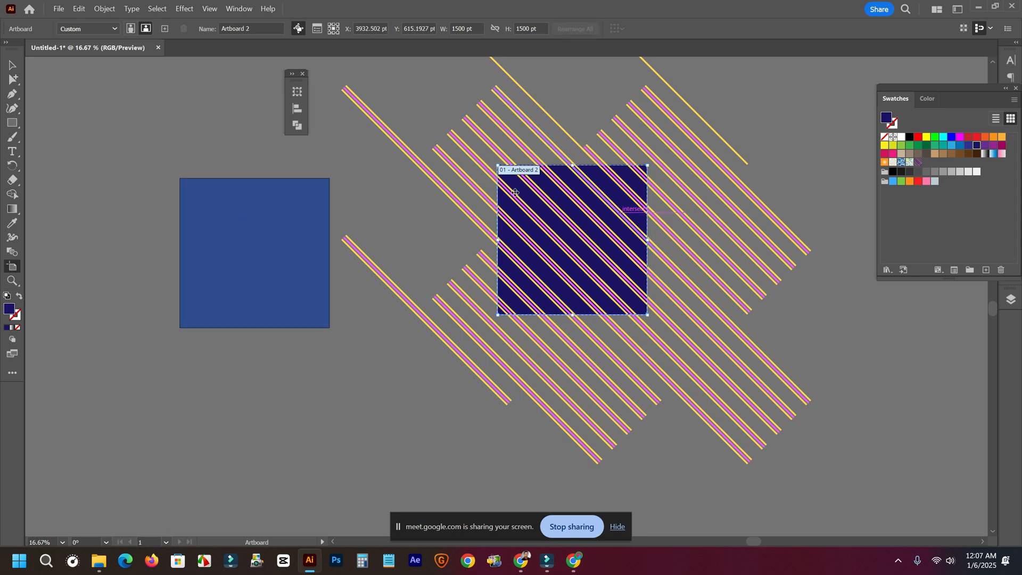
Delete the leftover blue square beside the striped artwork.
left_click(12, 65)
left_click_drag(215, 203, 186, 297)
key("Delete")
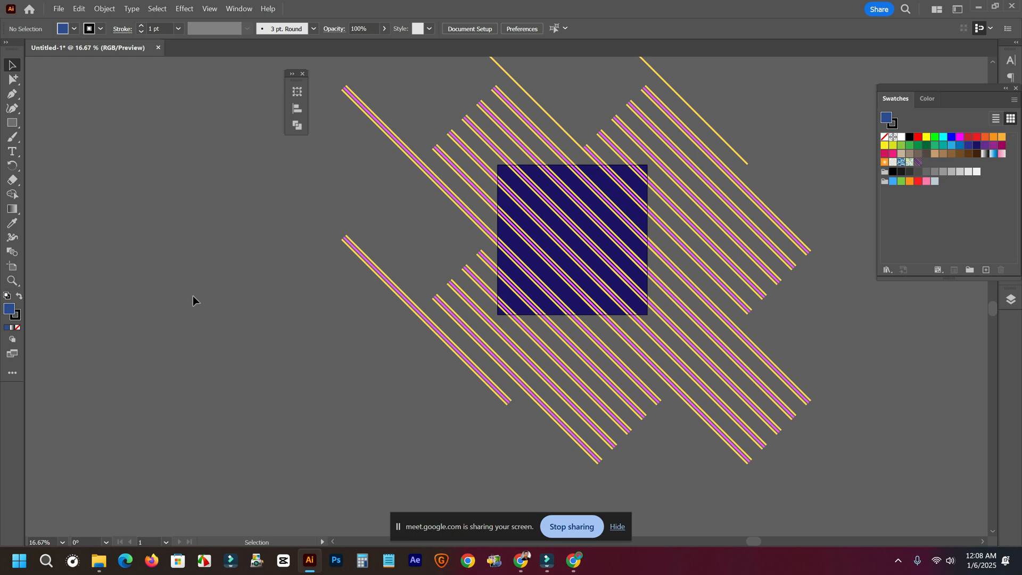
Select all the stripes together with the navy tile and display the Pathfinder options.
scroll(616, 306, "up", 3)
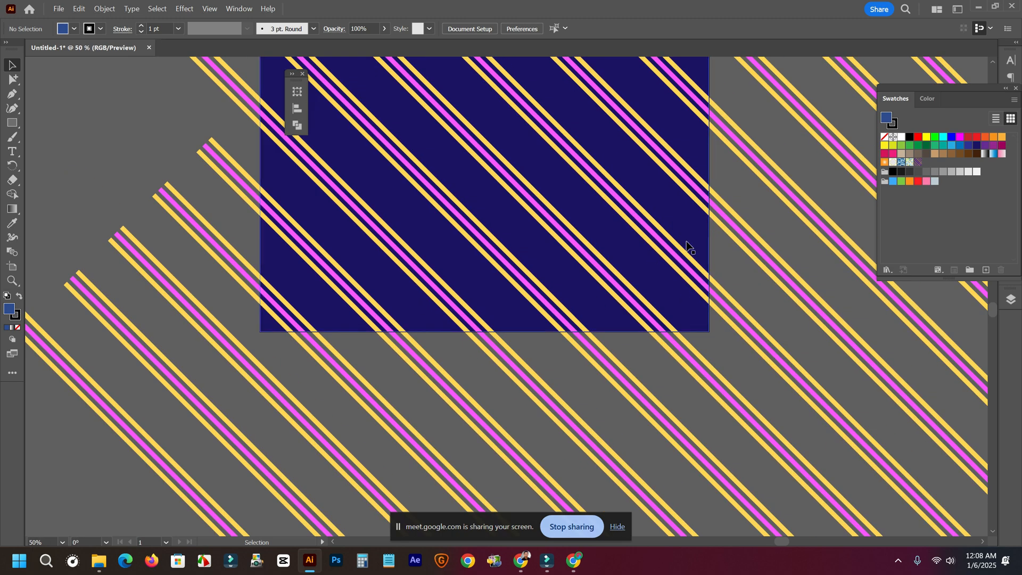
scroll(590, 234, "down", 2)
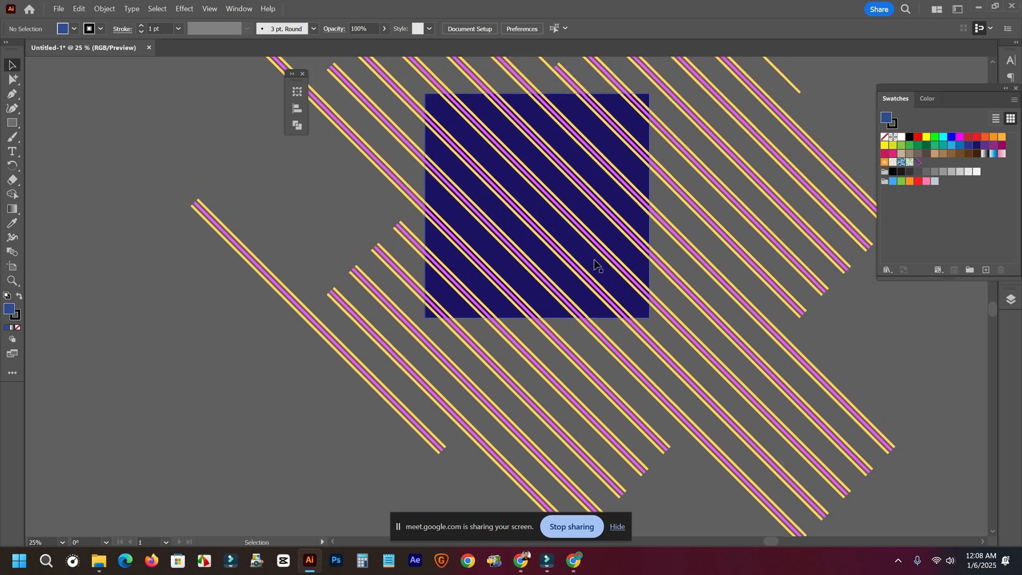
scroll(595, 261, "up", 2)
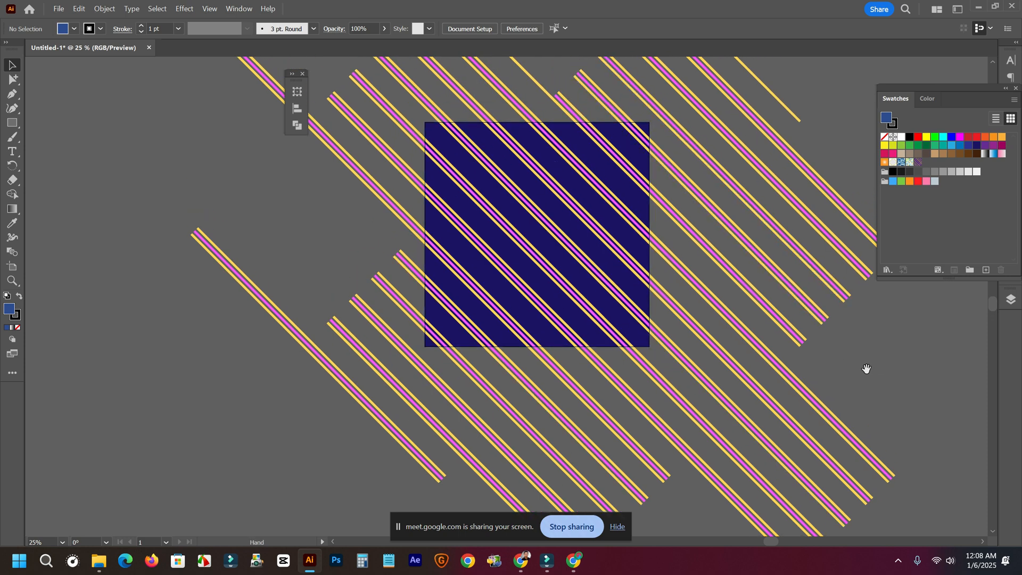
left_click_drag(868, 365, 822, 377)
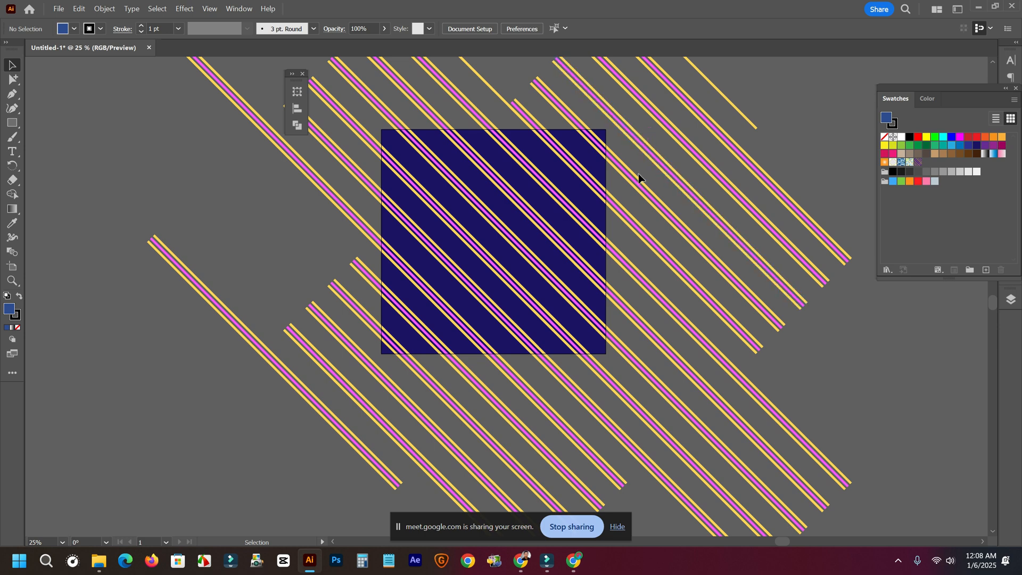
scroll(563, 243, "down", 2)
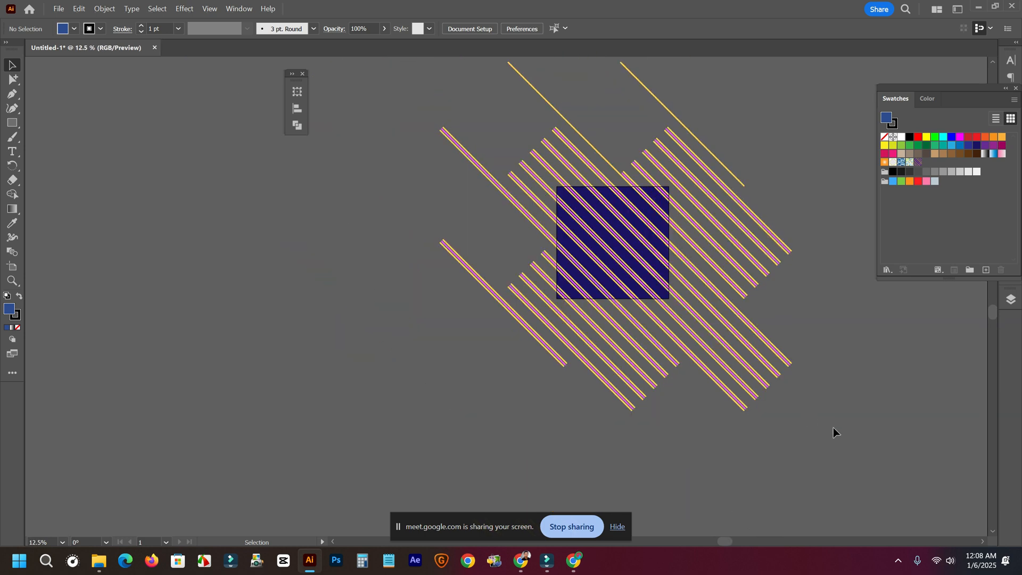
key("ctrl+a")
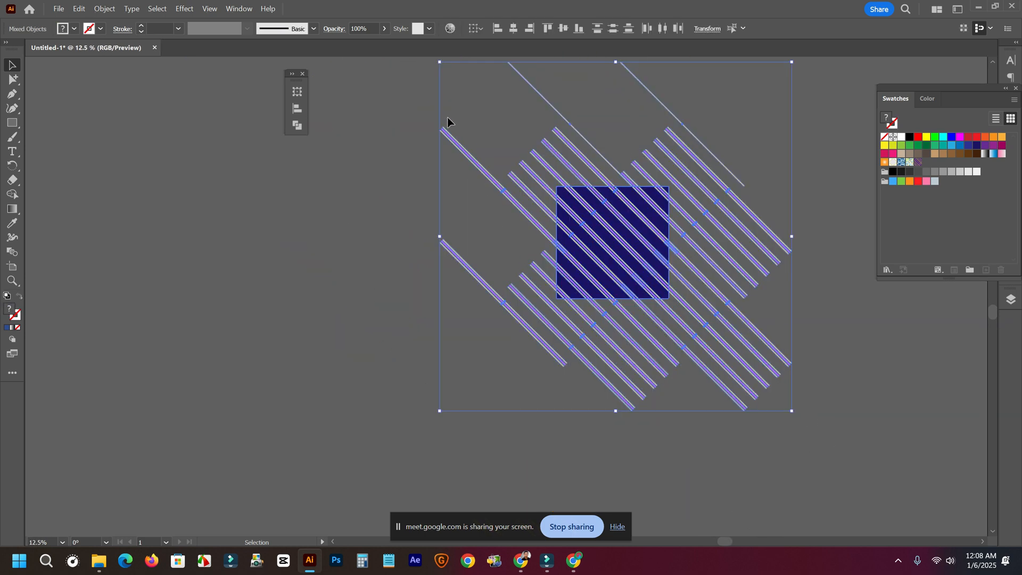
left_click(58, 9)
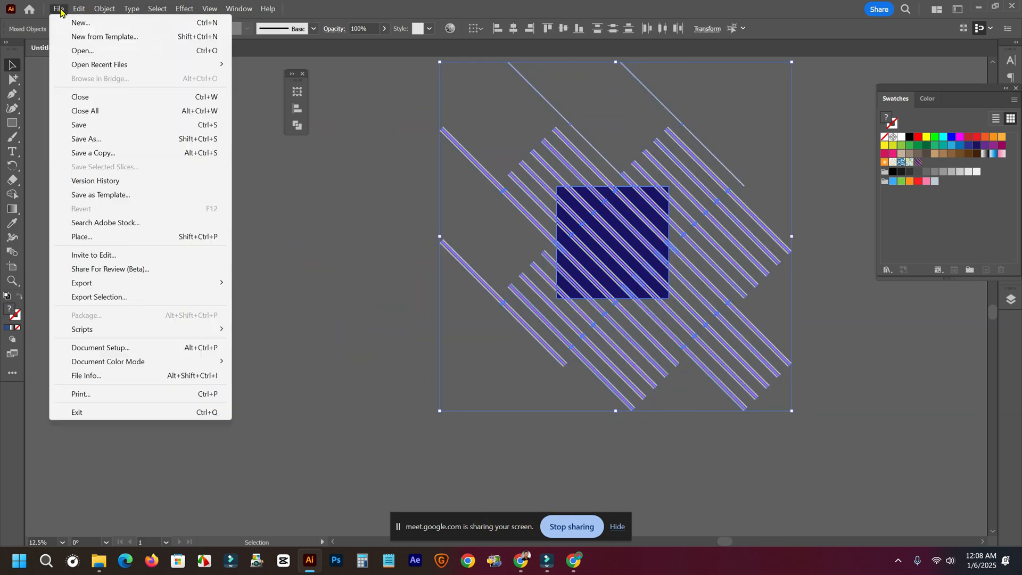
left_click(718, 467)
key("ctrl+a")
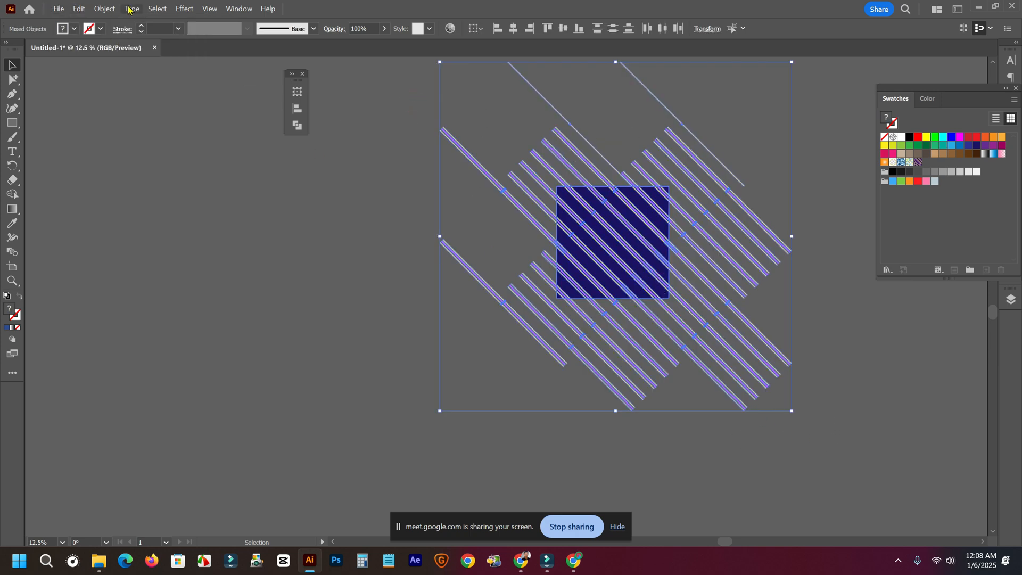
left_click(245, 10)
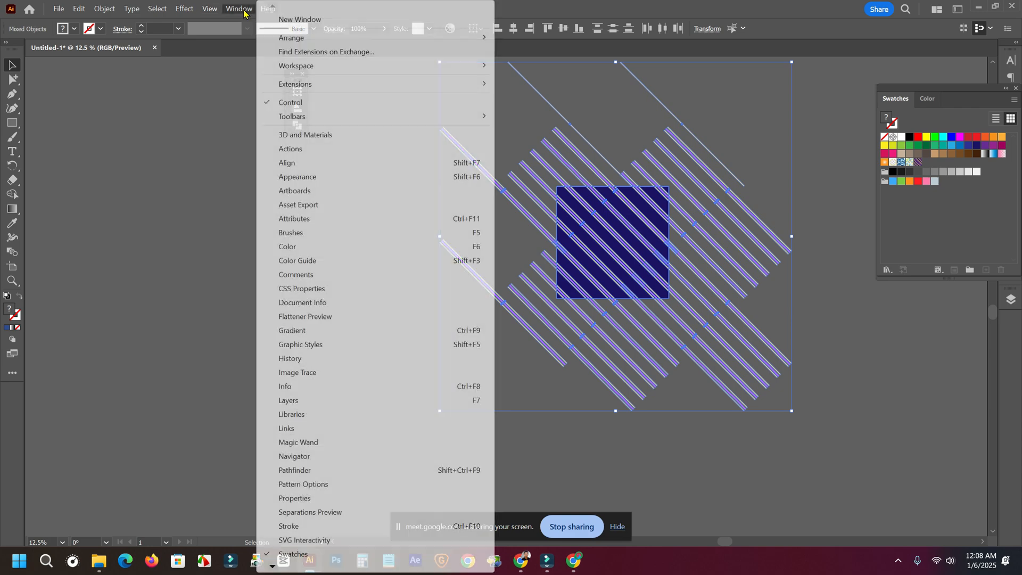
left_click(289, 476)
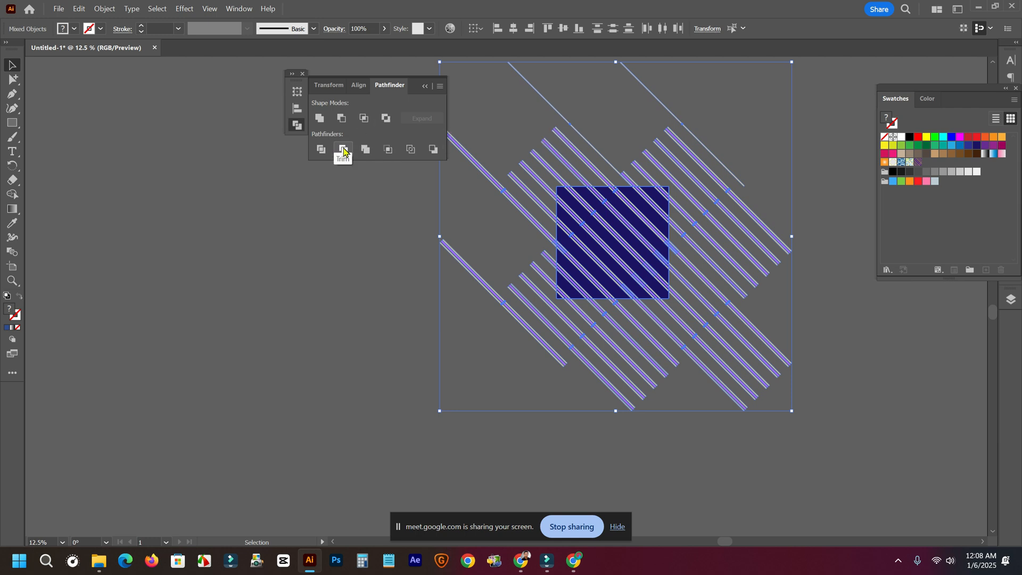
Run the CropKanay script from the Downloads folder with Artboards set to All and items set to Crop.
left_click(57, 8)
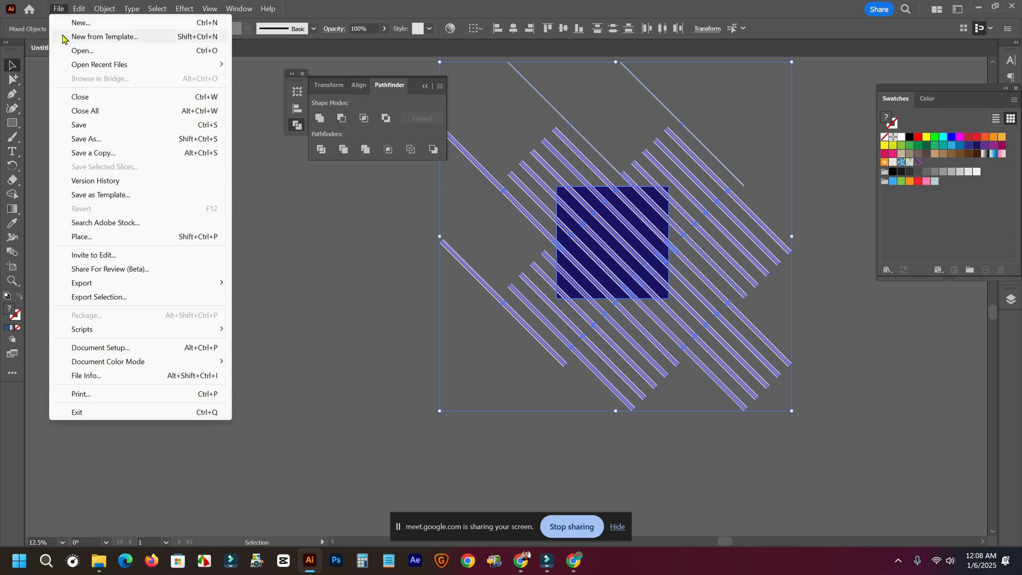
mouse_move(83, 330)
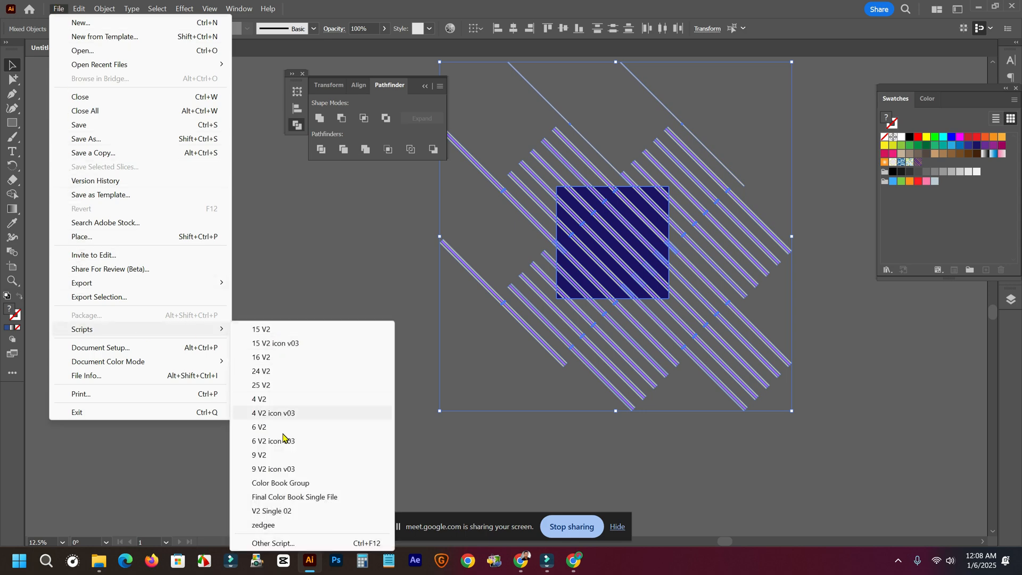
left_click(273, 543)
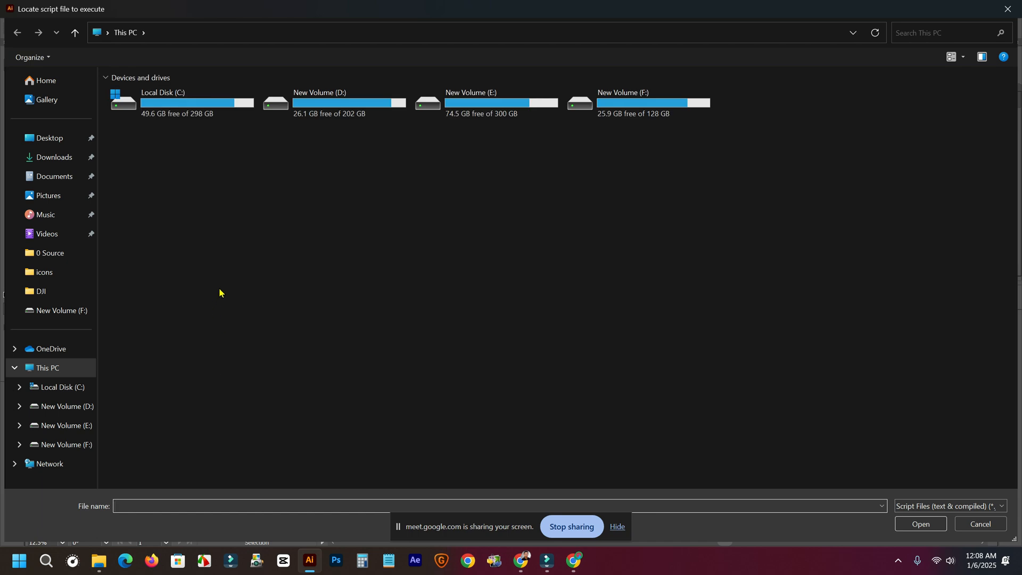
left_click(51, 160)
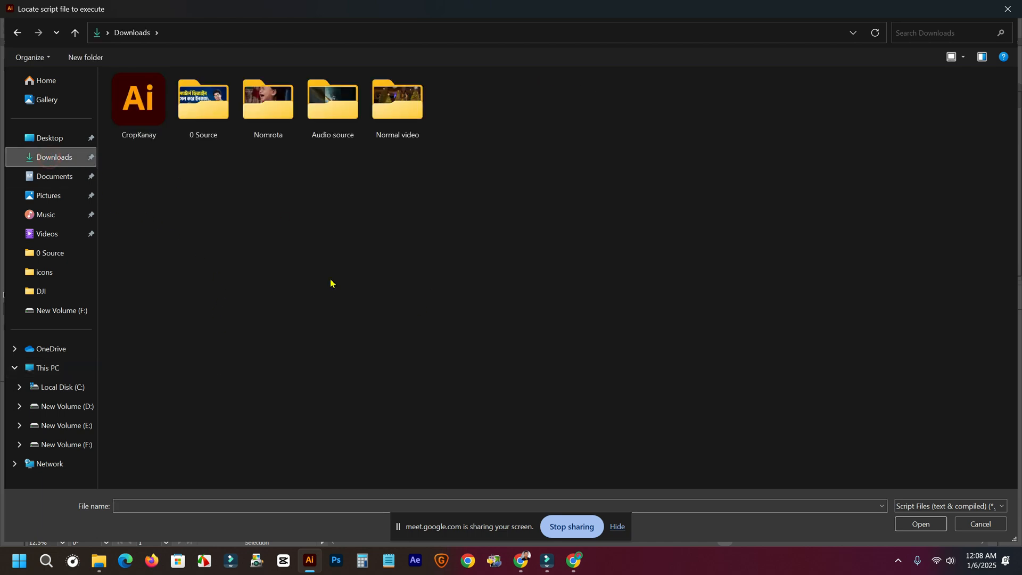
left_click(133, 97)
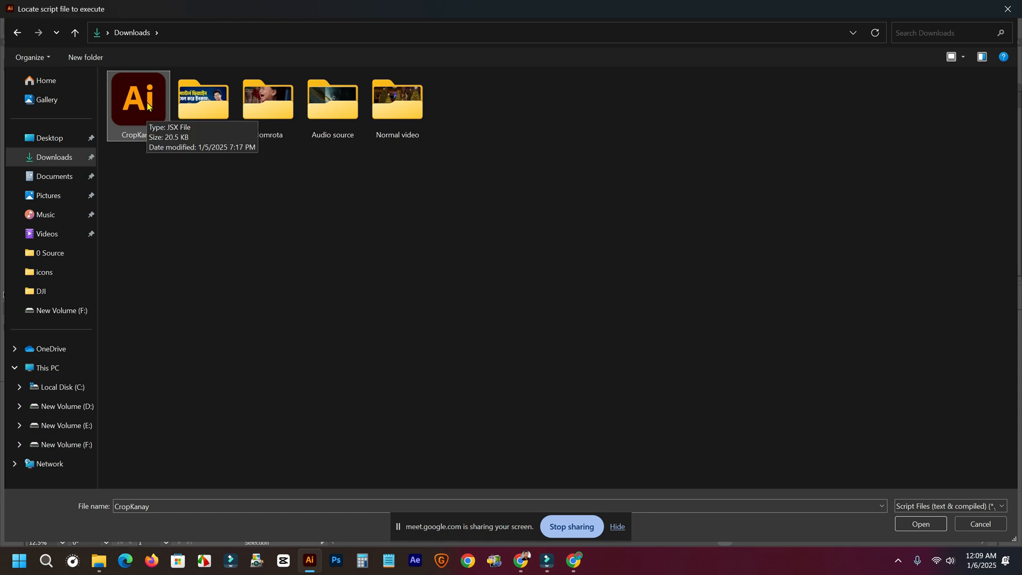
double_click(148, 107)
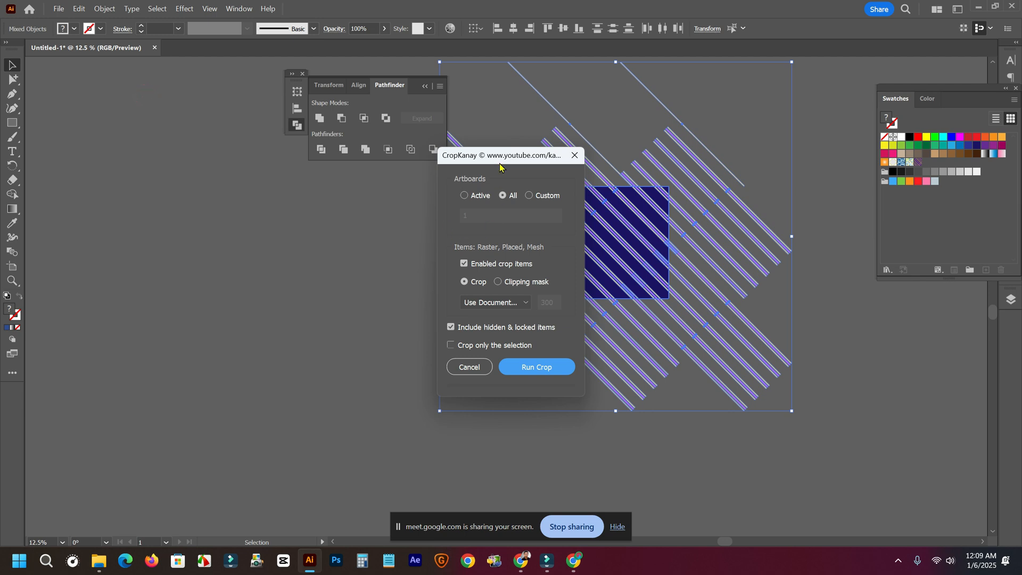
left_click_drag(500, 154, 191, 160)
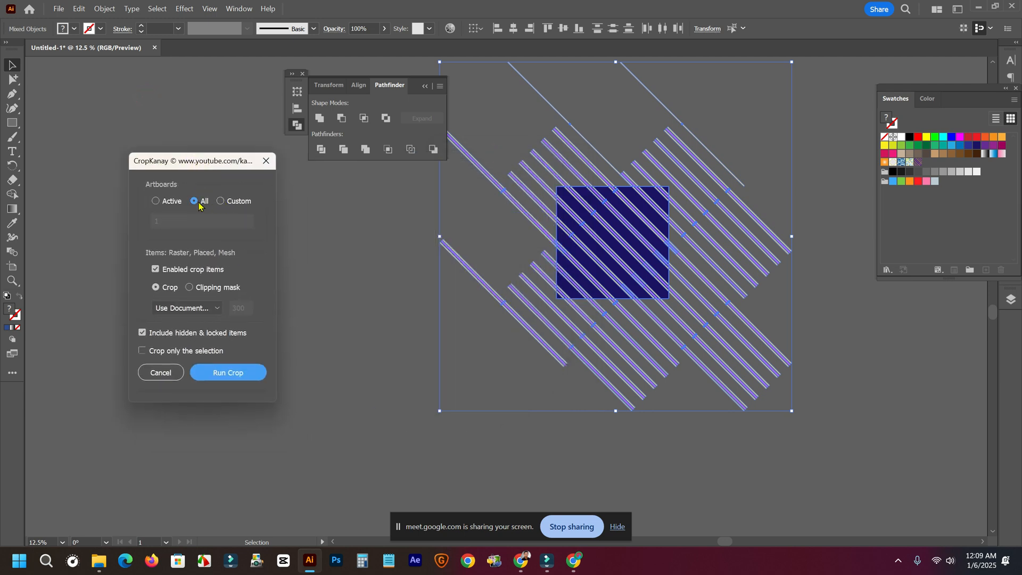
left_click(226, 374)
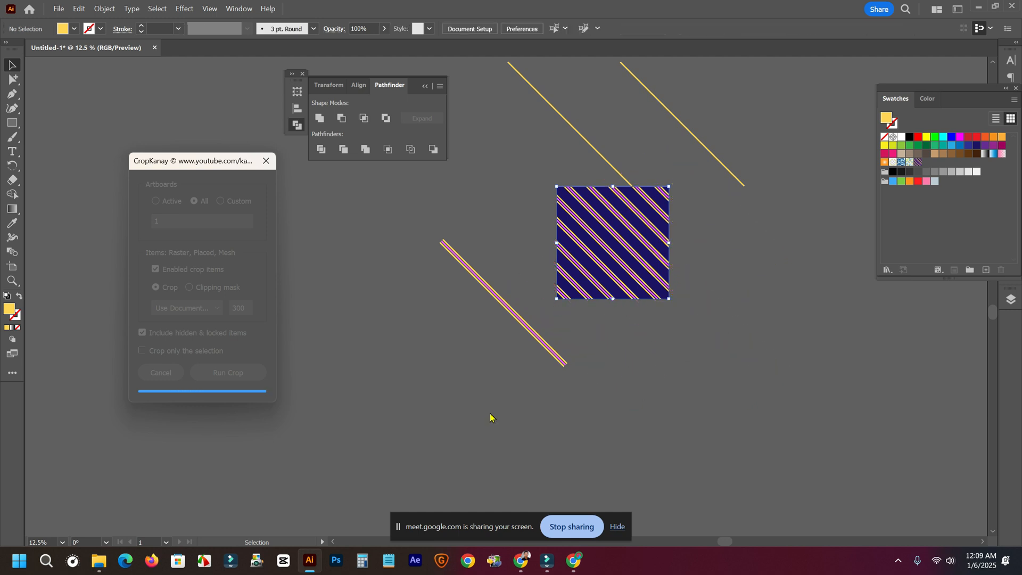
Delete the yellow line pair and the single striped band left outside the navy tile.
left_click(364, 235)
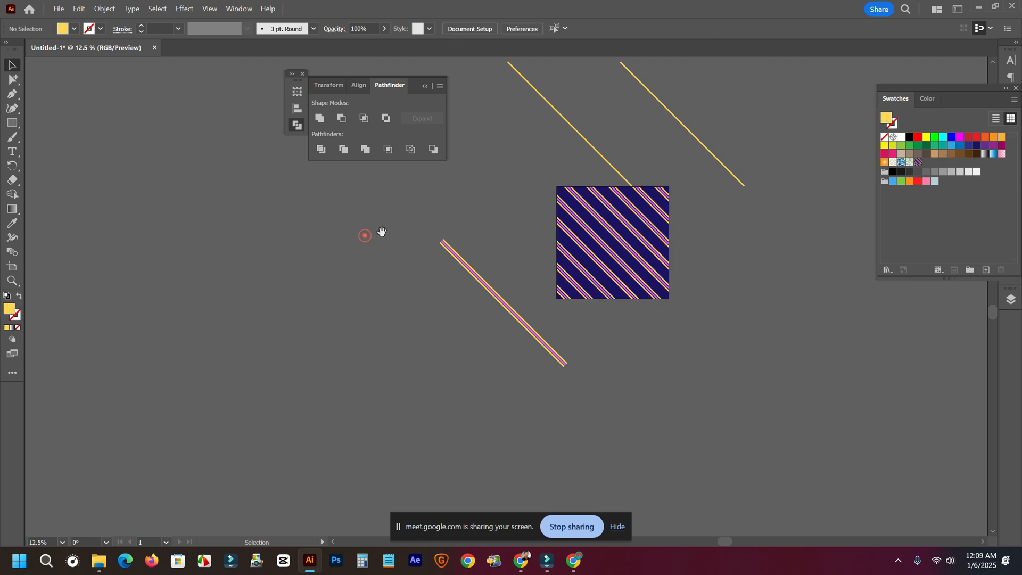
left_click_drag(382, 232, 318, 292)
left_click(657, 193)
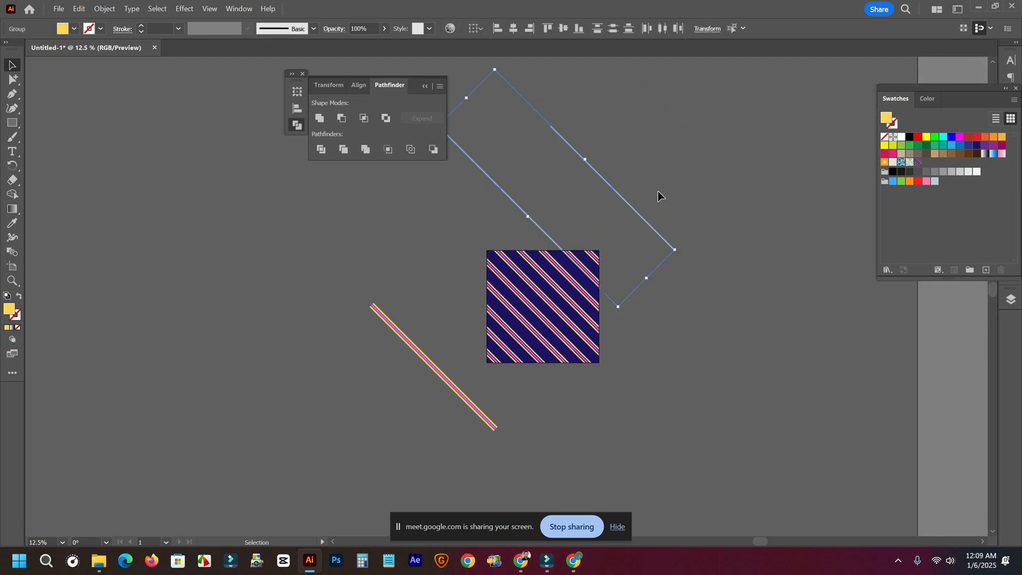
key("Delete")
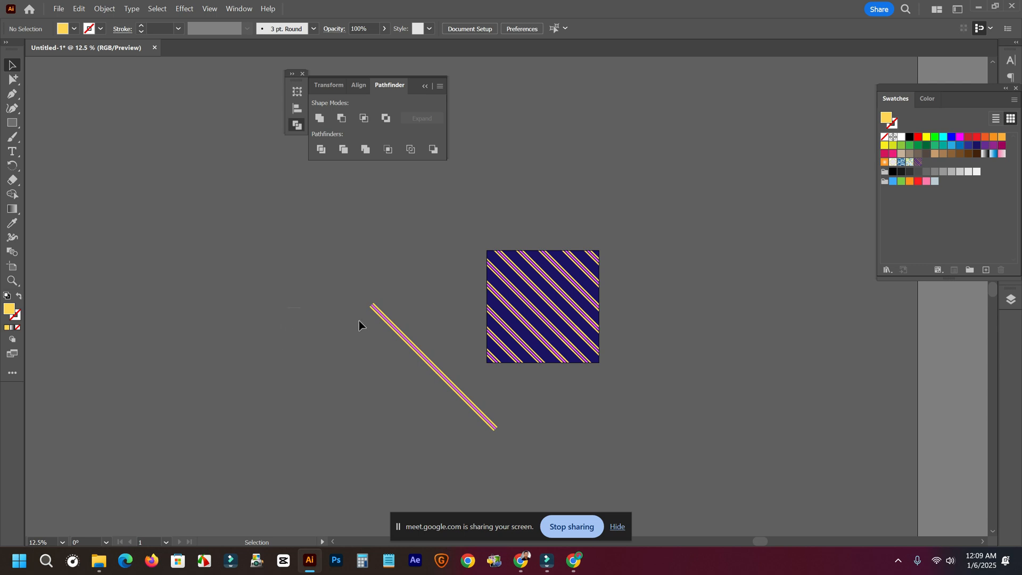
left_click(453, 404)
key("Delete")
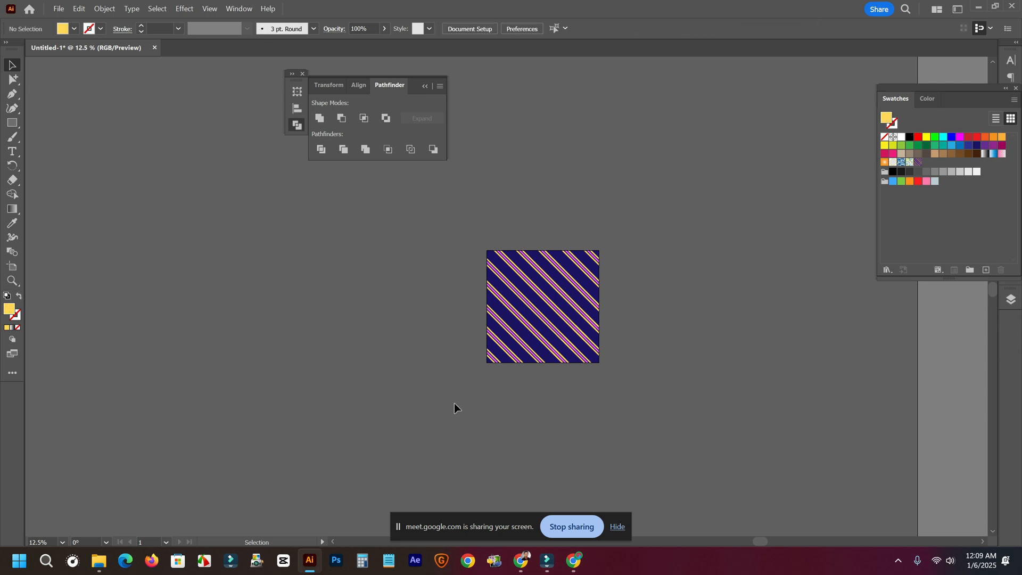
Select the whole cropped tile to inspect its path outlines, and check the stripes for leftover joints.
scroll(614, 299, "up", 2)
left_click_drag(617, 269, 635, 286)
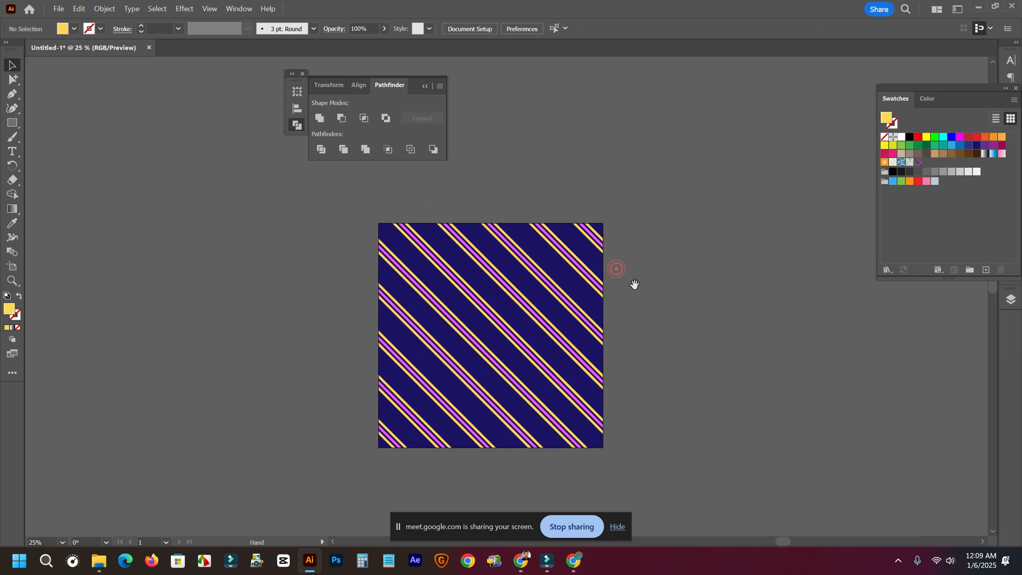
left_click_drag(324, 205, 640, 496)
left_click_drag(687, 472, 649, 452)
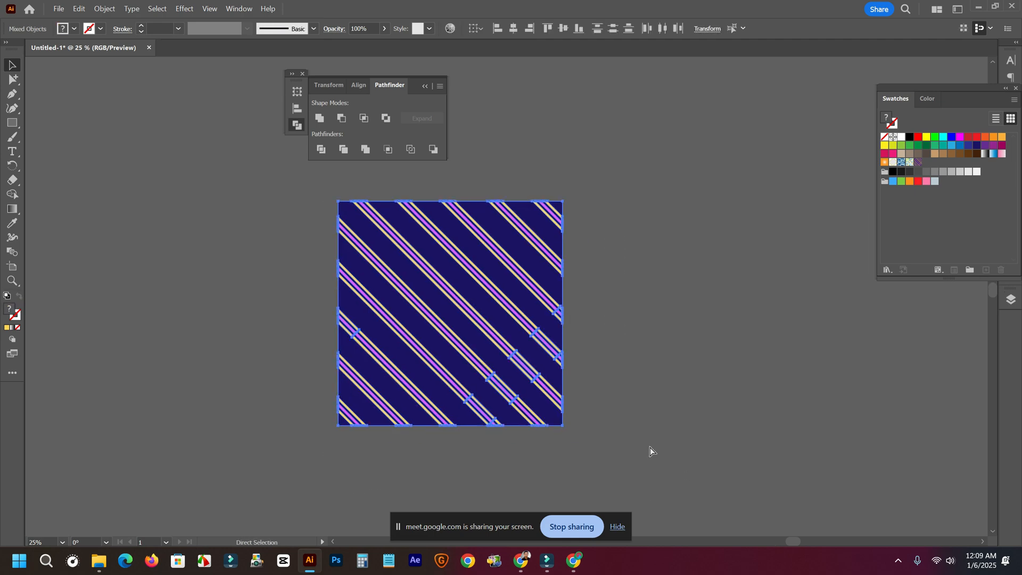
left_click(653, 377)
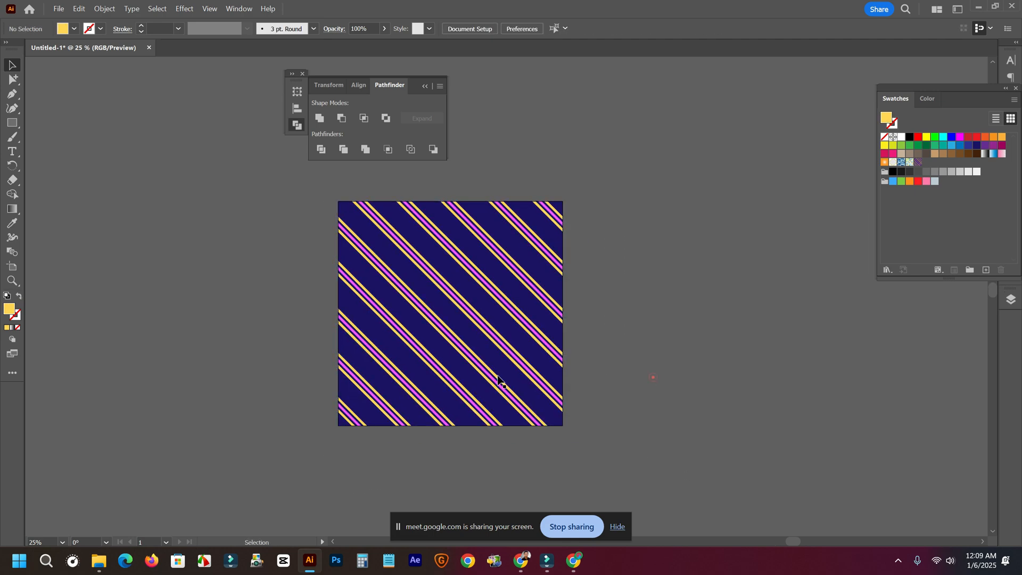
scroll(514, 373, "up", 3)
scroll(526, 376, "down", 3)
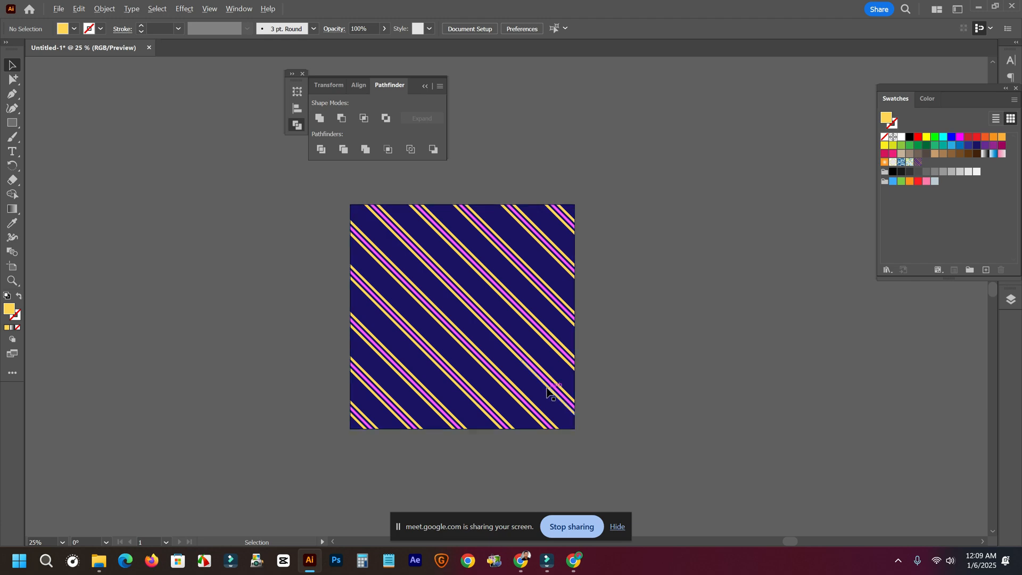
scroll(554, 394, "up", 3)
scroll(568, 394, "down", 3)
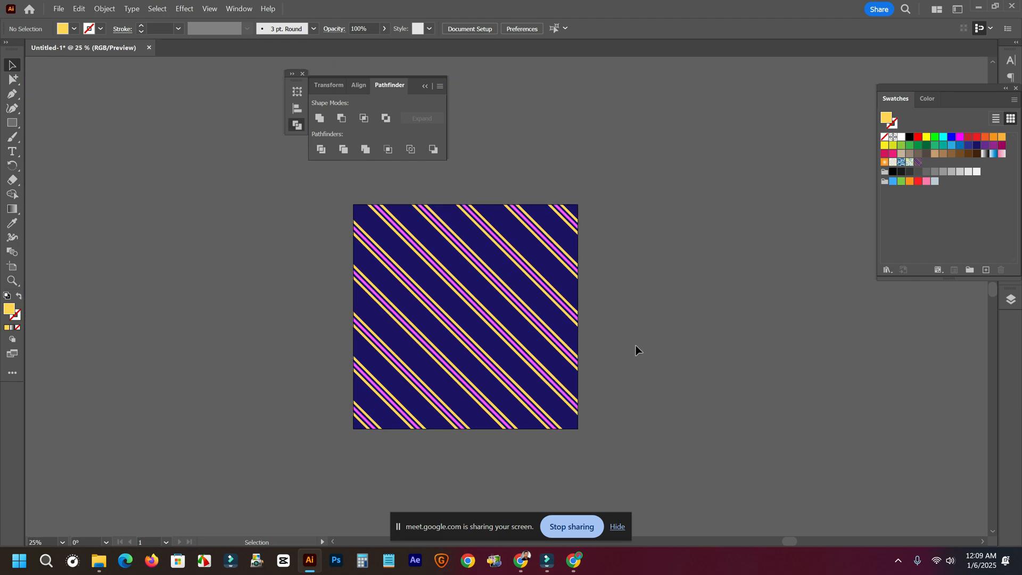
left_click_drag(636, 345, 650, 330)
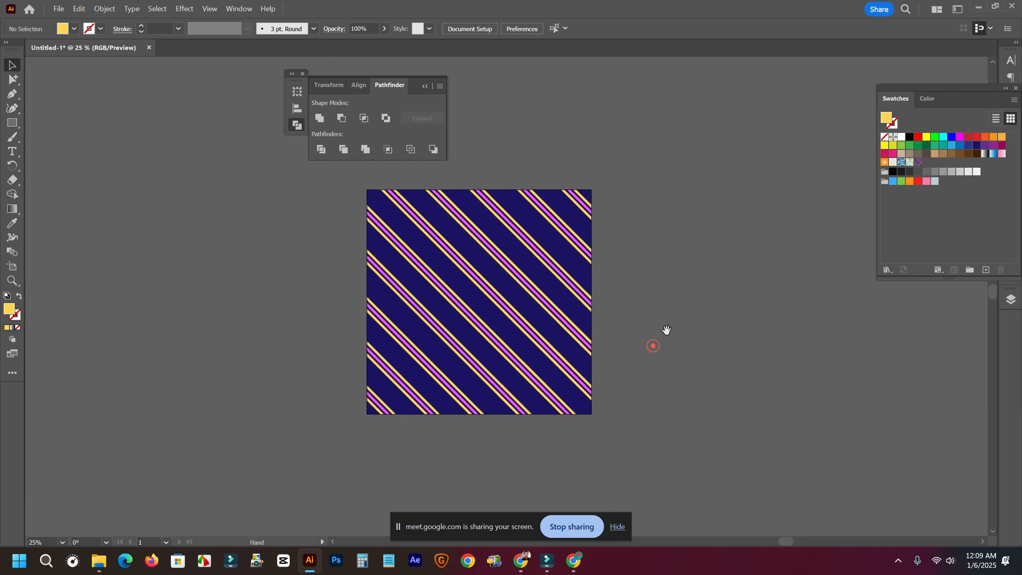
Examine the joints between the stripe segments close up near the navy tile's edge.
left_click(563, 279)
left_click(653, 354)
scroll(549, 349, "up", 3)
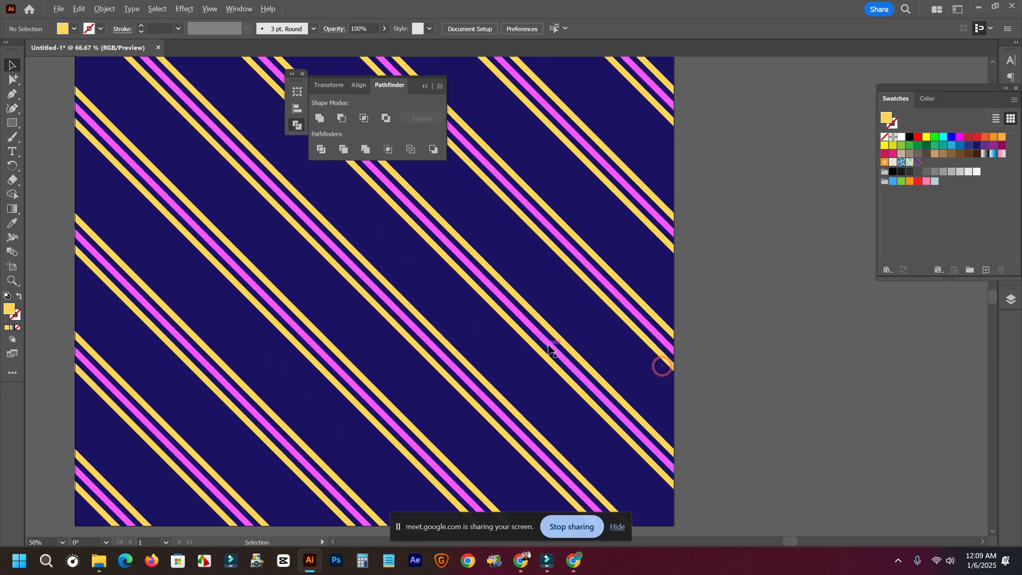
left_click(619, 308)
scroll(615, 298, "up", 3)
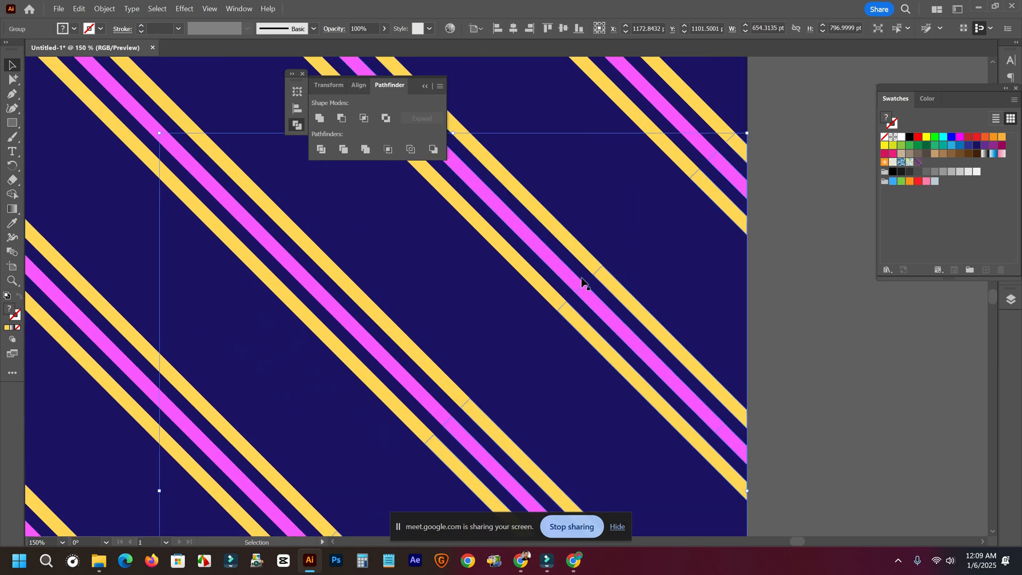
left_click(809, 365)
scroll(618, 282, "up", 2)
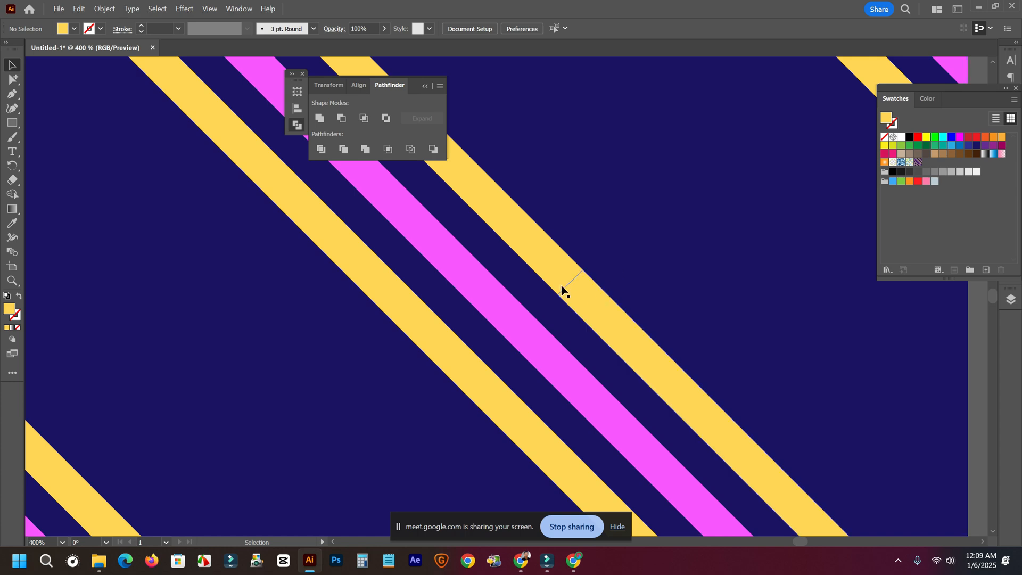
scroll(586, 304, "up", 1)
key("ctrl+minus")
key("ctrl+minus")
key("ctrl+minus")
key("ctrl+minus")
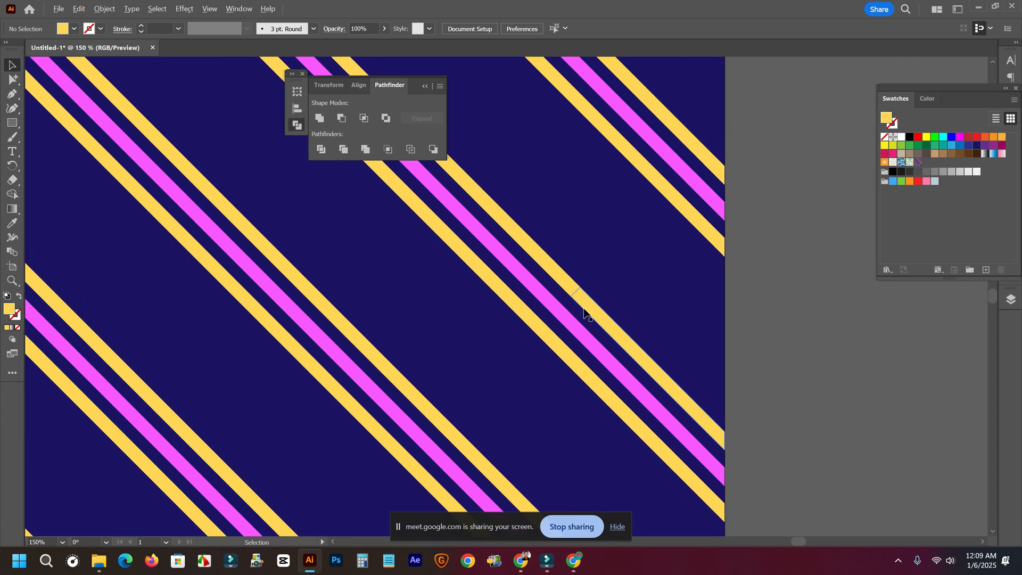
key("ctrl+1")
scroll(574, 311, "up", 2)
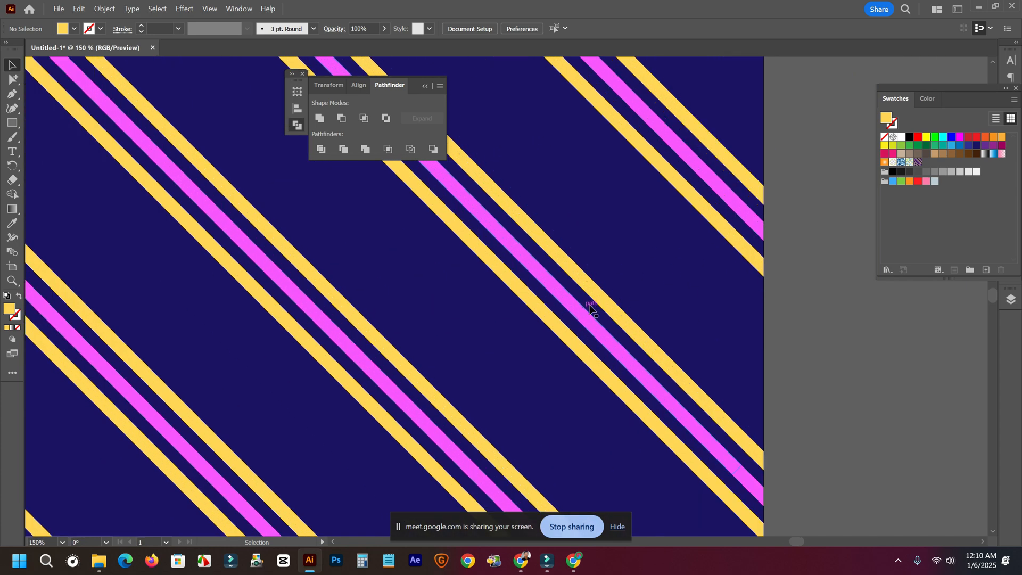
scroll(644, 330, "right", 2)
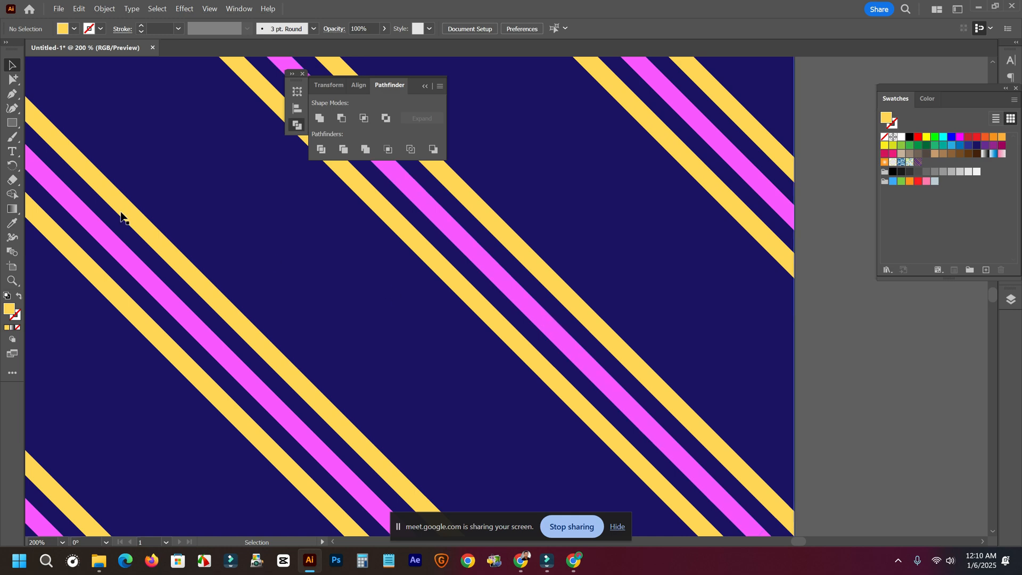
Select all the yellow stripes by colour with the Magic Wand tool and merge them with Pathfinder Unite.
left_click(14, 79)
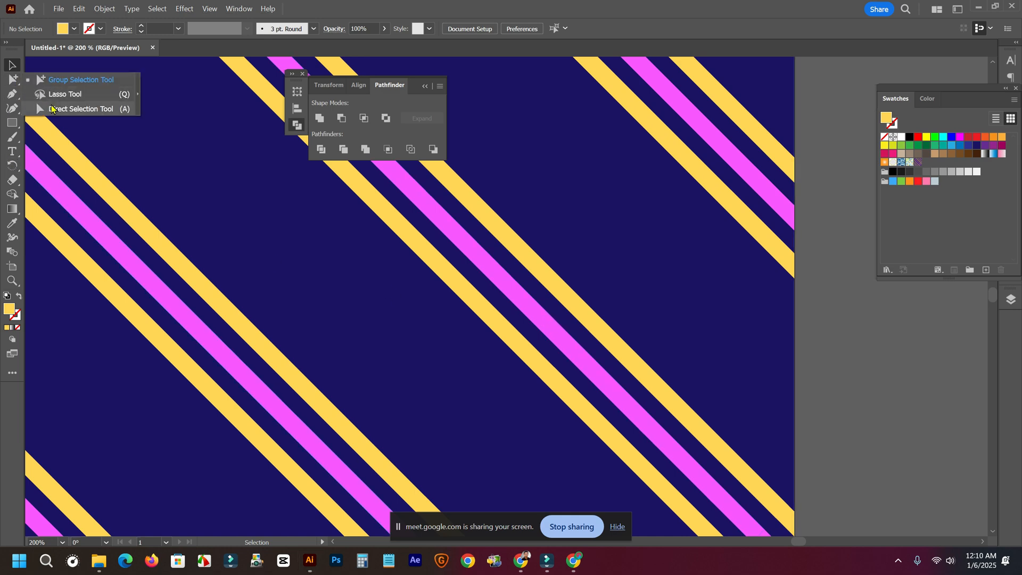
left_click(13, 87)
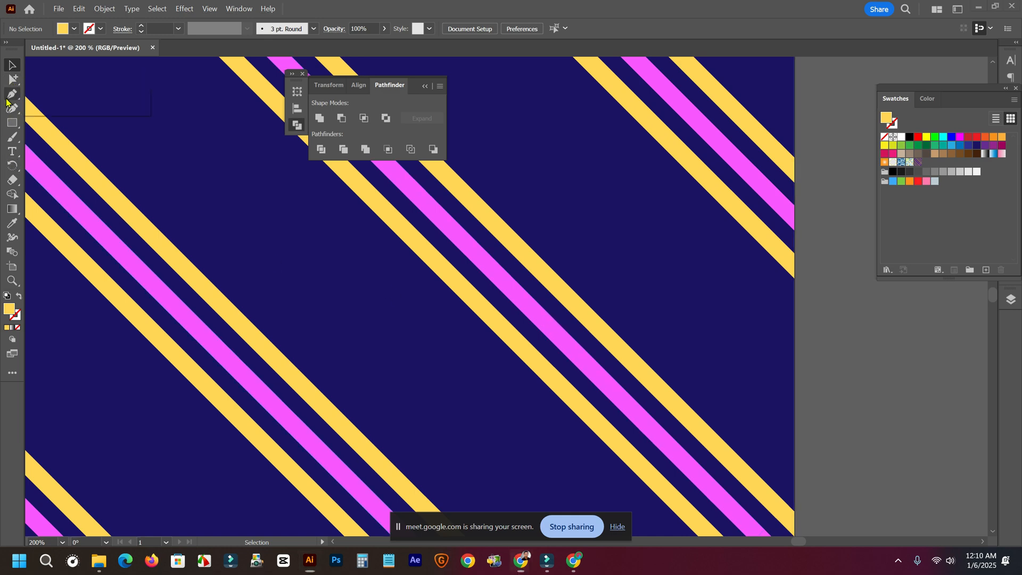
left_click_drag(18, 113, 69, 118)
left_click(544, 270)
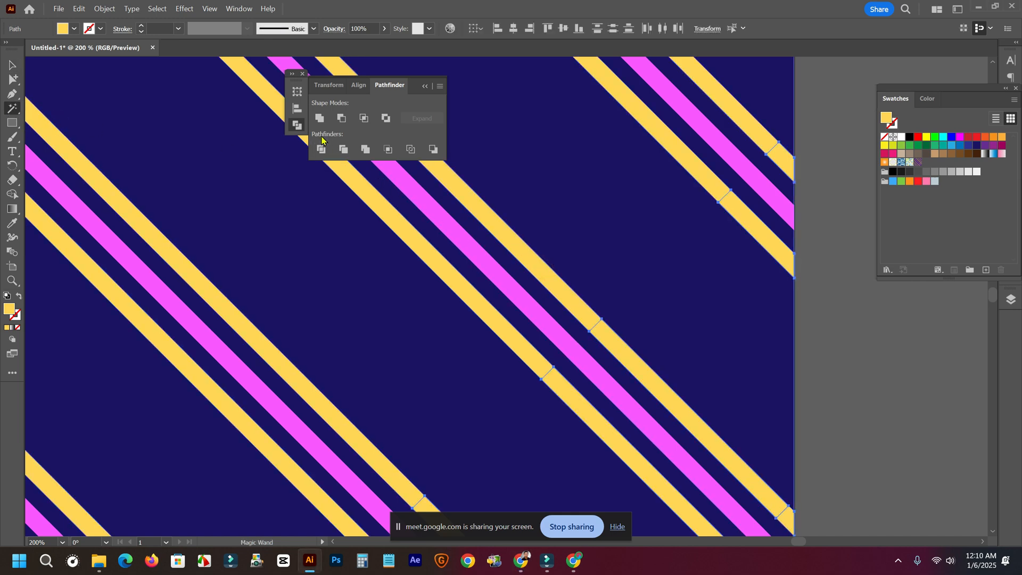
left_click(318, 118)
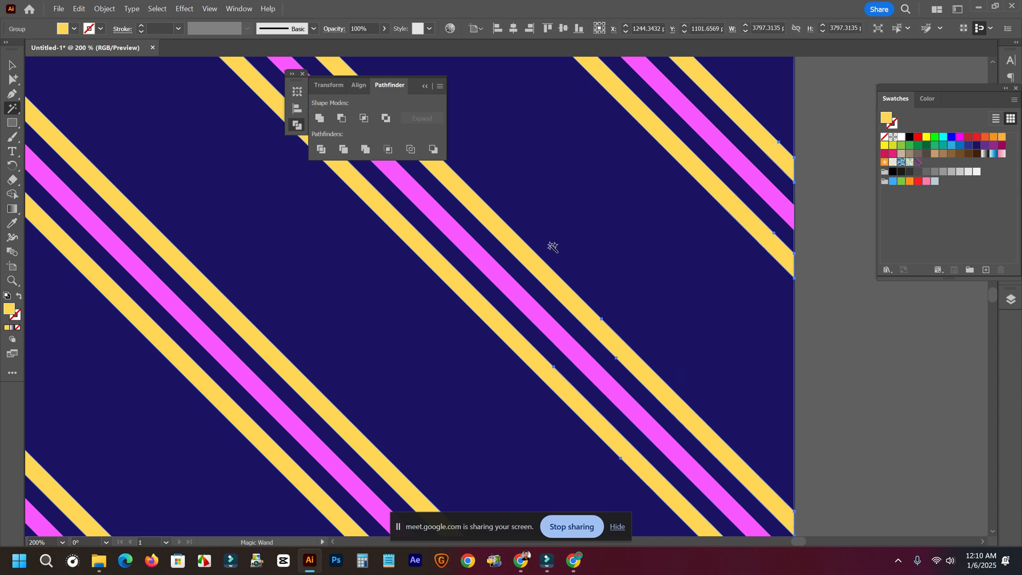
scroll(586, 282, "down", 3)
scroll(586, 283, "down", 3)
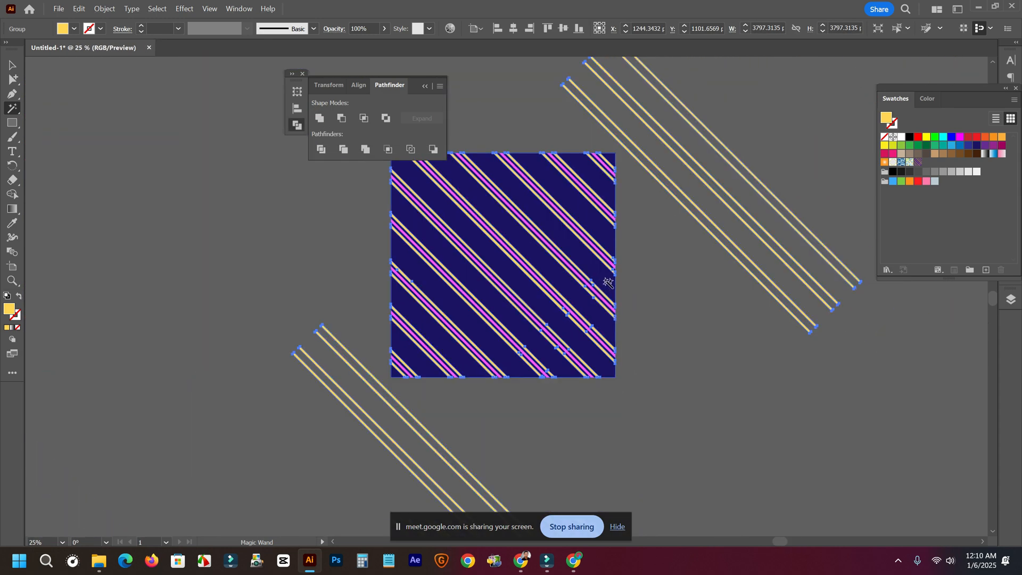
Ungroup the united yellow stripes with the Selection tool.
left_click(12, 65)
left_click(731, 332)
scroll(723, 331, "down", 1)
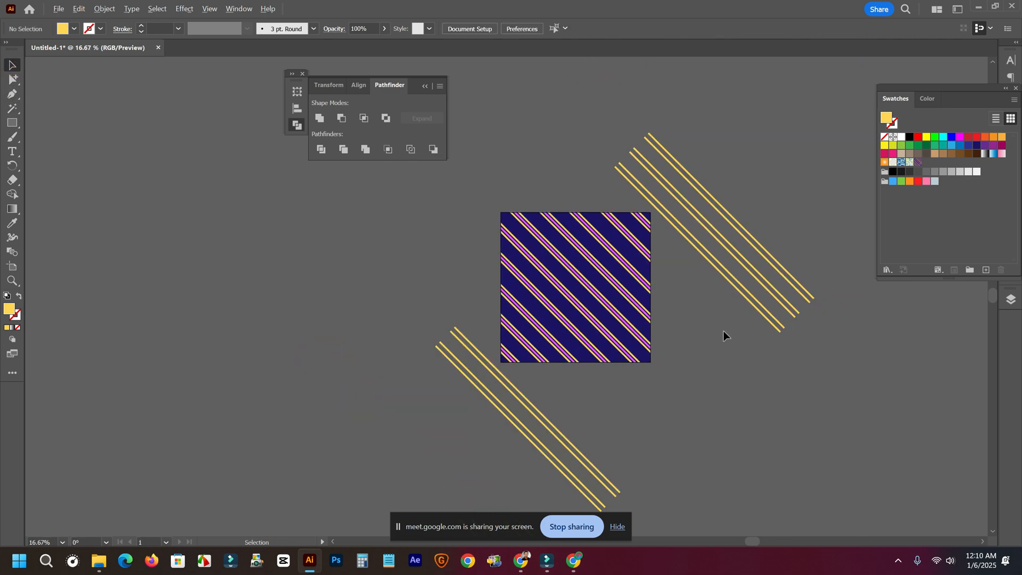
scroll(690, 358, "right", 3)
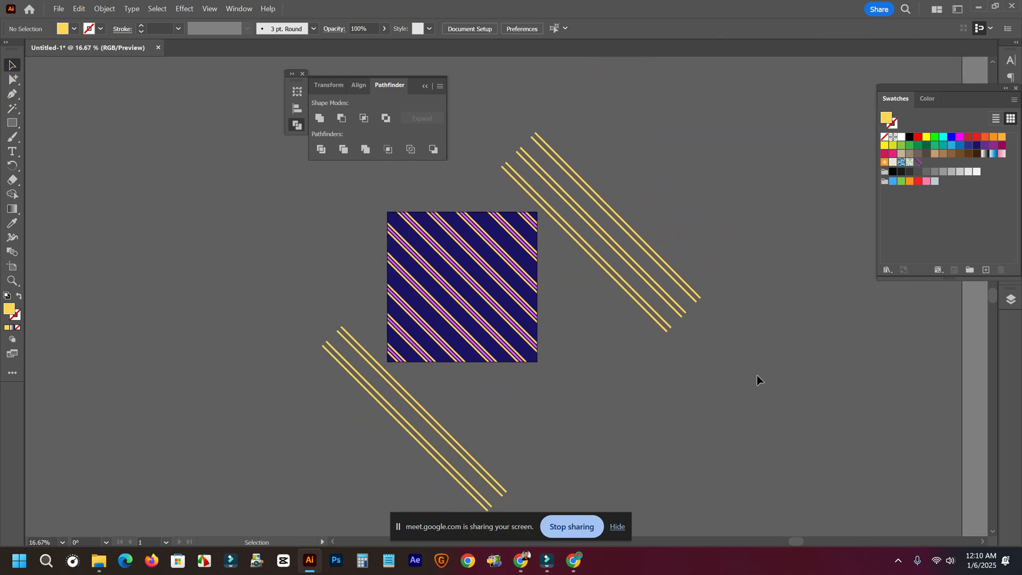
left_click(622, 212)
right_click(622, 212)
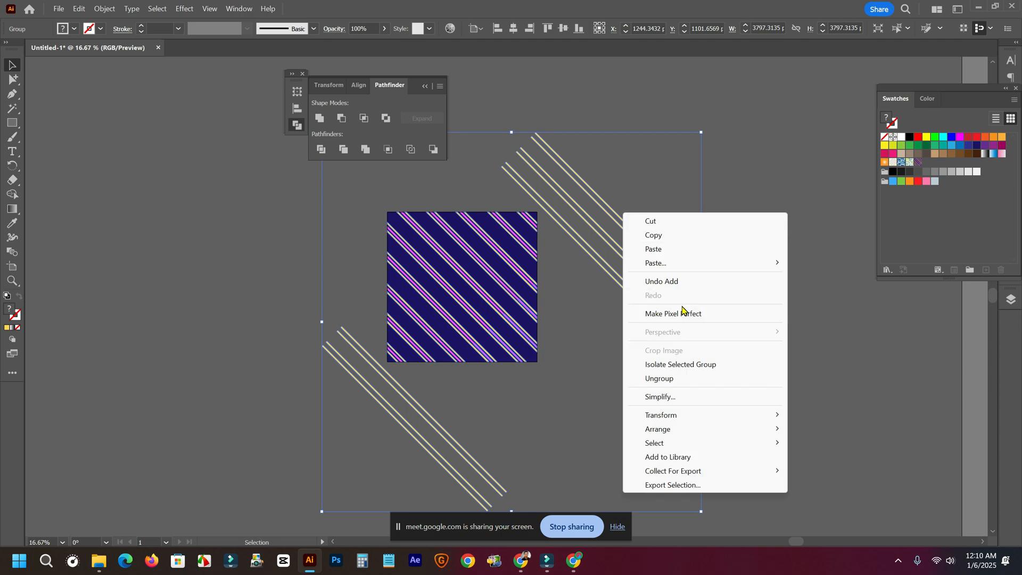
left_click(669, 378)
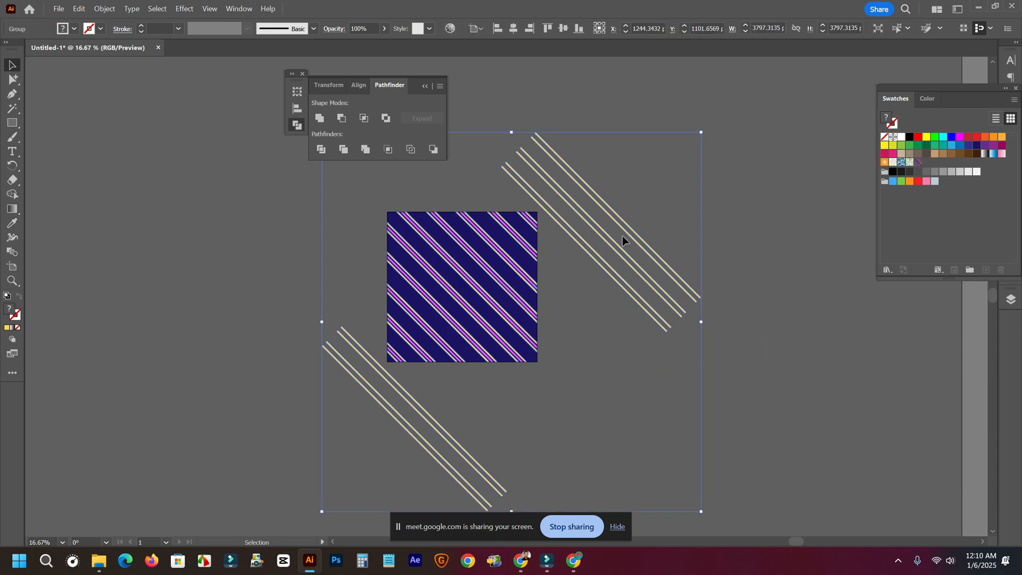
Try to delete the extra yellow stripes outside the tile, undo the deletion, and clear the selection.
key("Delete")
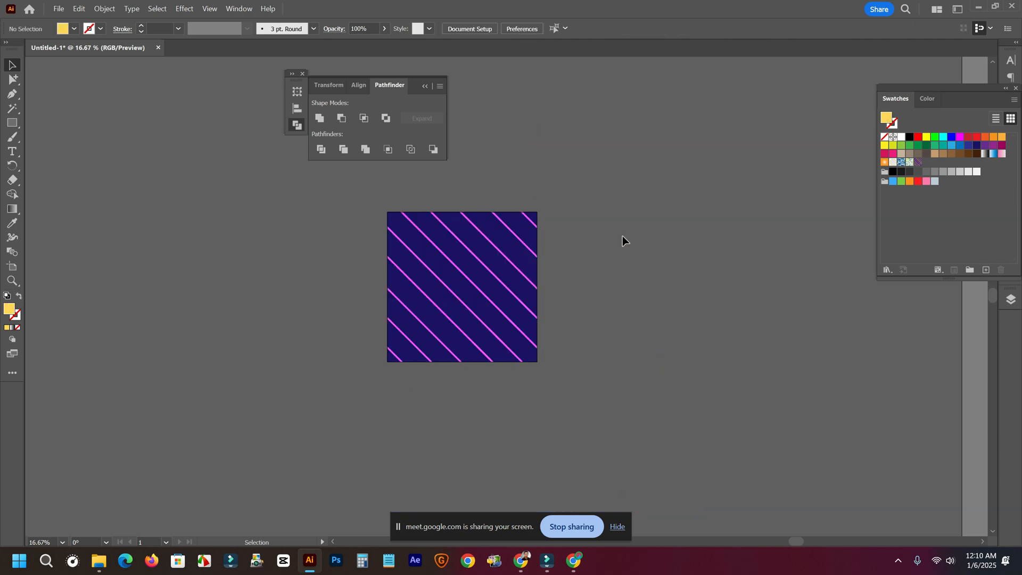
key("ctrl+z")
left_click(719, 292)
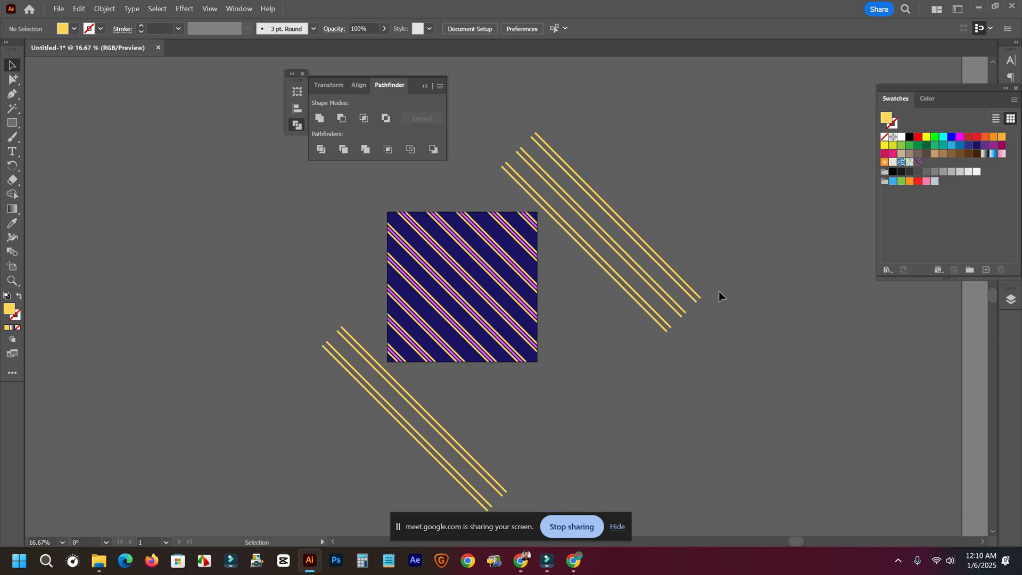
Try ungrouping the yellow stripes once more, and step back through the recent changes until all the yellow stripes are restored.
left_click(701, 299)
right_click(701, 299)
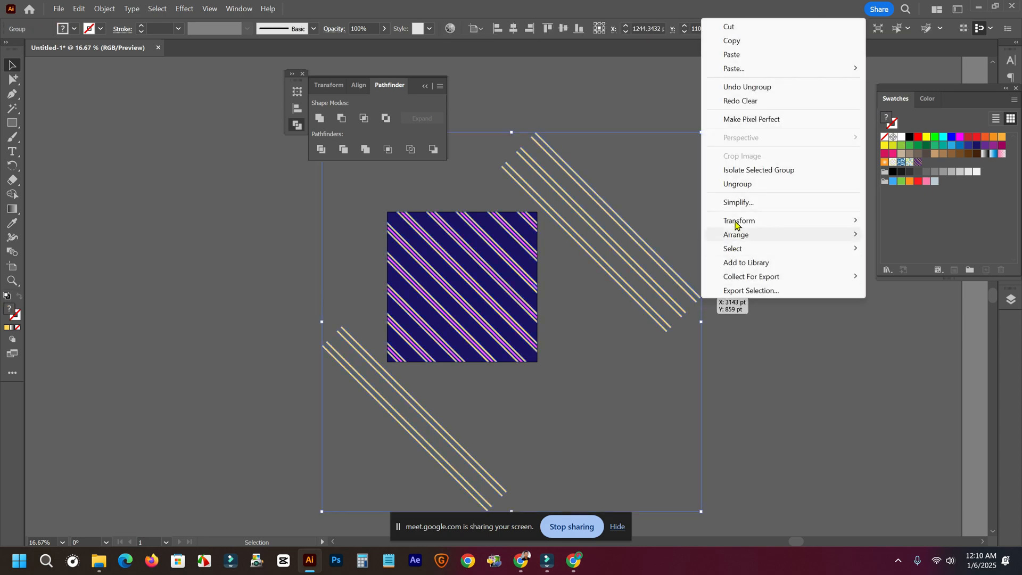
left_click(738, 184)
left_click(719, 371)
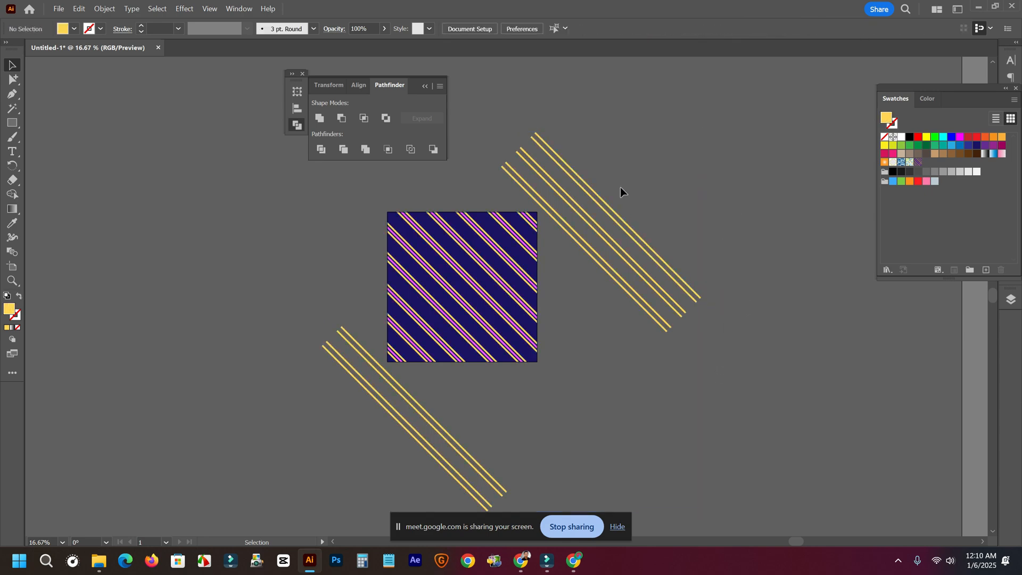
key("ctrl+z")
key("ctrl+z")
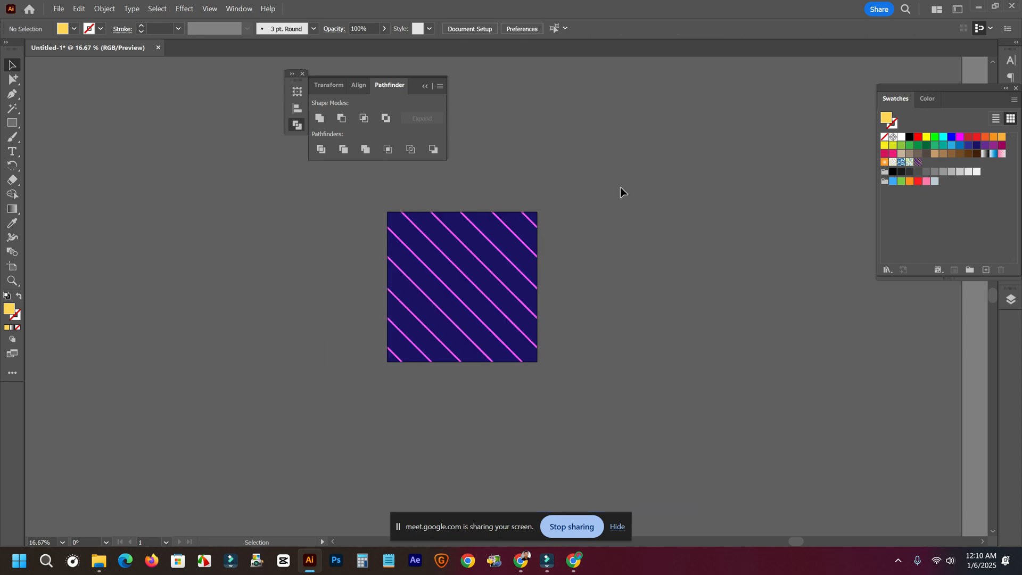
key("ctrl+shift+z")
left_click(600, 320)
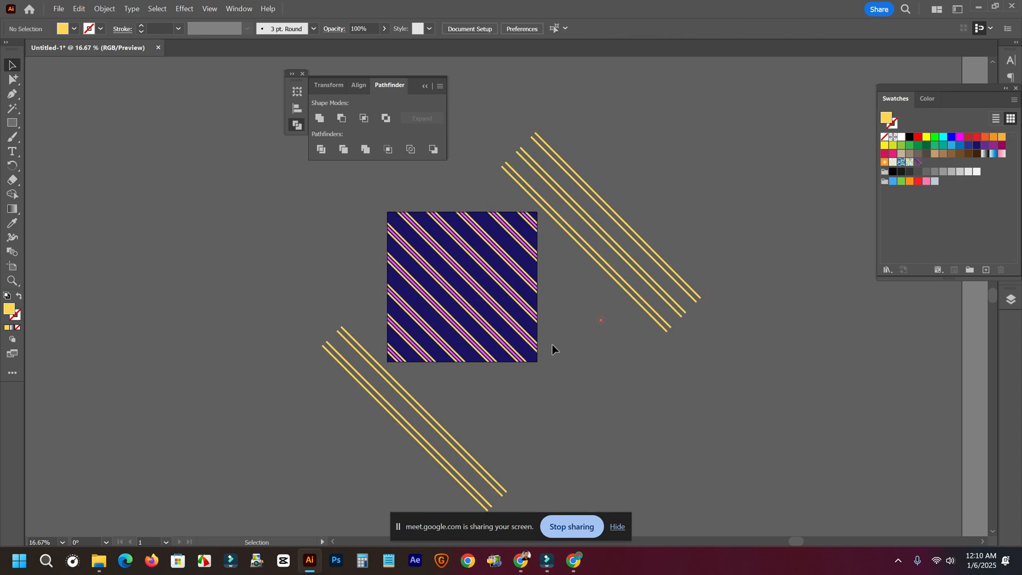
Select all the pink stripes by colour with the Magic Wand tool, merge them with Pathfinder Unite, and clear the selection.
scroll(531, 314, "up", 2)
left_click_drag(602, 285, 662, 330)
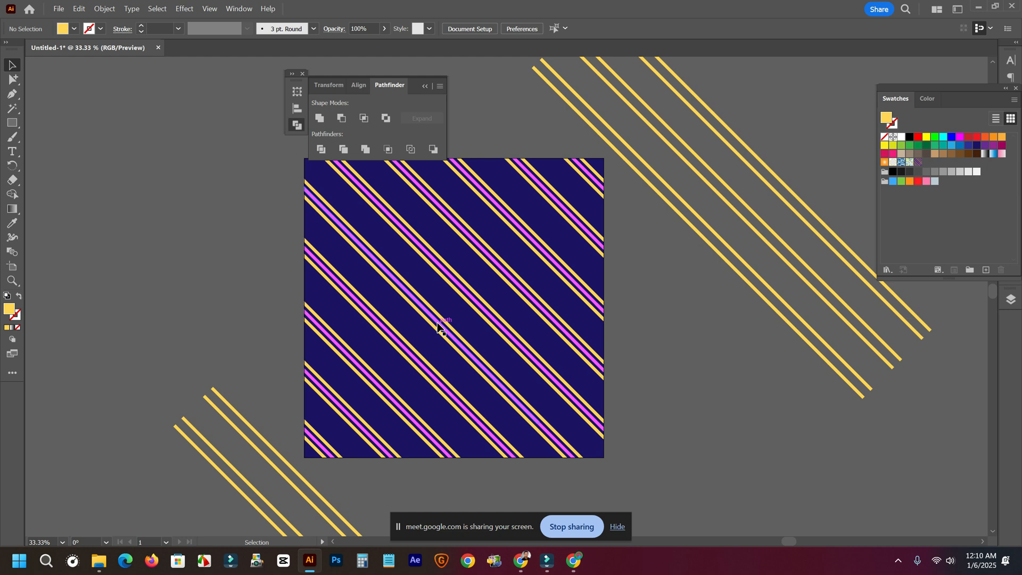
scroll(438, 327, "up", 2)
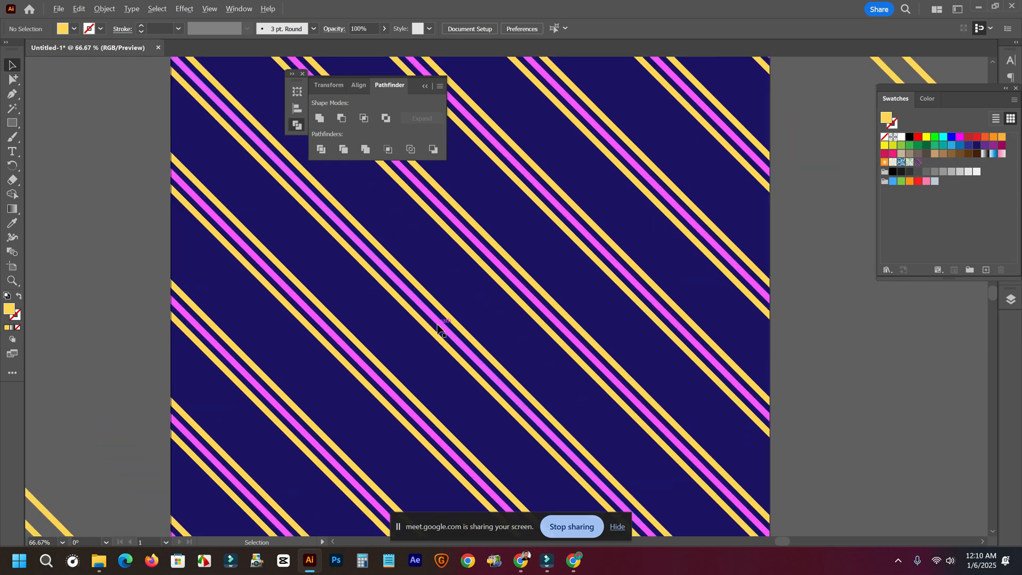
left_click(12, 108)
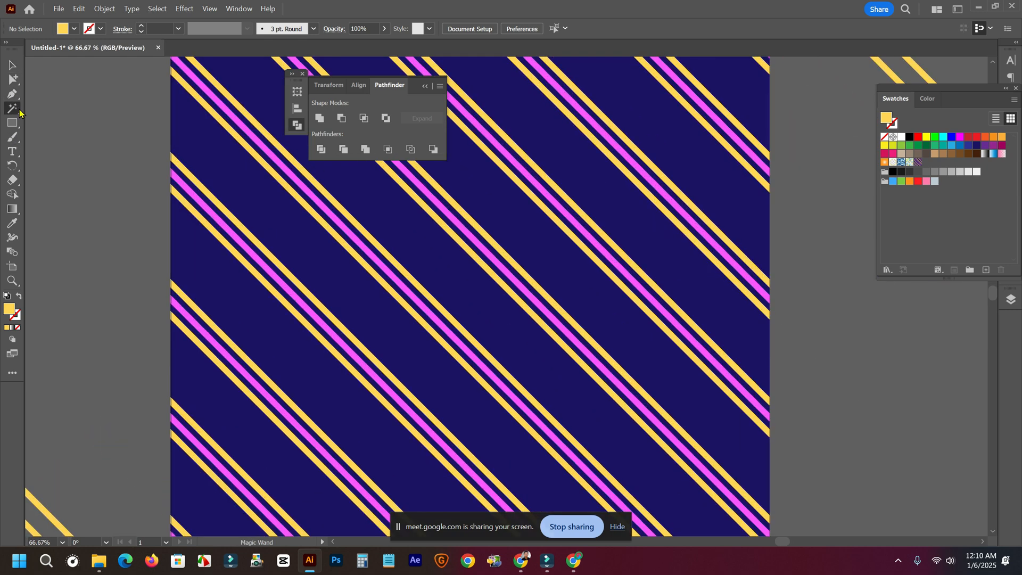
left_click(428, 313)
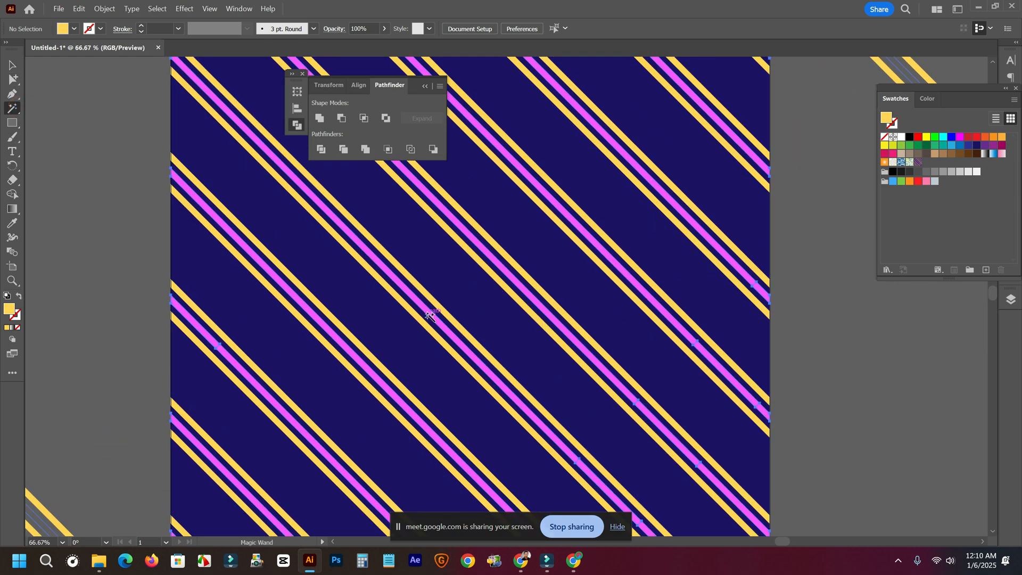
left_click(319, 118)
scroll(364, 239, "down", 3)
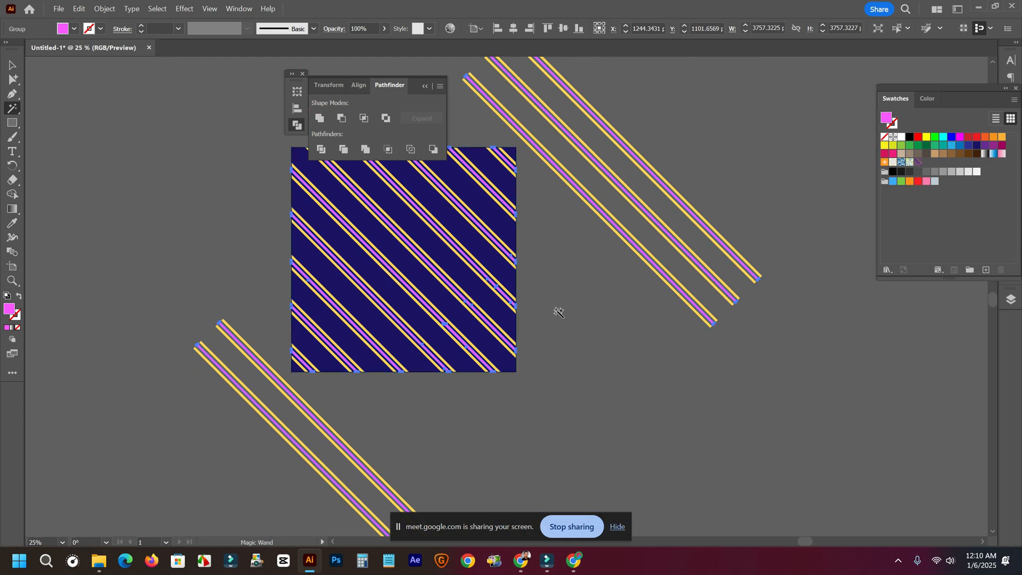
scroll(586, 324, "down", 1)
left_click(12, 65)
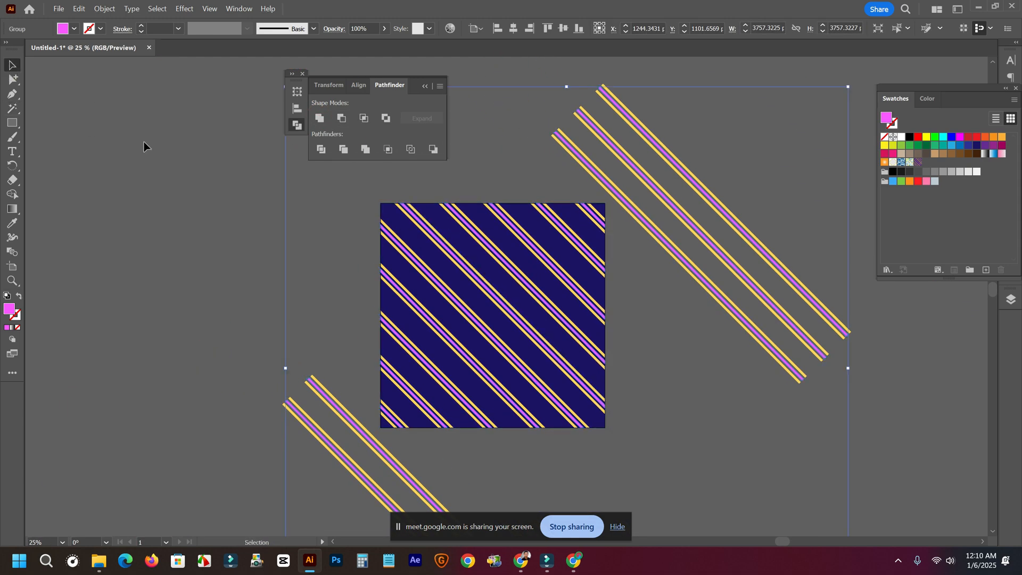
left_click(353, 286)
scroll(426, 299, "up", 4)
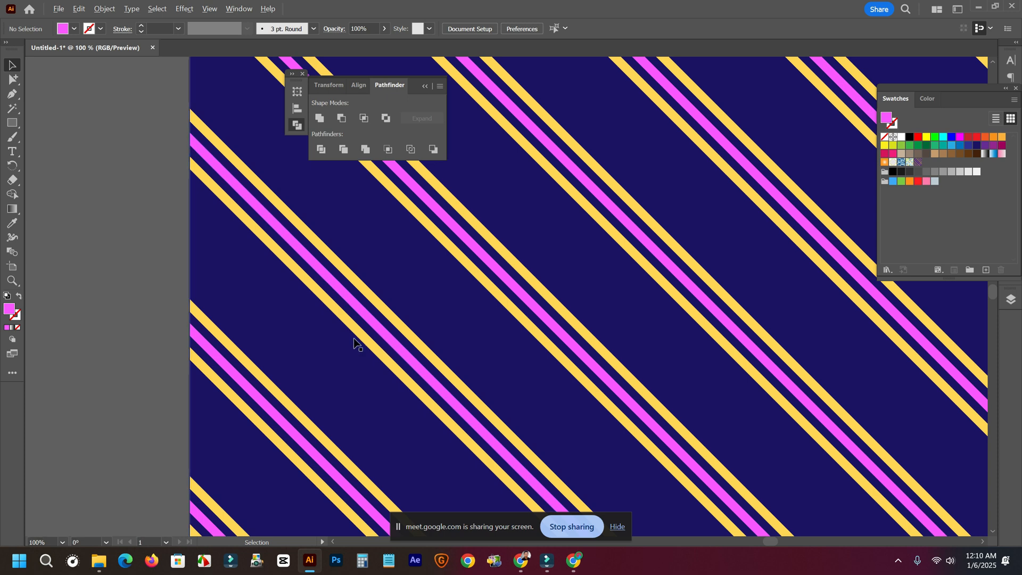
scroll(354, 339, "down", 4)
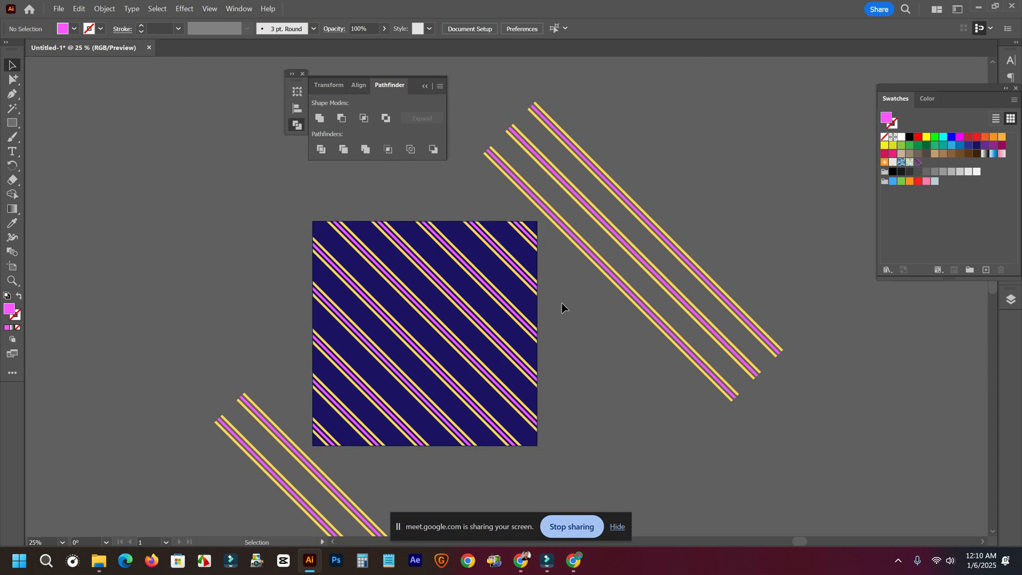
Select all the artwork and run the CropKanay script from Downloads to crop it to the active artboard.
scroll(591, 357, "down", 1)
scroll(591, 319, "down", 1)
scroll(595, 317, "down", 1)
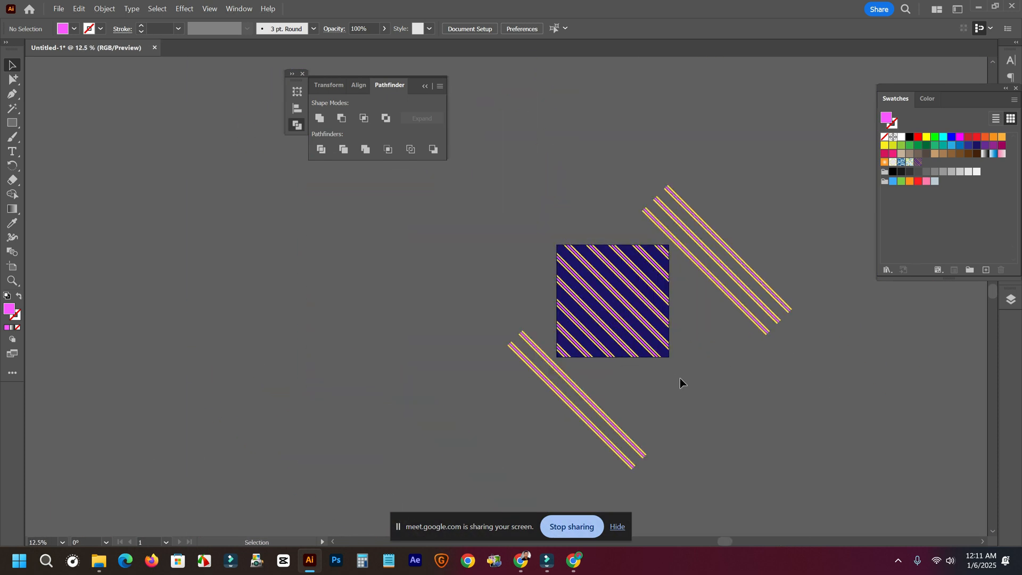
scroll(680, 378, "right", 3)
key("ctrl+a")
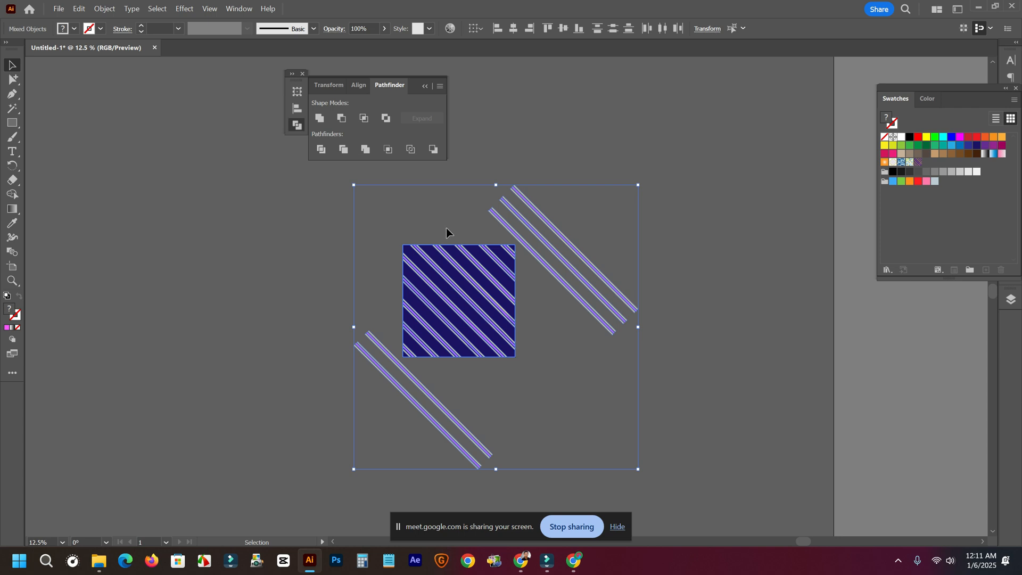
left_click(59, 9)
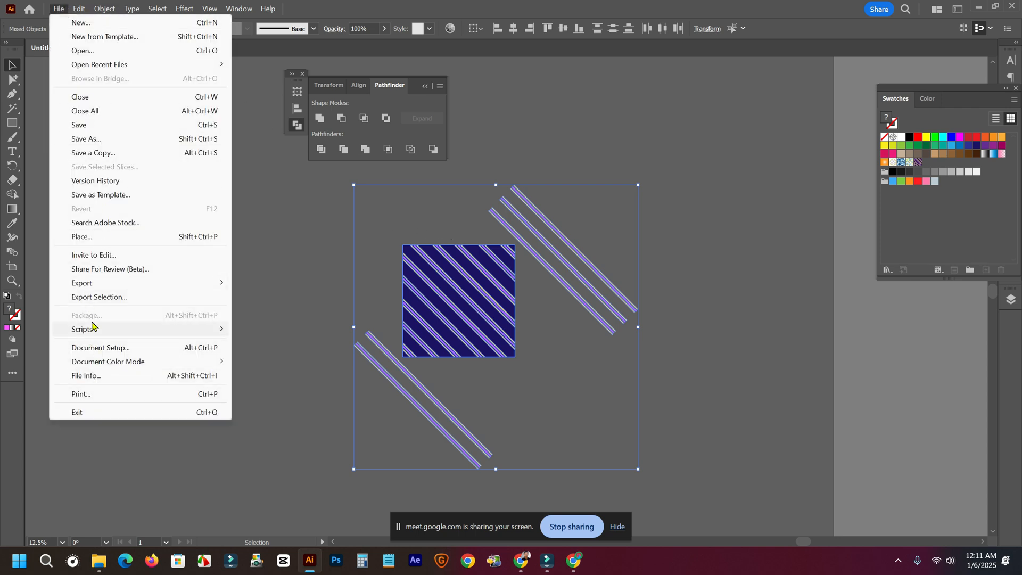
mouse_move(98, 330)
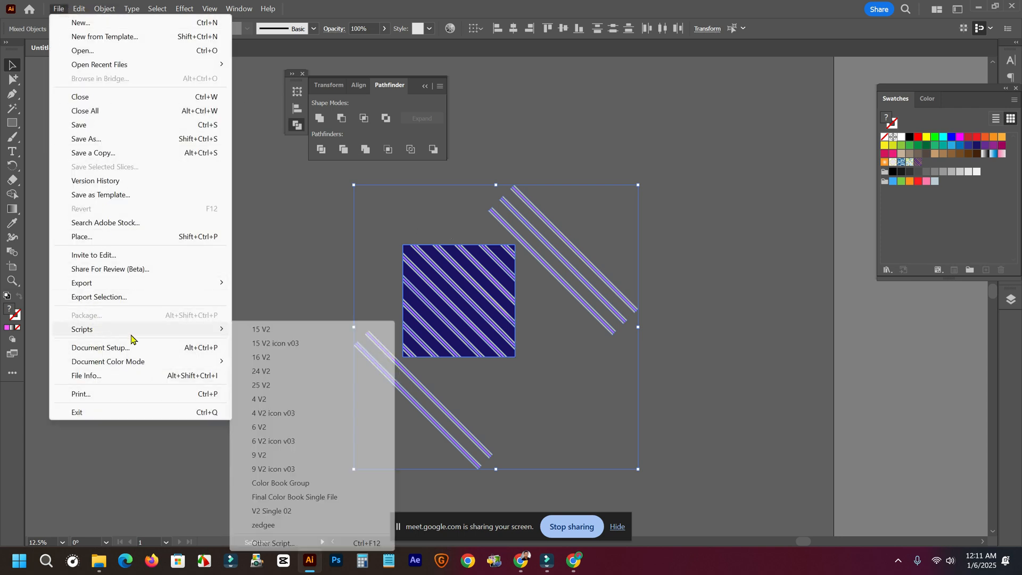
left_click(277, 542)
left_click(54, 157)
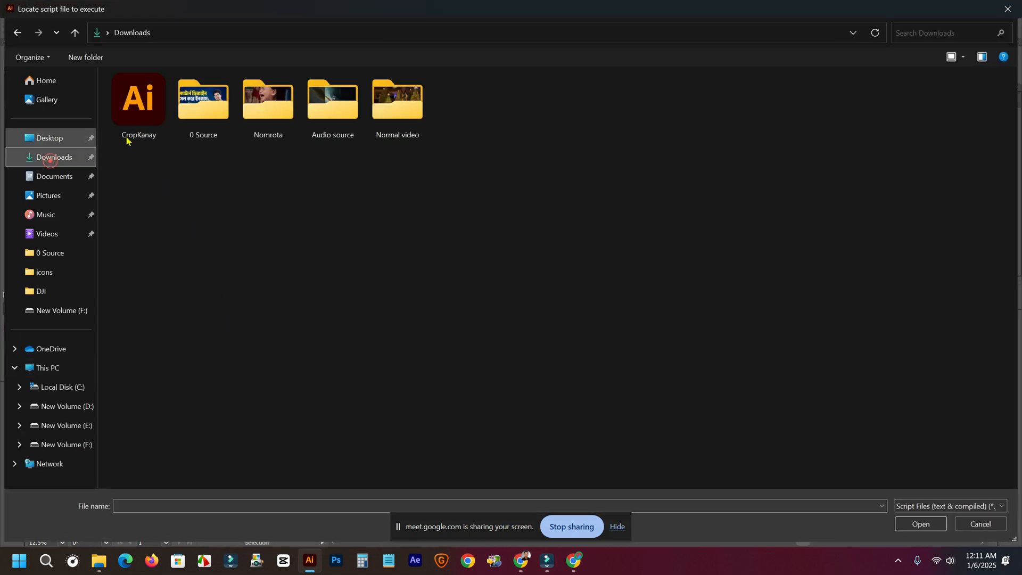
left_click(137, 106)
double_click(137, 106)
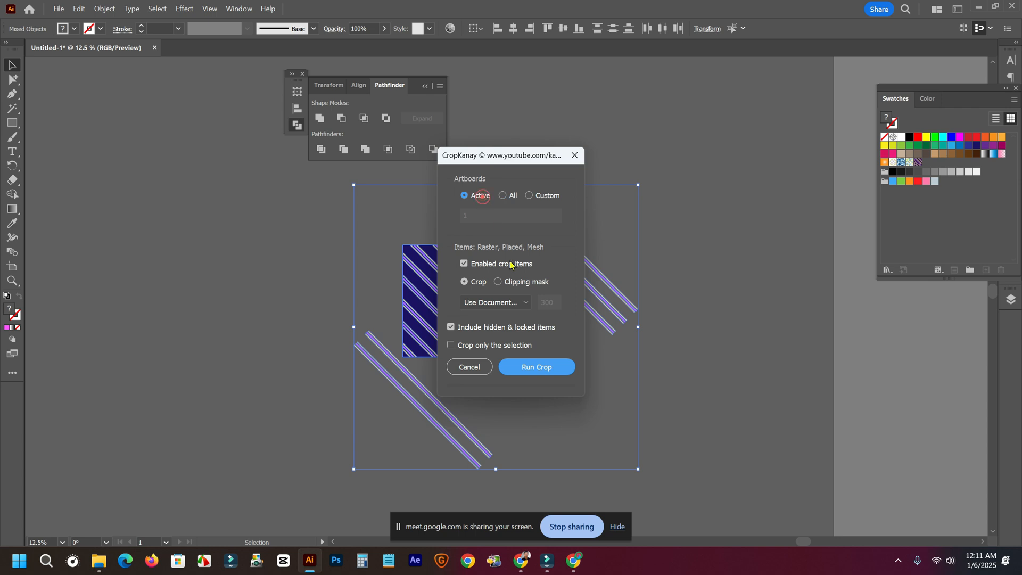
left_click(532, 368)
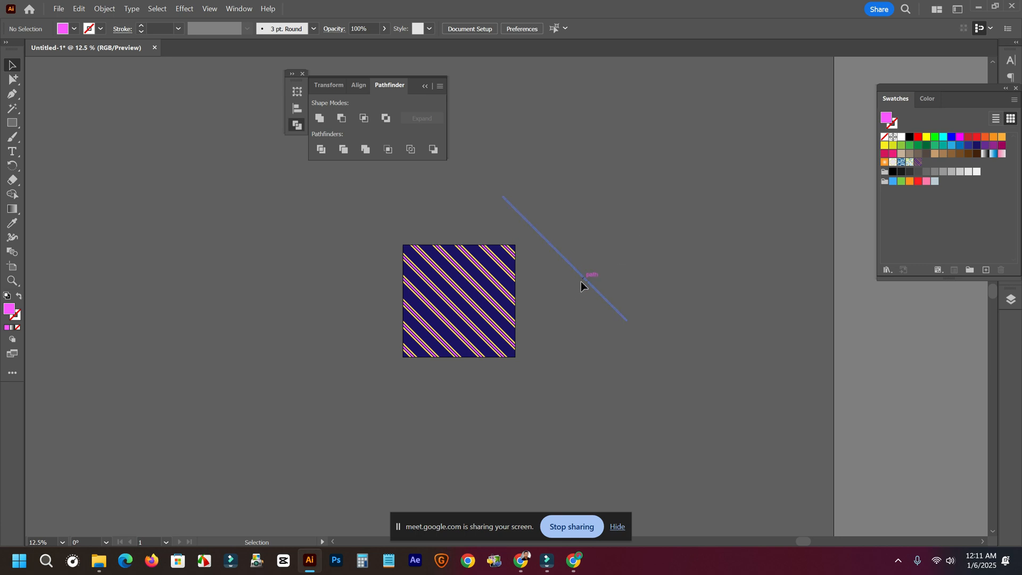
Select the whole cropped stripe tile and cut it from the artboard.
left_click(495, 318)
scroll(494, 318, "up", 2)
scroll(501, 304, "down", 1)
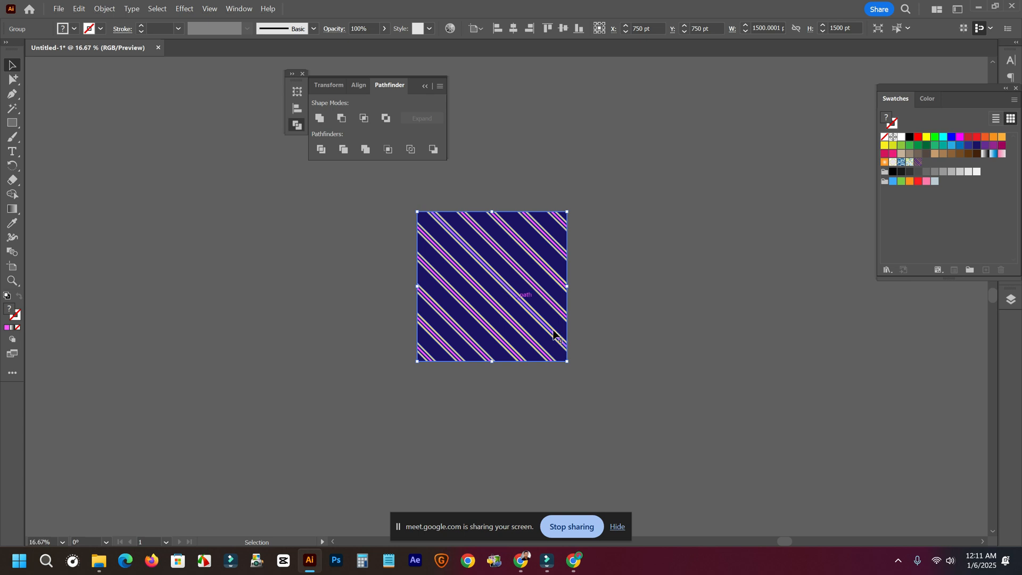
left_click(598, 370)
key("ctrl+a")
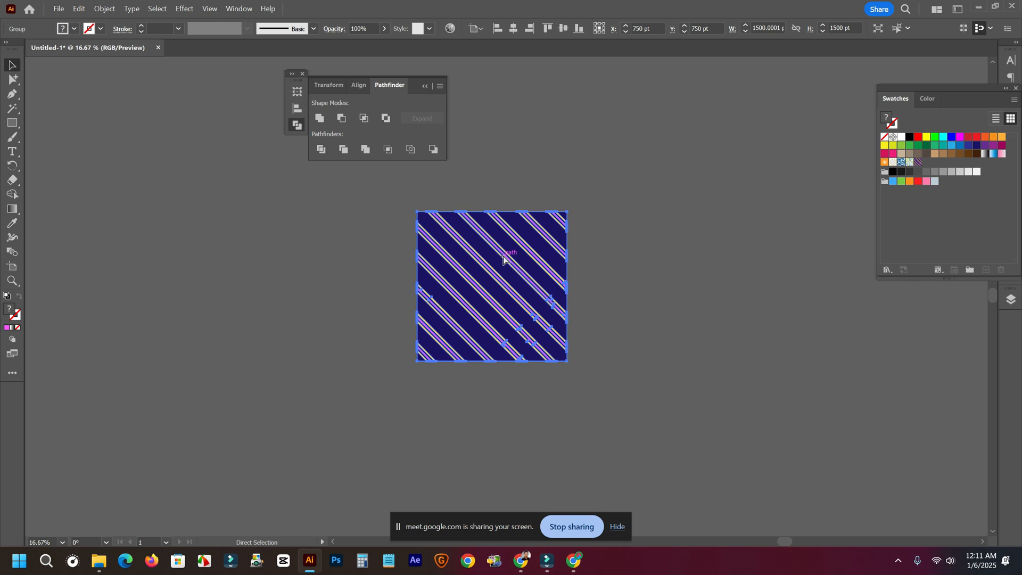
key("Delete")
Create a new 4000 x 4000 pt document from the recent custom preset.
left_click(59, 9)
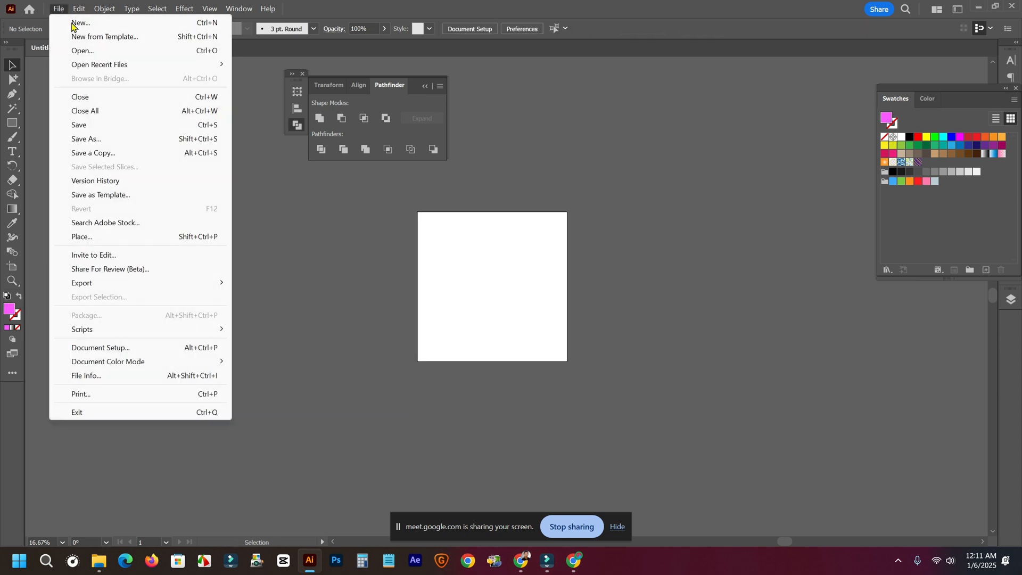
left_click(78, 24)
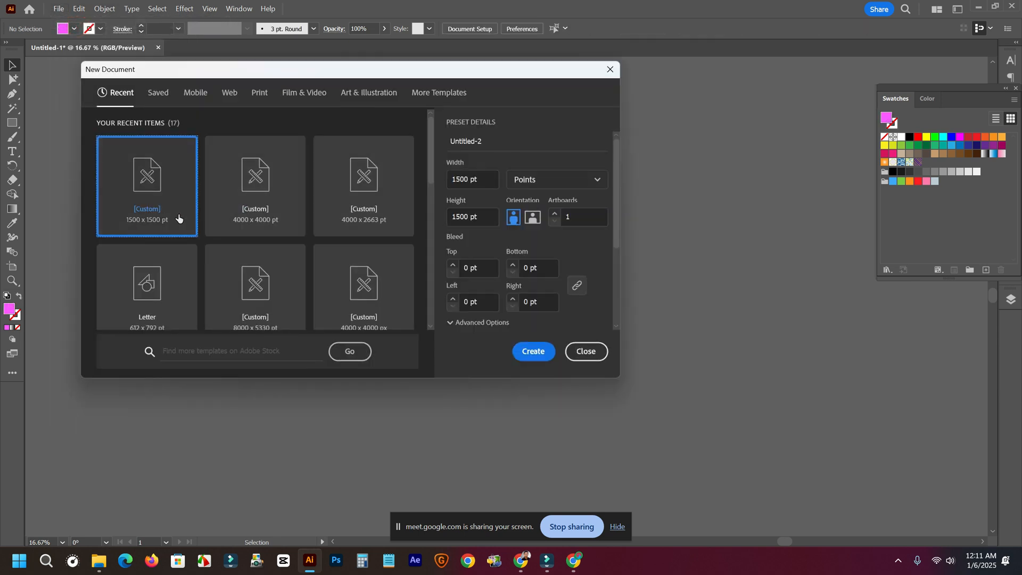
left_click(258, 219)
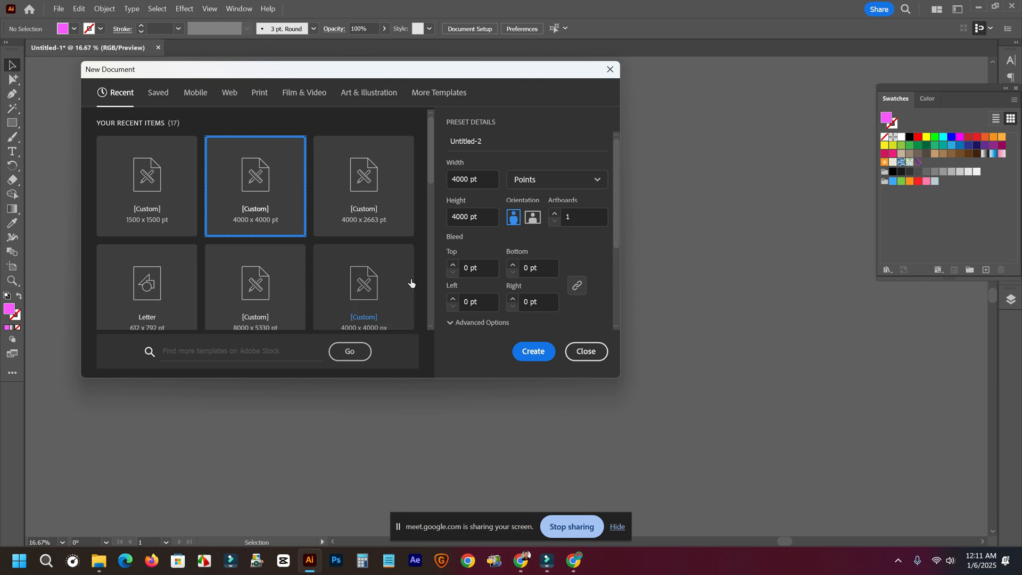
left_click(534, 357)
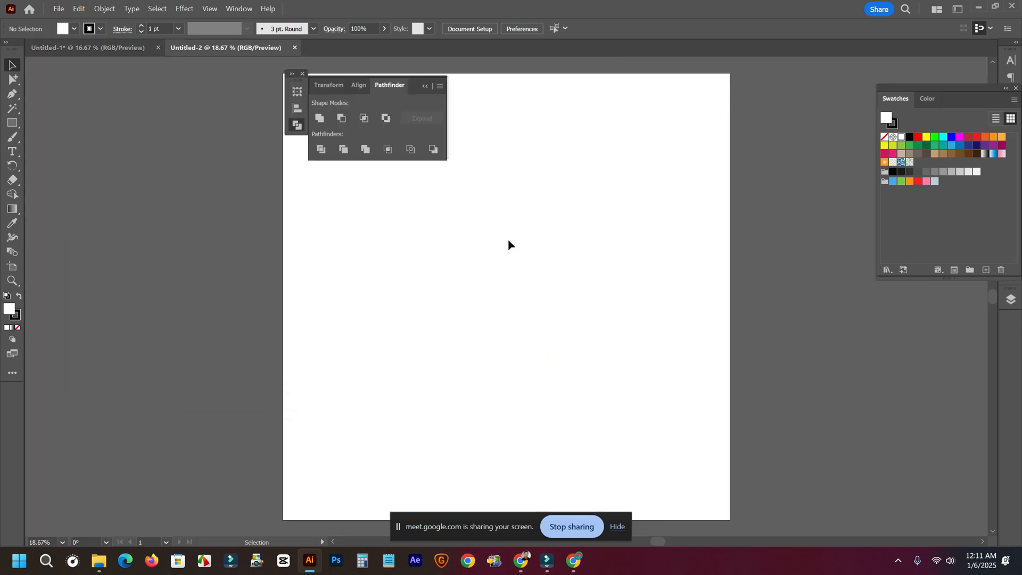
Paste the striped tile into the new document.
key("ctrl+minus")
key("ctrl+minus")
left_click_drag(607, 203, 481, 249)
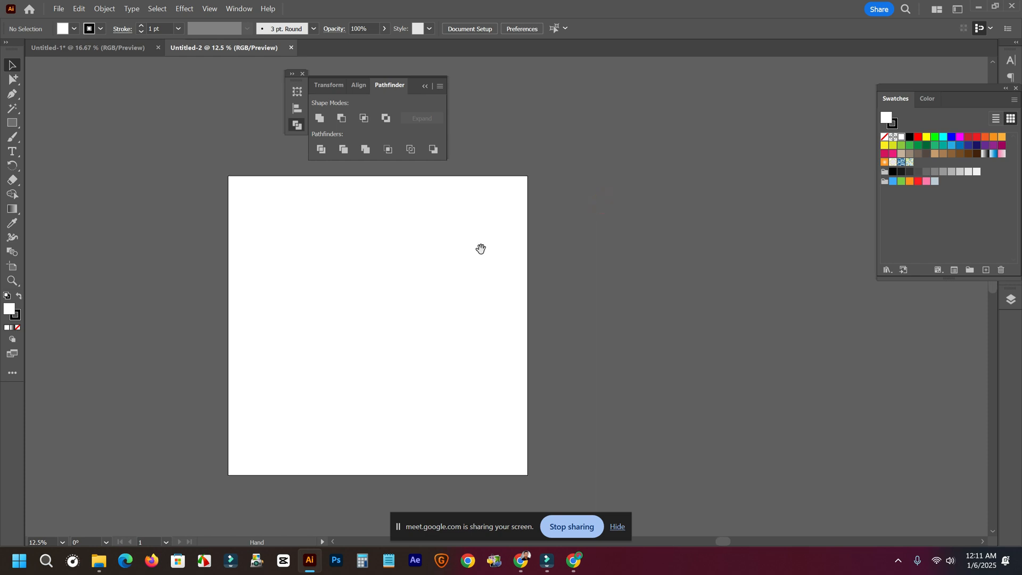
left_click(325, 230)
key("ctrl+v")
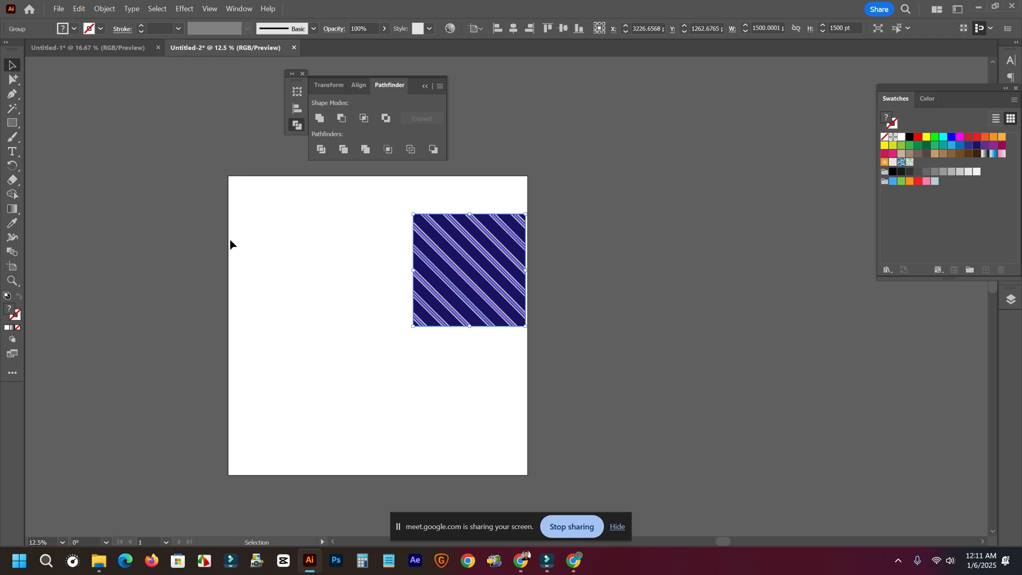
Scale the pasted tile up proportionally to about 3985 pt square so it fills the artboard.
left_click_drag(414, 328, 236, 475)
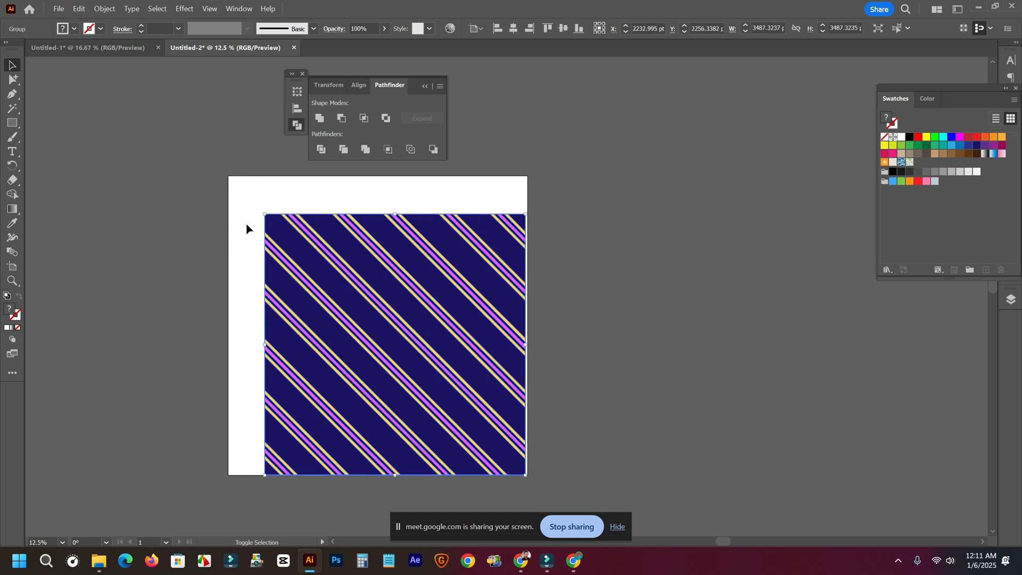
left_click_drag(264, 214, 228, 177)
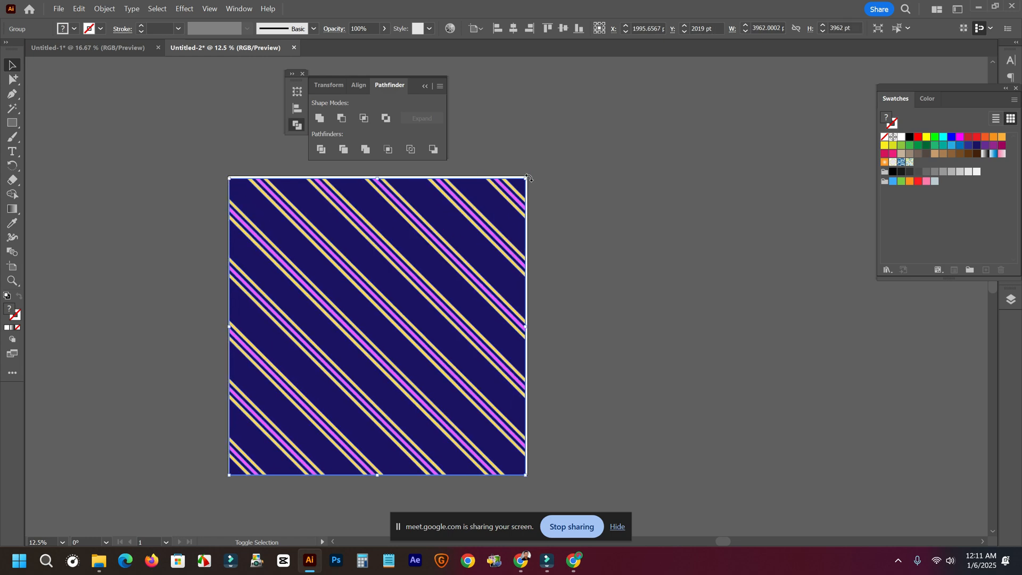
left_click_drag(526, 177, 529, 177)
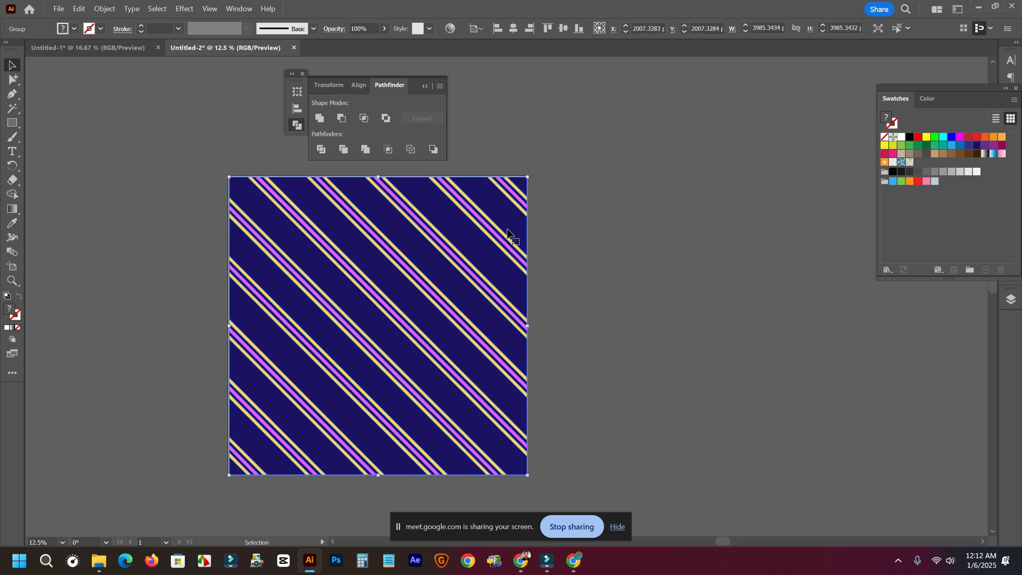
Move the striped square off the artboard to just beyond its right edge and clear the selection.
left_click_drag(365, 273, 676, 276)
left_click(373, 276)
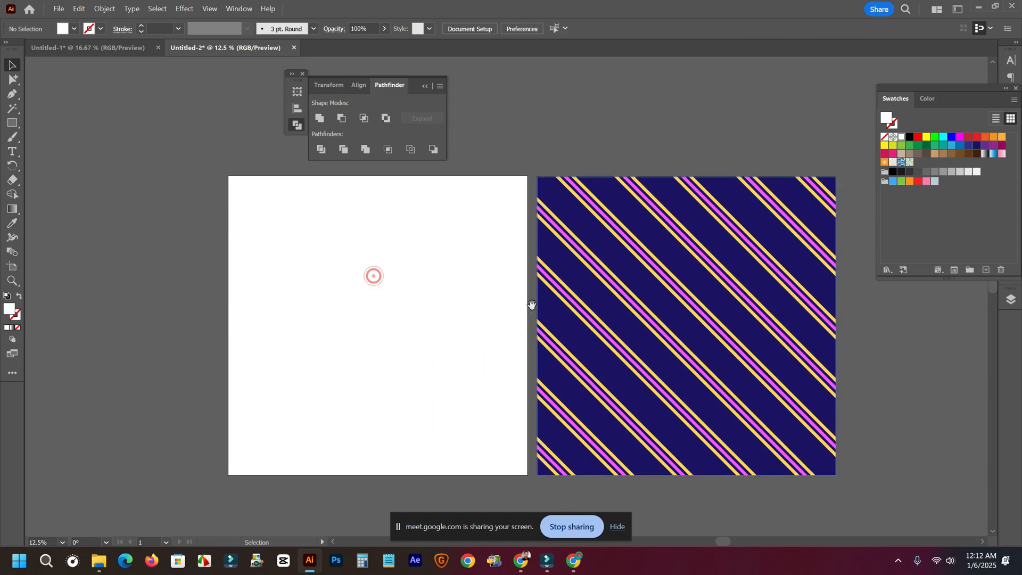
left_click_drag(530, 305, 348, 301)
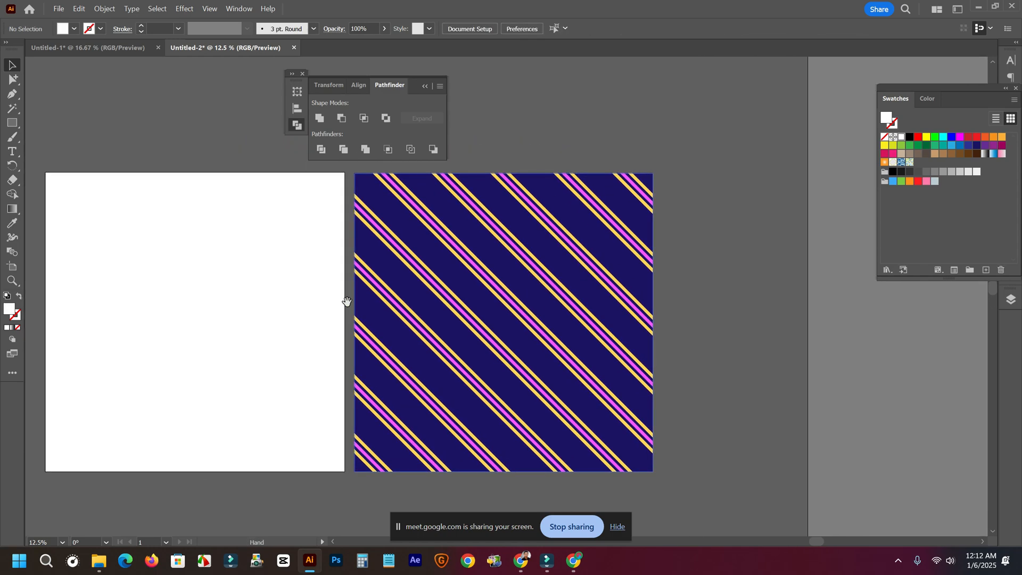
Try to fit an artboard to the striped square with the Artboard tool.
left_click(13, 267)
left_click(415, 236)
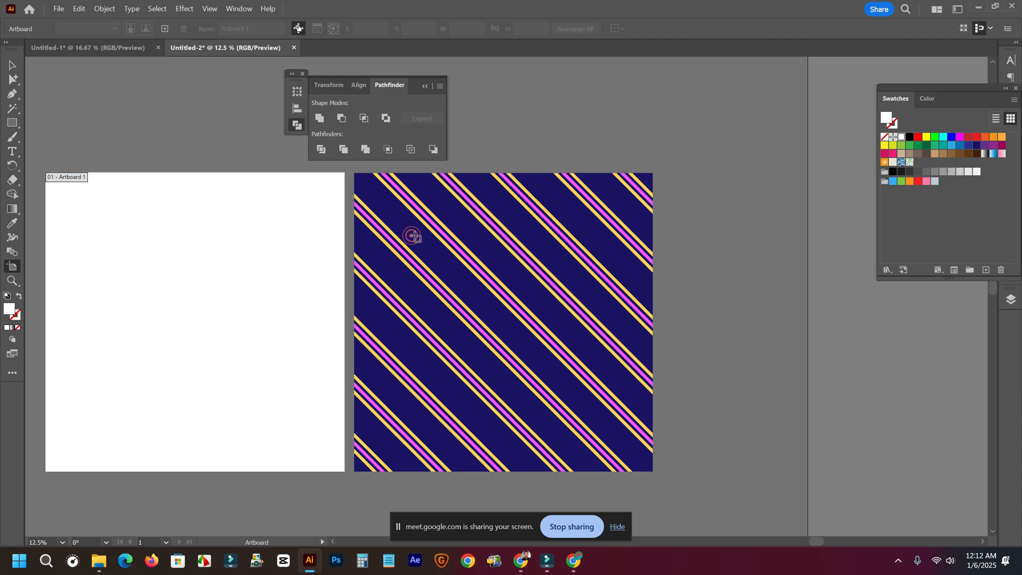
scroll(616, 264, "up", 2)
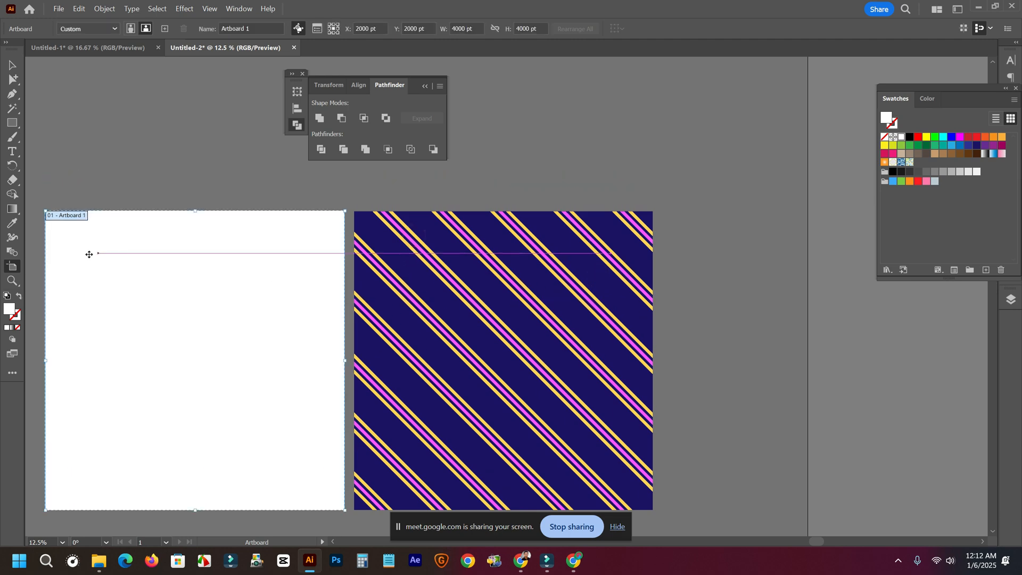
left_click_drag(249, 305, 312, 289)
left_click(473, 251)
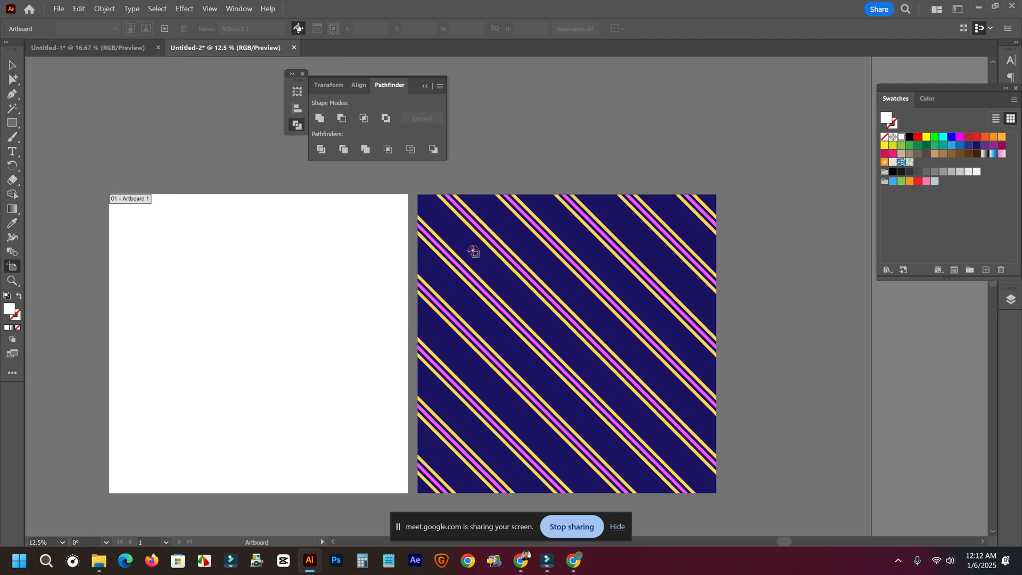
Try to fit the artboard to the striped square again, with the striped group selected first.
key("v")
left_click(159, 124)
left_click(448, 218)
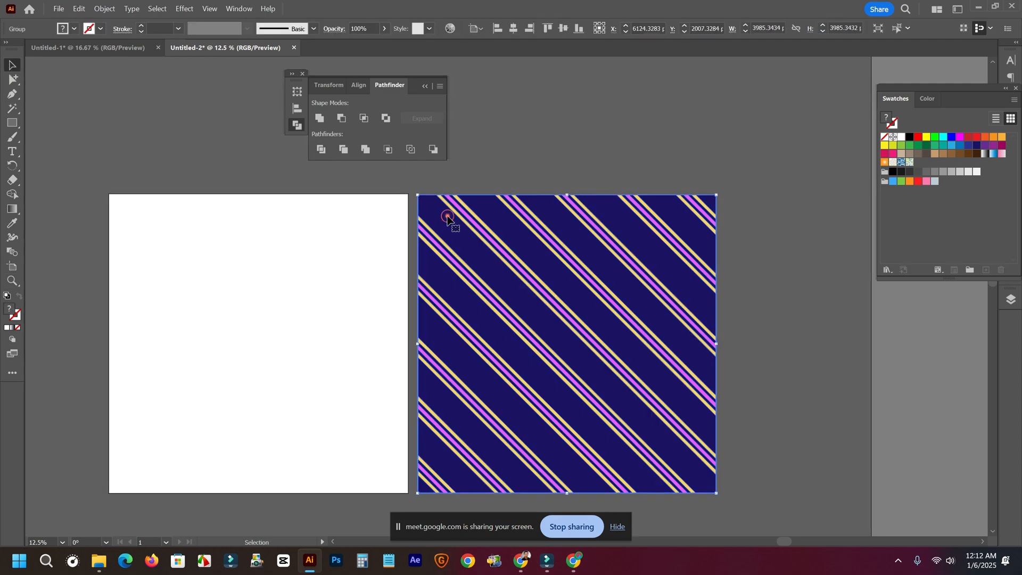
left_click(12, 266)
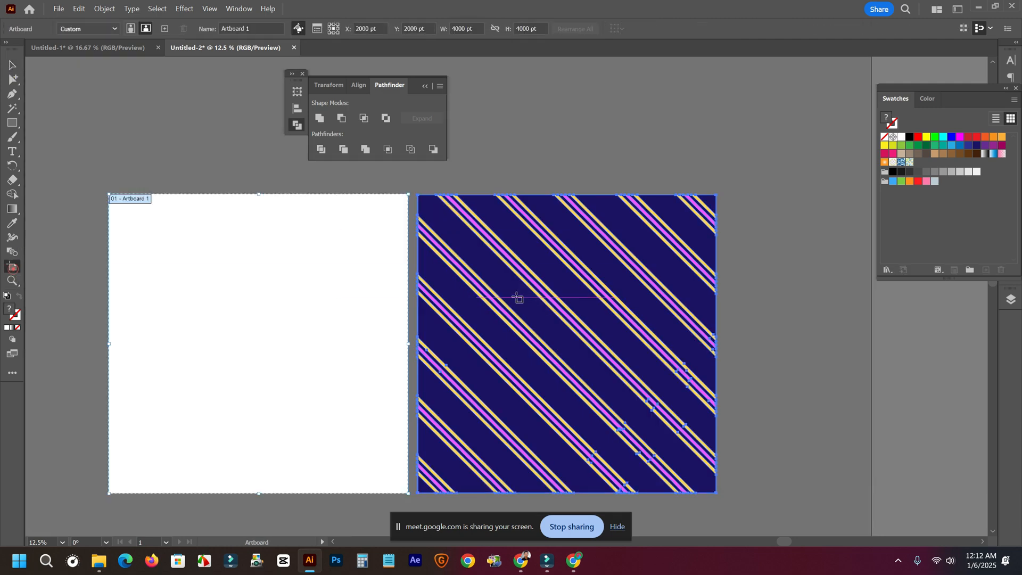
left_click(509, 275)
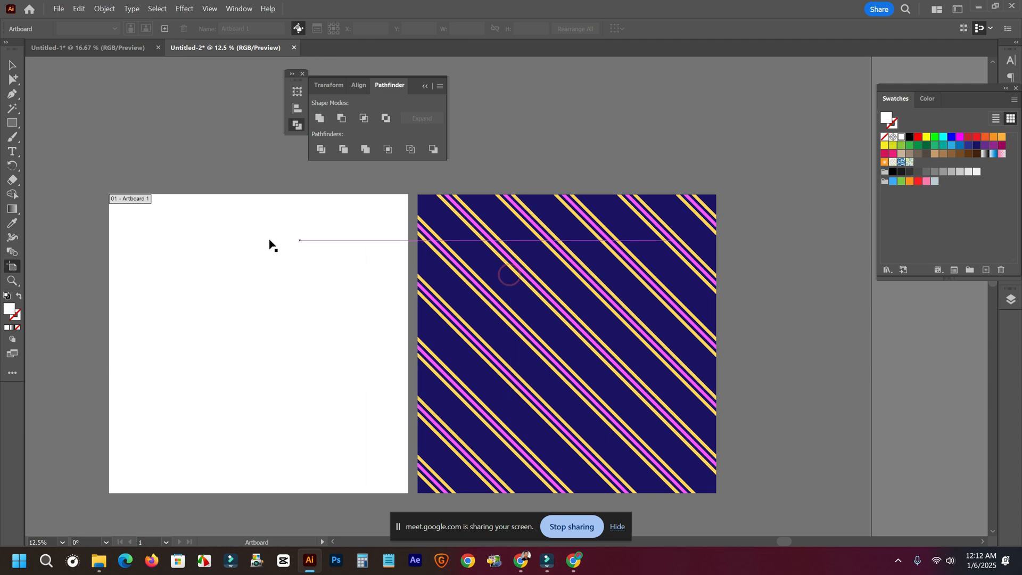
left_click(240, 240)
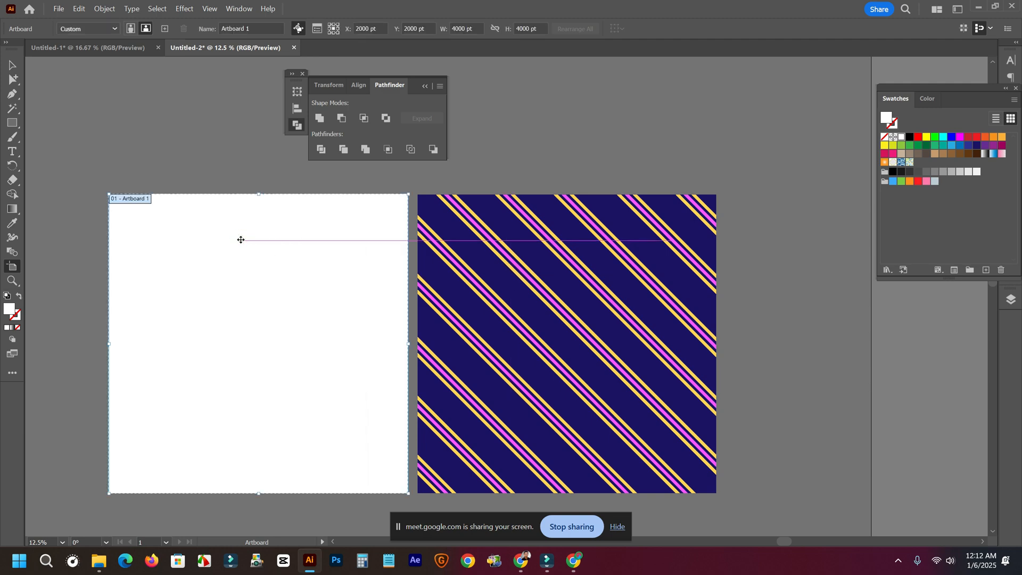
scroll(586, 294, "down", 2)
left_click_drag(698, 354, 598, 347)
left_click(560, 318)
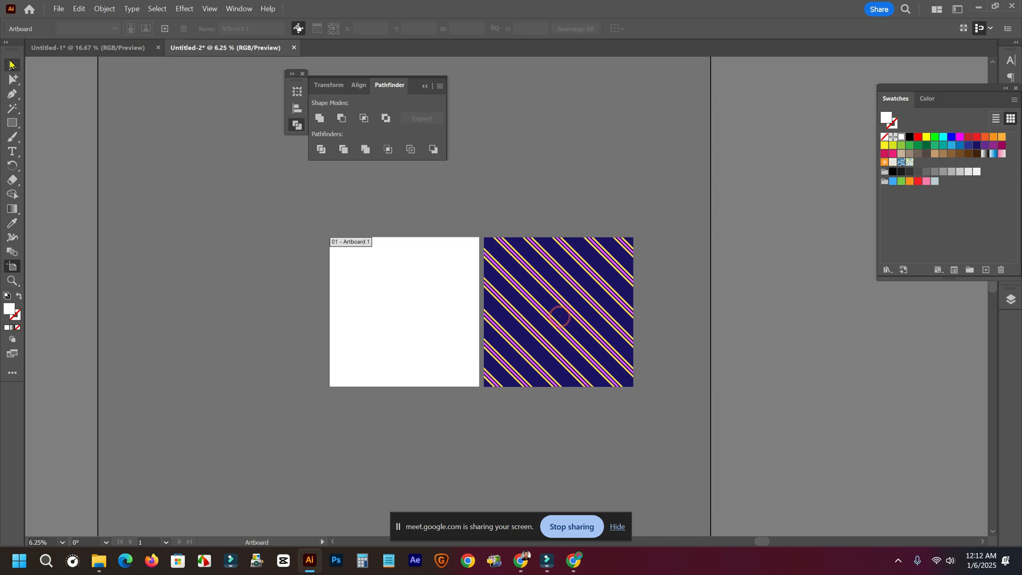
Ungroup the striped square and clear the selection.
left_click(10, 64)
left_click(523, 259)
right_click(523, 259)
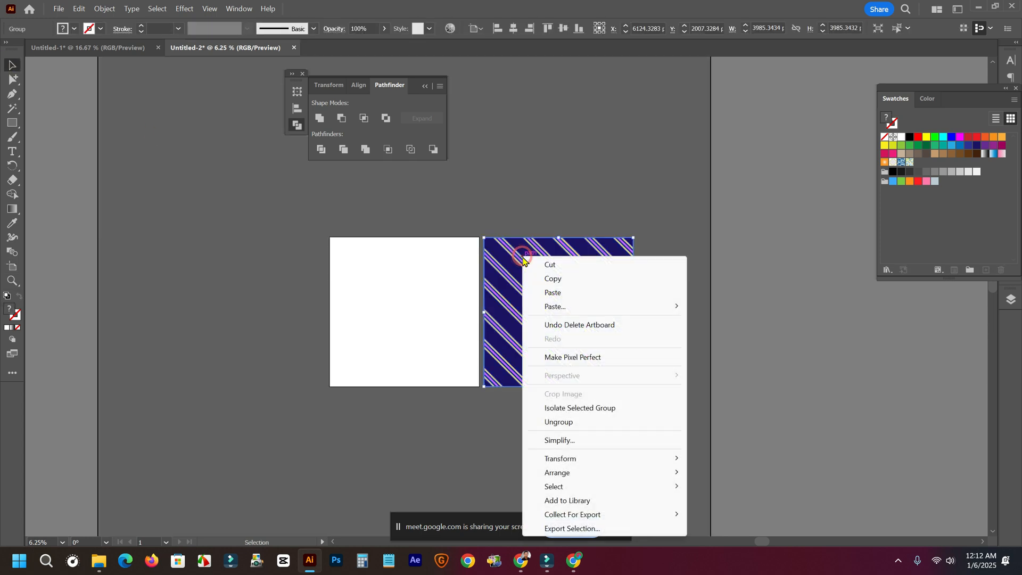
left_click(568, 421)
left_click(568, 417)
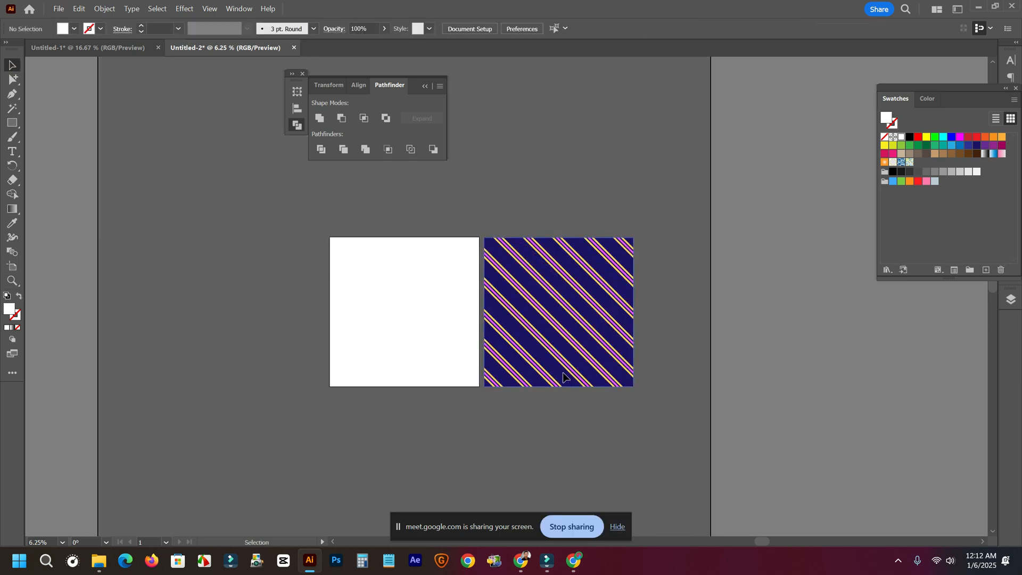
Select the navy background shape of the tile and fit the artboard exactly to it with the Artboard tool.
left_click(564, 374)
key("shift+o")
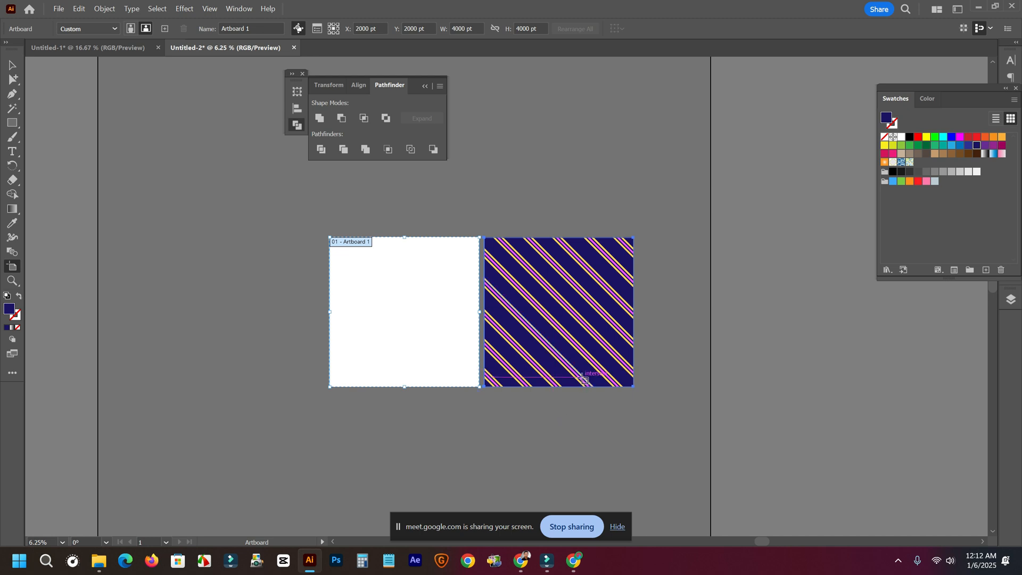
double_click(566, 380)
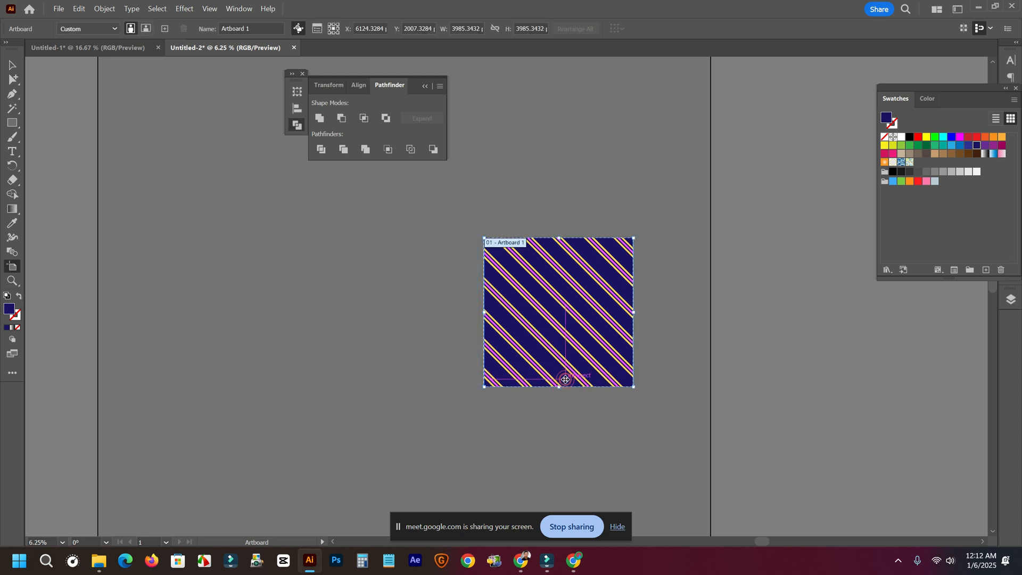
key("v")
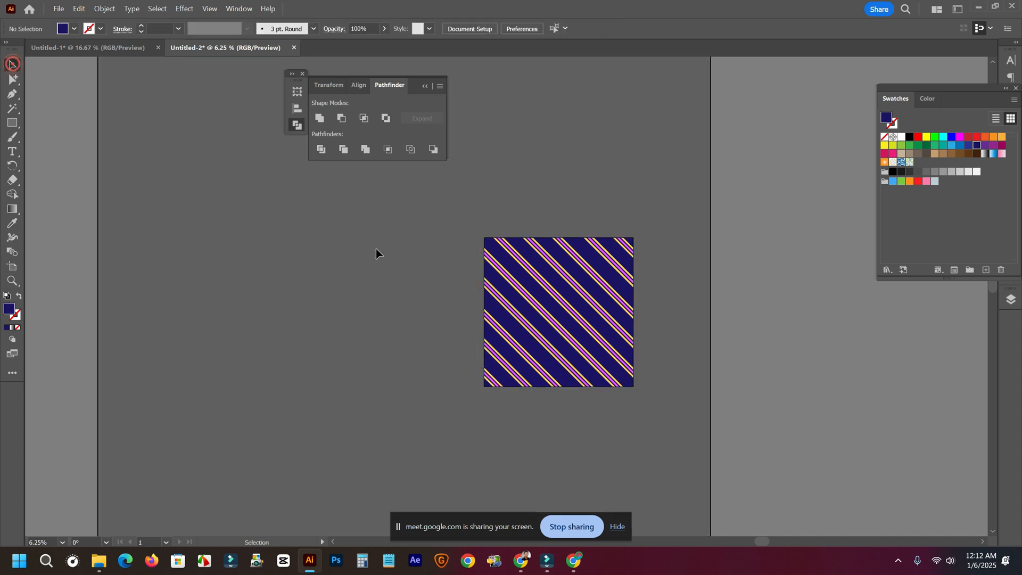
Move the artboard with its artwork to about X 1793 pt, Y 1730 pt and return to the Selection tool.
left_click(12, 266)
left_click_drag(569, 301, 408, 291)
left_click_drag(532, 248, 559, 283)
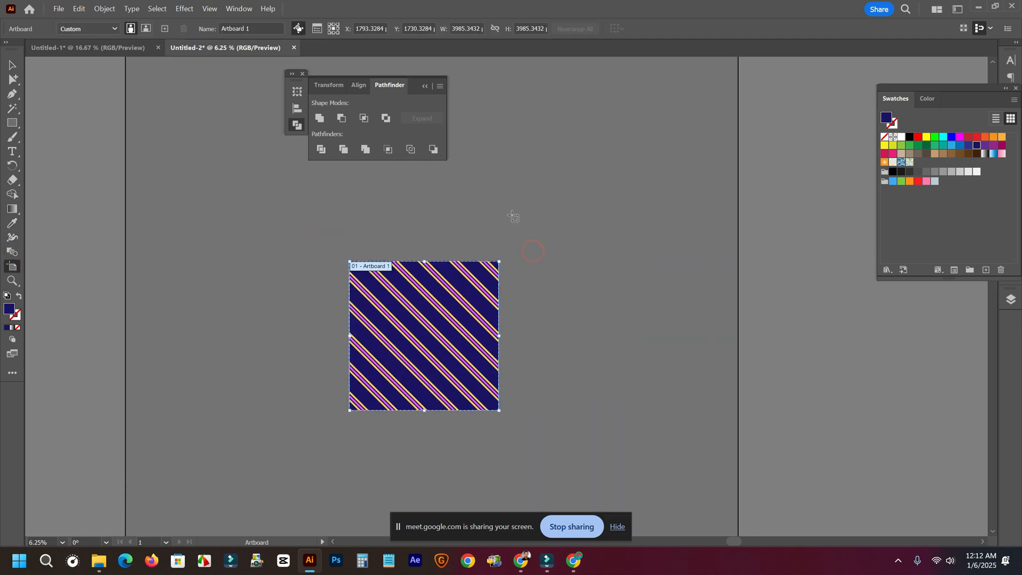
left_click(12, 65)
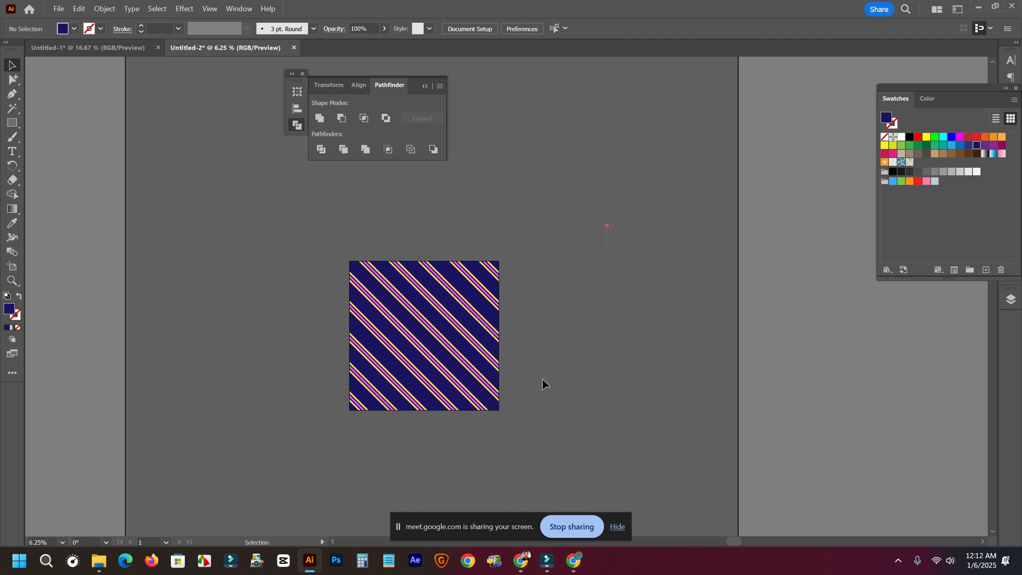
Inspect the empty canvas beside the striped square for invisible stray paths.
scroll(565, 248, "down", 1, "alt")
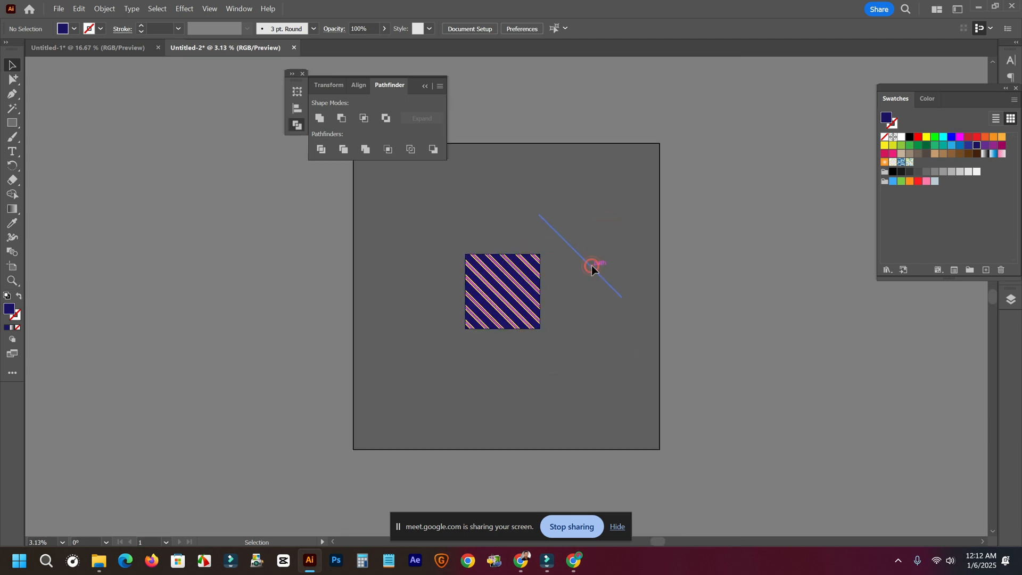
key("ctrl+equal")
key("ctrl+equal")
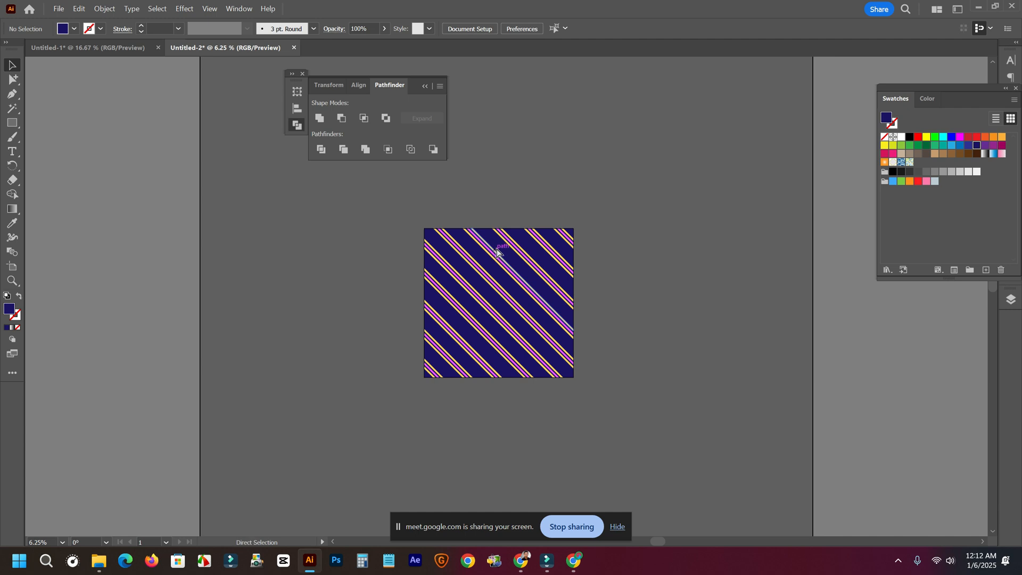
left_click(497, 248)
left_click(656, 226)
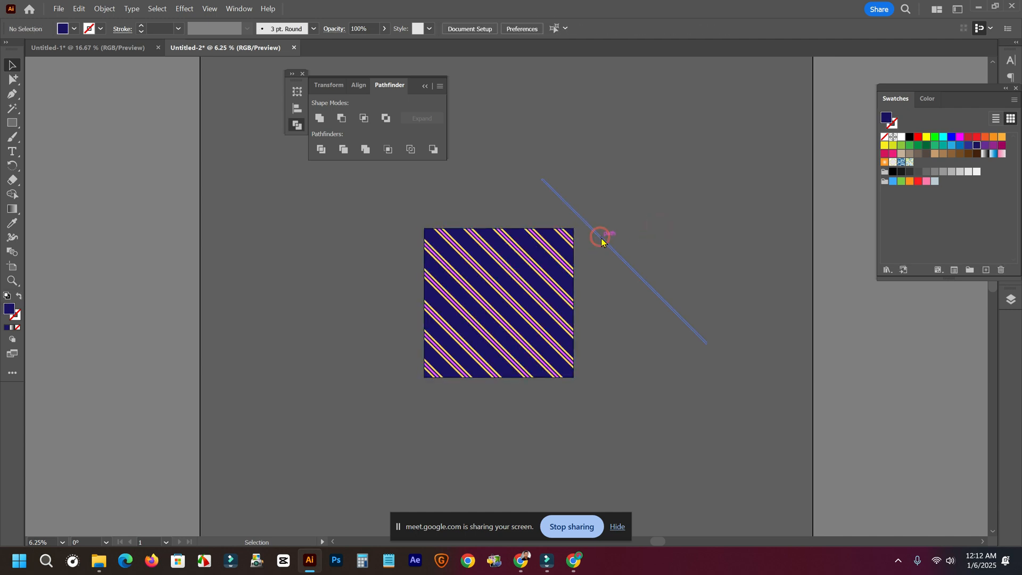
right_click(601, 238)
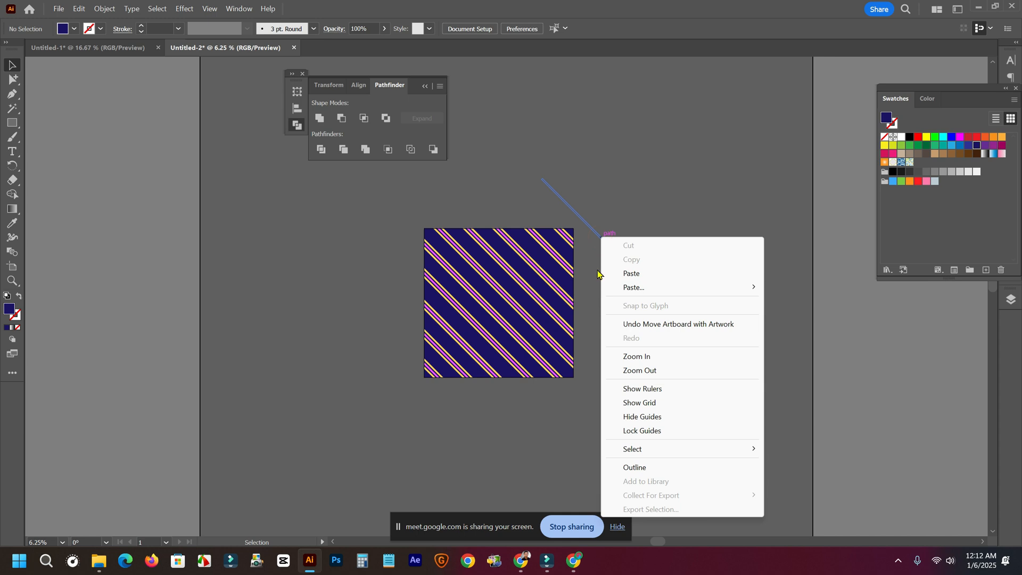
left_click(529, 292)
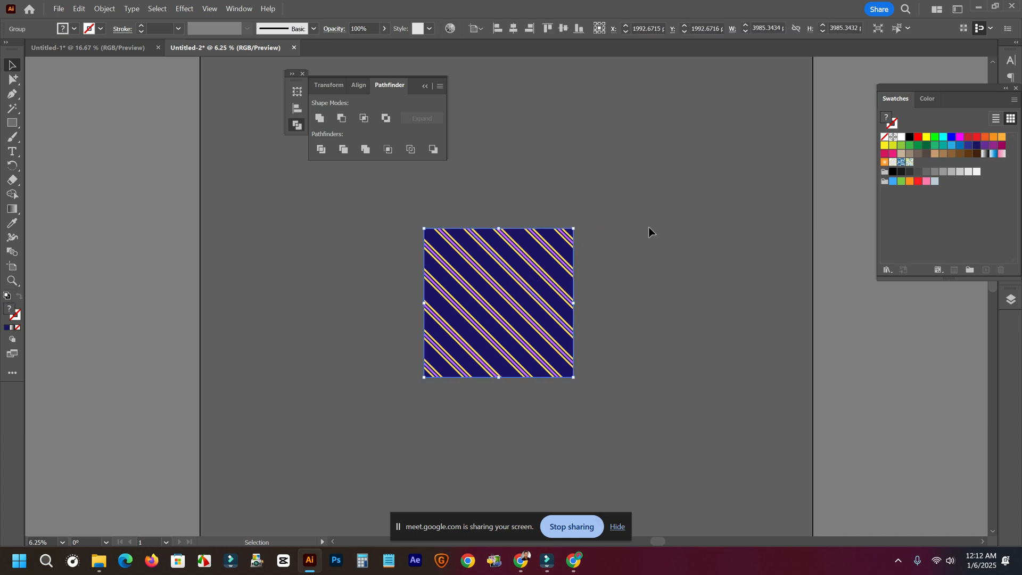
key("ctrl+z")
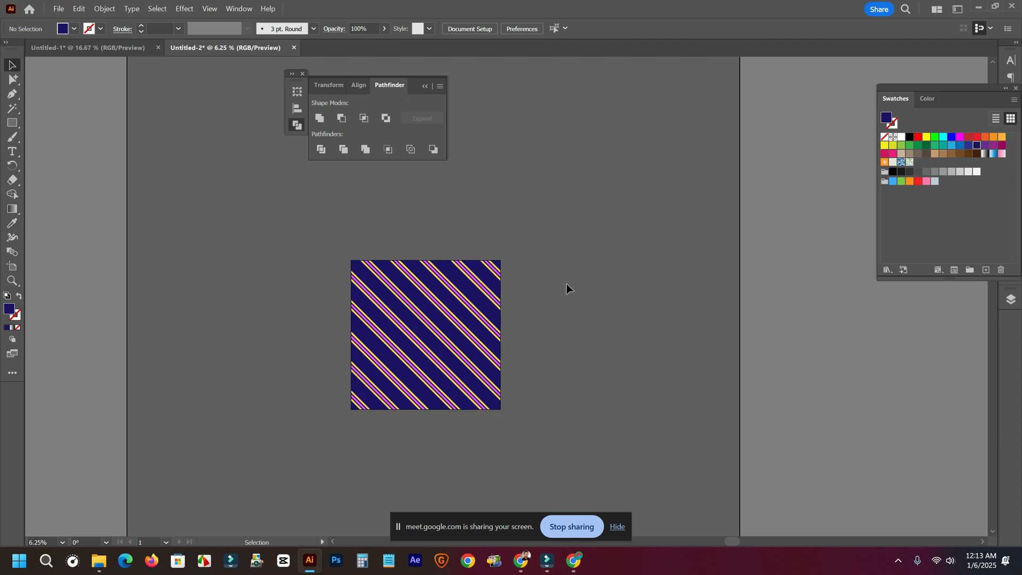
key("ctrl+a")
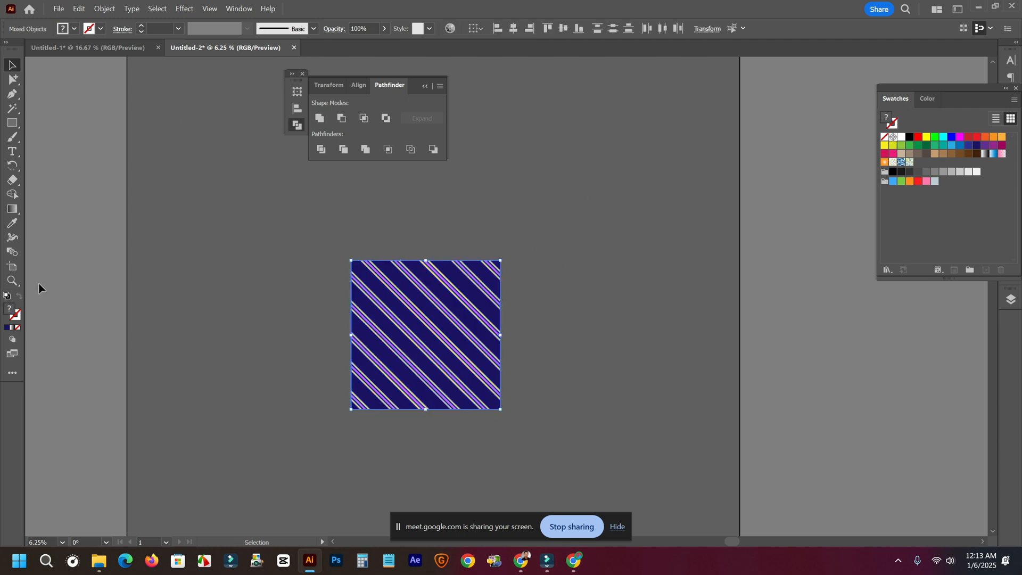
double_click(7, 312)
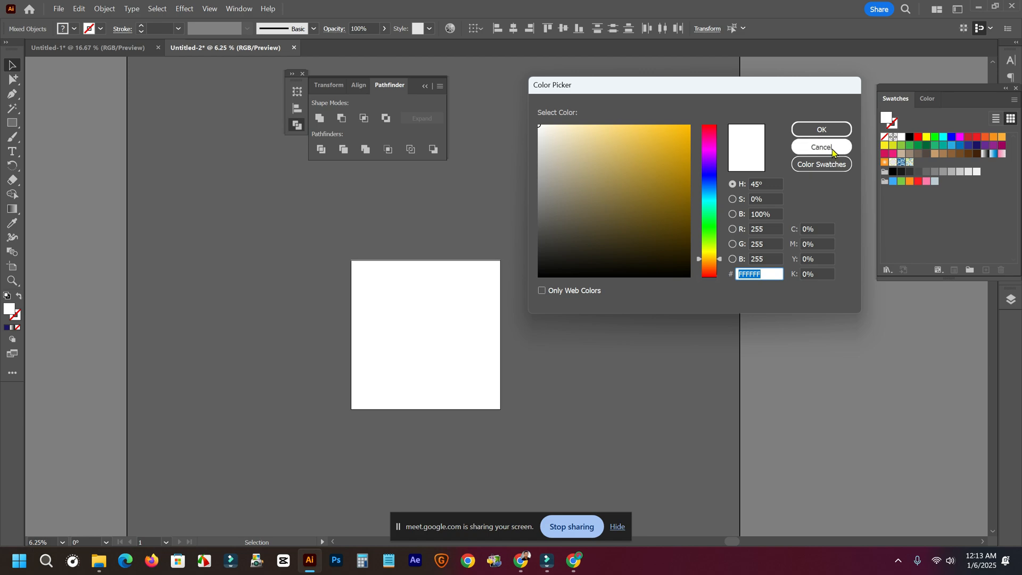
left_click(822, 147)
Switch to Outline view, clear the selection and examine the canvas around the square for stray stripe paths.
key("ctrl+y")
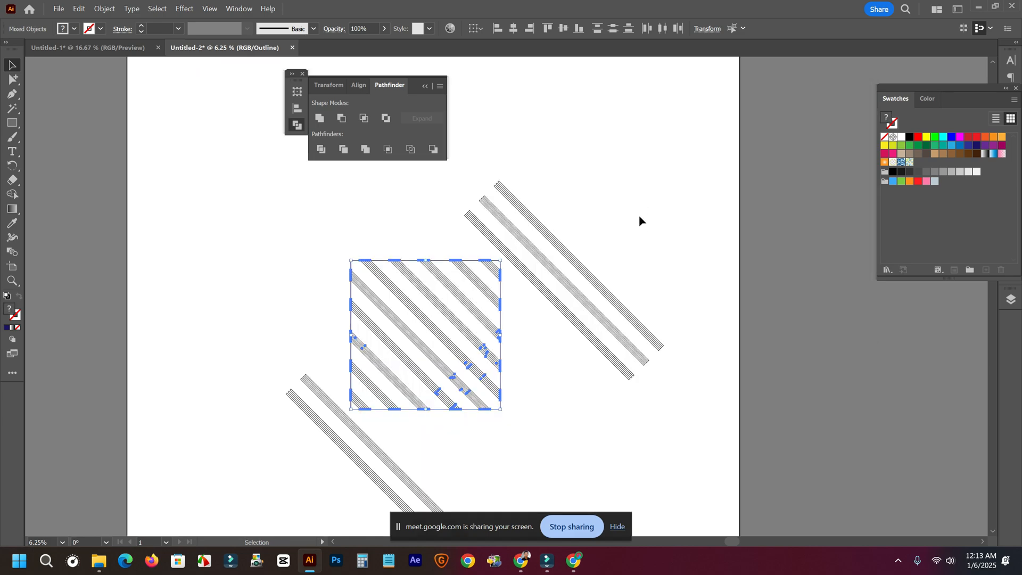
left_click(641, 226)
scroll(650, 278, "down", 1)
scroll(666, 275, "up", 2)
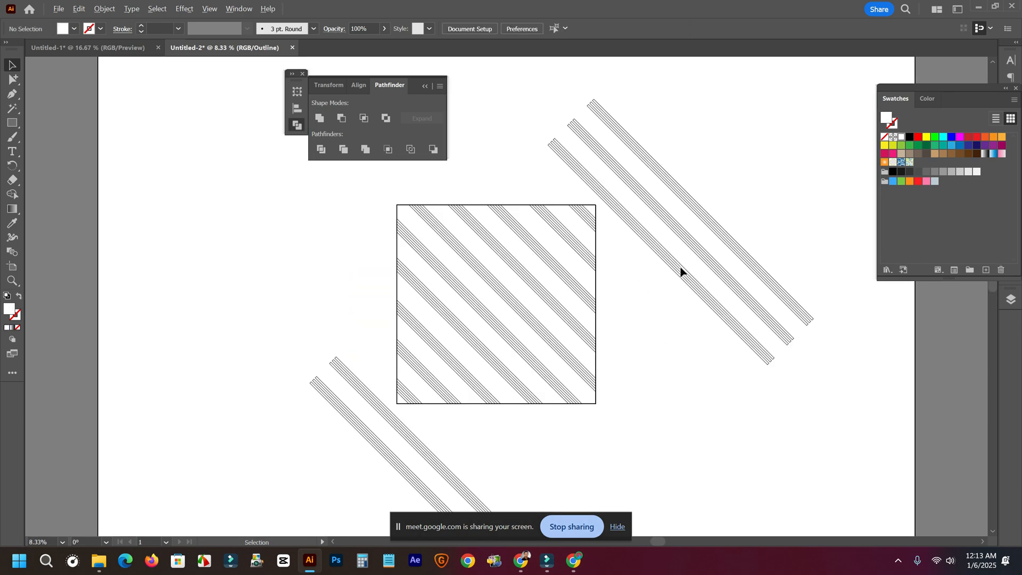
left_click_drag(680, 275, 648, 283)
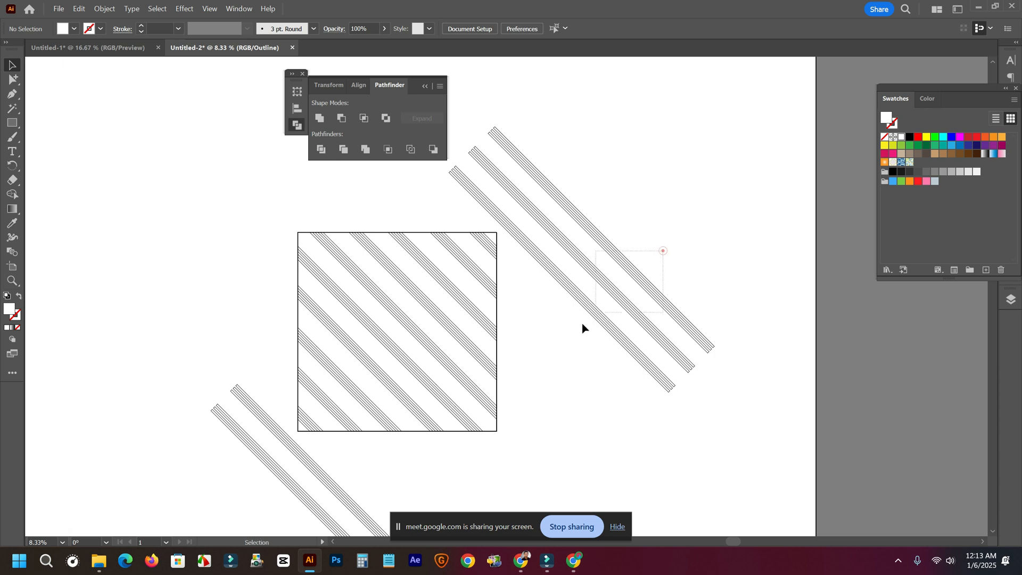
left_click_drag(620, 230, 639, 217)
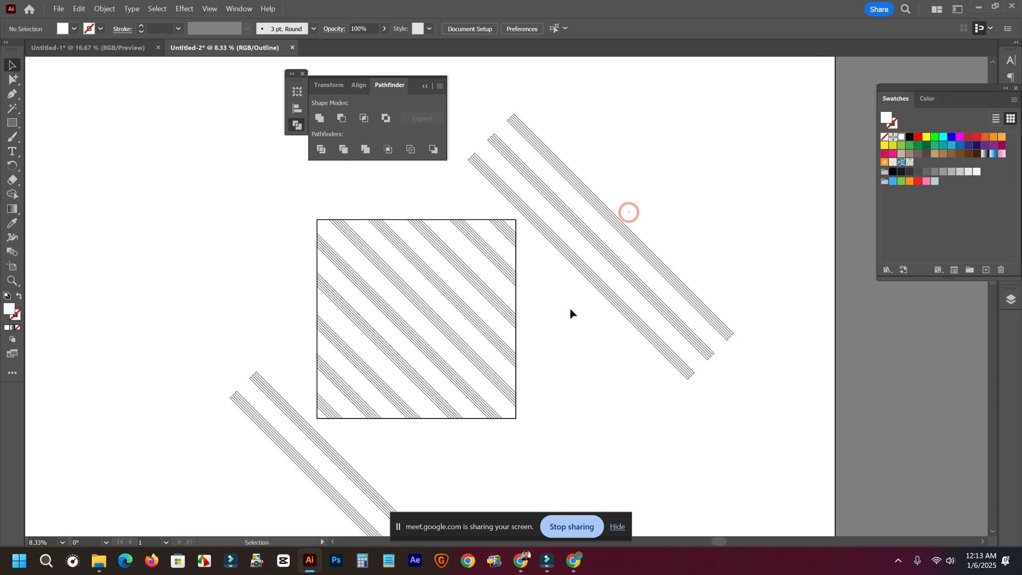
Try to select the stray stripes outside the square with the Direct Selection tool, and switch back to Preview view.
left_click(12, 80)
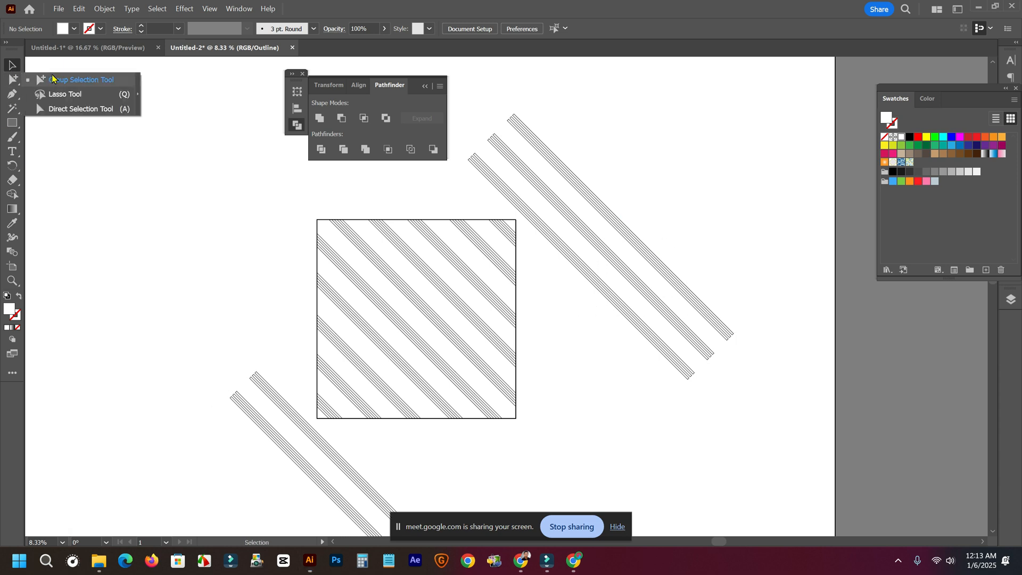
left_click(78, 109)
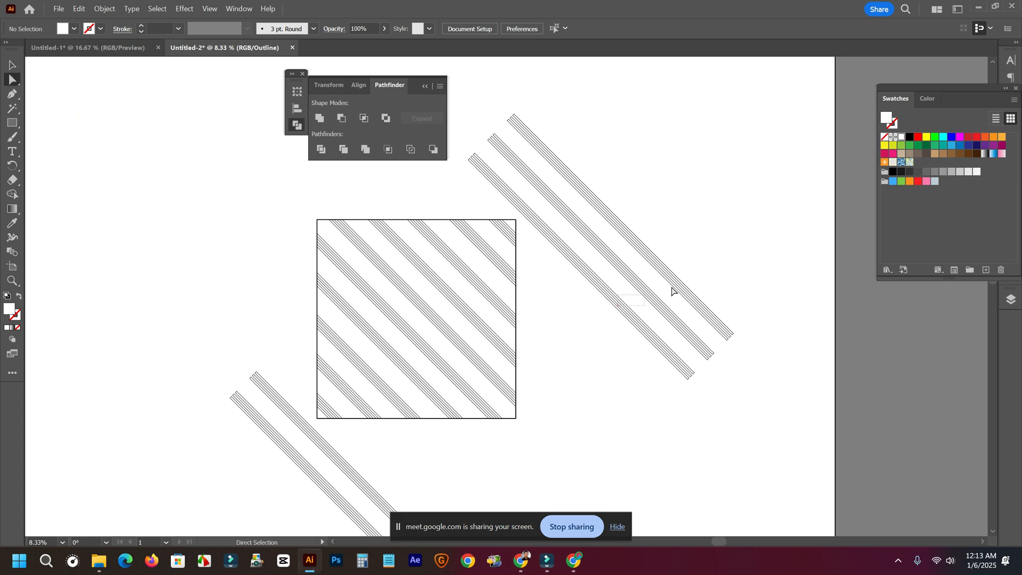
left_click(618, 304)
scroll(580, 346, "down", 5)
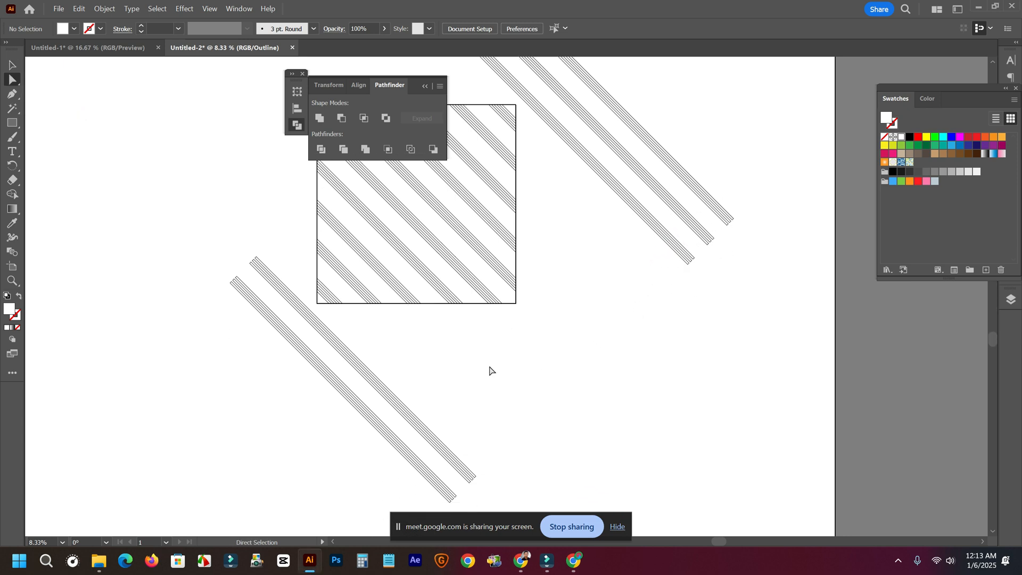
left_click_drag(490, 367, 285, 442)
key("ctrl")
key("ctrl")
key("ctrl+y")
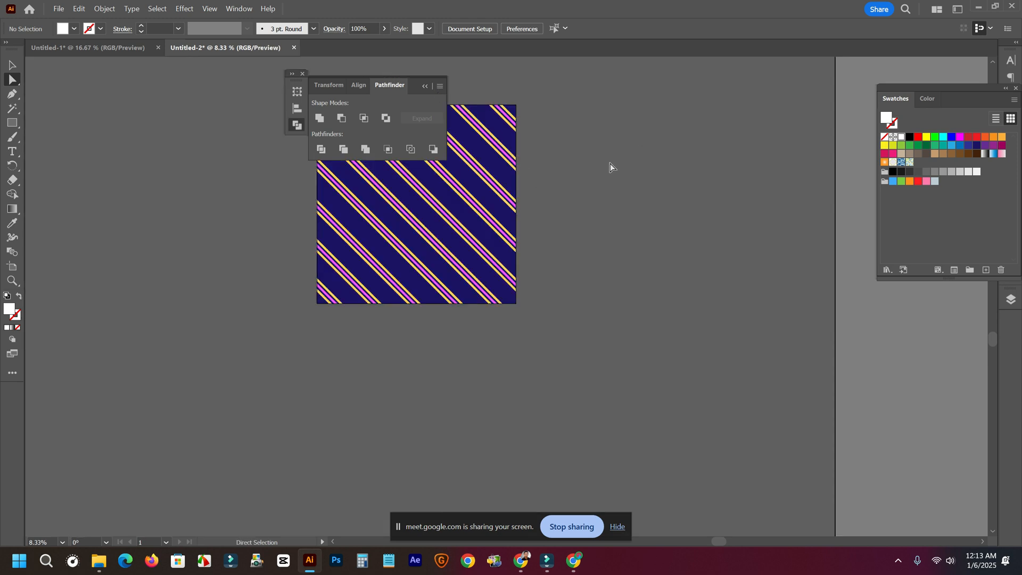
Select across the striped square with the Direct Selection tool to check for stray paths, and clear the selection.
left_click_drag(598, 177, 571, 296)
right_click(567, 269)
left_click(542, 310)
right_click(580, 286)
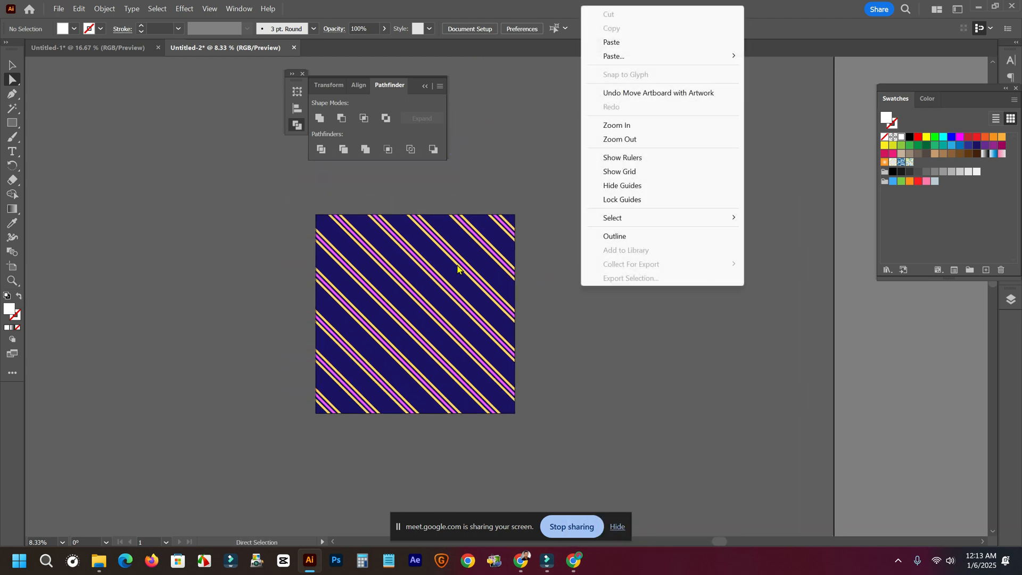
left_click_drag(220, 210, 578, 415)
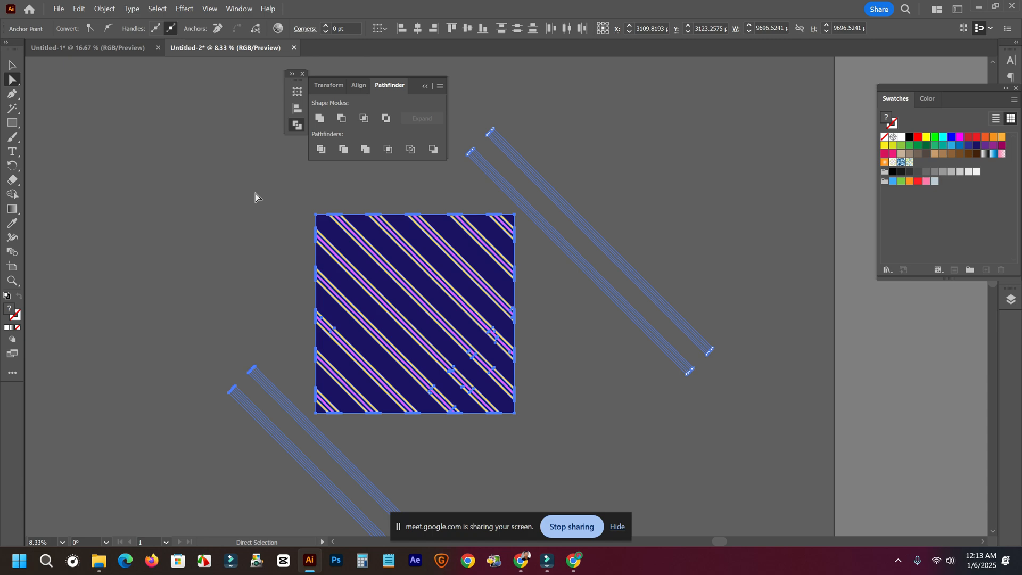
left_click(188, 163)
left_click(57, 9)
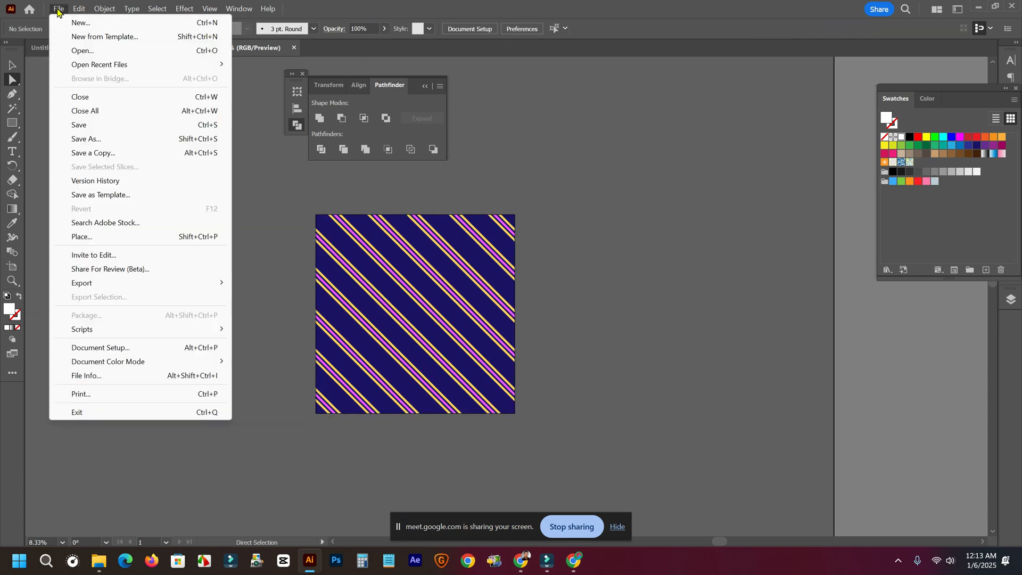
left_click(280, 198)
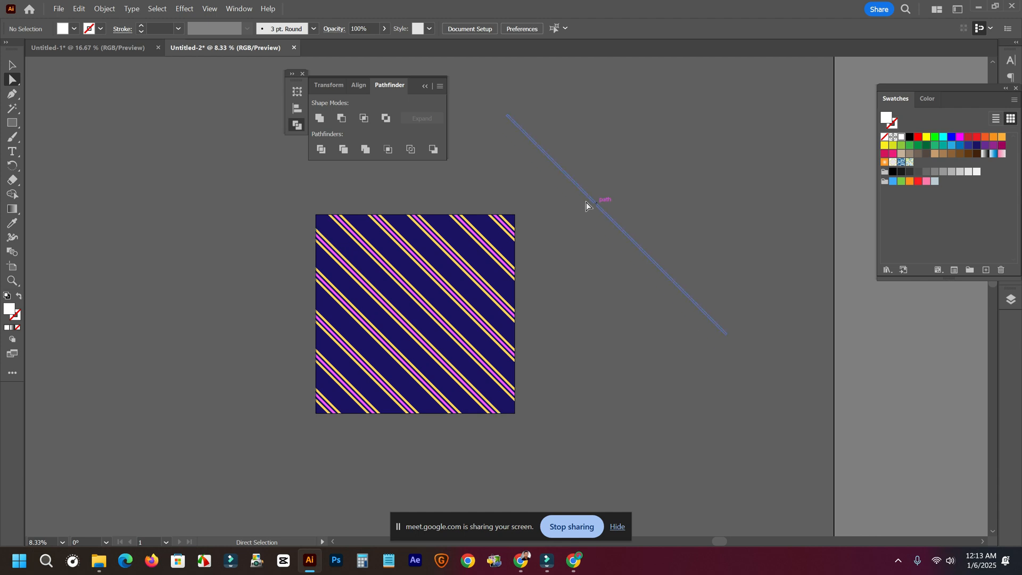
Show the contents of Layer 1 in the Layers list and switch to Outline view.
left_click(1013, 302)
left_click(887, 277)
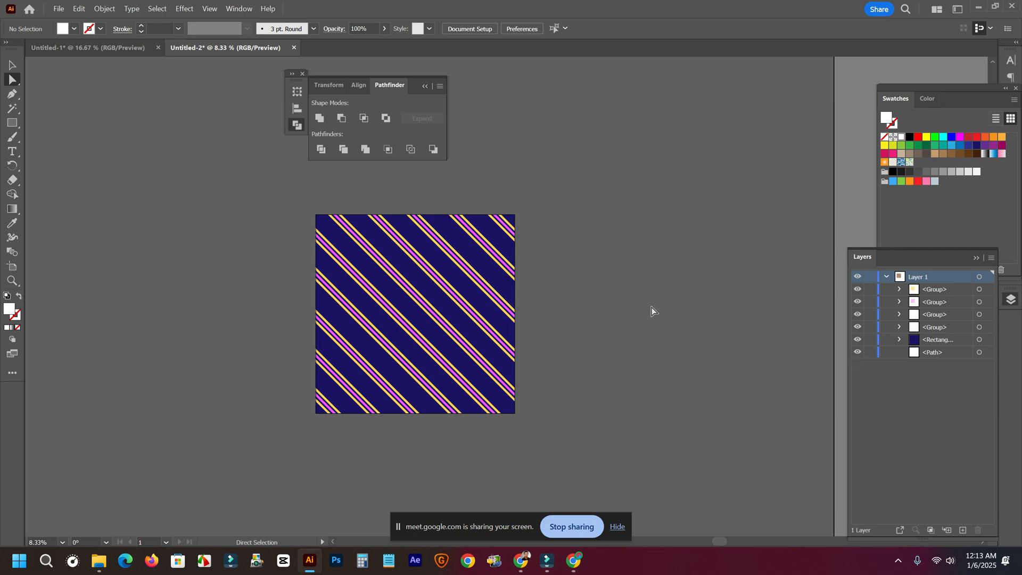
key("ctrl+y")
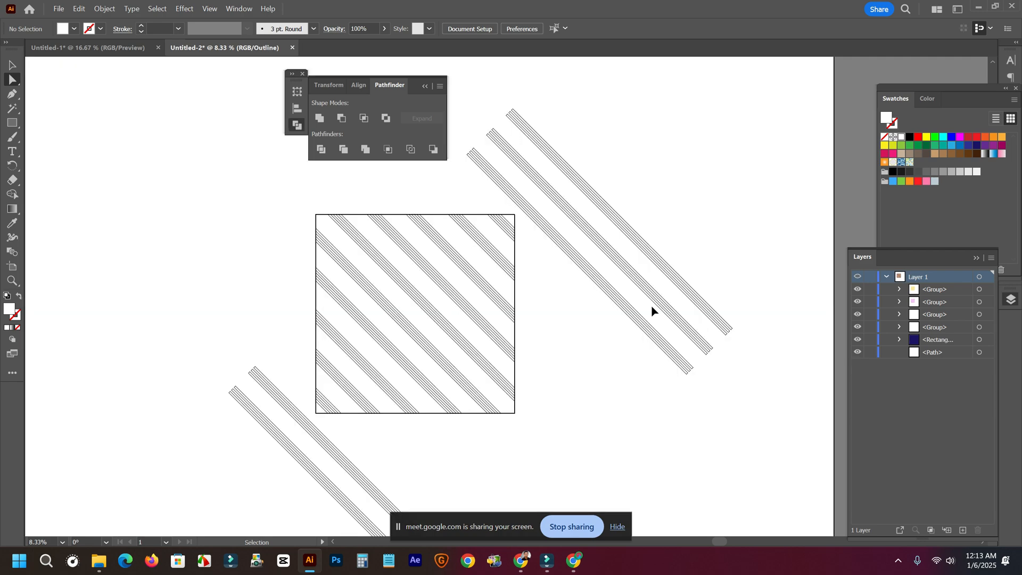
Check the path, rectangle and second group by toggling their visibility, and expand the second group in the layer list.
left_click(859, 353)
left_click(858, 341)
left_click(858, 303)
left_click(859, 303)
left_click(859, 303)
left_click(899, 303)
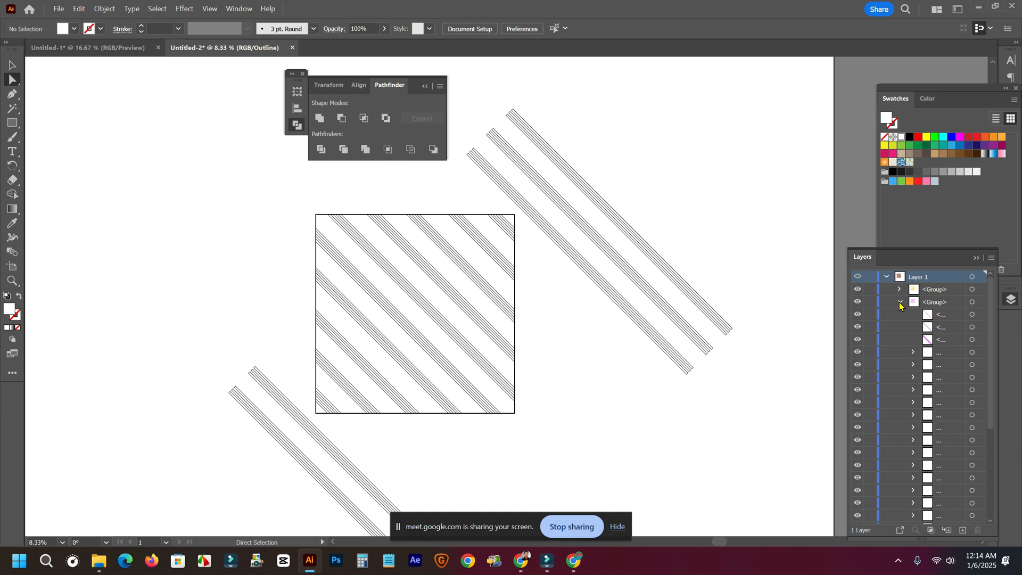
Collapse the second group, and check the topmost group and Layer 1 by toggling their visibility.
left_click(899, 303)
left_click(857, 289)
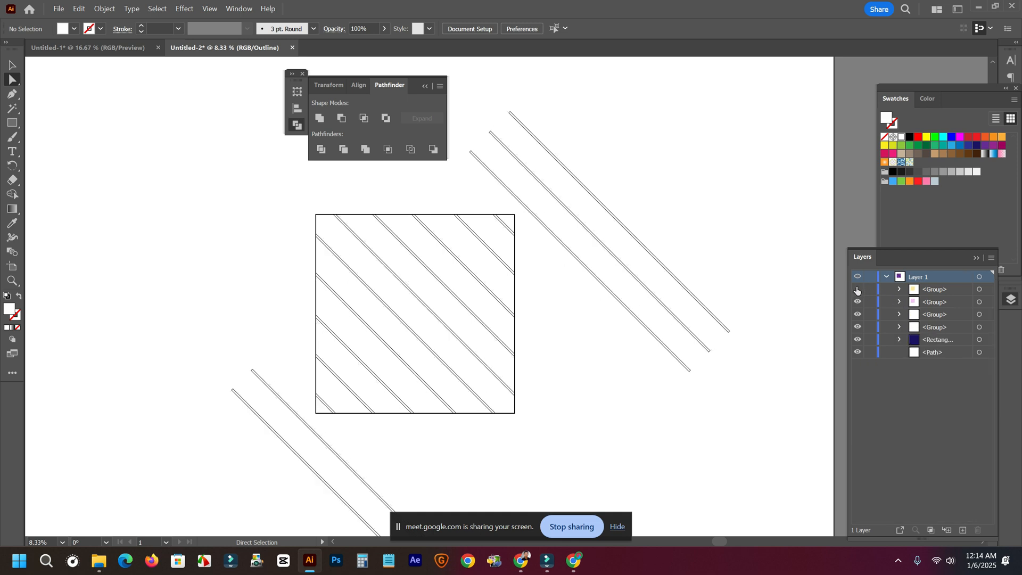
left_click(858, 290)
left_click(857, 291)
left_click(857, 290)
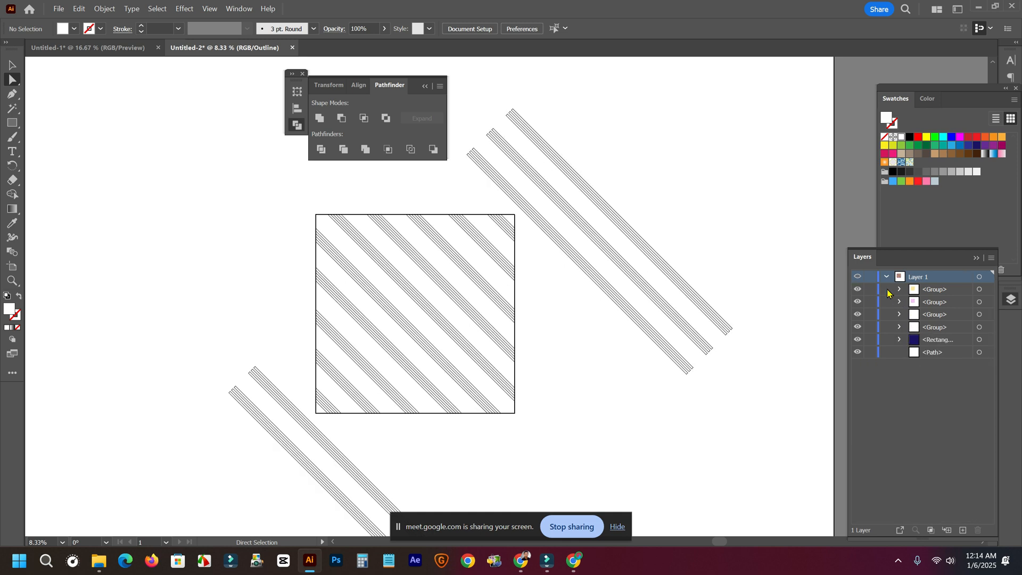
left_click(858, 276)
left_click(858, 276)
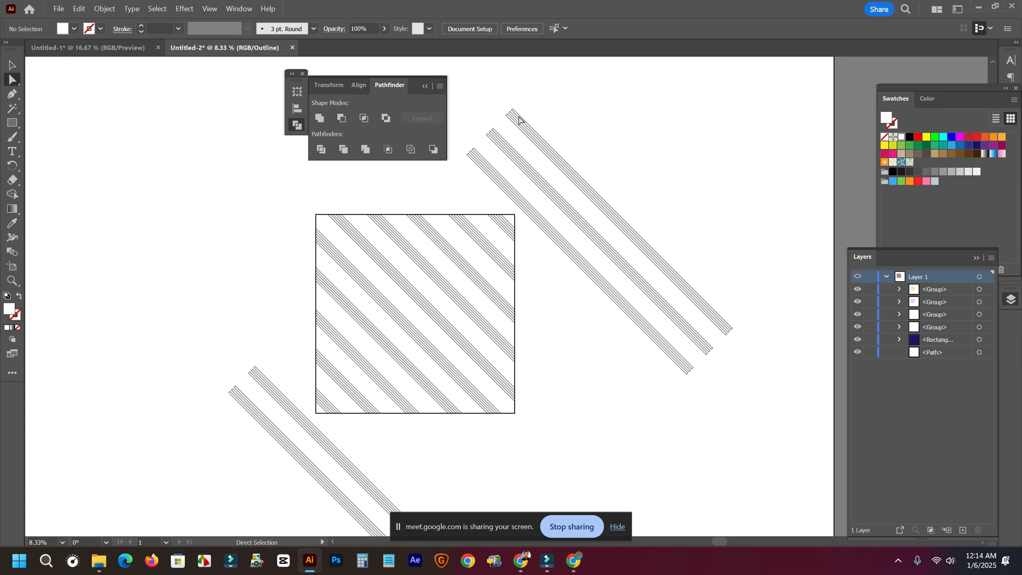
Collapse the Pathfinder controls, and return the artwork to Preview view with the Selection tool active.
left_click(427, 86)
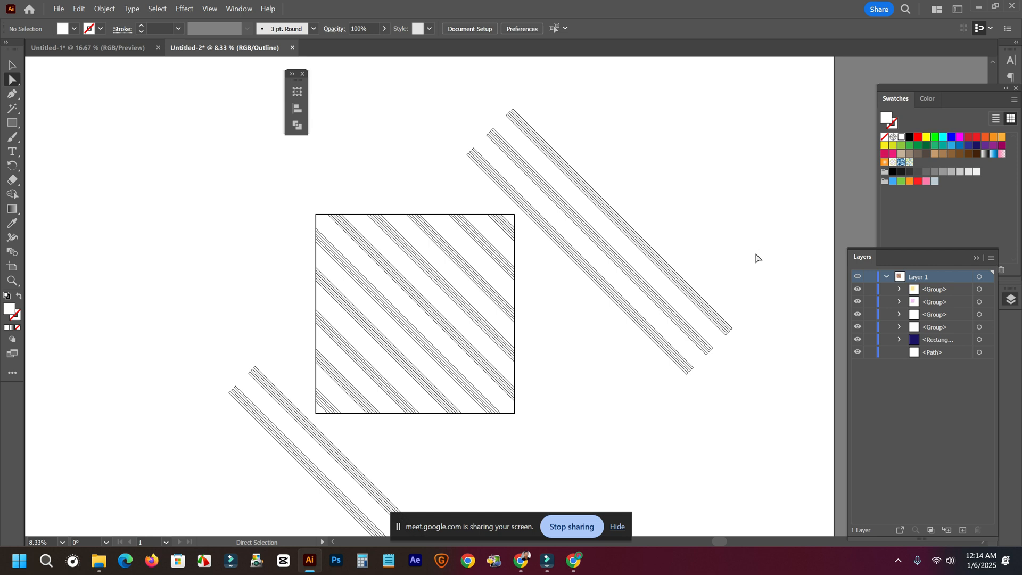
left_click(658, 301)
left_click(602, 337)
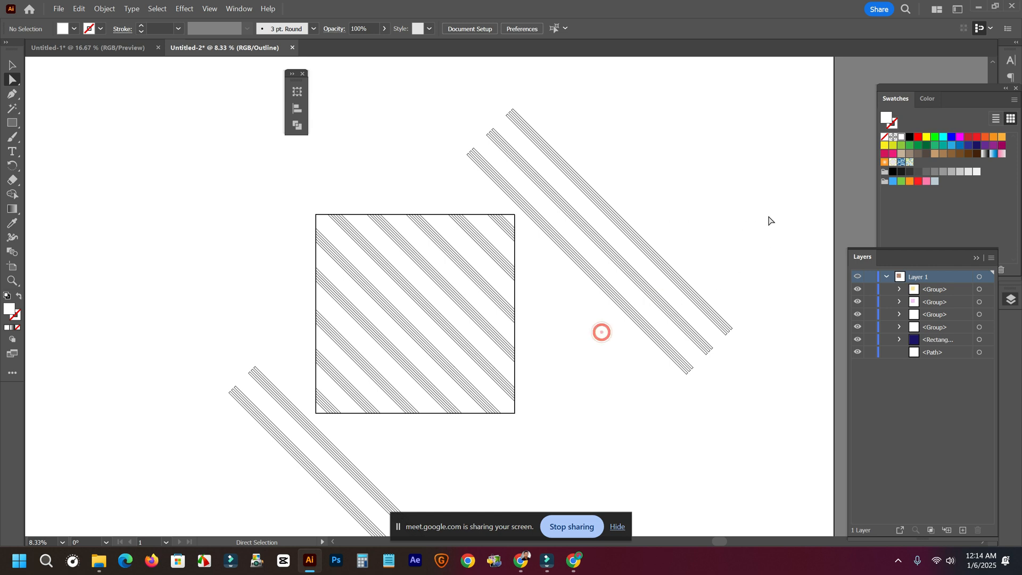
left_click(490, 137)
key("ctrl+y")
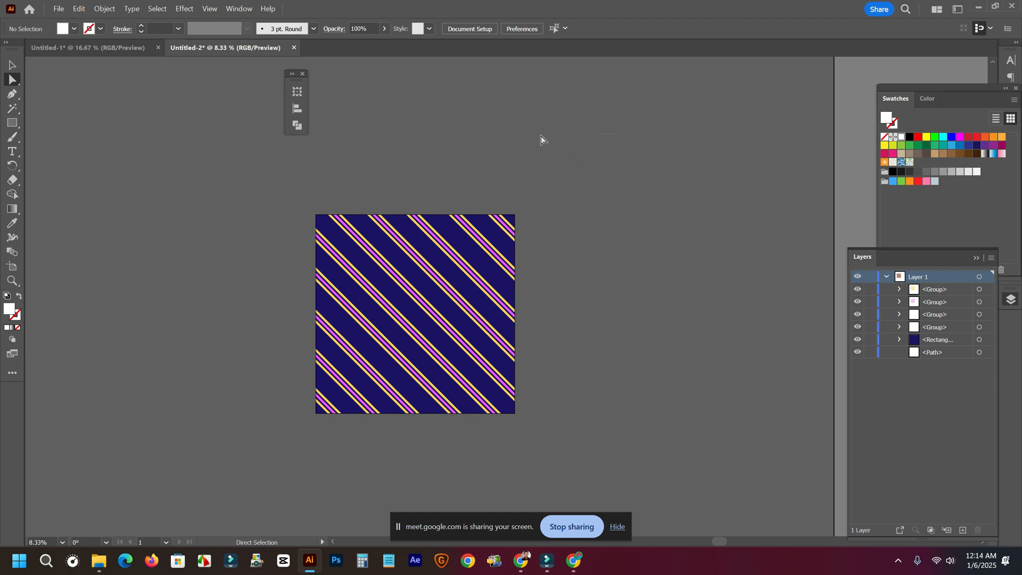
left_click(613, 133)
left_click(10, 65)
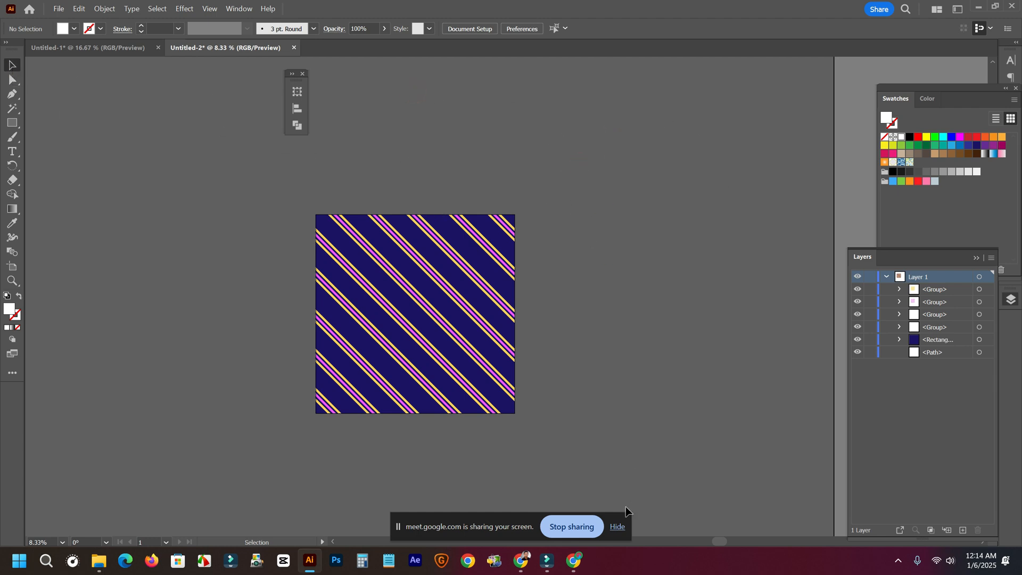
Hide the screen-sharing notice, and start saving a copy of the document under Save As in Illustrator EPS format.
left_click(618, 528)
key("space")
left_click_drag(634, 380, 633, 334)
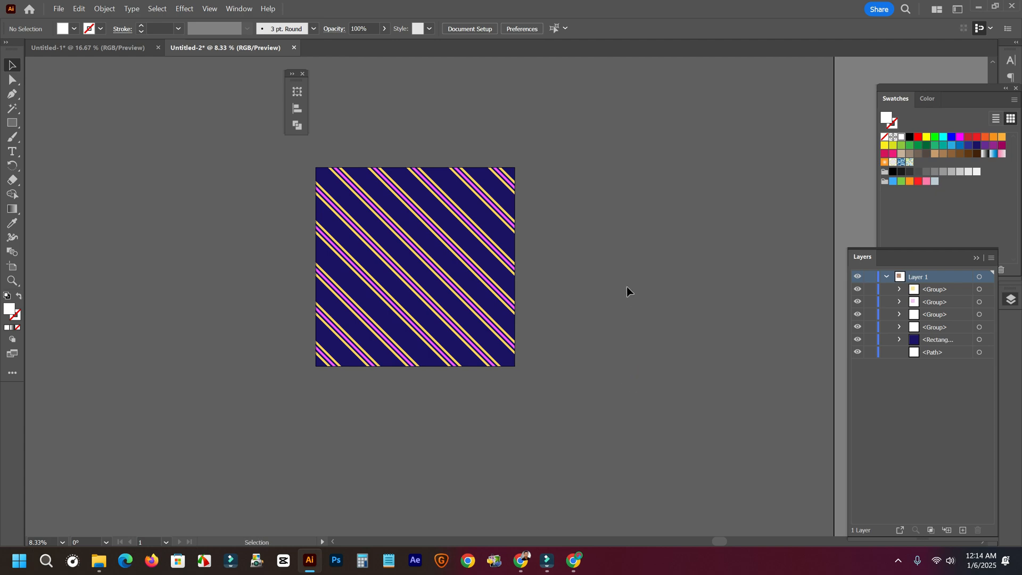
left_click(59, 9)
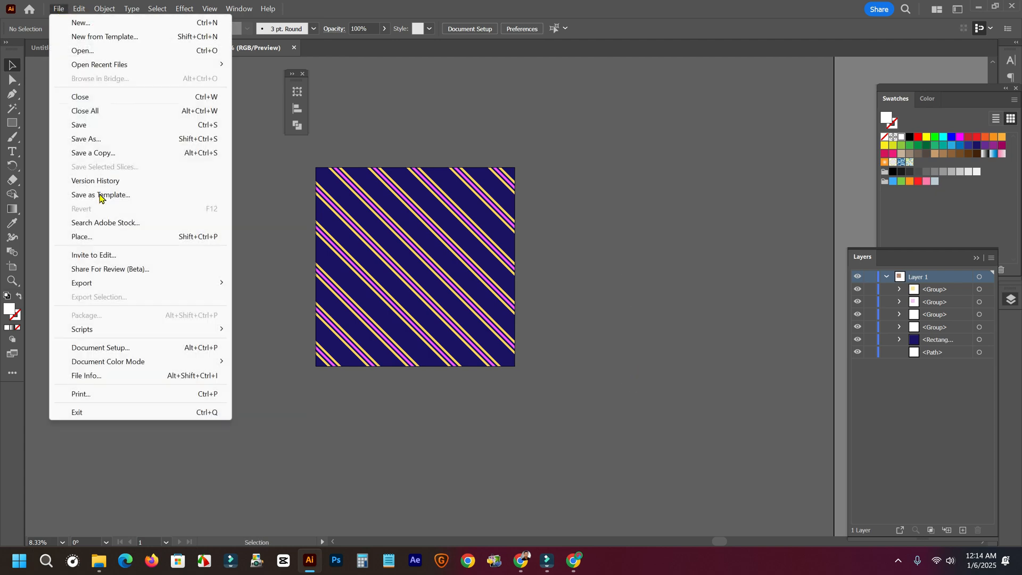
left_click(94, 140)
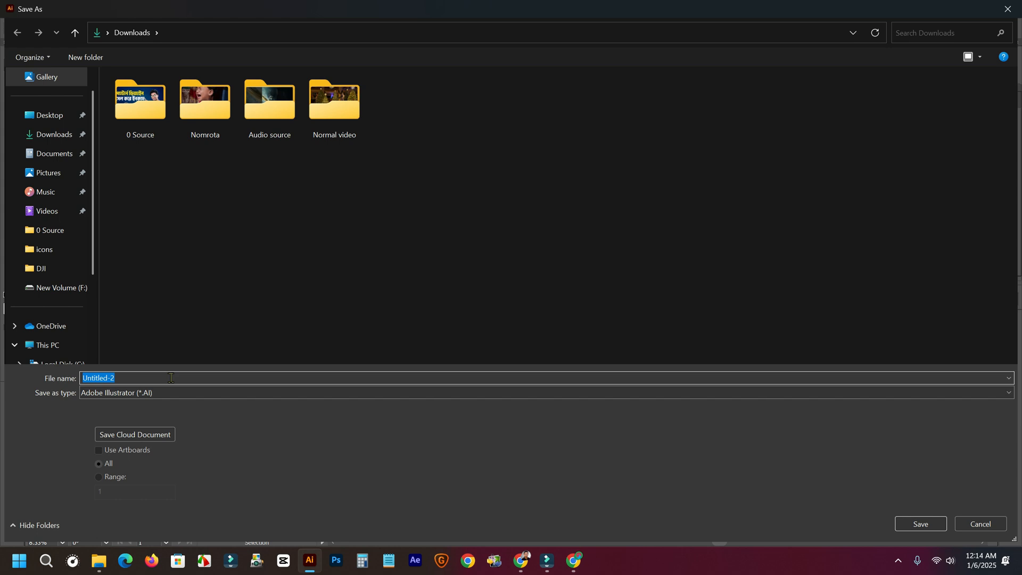
left_click(145, 392)
left_click(143, 412)
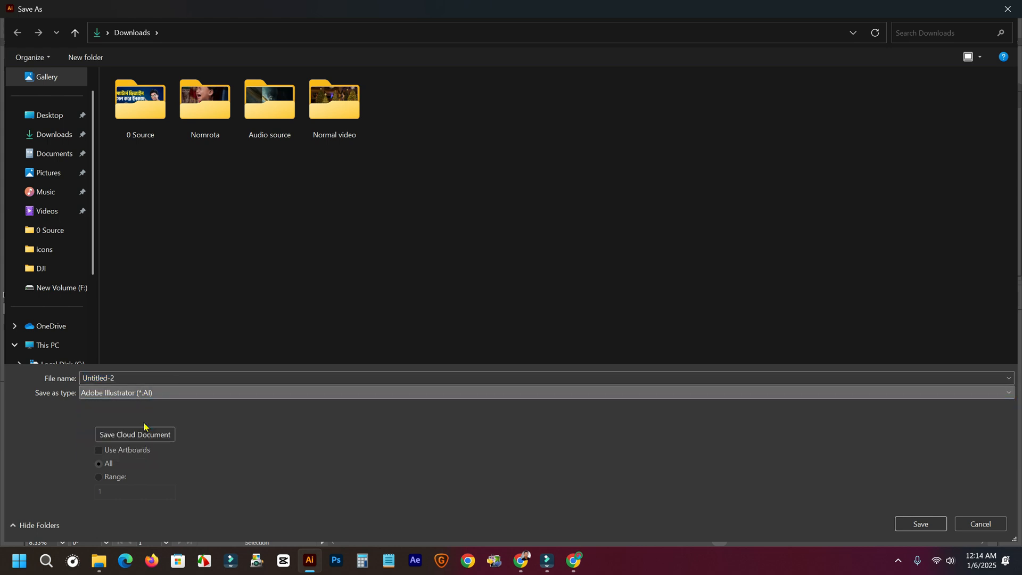
Name the EPS file Seamless Pattern 03, based on the existing Seamless Pattern 02, and save it in Downloads.
left_click(127, 378)
left_click(141, 106)
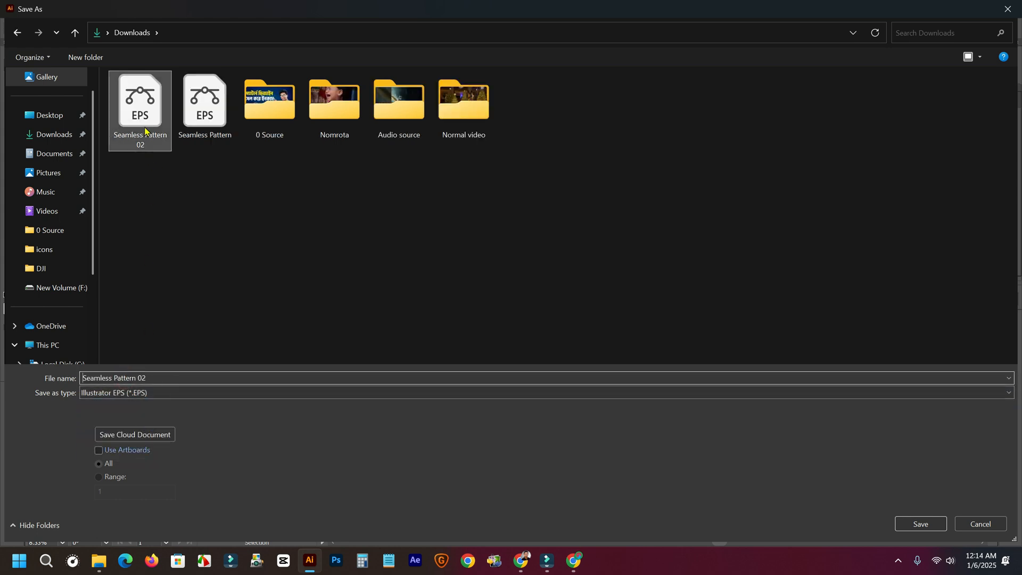
left_click(151, 378)
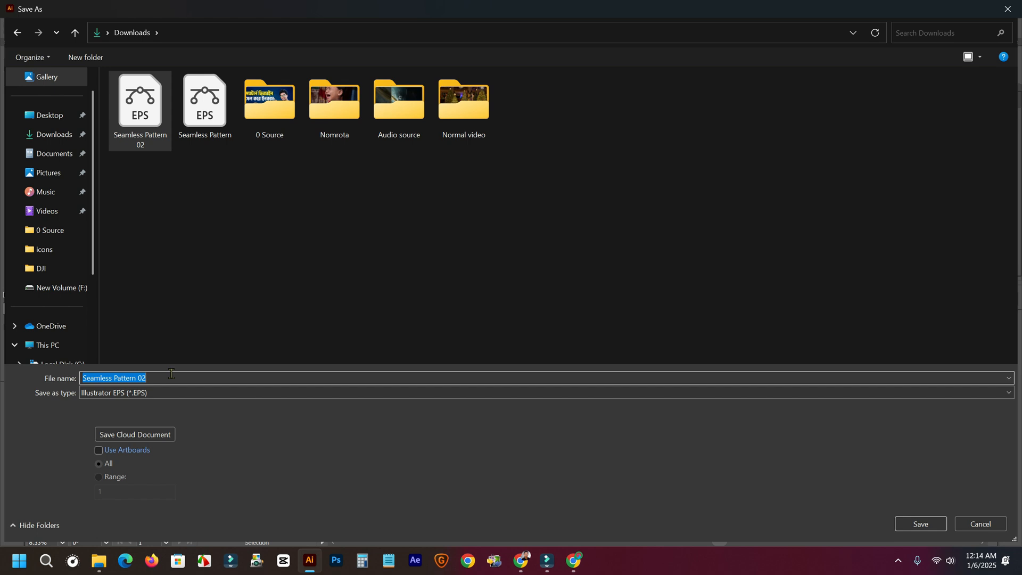
left_click(171, 374)
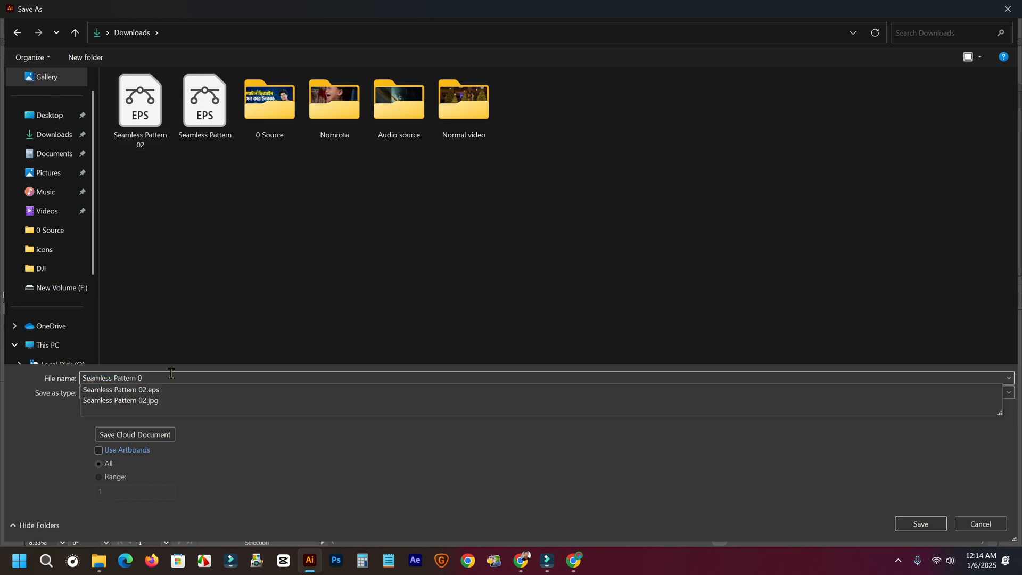
type("3")
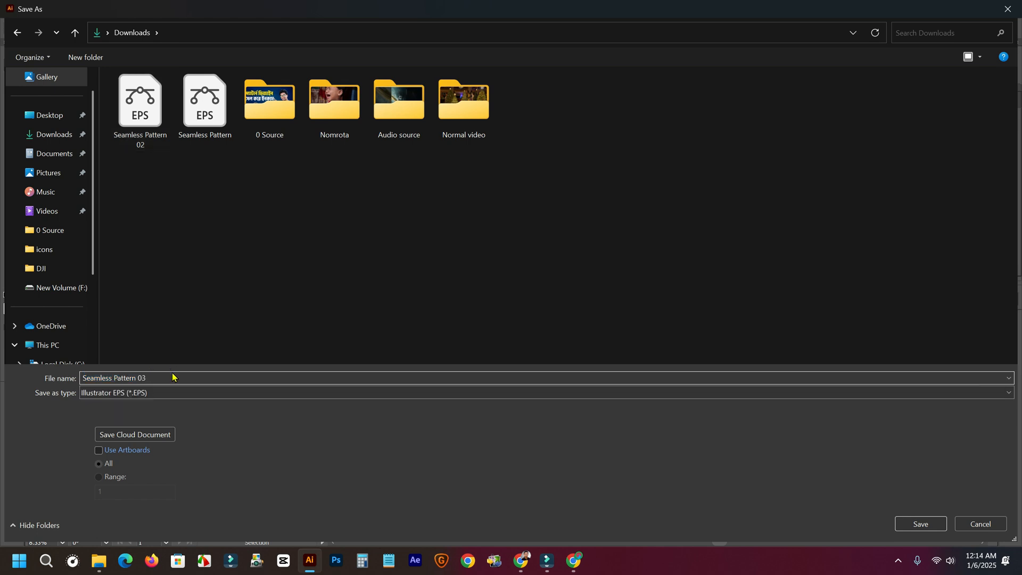
left_click(920, 523)
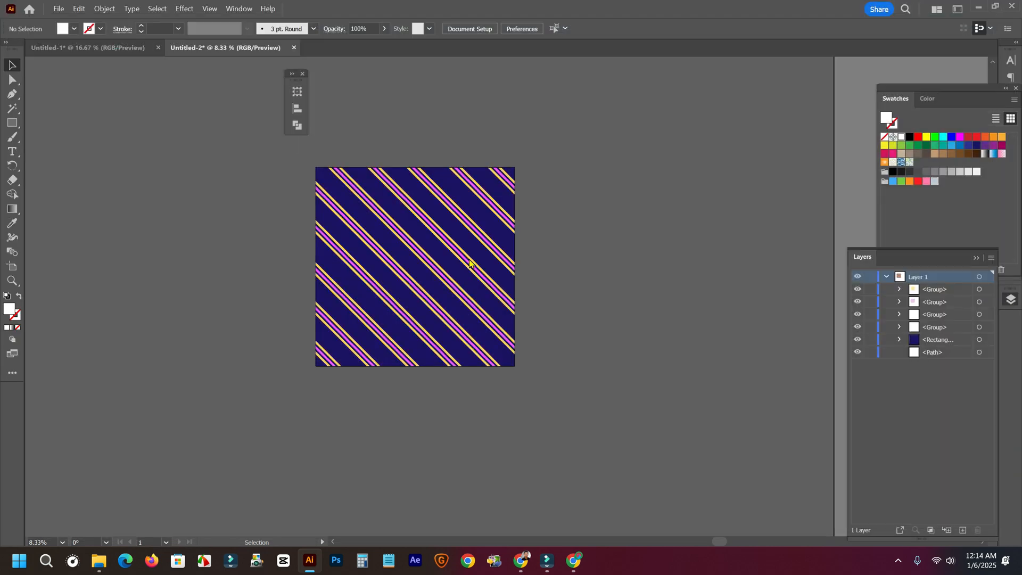
Set the EPS version to Illustrator 10 EPS and accept the EPS options.
left_click(213, 94)
left_click(215, 225)
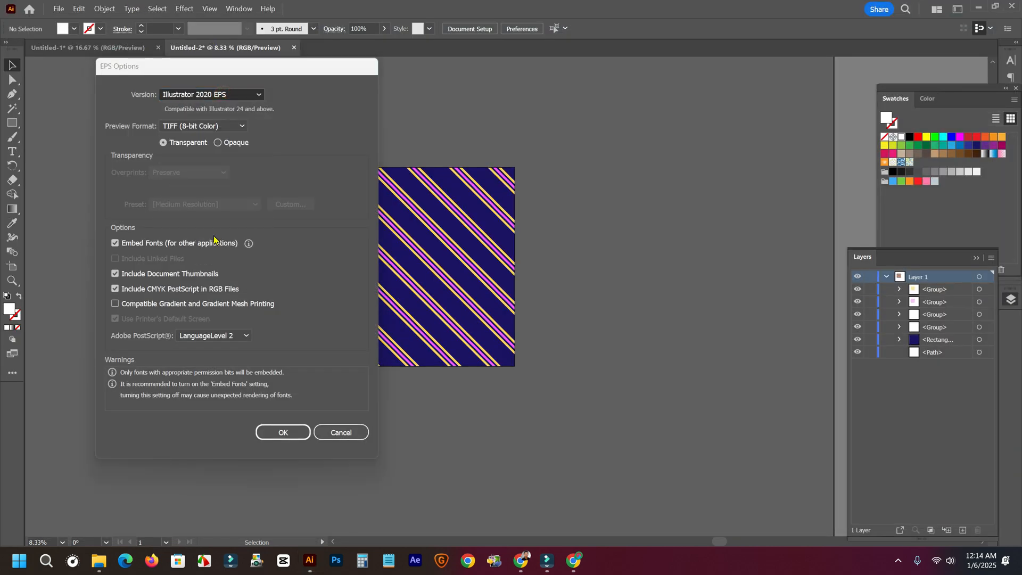
left_click(282, 421)
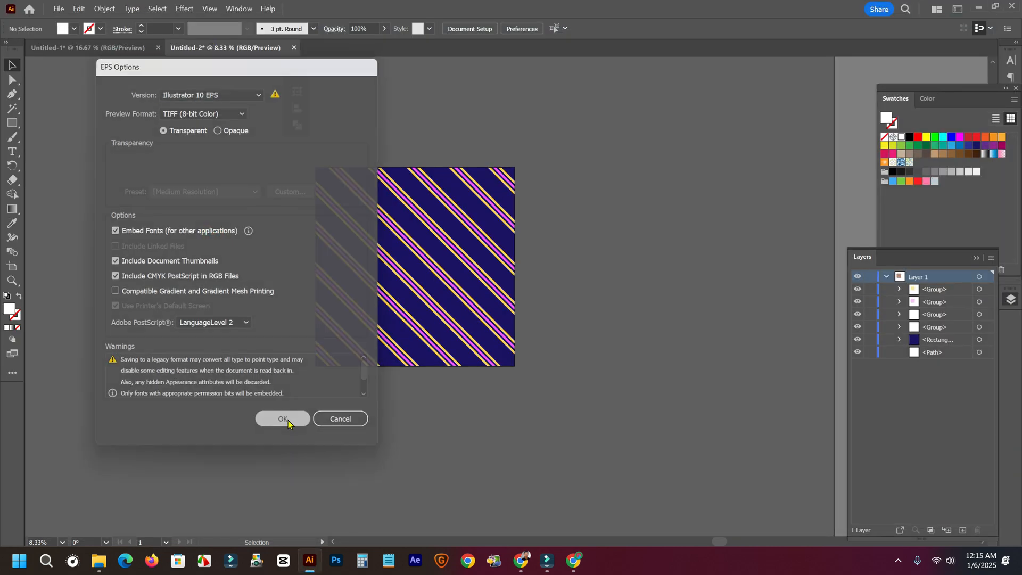
Switch to the Google Meet call in Chrome and admit all waiting participants.
left_click(977, 8)
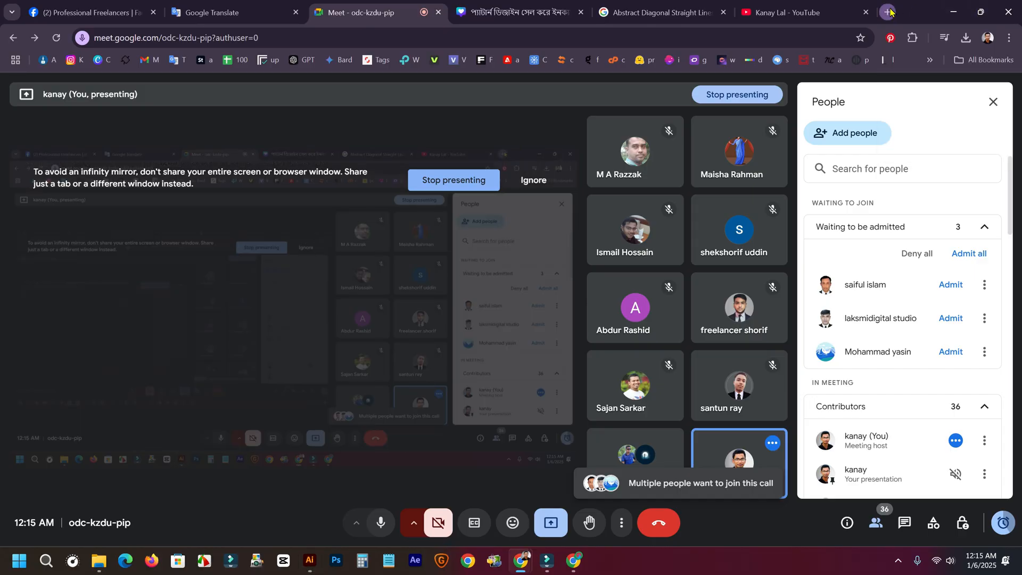
left_click(888, 12)
left_click(330, 12)
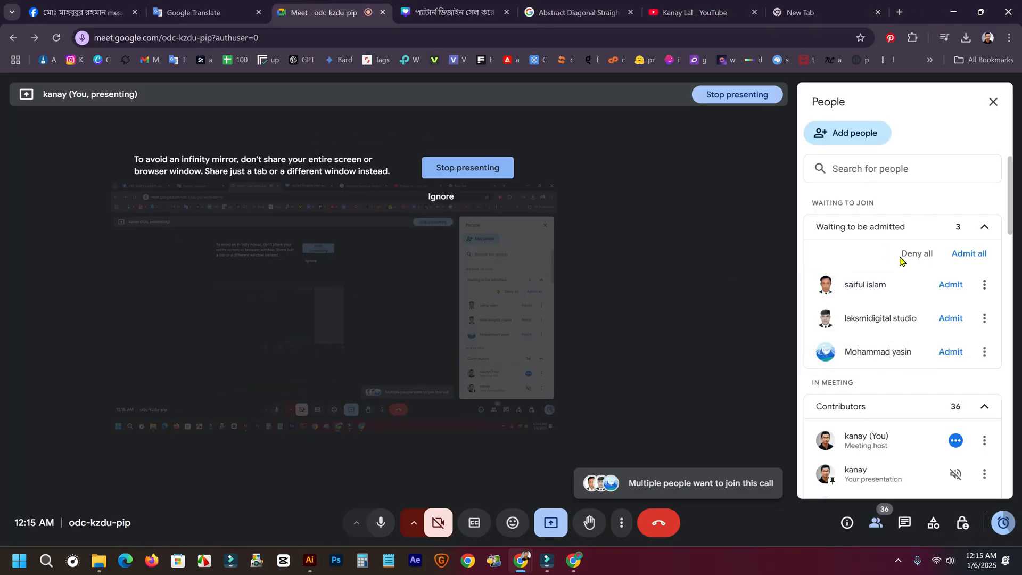
left_click(969, 254)
left_click(605, 338)
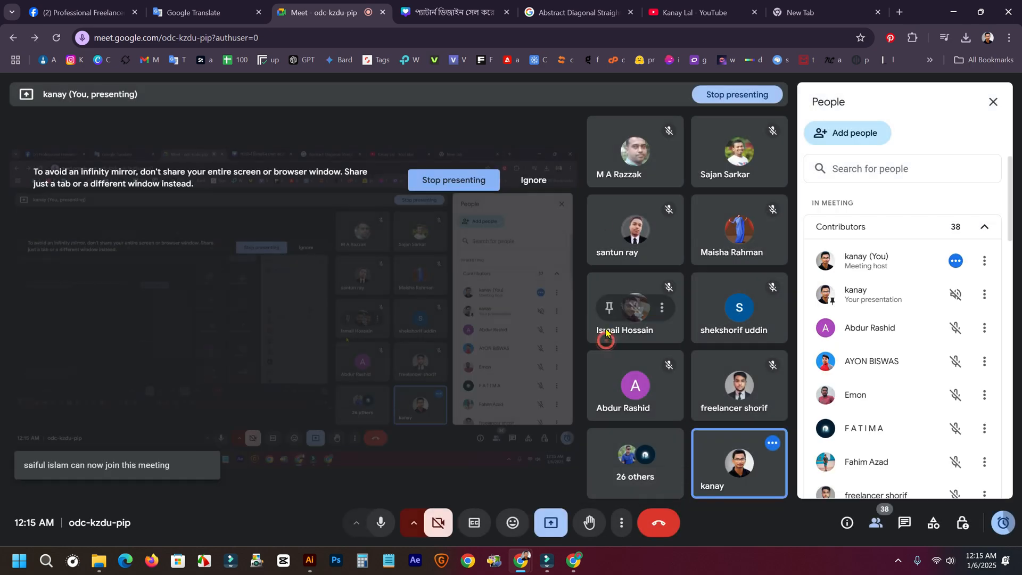
Open the Shutterstock contributor dashboard at submit.shutterstock.com/dashboard in the new browser tab.
left_click(820, 12)
left_click(330, 35)
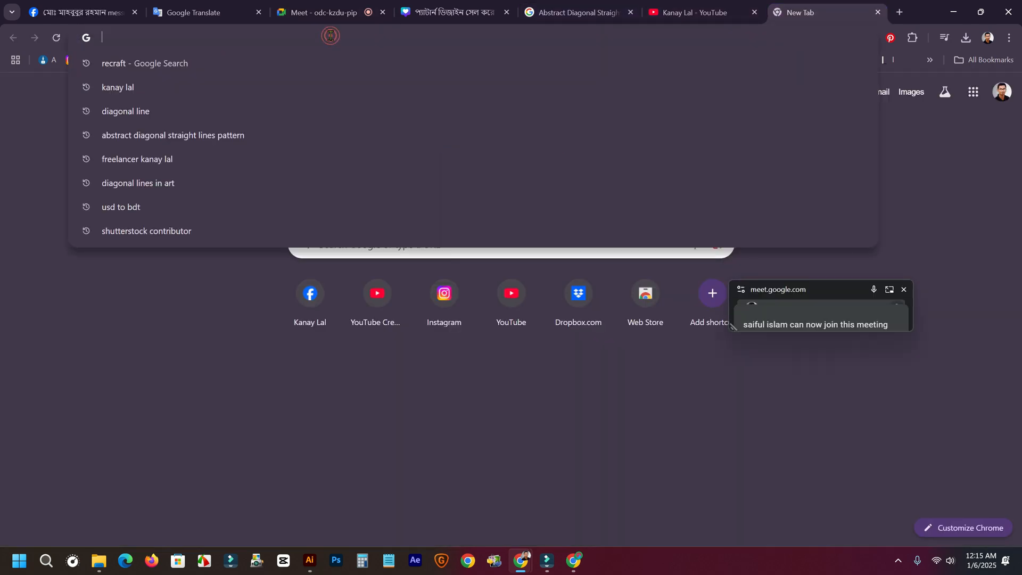
type("sh")
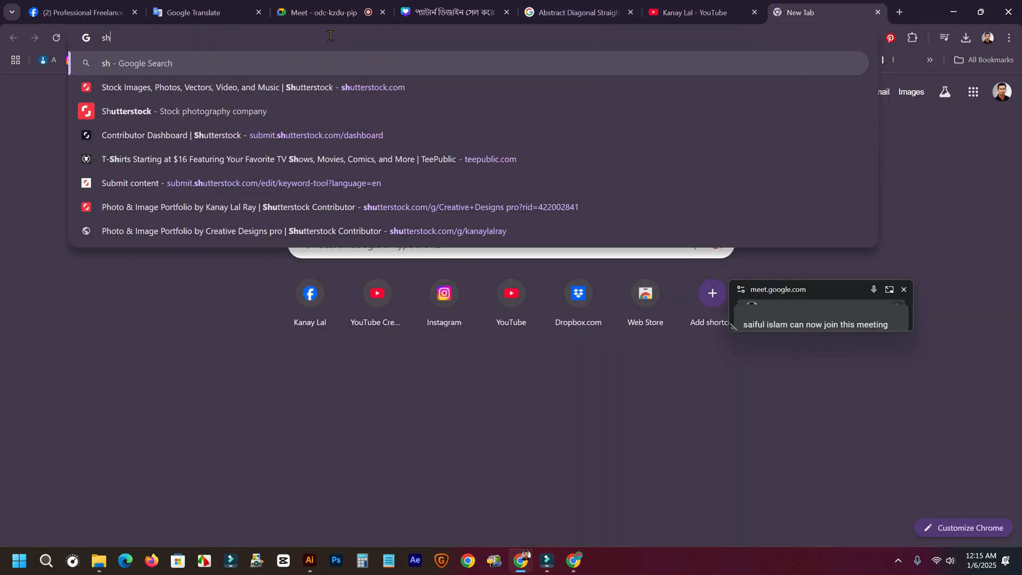
key("BackSpace")
type("ubmit.shutterstock.com/dashboard")
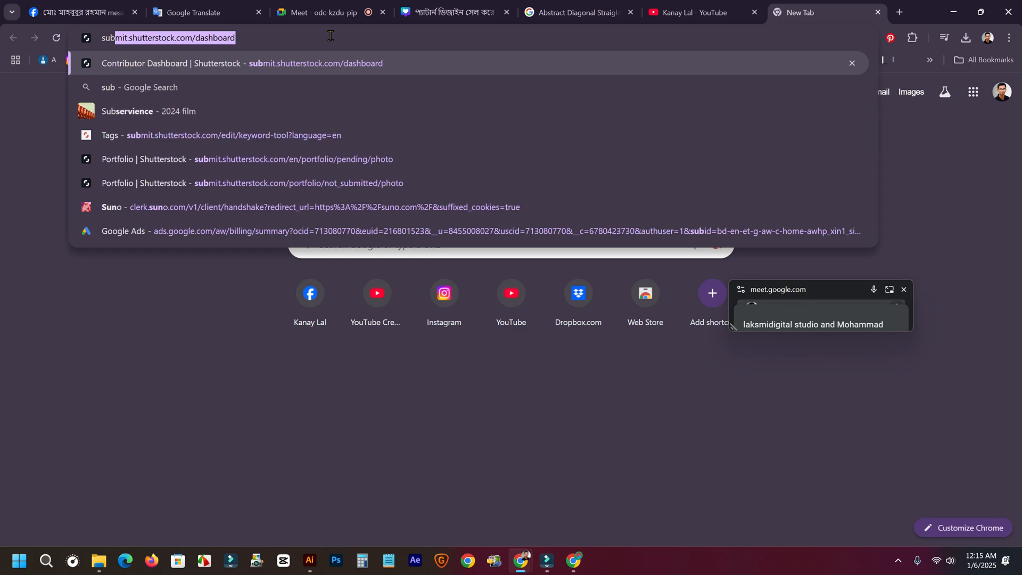
key("Return")
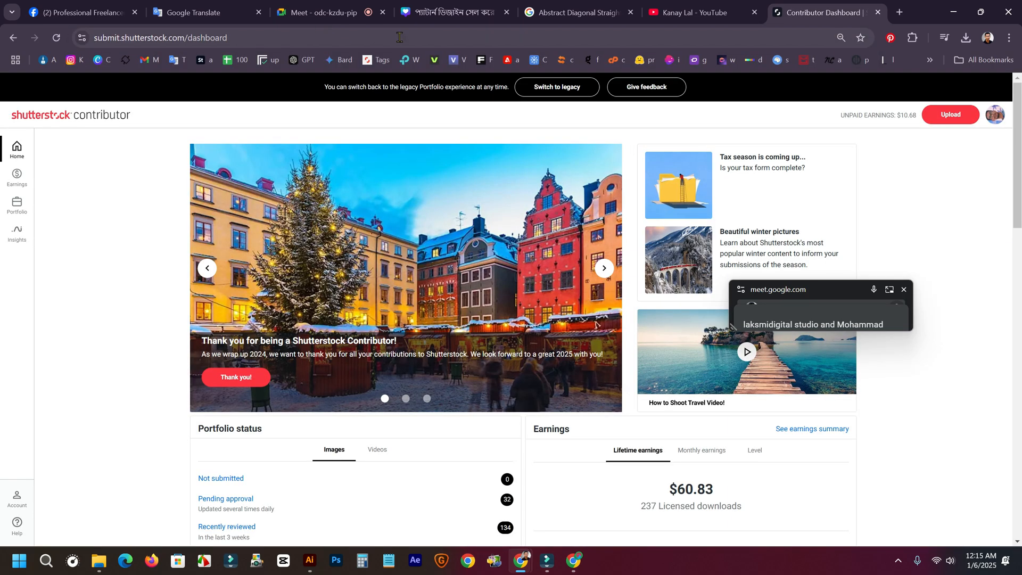
Upload Seamless Pattern 03.eps from the Downloads folder to the Shutterstock contributor account.
left_click(925, 109)
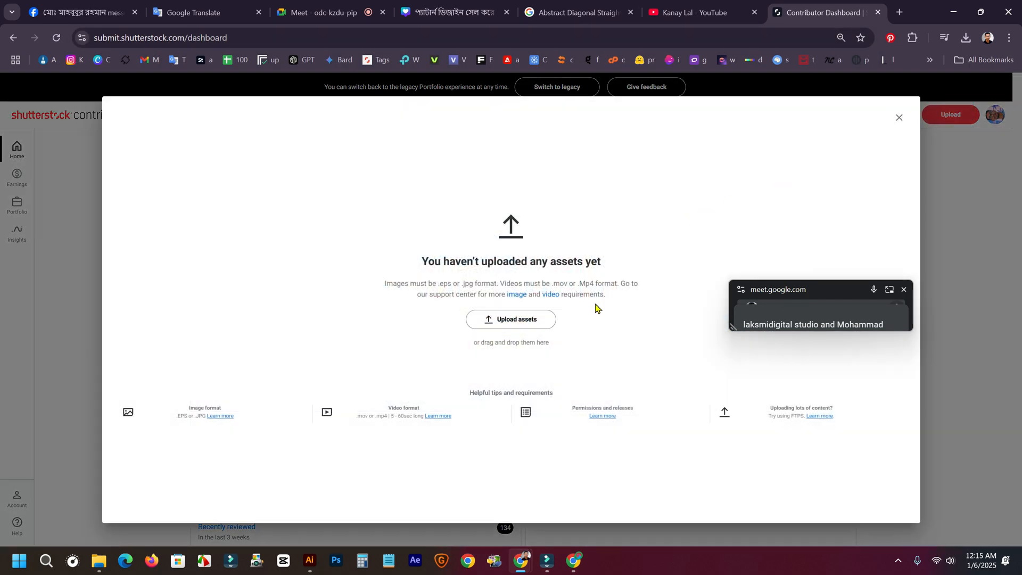
left_click(531, 319)
left_click(59, 166)
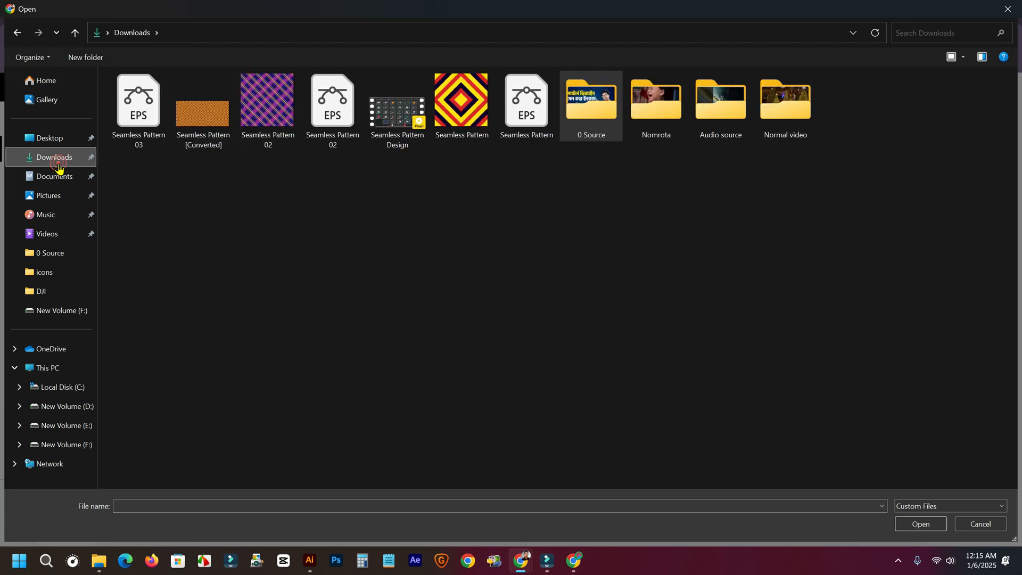
double_click(142, 128)
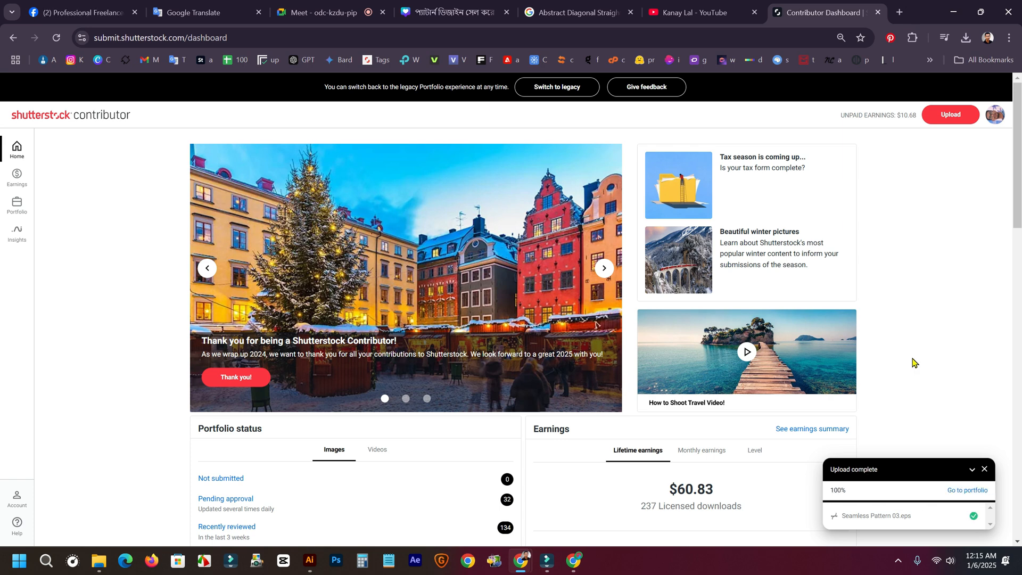
Go to the portfolio's not-submitted images and reload the page until the uploaded Seamless Pattern 03.eps is listed.
left_click(962, 497)
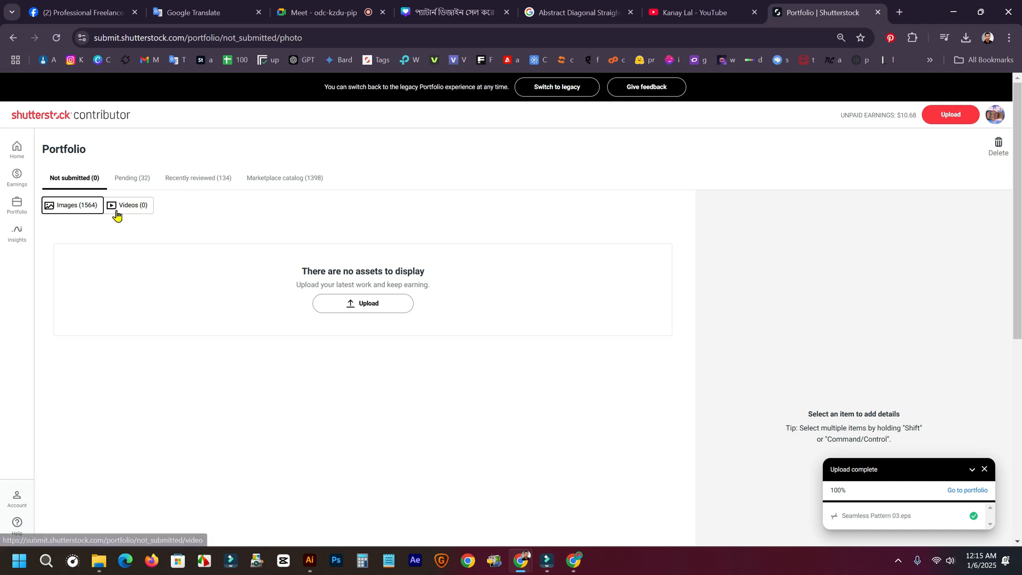
left_click(970, 495)
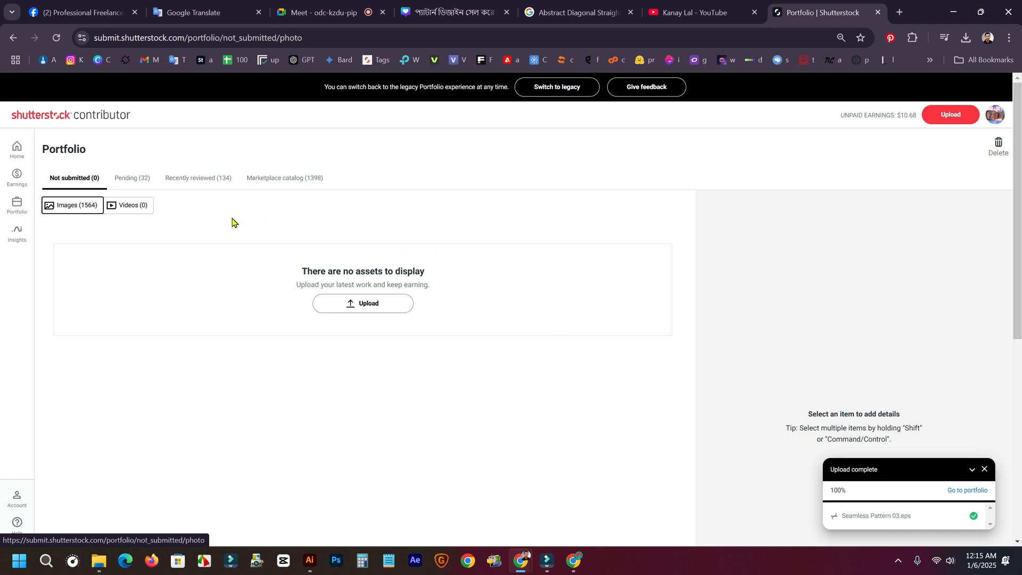
right_click(213, 240)
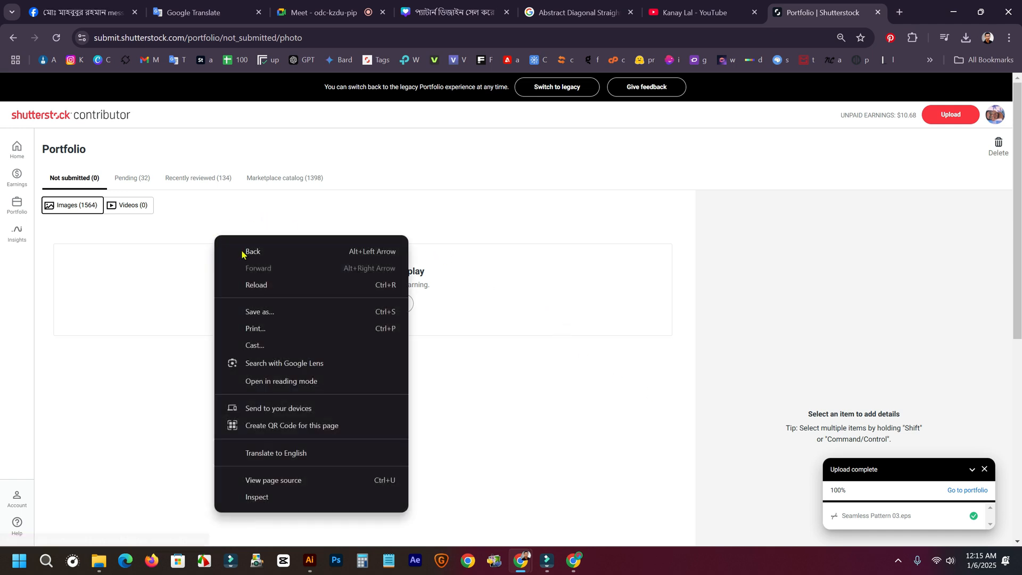
left_click(133, 263)
right_click(256, 238)
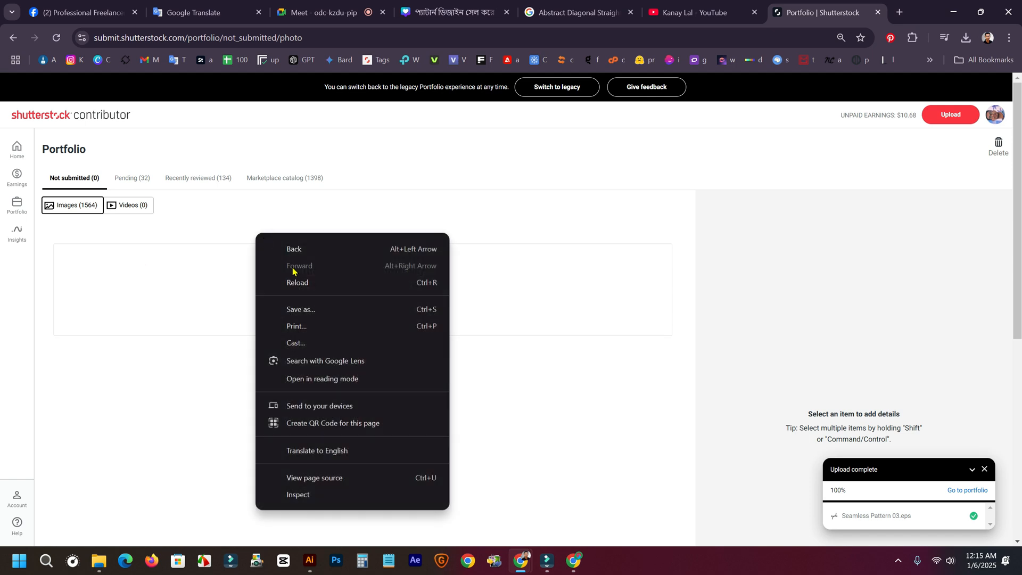
left_click(285, 285)
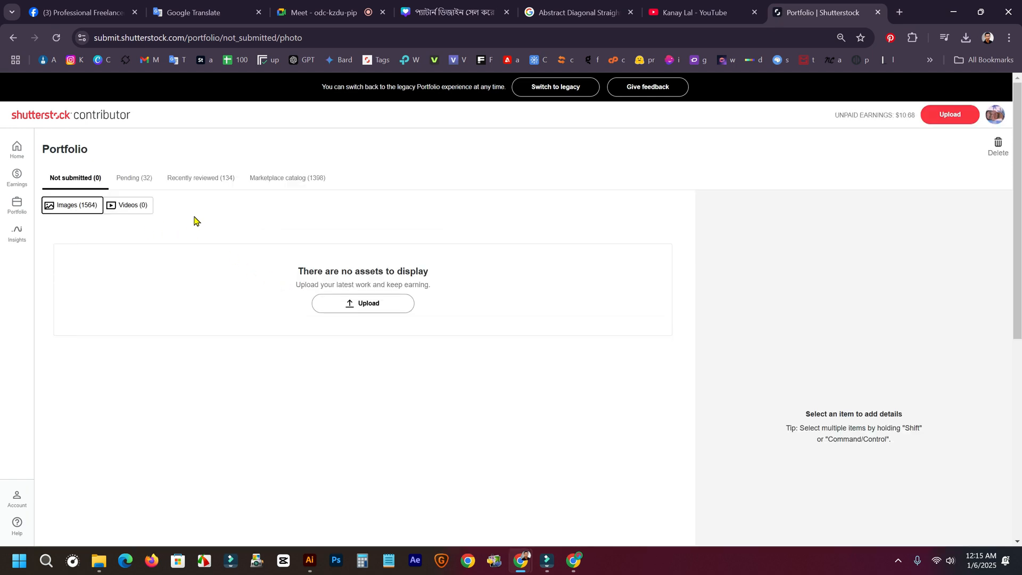
right_click(194, 217)
left_click(260, 271)
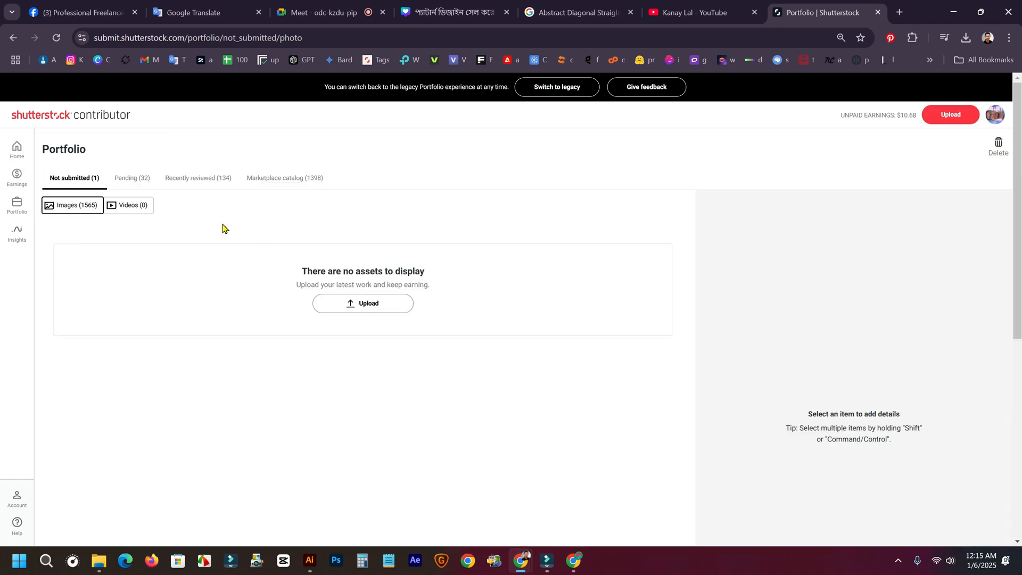
right_click(223, 228)
left_click(276, 274)
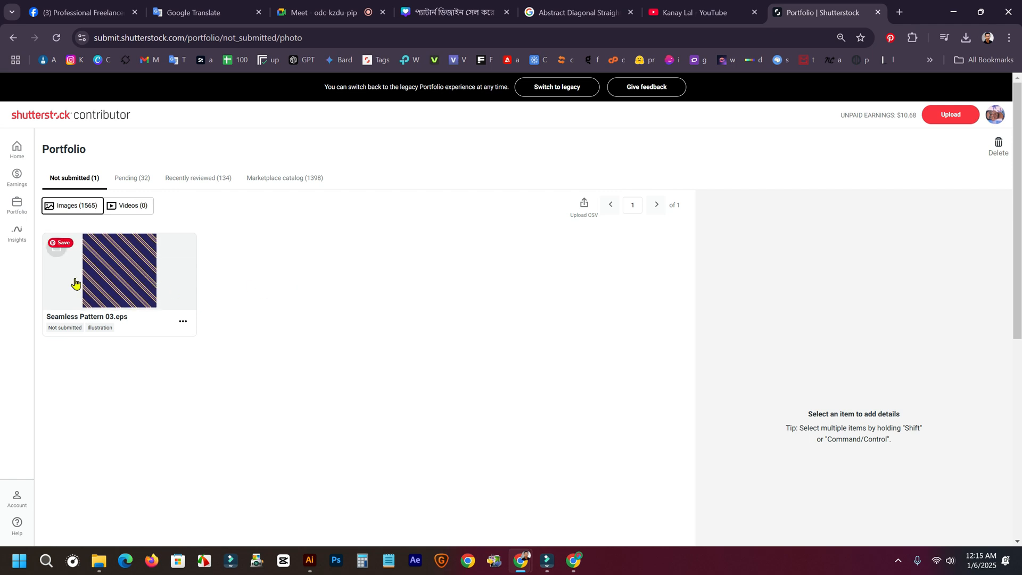
Select the Seamless Pattern 03.eps item in the not-submitted portfolio to open its submission details.
left_click(135, 280)
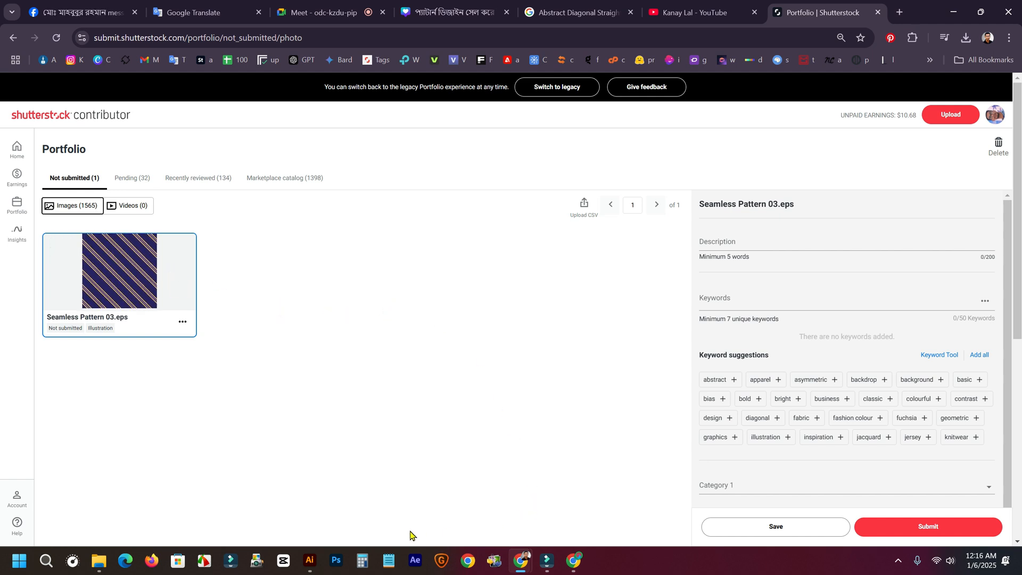
Switch to Illustrator, close the Untitled-1 document without saving its changes, and close Seamless Pattern 03.eps.
left_click(310, 560)
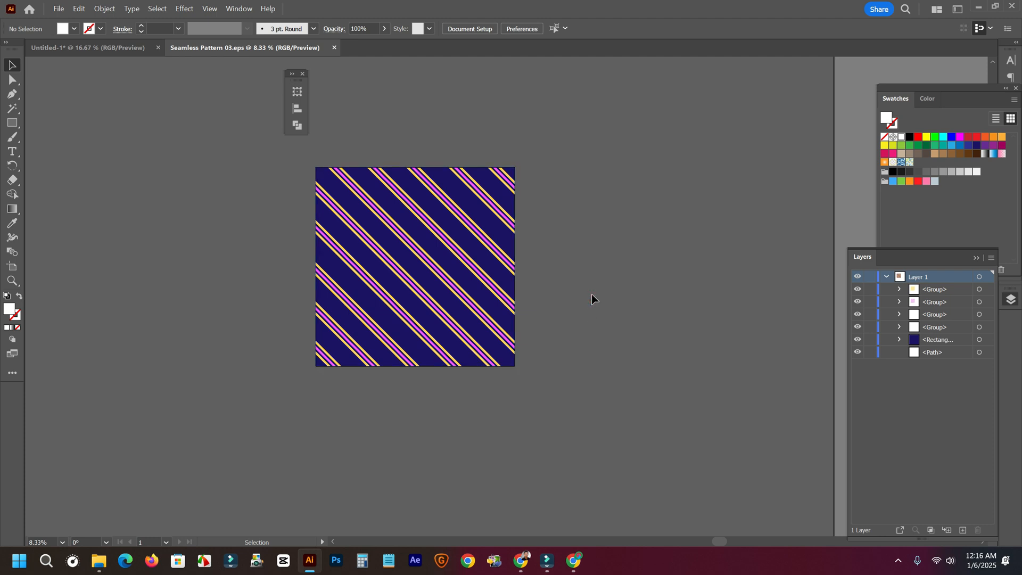
left_click(503, 185)
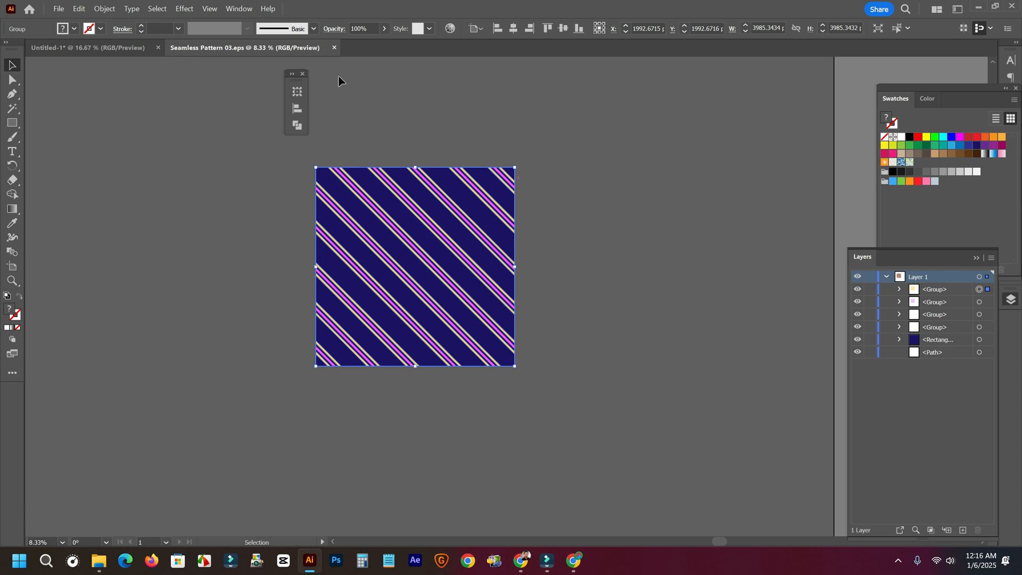
left_click(134, 49)
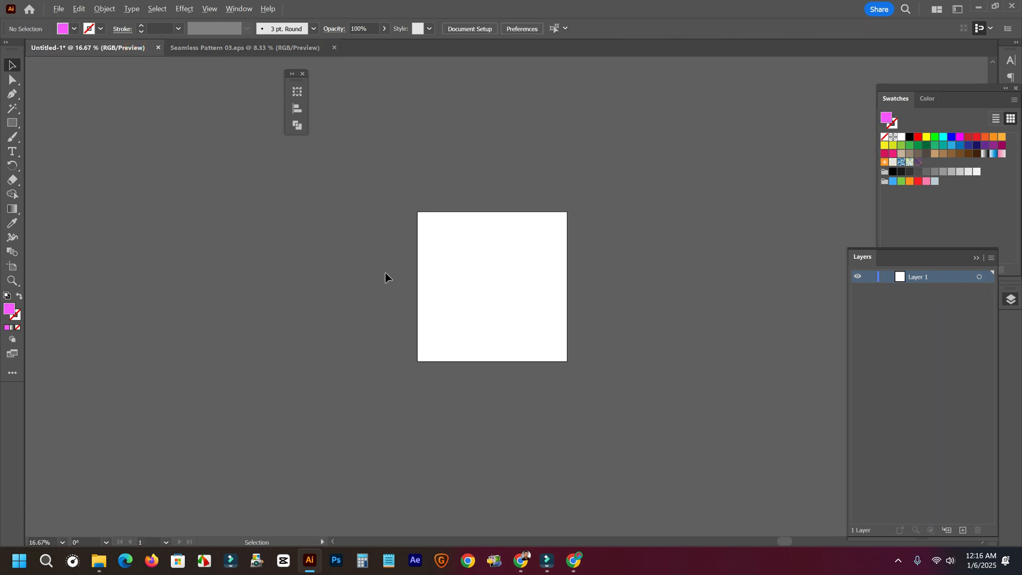
left_click(158, 47)
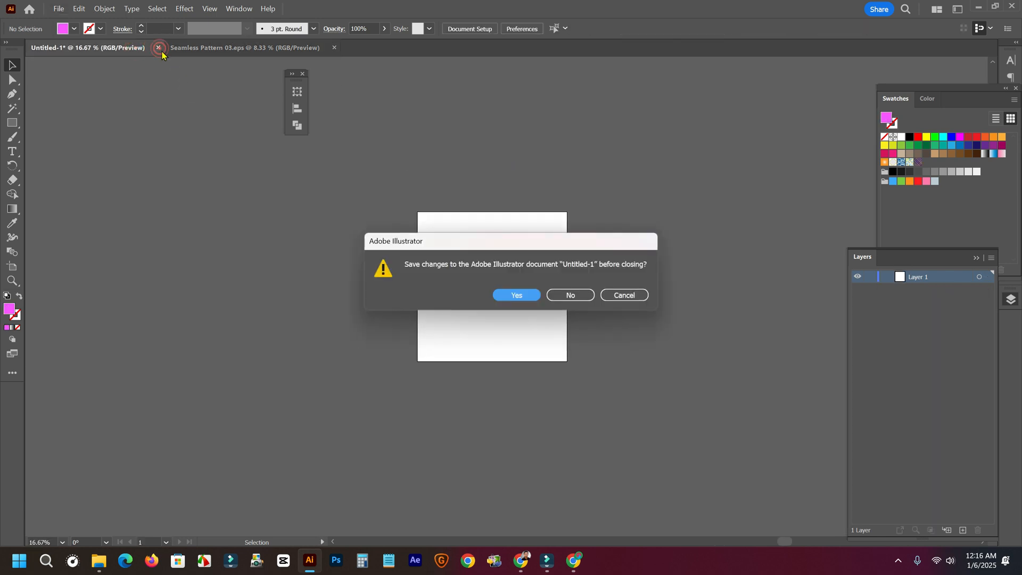
left_click(581, 296)
left_click(195, 47)
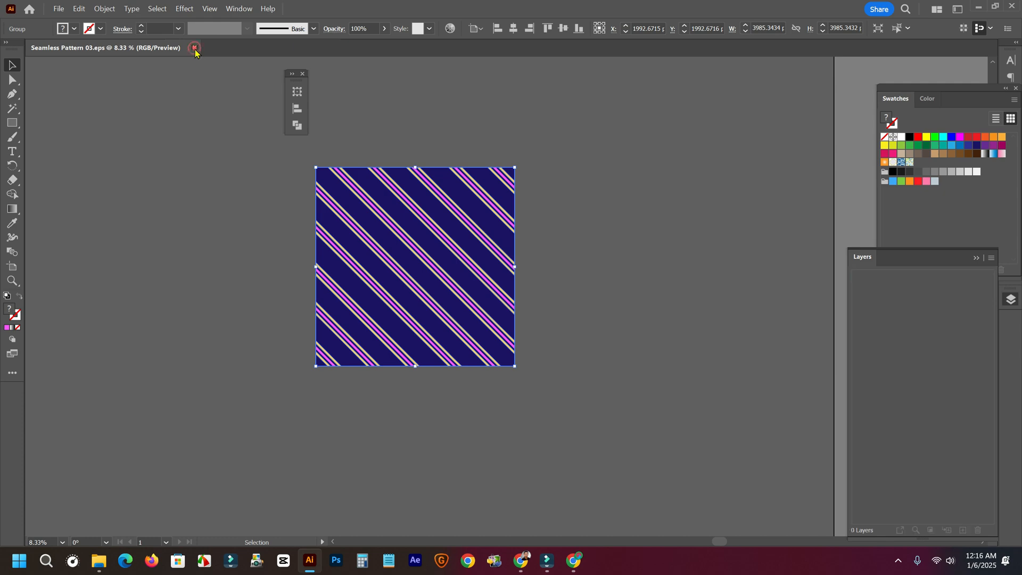
Create a new document from the recent custom 1500 x 1500 pt preset.
left_click(105, 9)
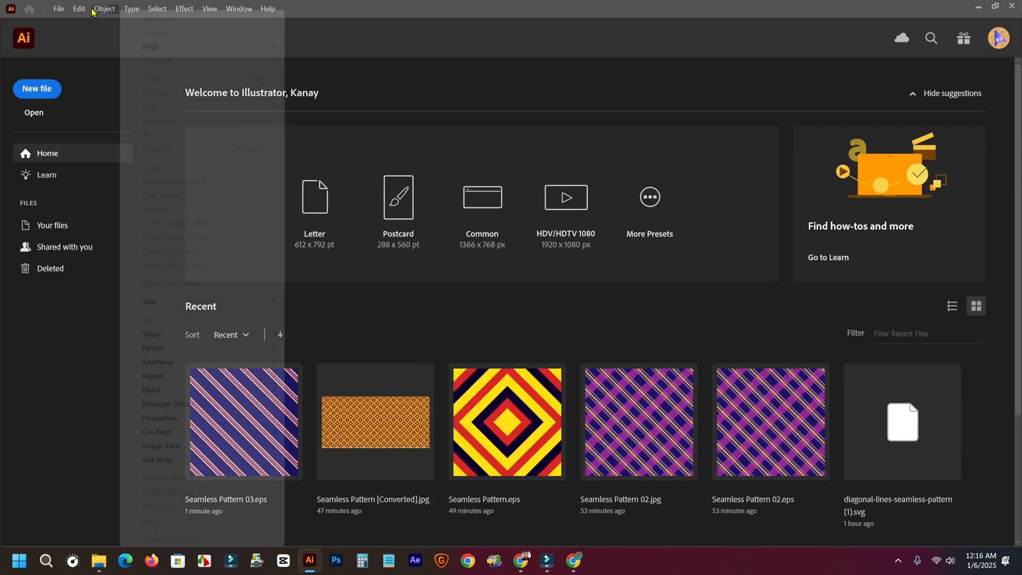
mouse_move(59, 10)
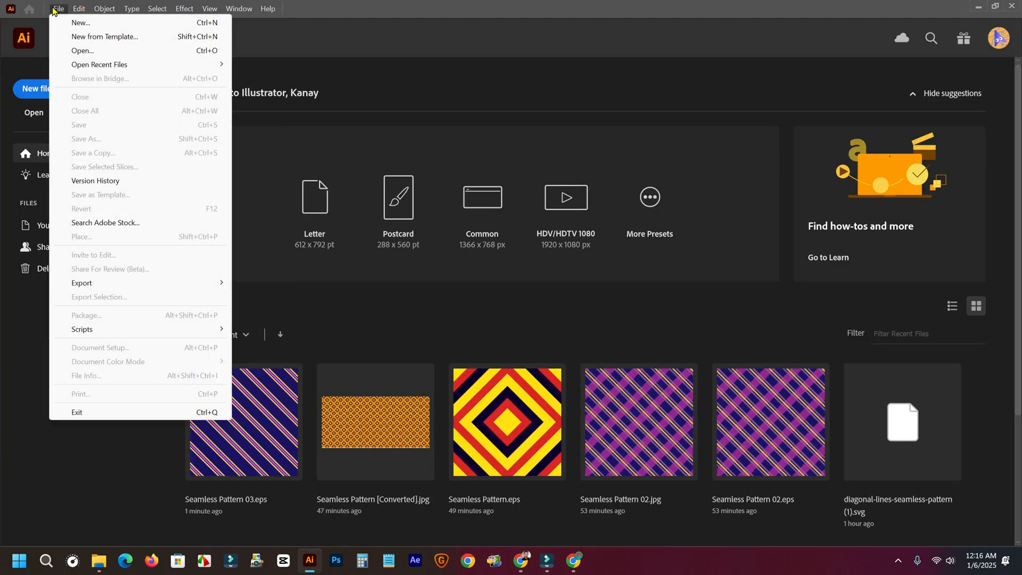
left_click(75, 23)
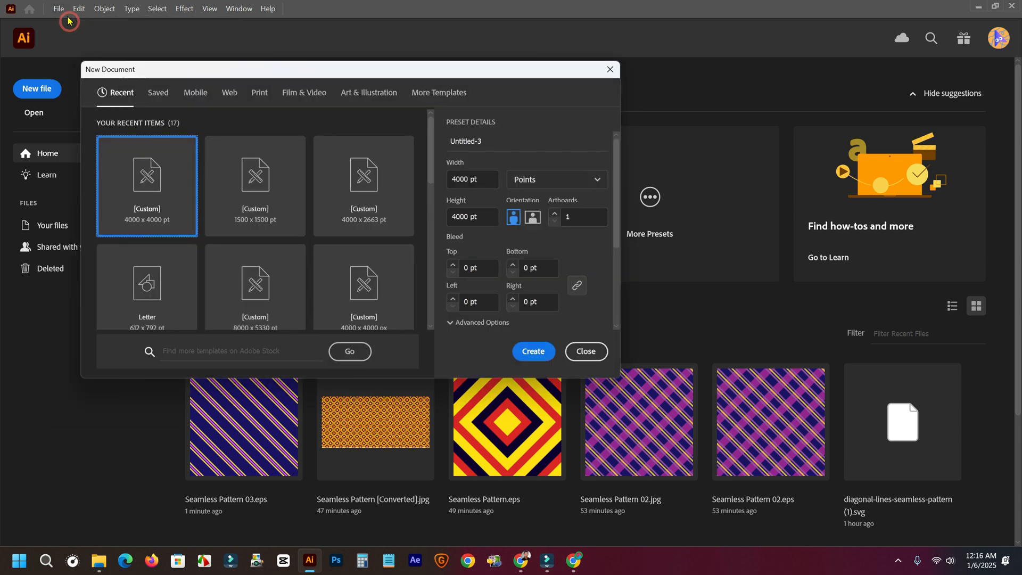
left_click(268, 206)
left_click(530, 354)
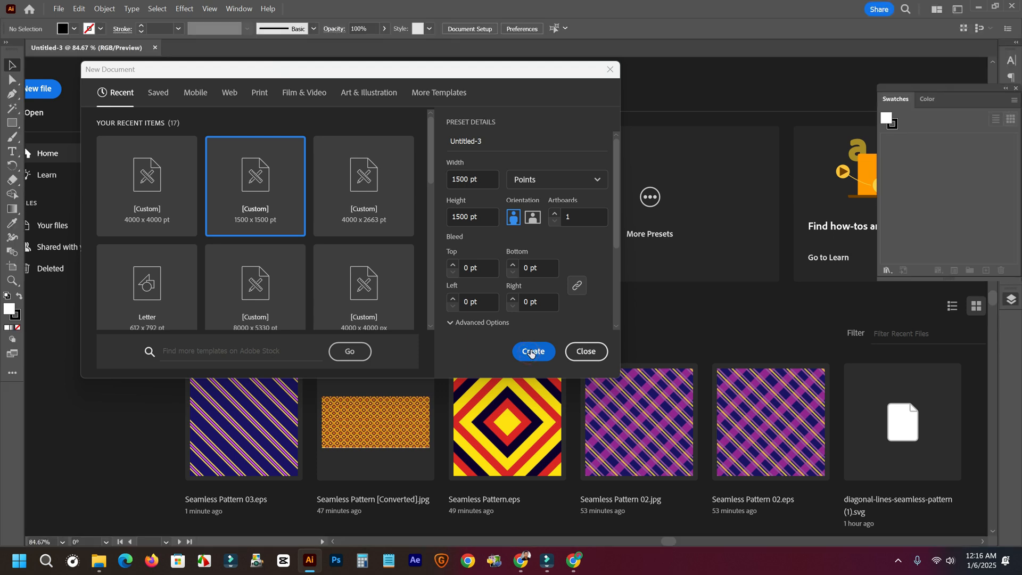
Create a rectangle 1500 pt wide and 1500 pt high on the artboard.
scroll(357, 316, "down", 2)
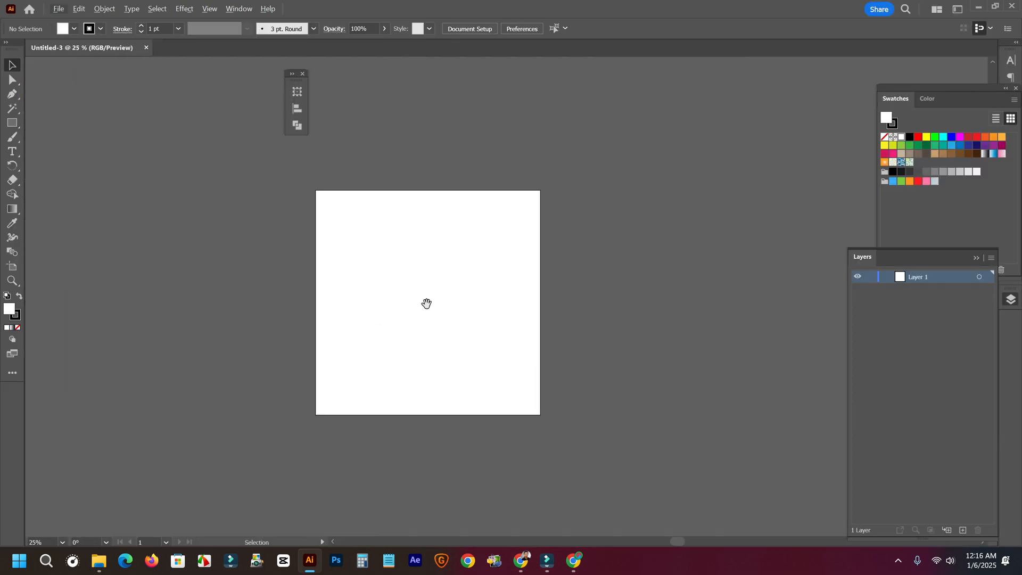
left_click_drag(379, 298, 458, 308)
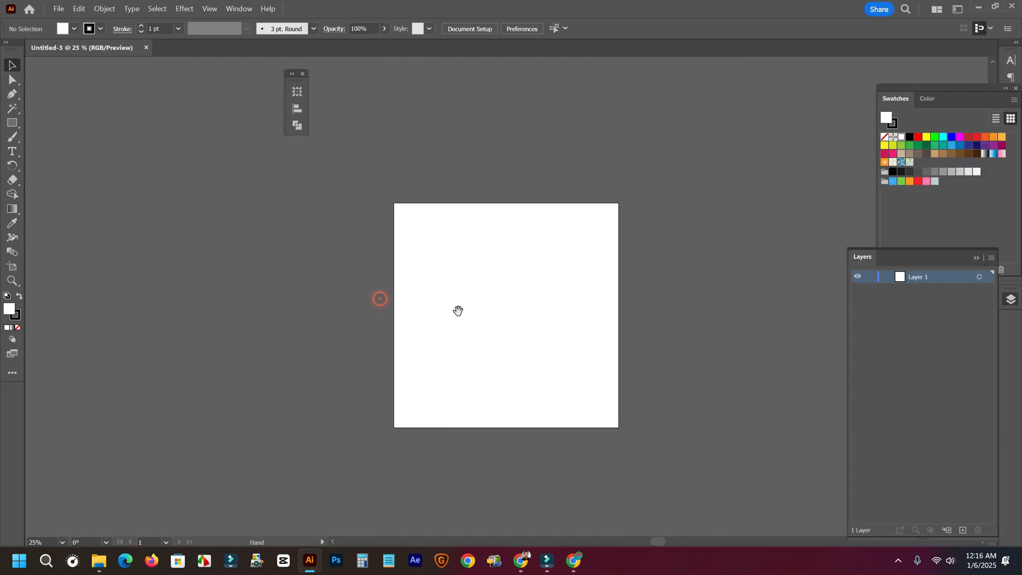
left_click(14, 125)
left_click(512, 259)
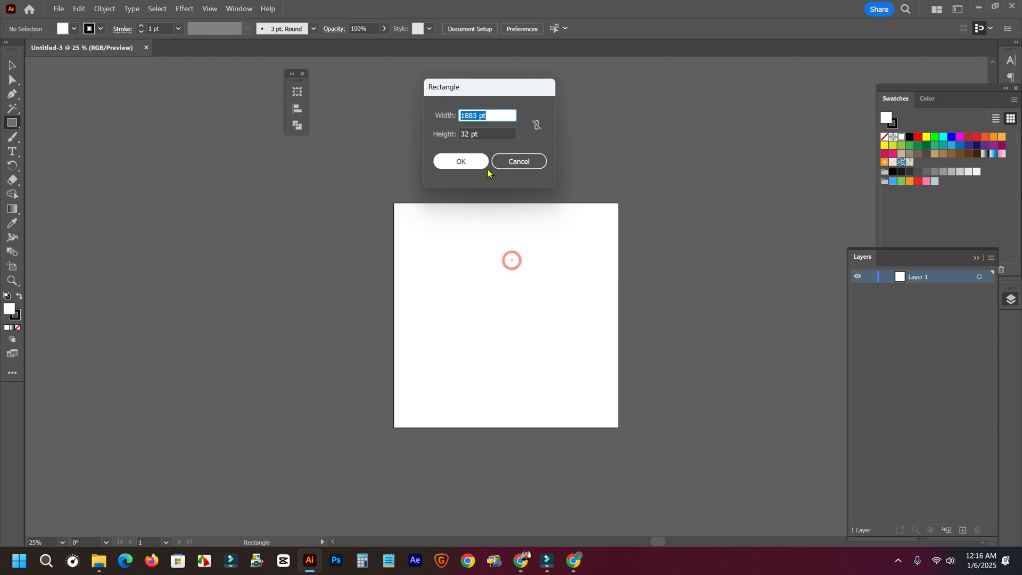
left_click(475, 116)
left_click_drag(460, 115, 479, 116)
left_click(478, 115)
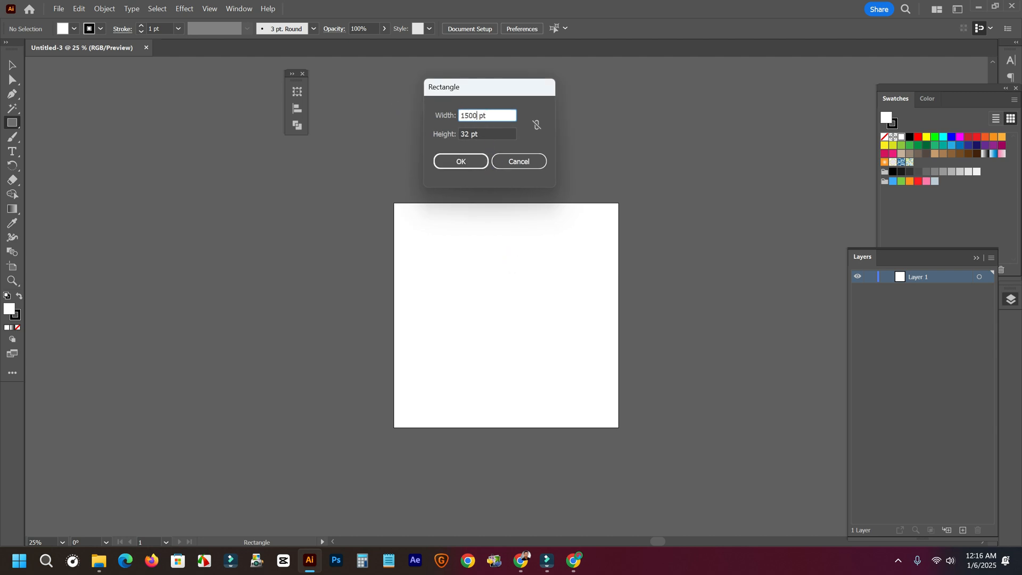
left_click(467, 134)
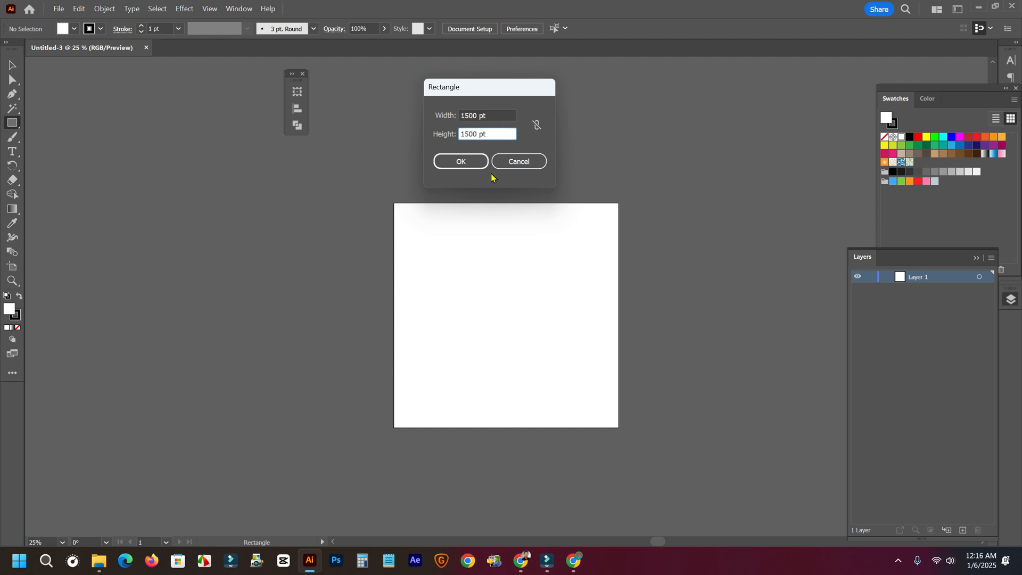
left_click(456, 159)
Center the square horizontally and vertically on the artboard and fill it with the dark red swatch.
left_click(12, 66)
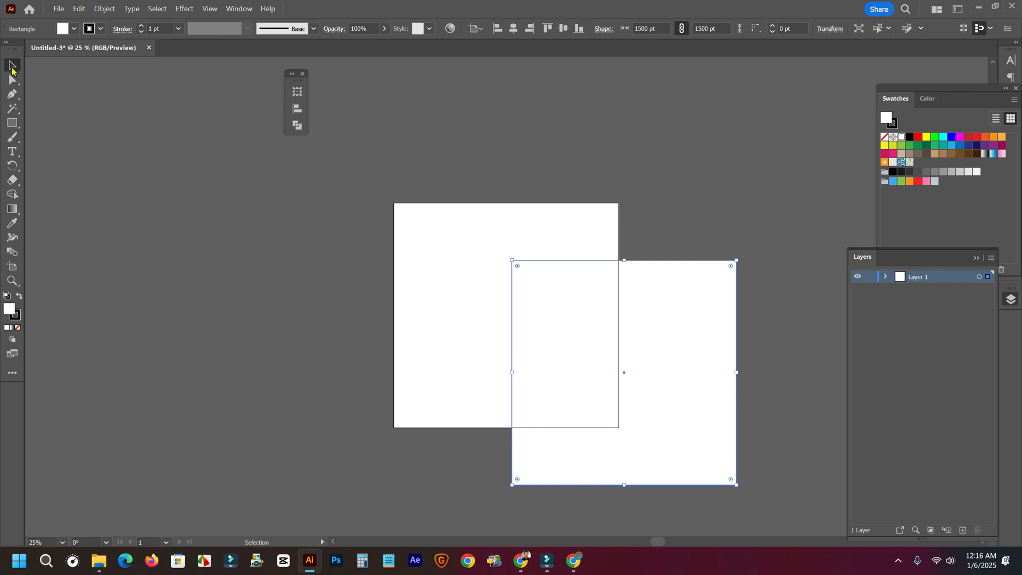
left_click(514, 28)
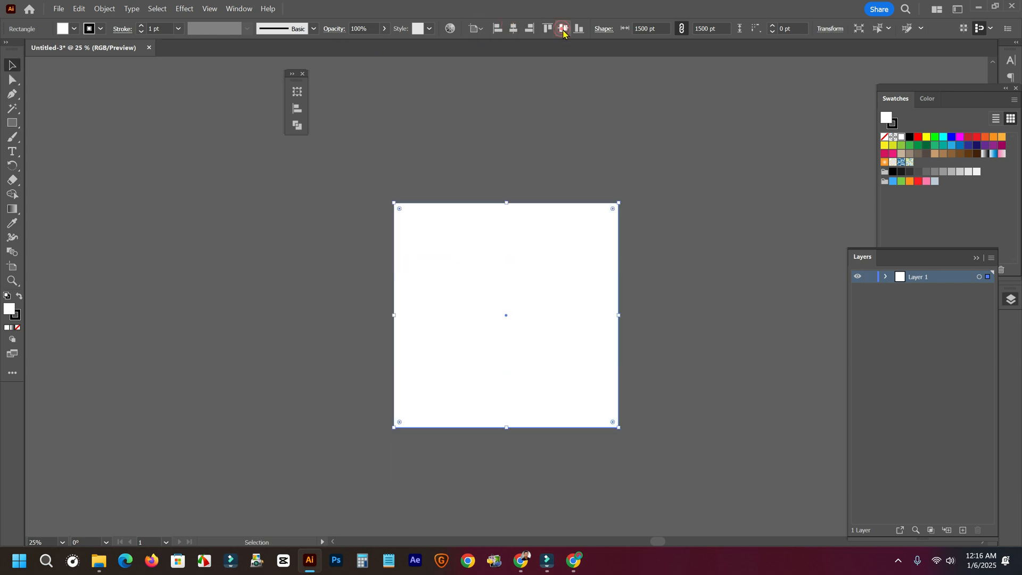
left_click(563, 28)
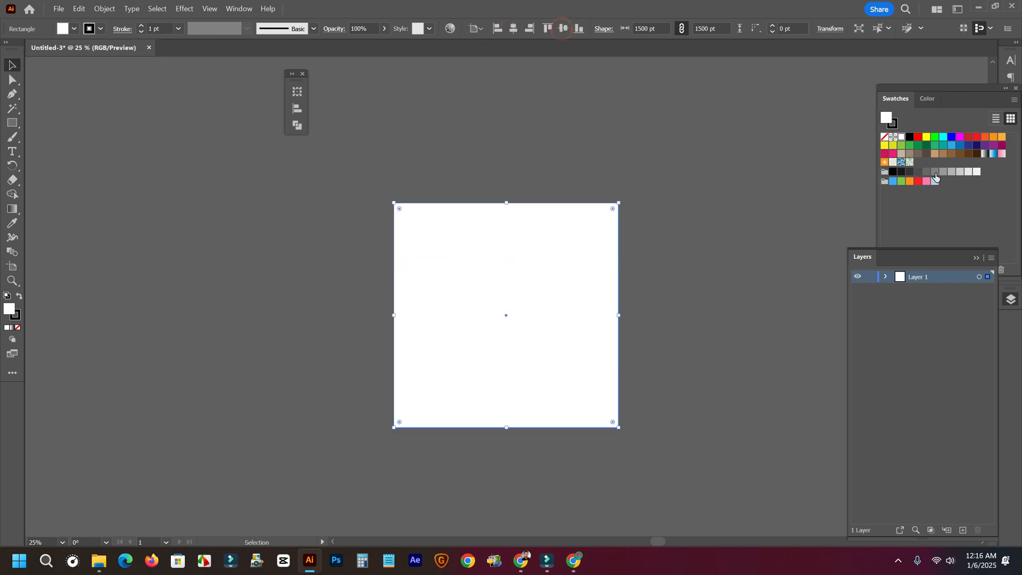
left_click(968, 138)
left_click(176, 217)
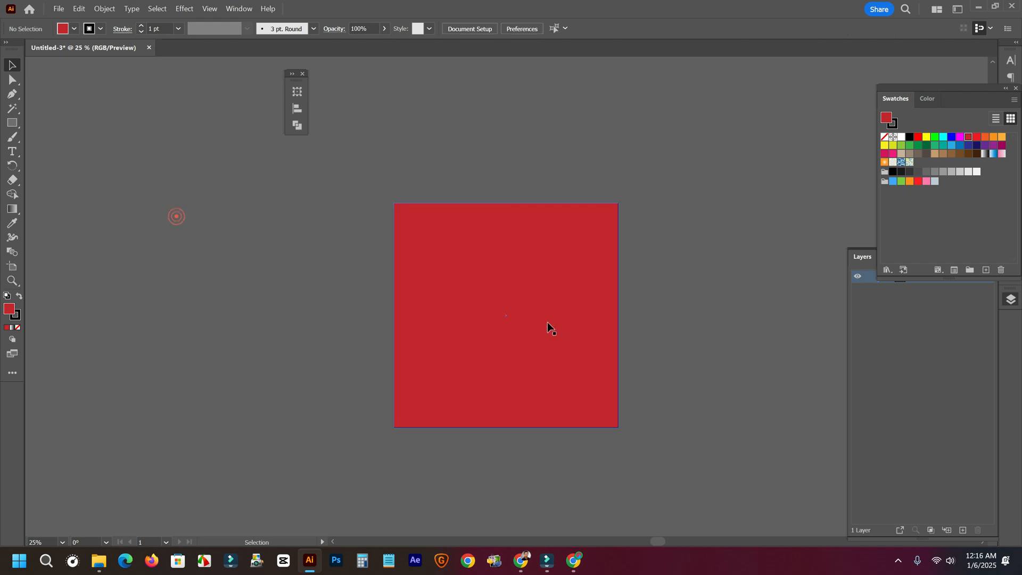
Make a new pattern from the red square.
left_click(531, 322)
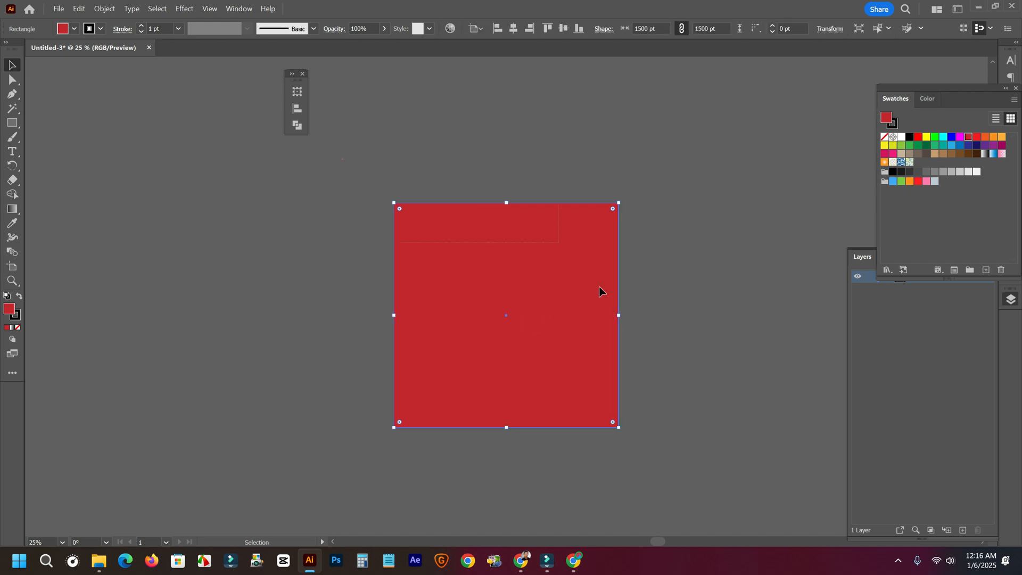
left_click(105, 9)
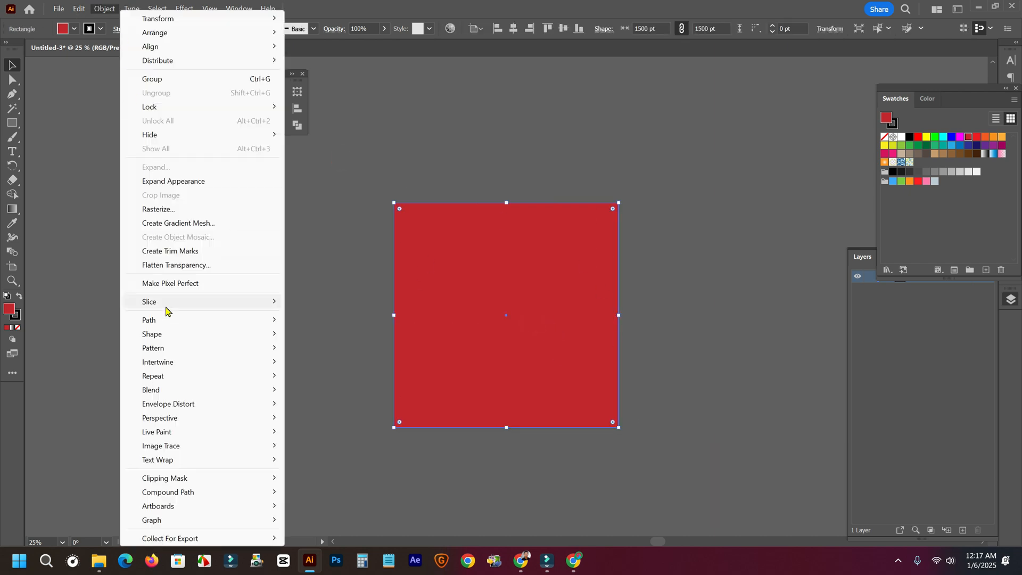
mouse_move(163, 349)
left_click(320, 347)
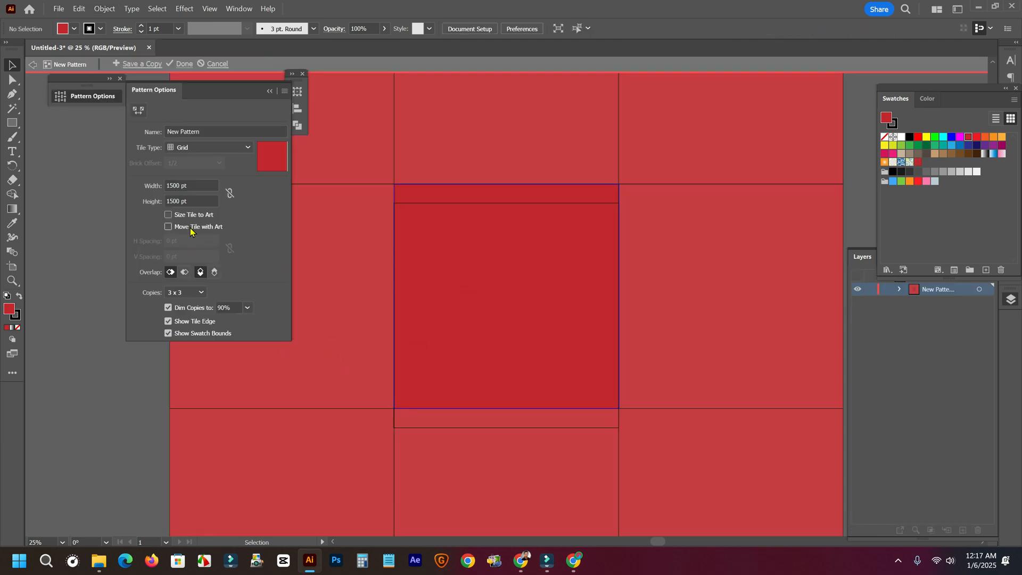
Center the red square horizontally and vertically in pattern editing mode.
left_click(494, 257)
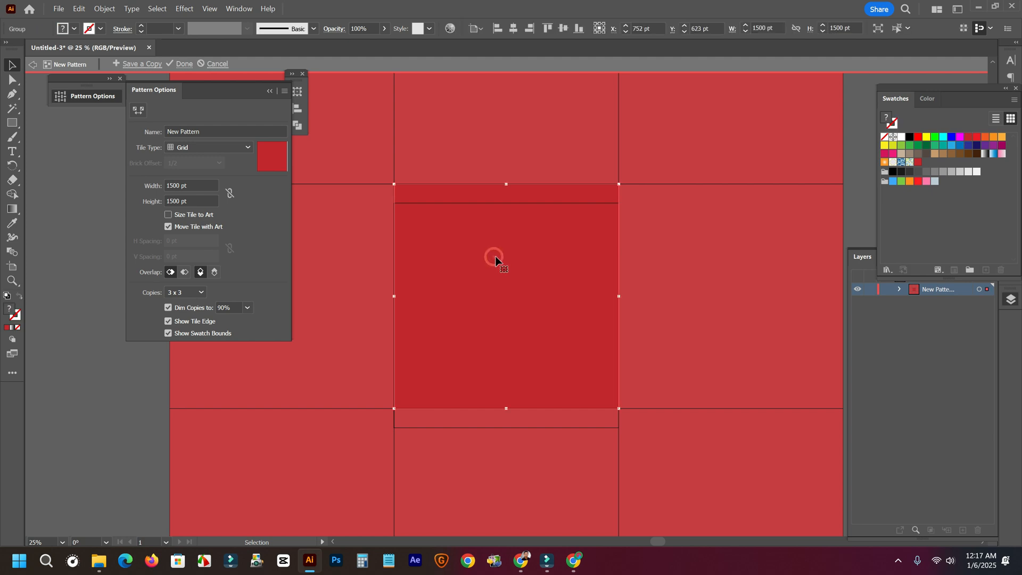
left_click(513, 28)
left_click(564, 29)
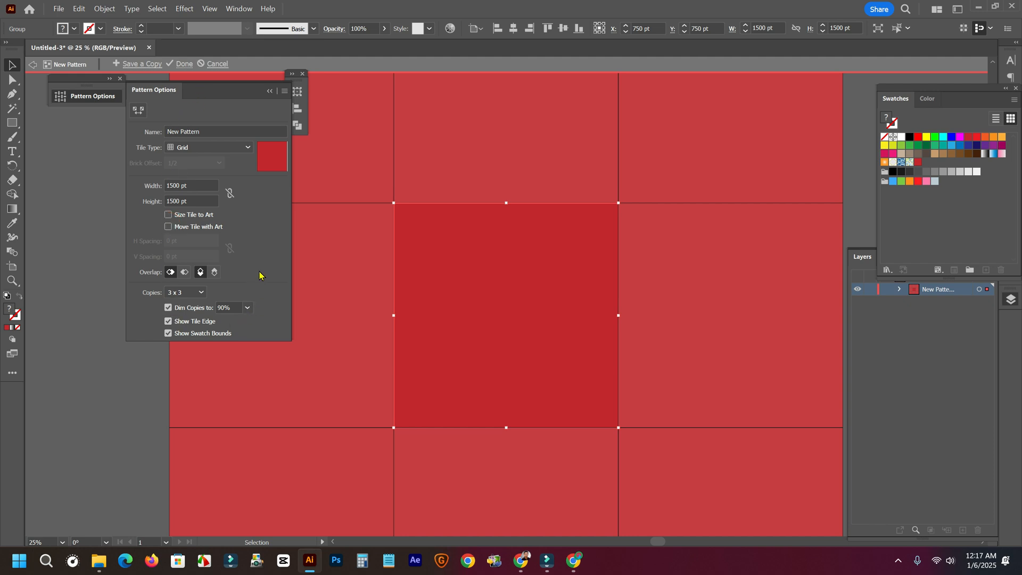
Set the pattern preview copies to 1 x 1 and deselect the artwork.
left_click(185, 292)
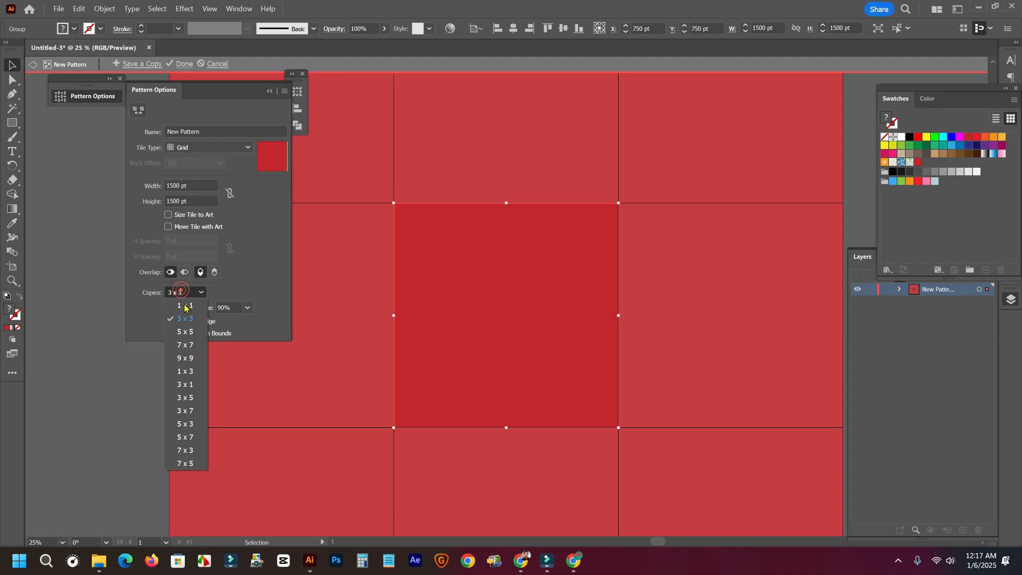
left_click(185, 308)
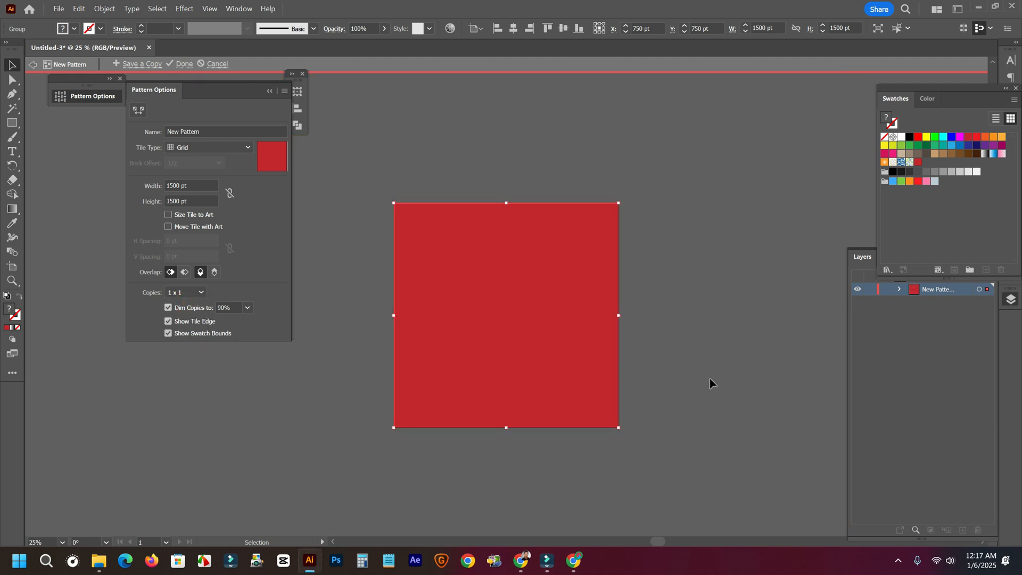
left_click_drag(703, 375, 669, 354)
left_click(639, 342)
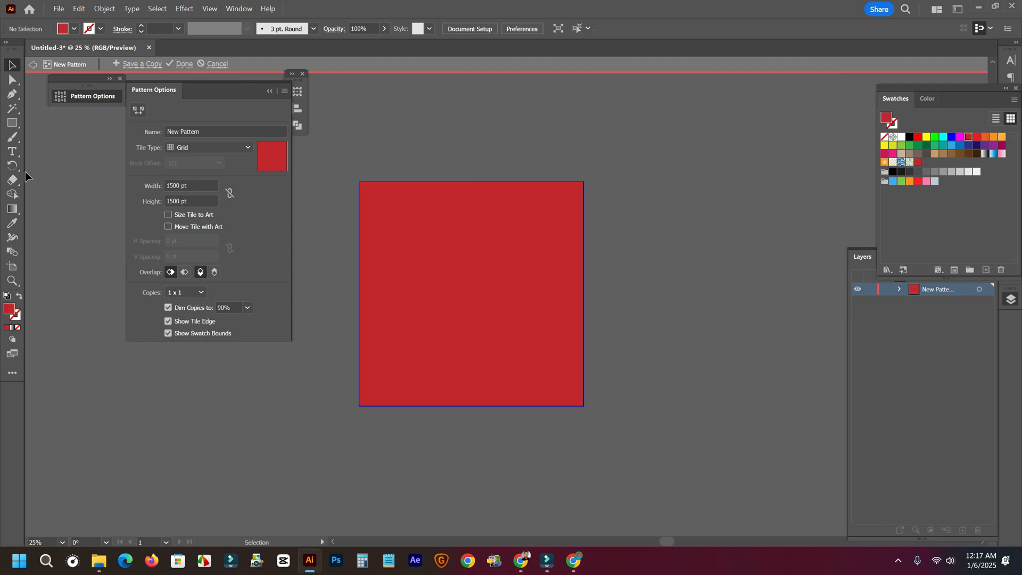
Draw a horizontal bar about 2054 x 70 pt across the tile's lower half, extending past both sides, and fill it yellow (E8D91F).
key("m")
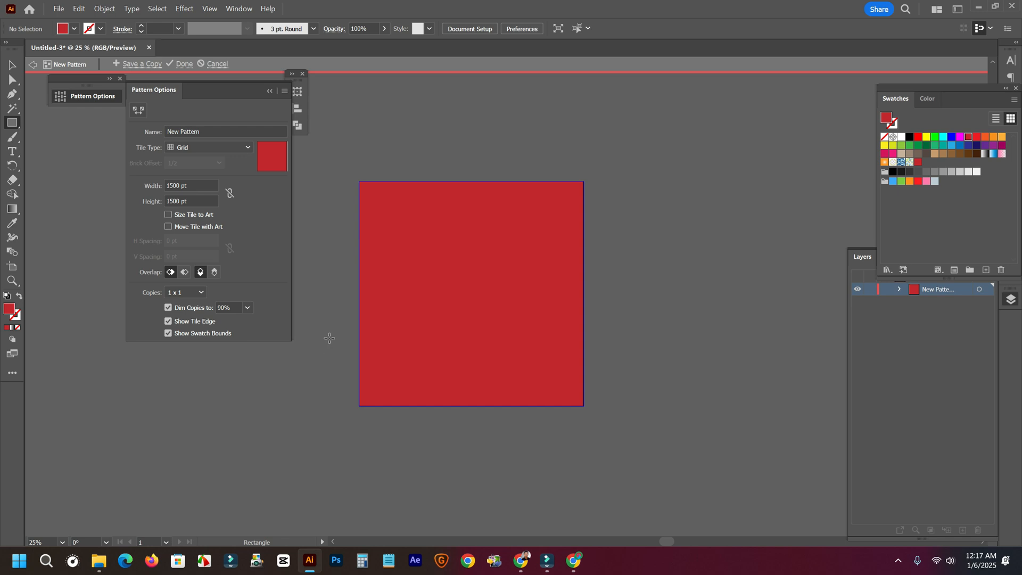
left_click_drag(330, 337, 636, 349)
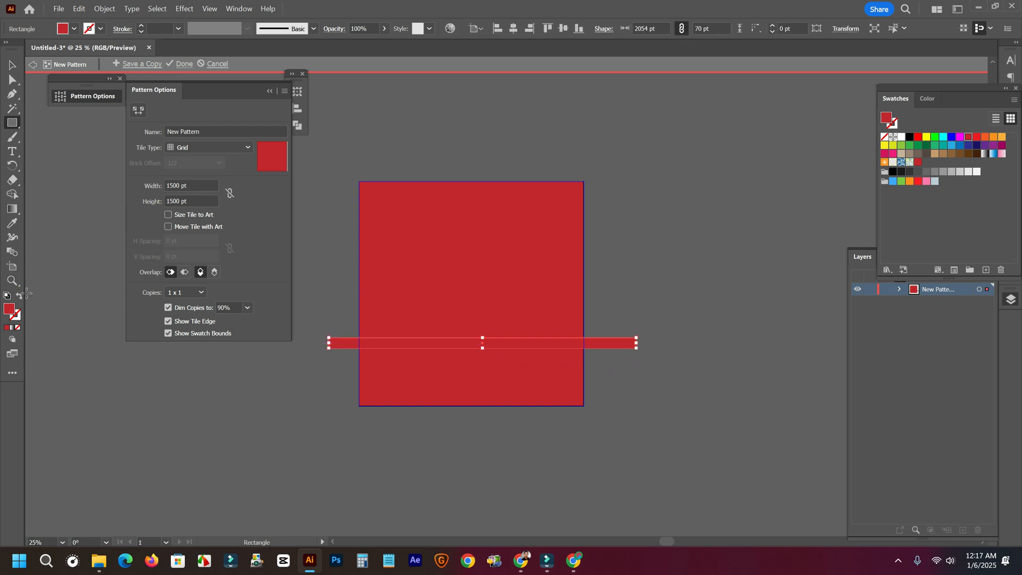
double_click(10, 312)
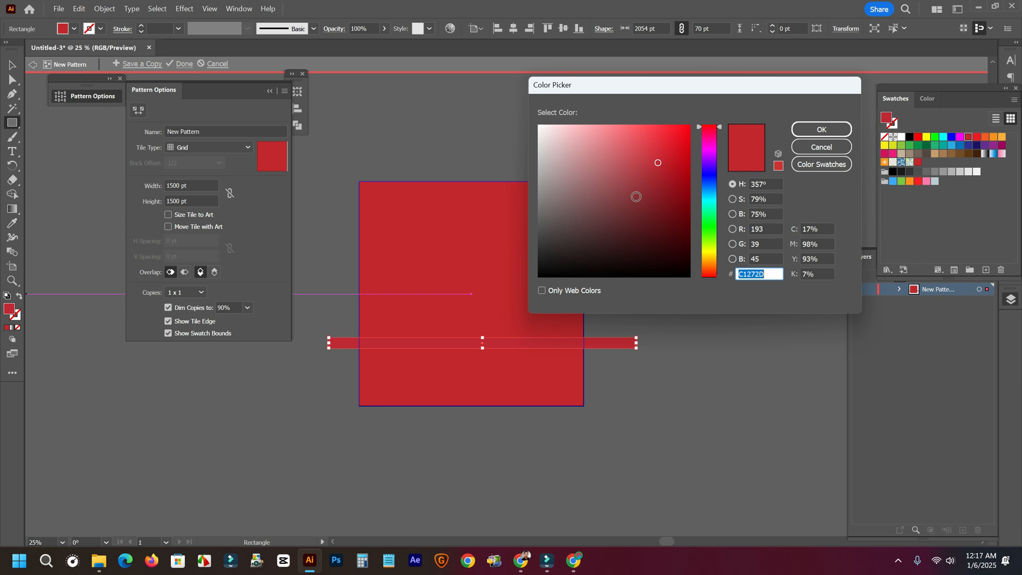
left_click(705, 256)
left_click_drag(706, 256, 706, 254)
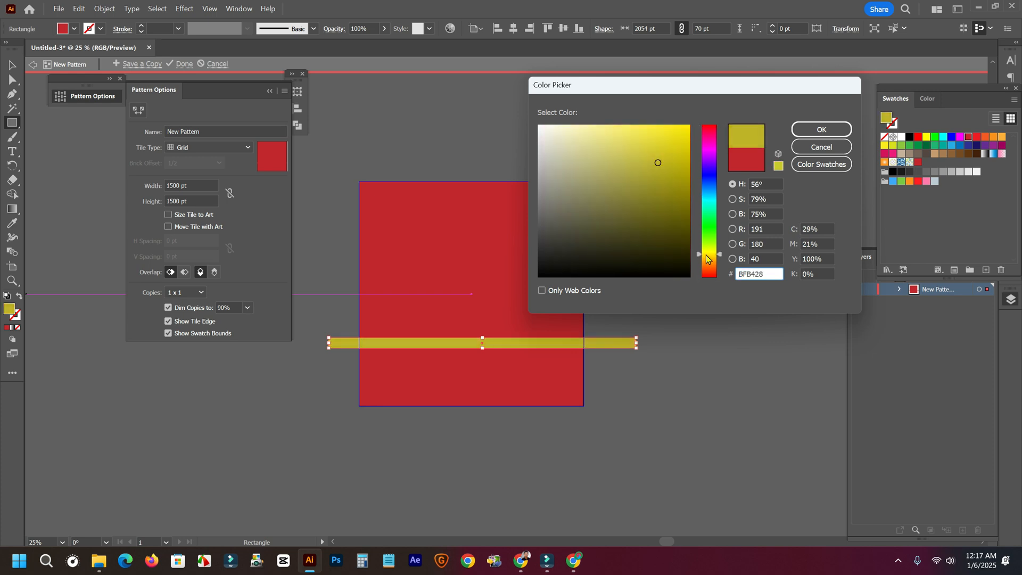
left_click(670, 139)
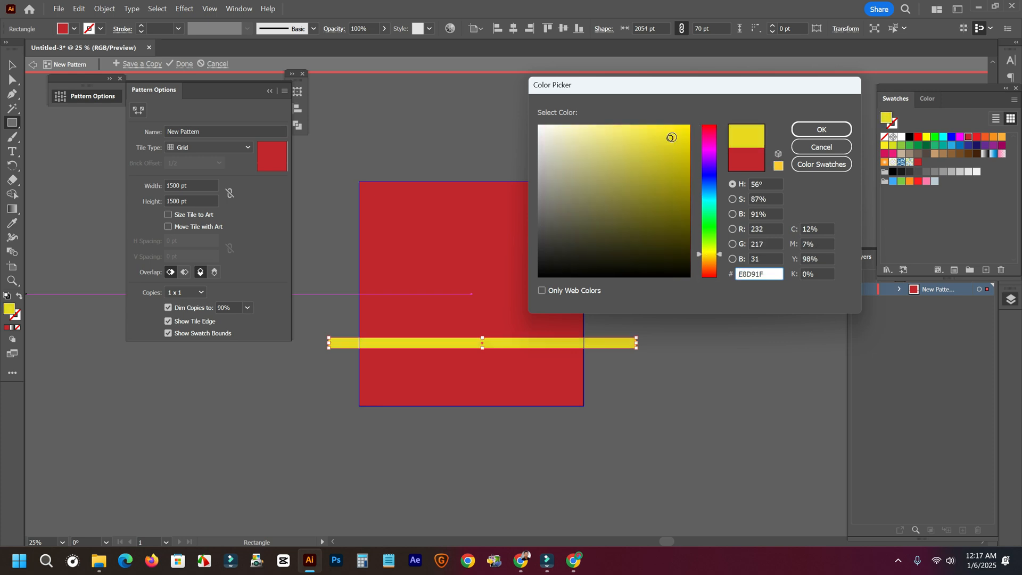
left_click(829, 129)
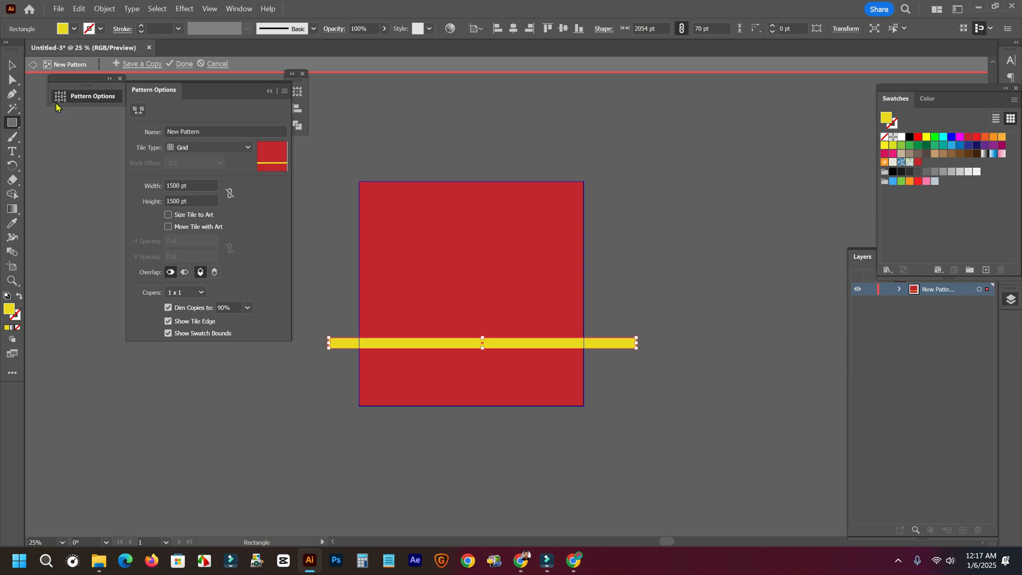
Switch to Chrome, examine the Google image results for "Abstract Diagonal Straight Lines Pattern" for stripe references, and return to Illustrator.
mouse_move(521, 560)
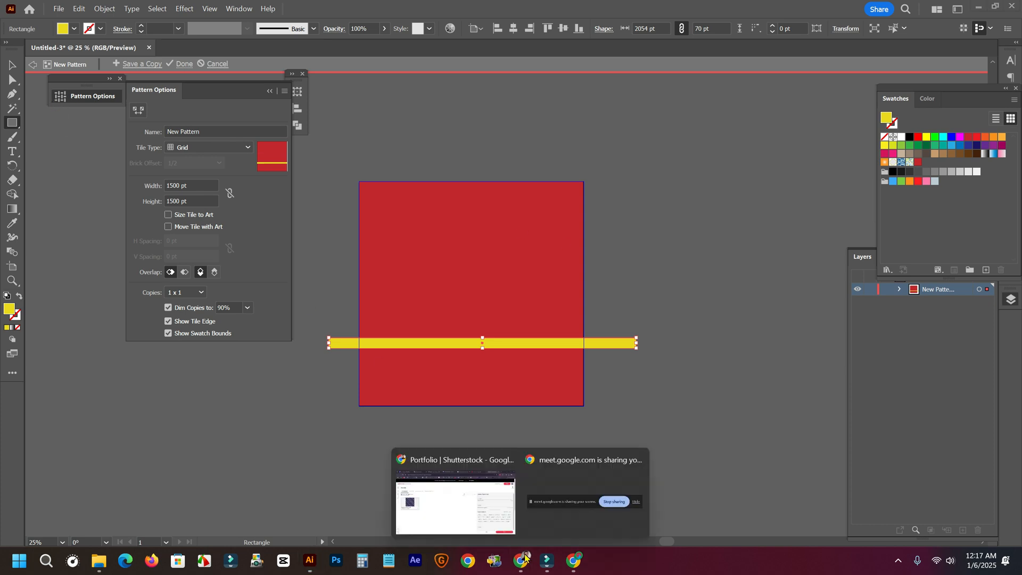
left_click(457, 514)
left_click(576, 12)
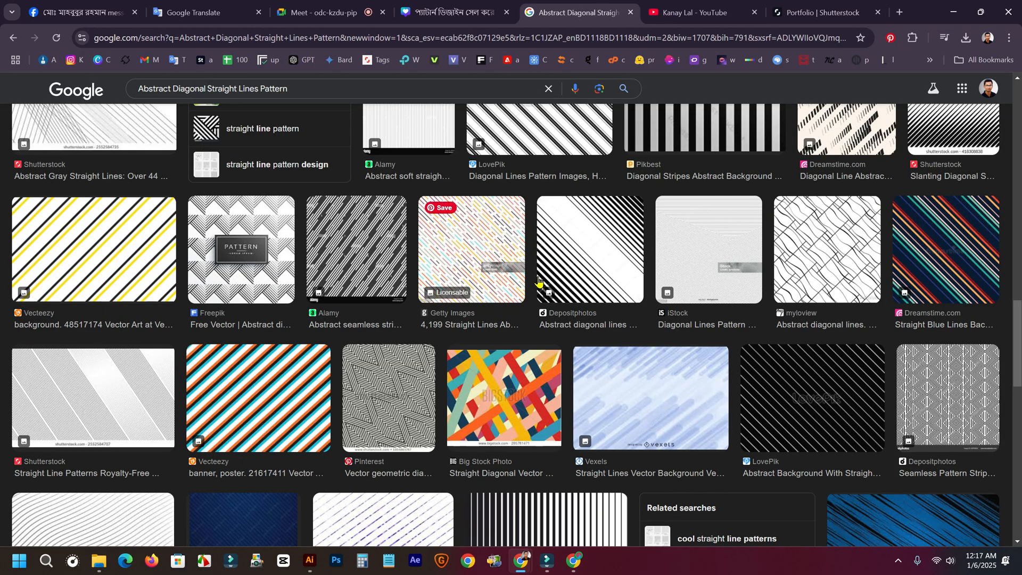
scroll(701, 378, "down", 2)
scroll(804, 270, "up", 3)
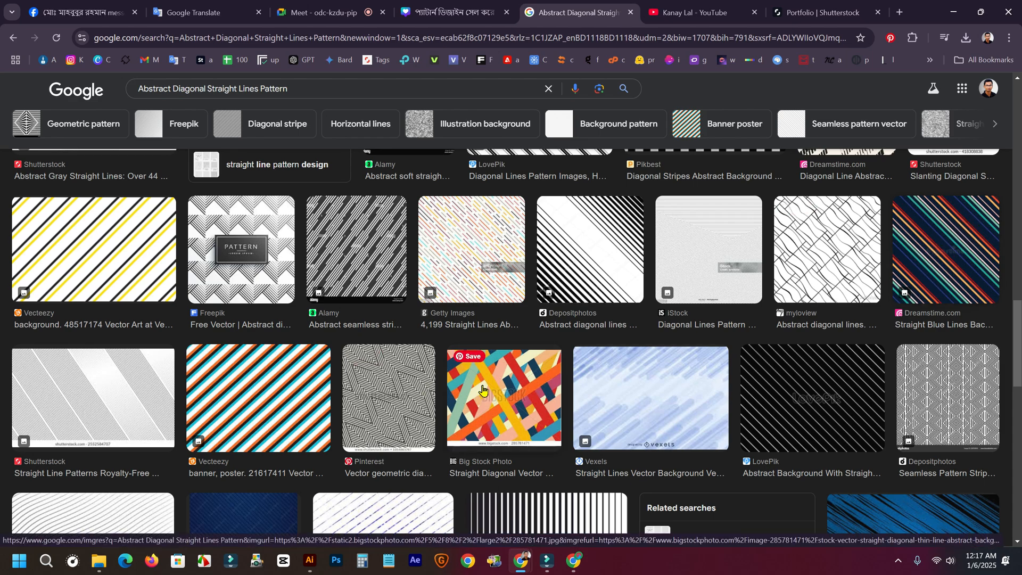
scroll(343, 356, "down", 3)
scroll(425, 346, "down", 4)
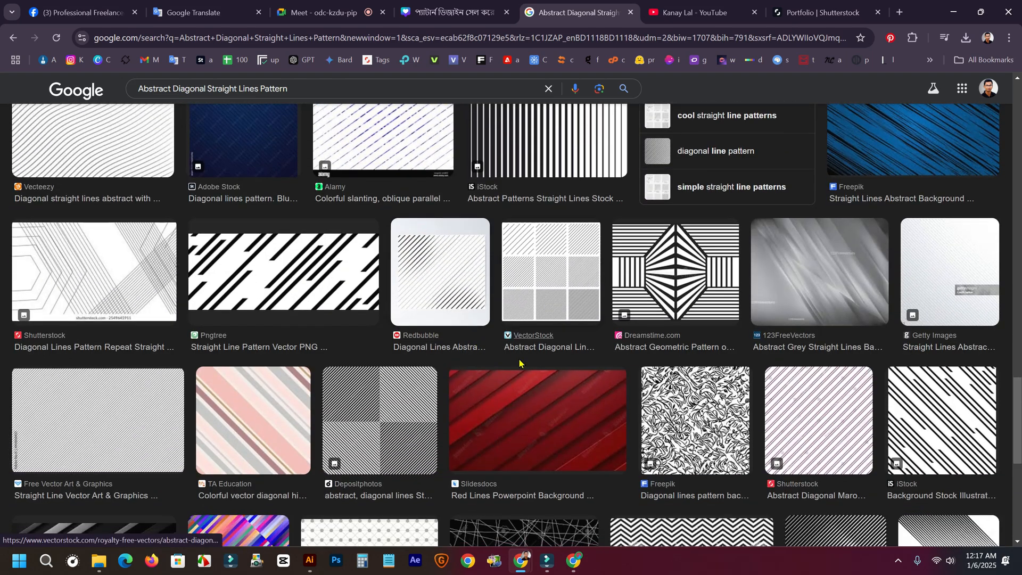
scroll(585, 335, "down", 3)
scroll(584, 335, "down", 3)
scroll(377, 352, "down", 4)
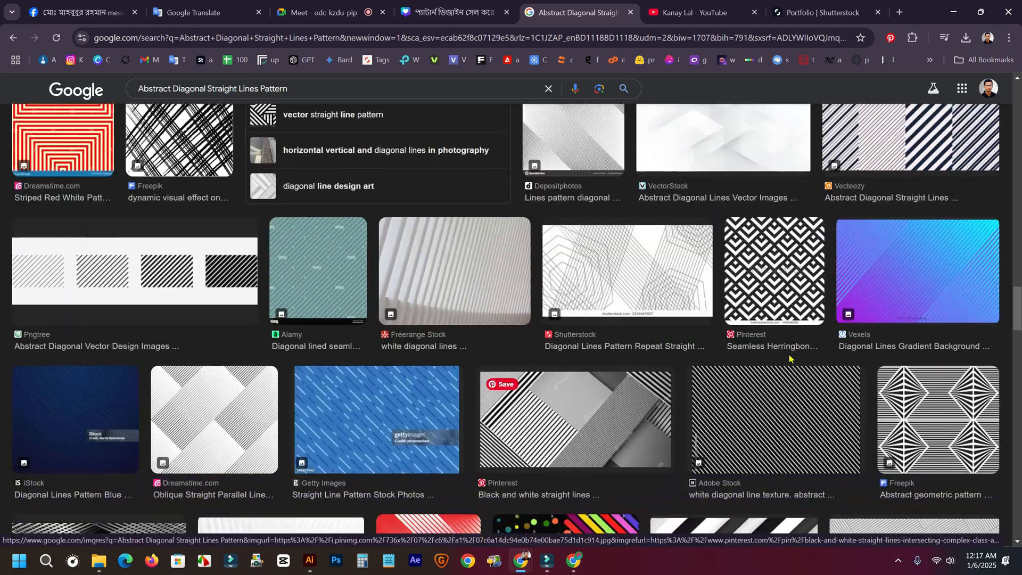
scroll(377, 352, "down", 7)
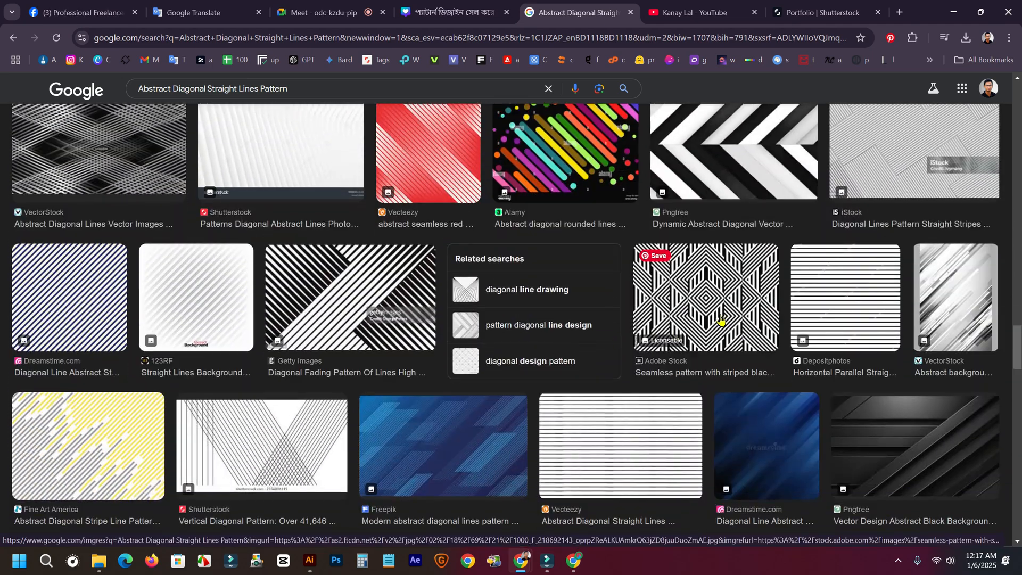
scroll(281, 288, "up", 7)
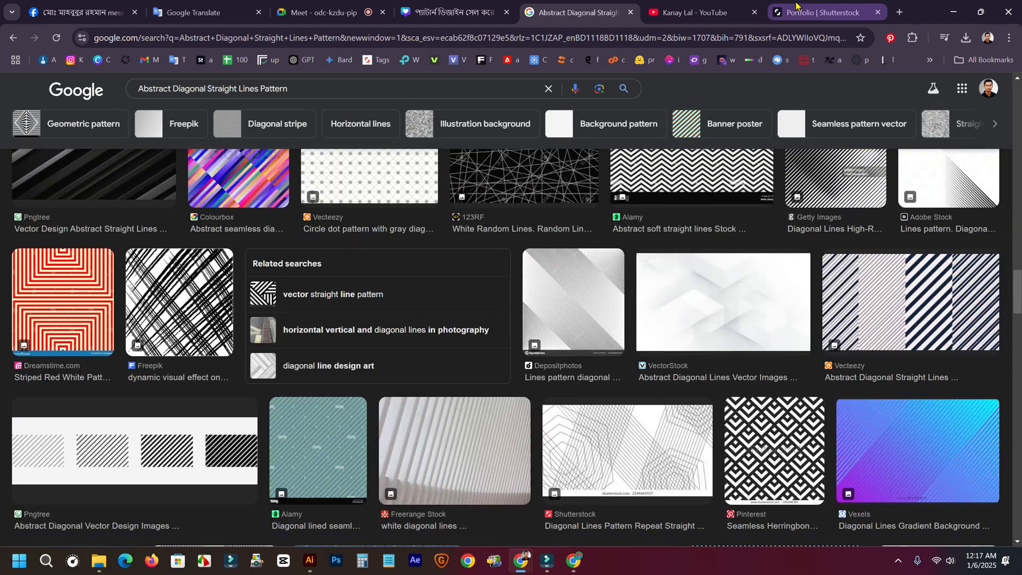
left_click(311, 564)
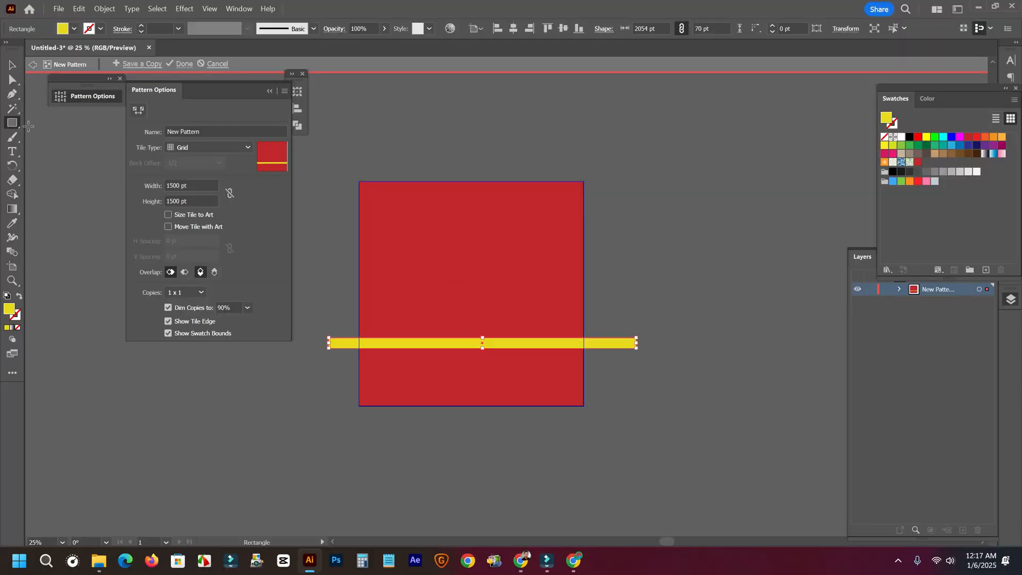
Duplicate the yellow bar just above the original as a thin bar 15 pt tall, keeping its full width.
scroll(499, 337, "up", 3)
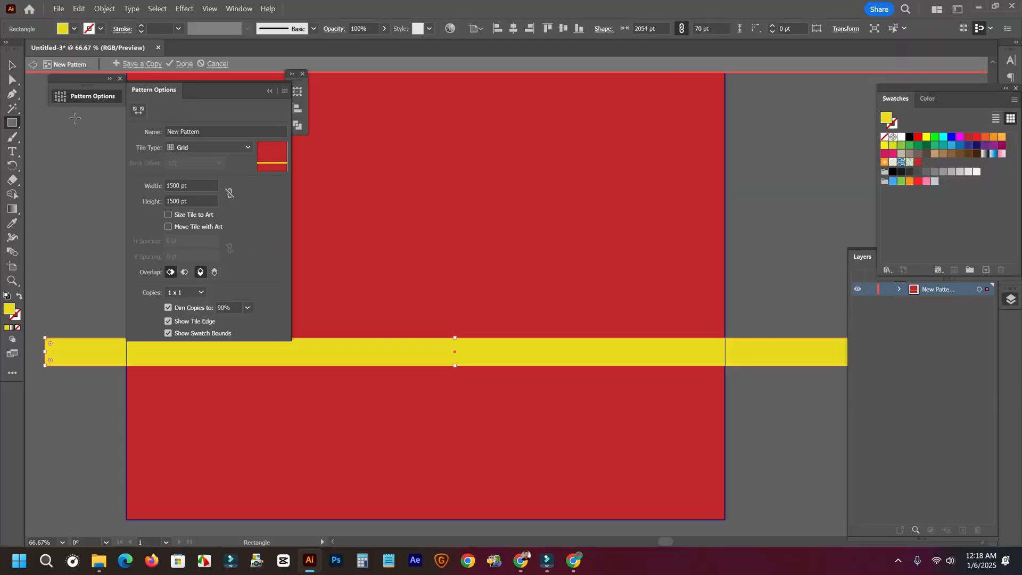
left_click(11, 65)
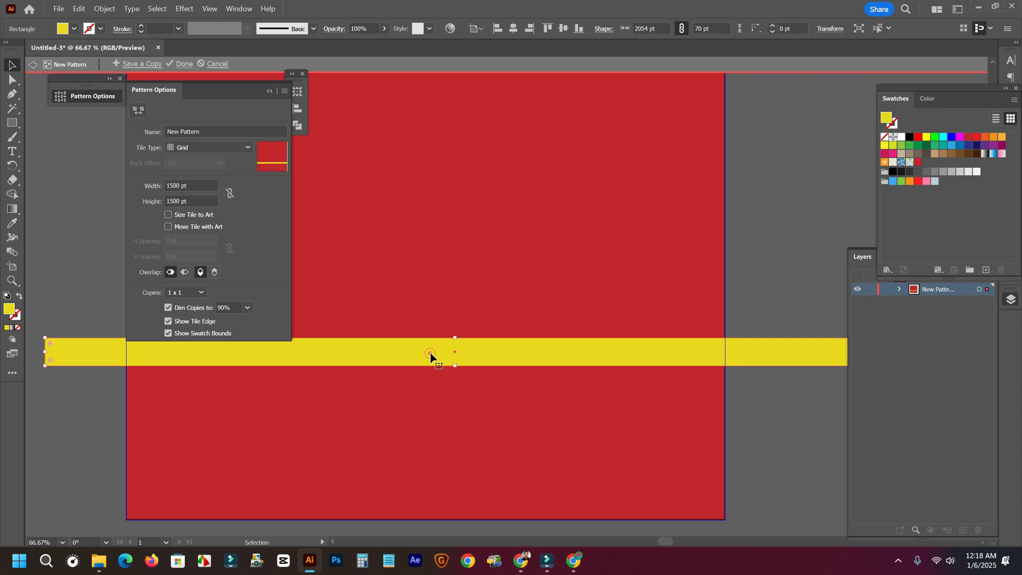
left_click_drag(436, 353, 453, 327)
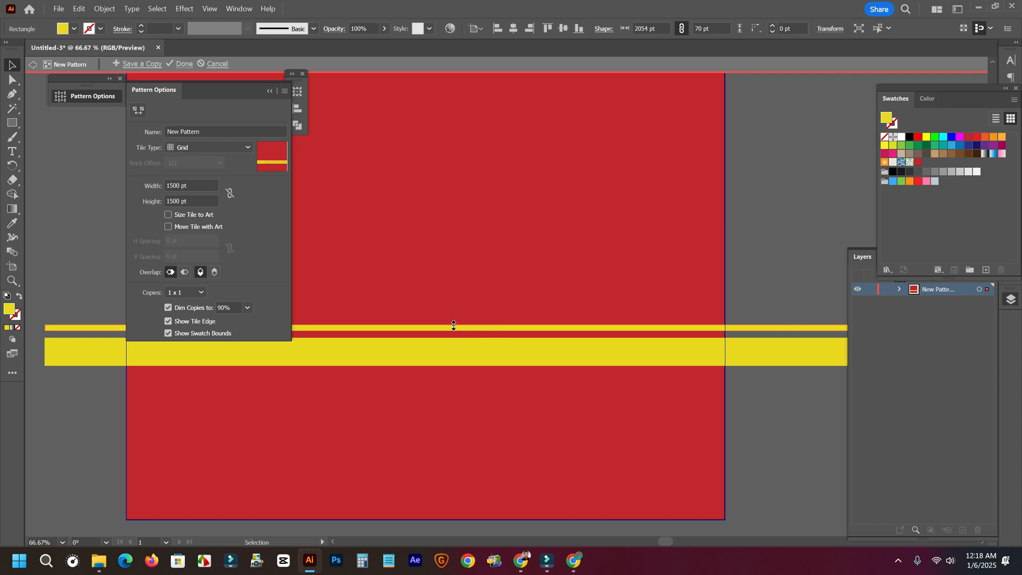
Fill the thin upper bar with black (000000).
double_click(9, 310)
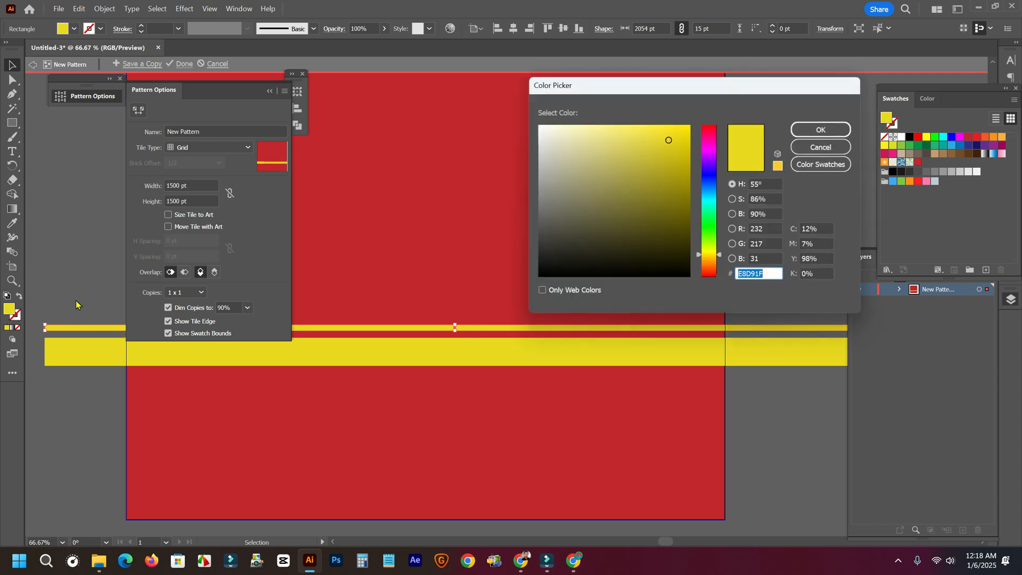
left_click_drag(605, 256, 519, 289)
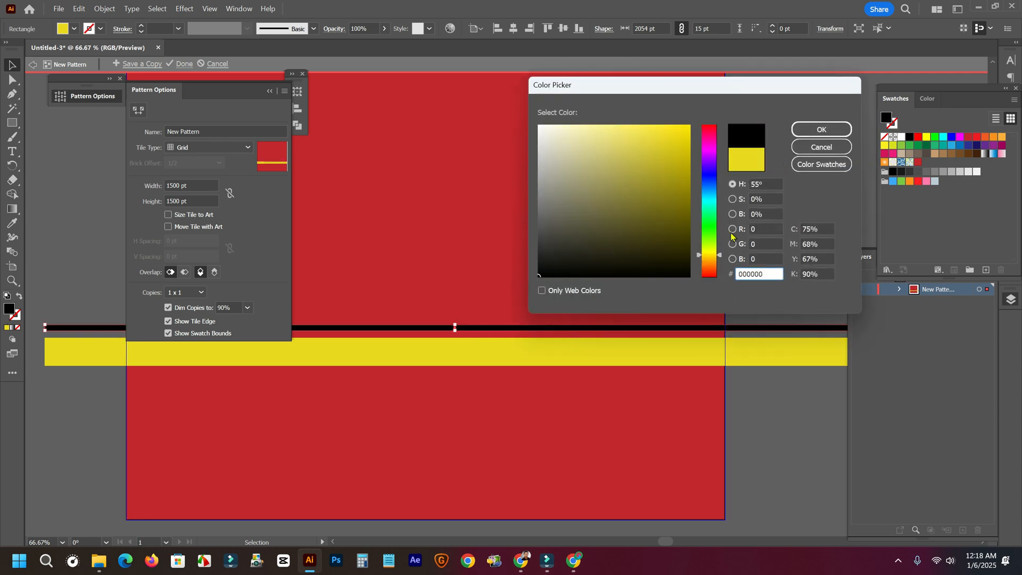
left_click(825, 129)
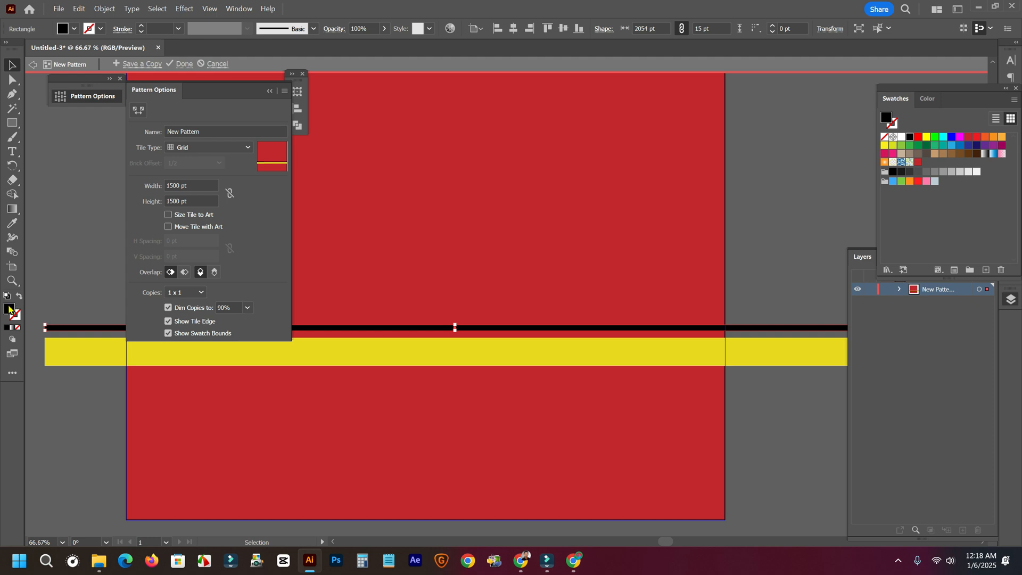
Fill the thin upper bar with dark brown (RGB 53, 34, 11).
double_click(8, 310)
left_click_drag(707, 218, 711, 174)
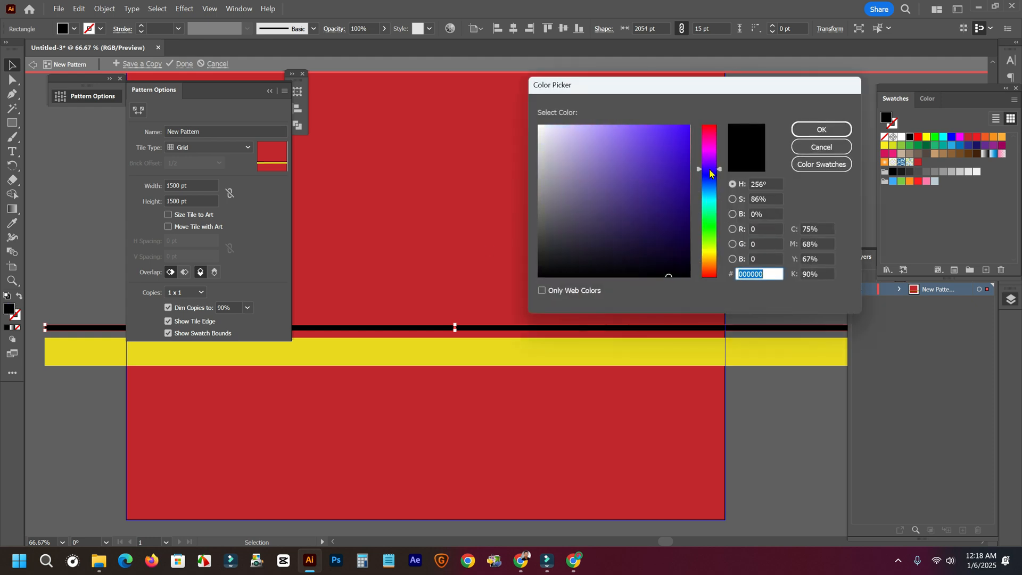
mouse_move(664, 243)
left_mouse_down()
mouse_move(674, 210)
mouse_move(674, 222)
left_mouse_up()
left_click(708, 263)
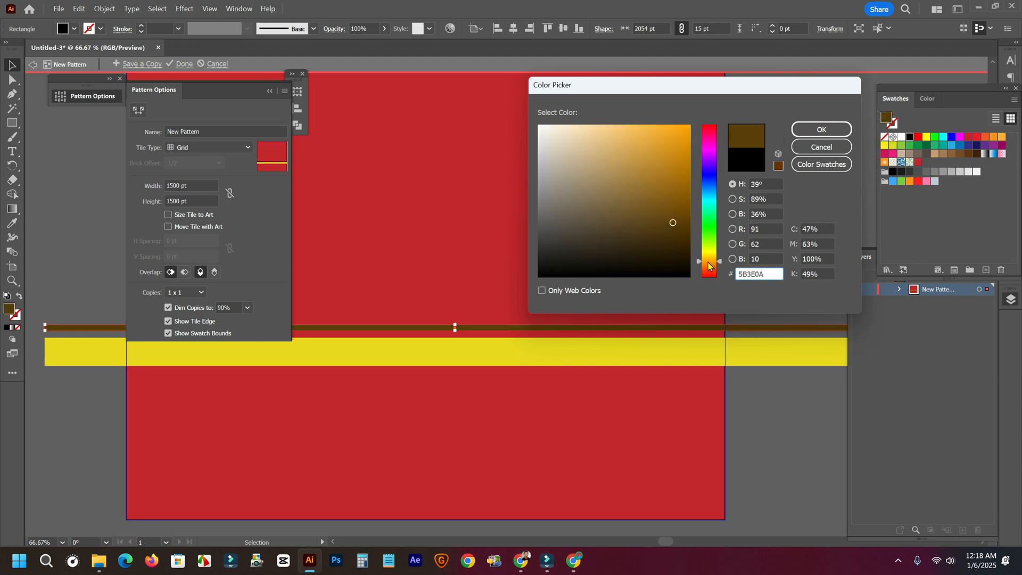
left_click_drag(708, 262, 708, 264)
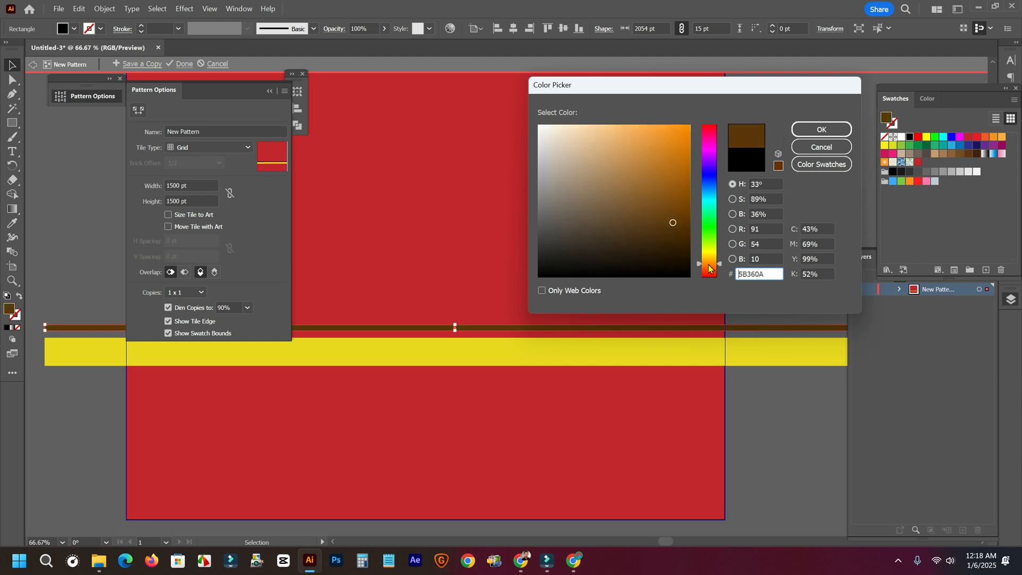
left_click(660, 245)
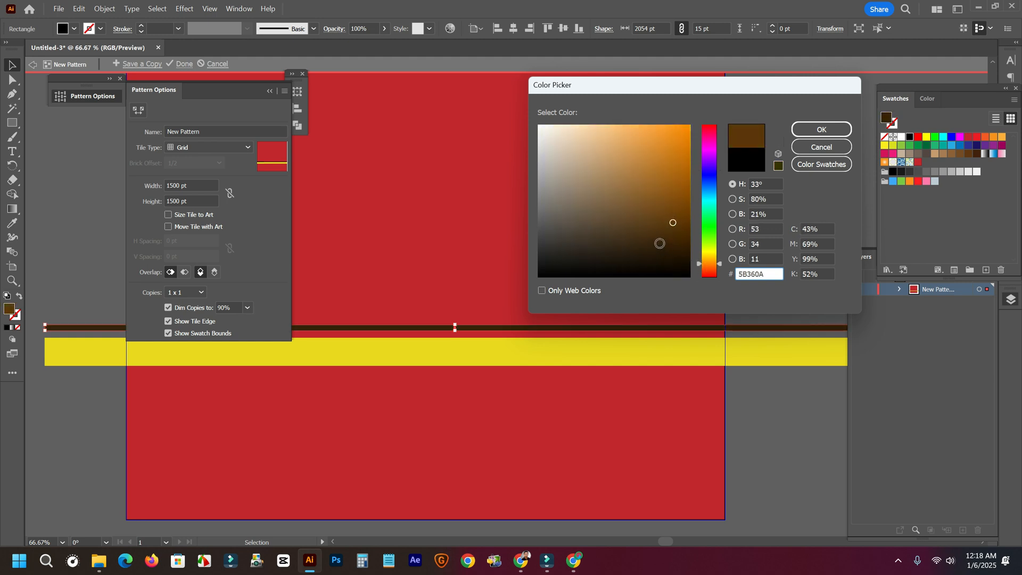
left_click(821, 134)
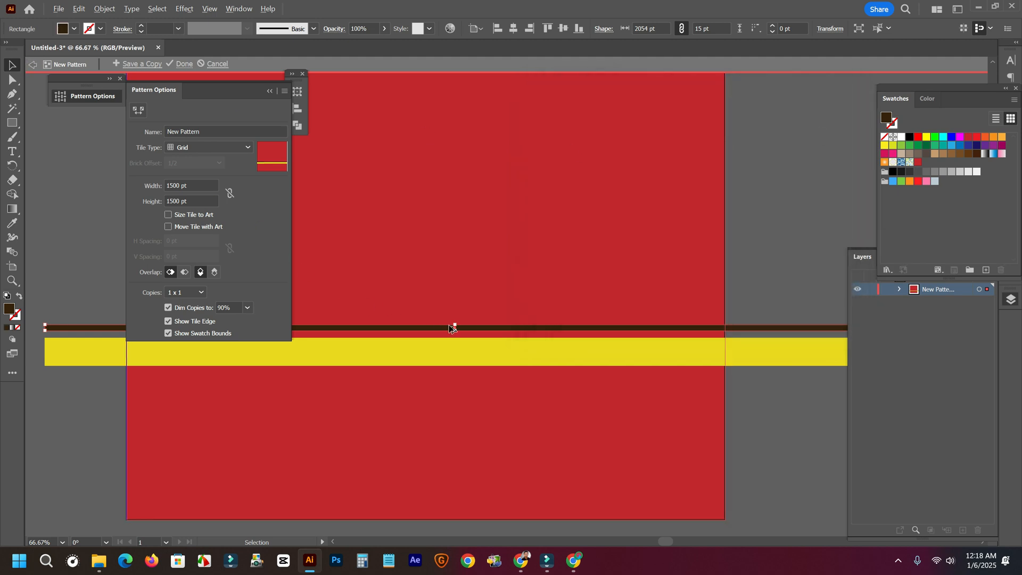
Duplicate the thin brown bar just below the yellow bar and group the two brown bars.
left_click_drag(456, 328, 461, 380)
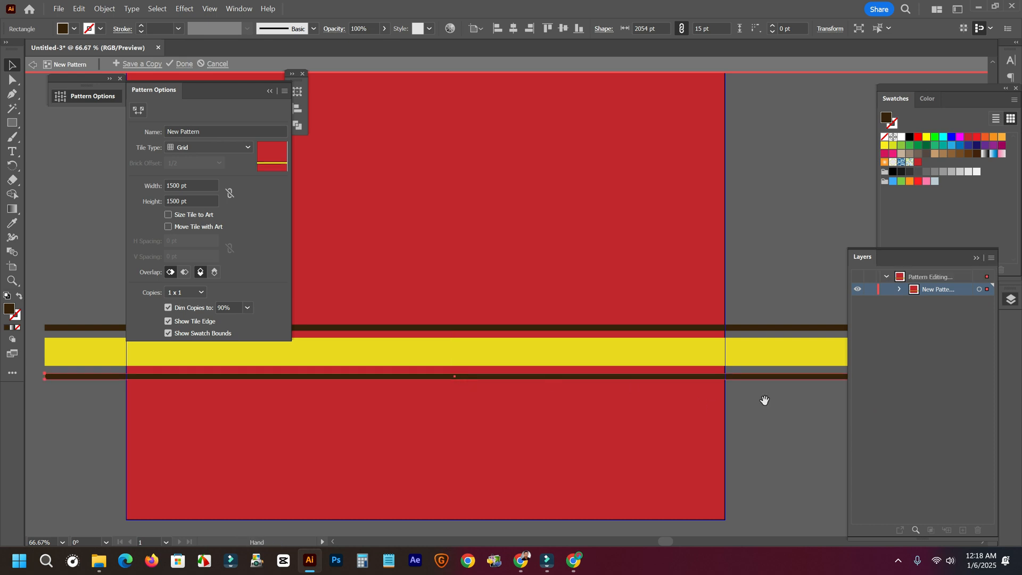
key("space")
left_click_drag(765, 402, 585, 392)
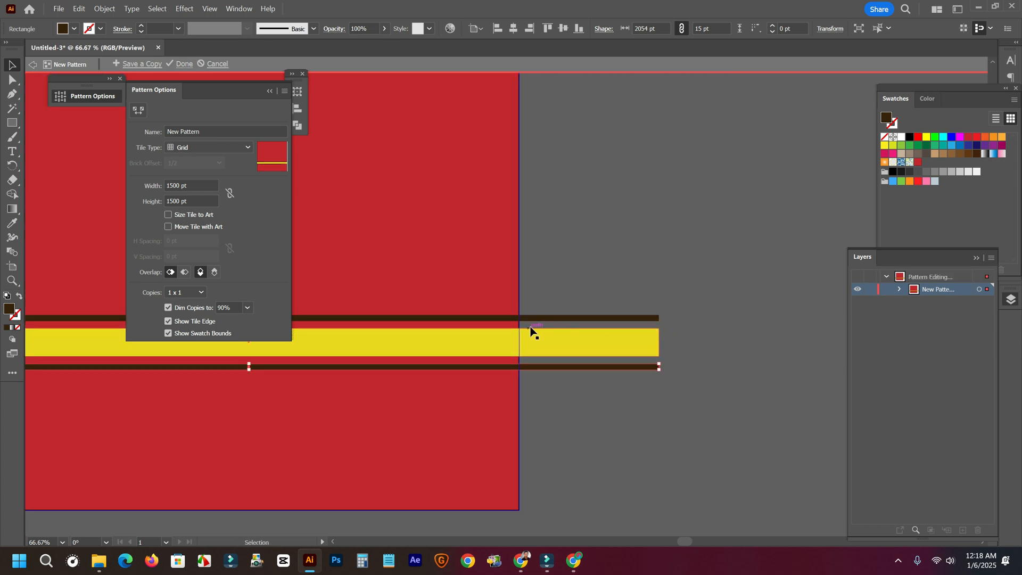
scroll(600, 346, "up", 3)
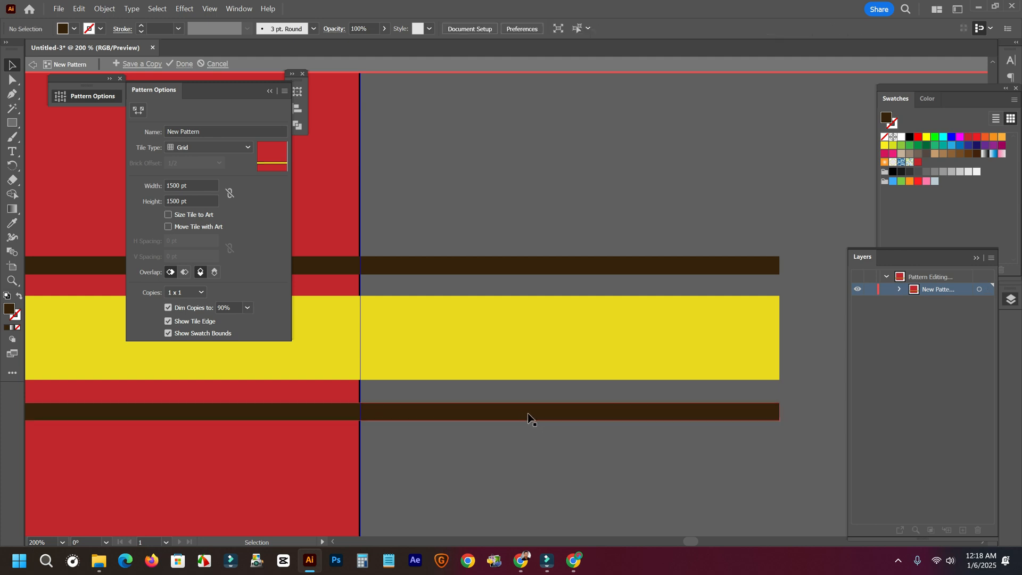
left_click(503, 272, "shift")
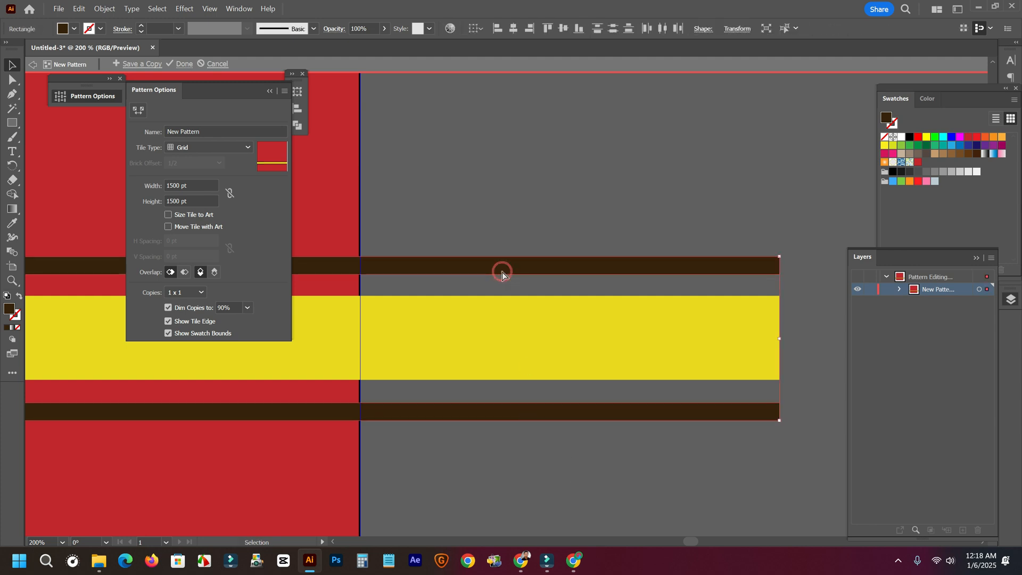
left_click(599, 501)
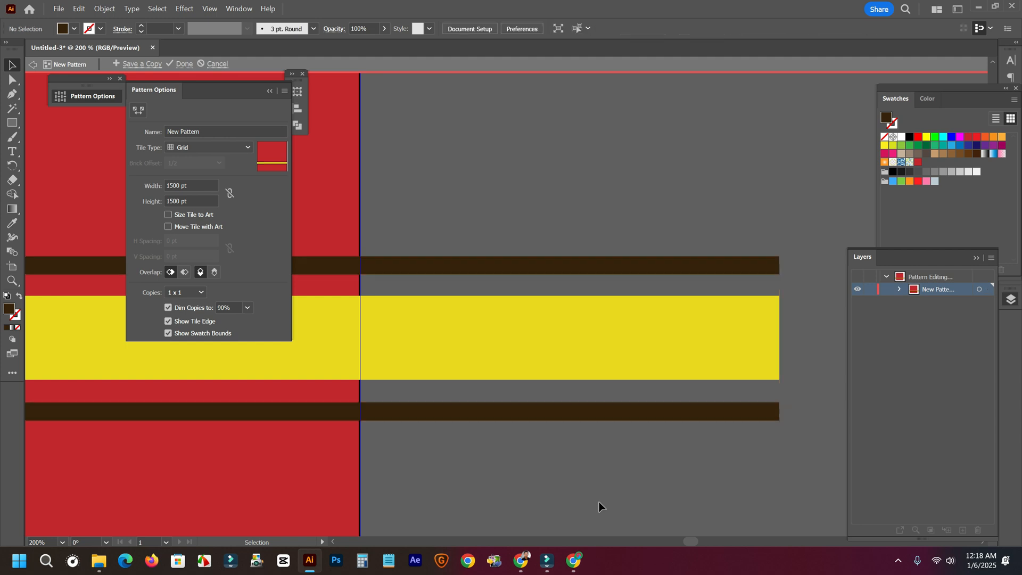
Select the yellow bar and the brown bar group and align their vertical centers.
key("ctrl+a")
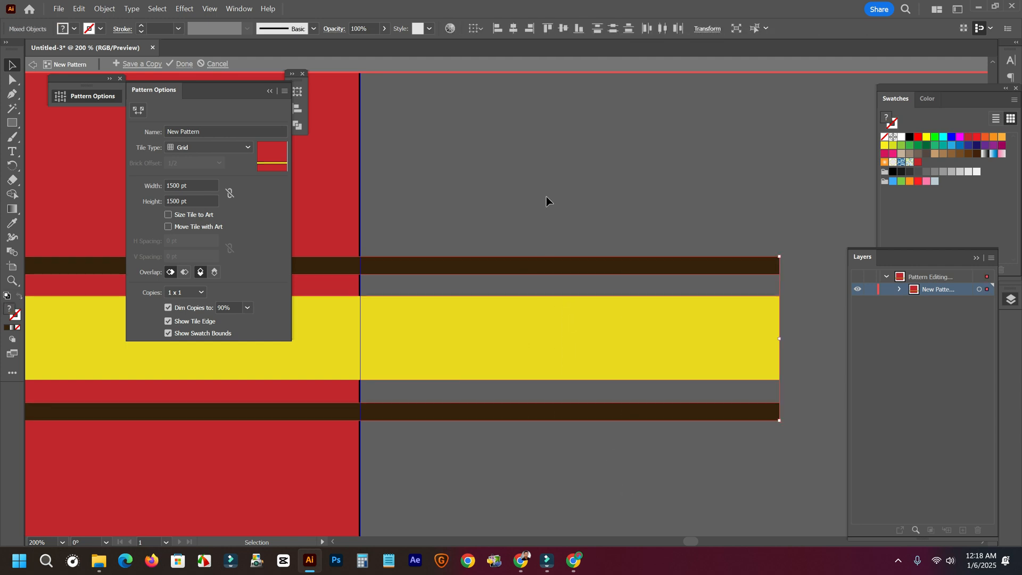
left_click(564, 28)
scroll(610, 217, "down", 4)
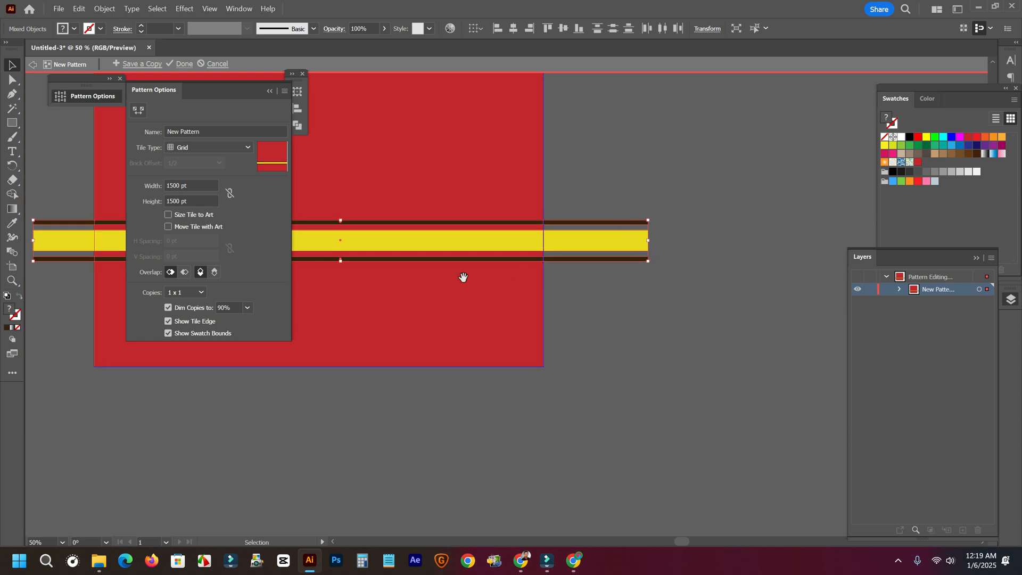
left_click_drag(464, 277, 585, 376)
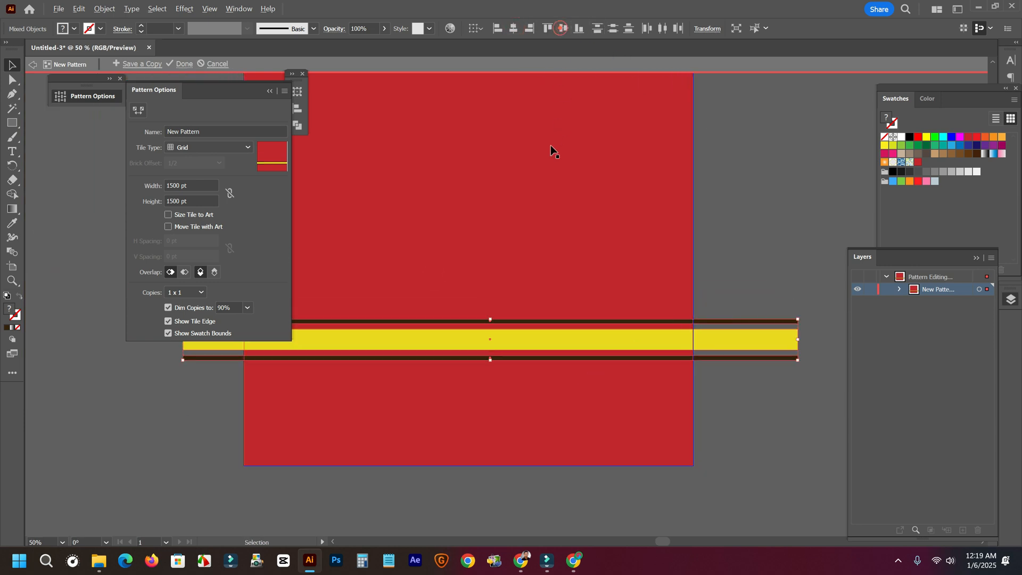
Center the yellow bar horizontally and vertically on the tile, keeping alignment relative to the artboard.
scroll(574, 214, "down", 2)
scroll(546, 256, "up", 2)
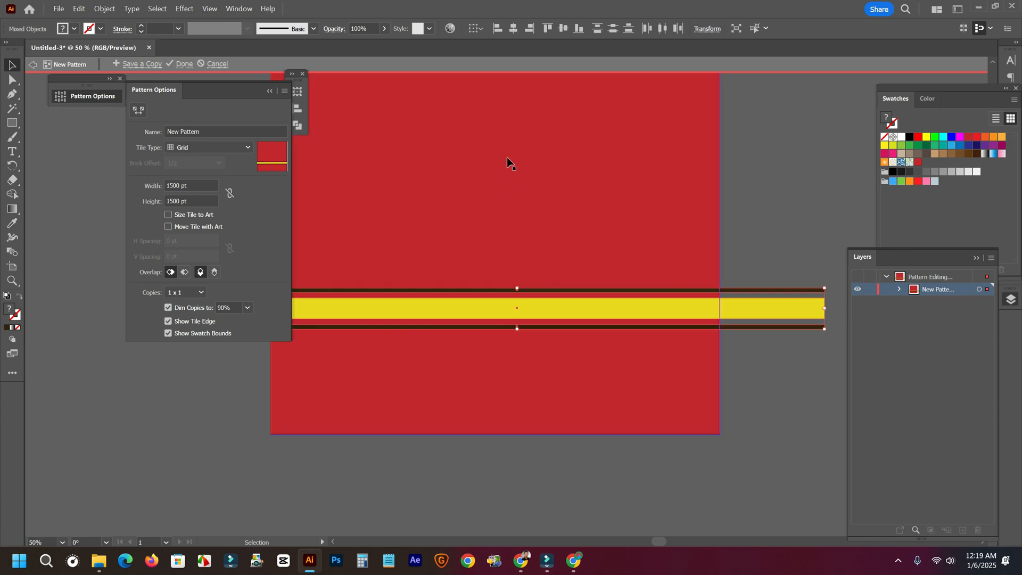
left_click_drag(781, 253, 649, 288)
left_click(659, 361)
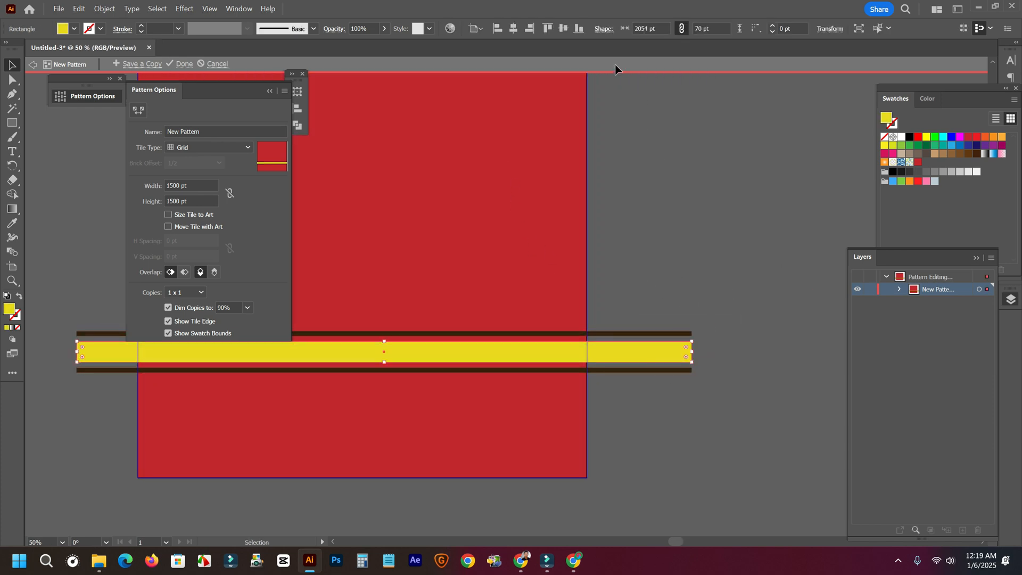
left_click(476, 29)
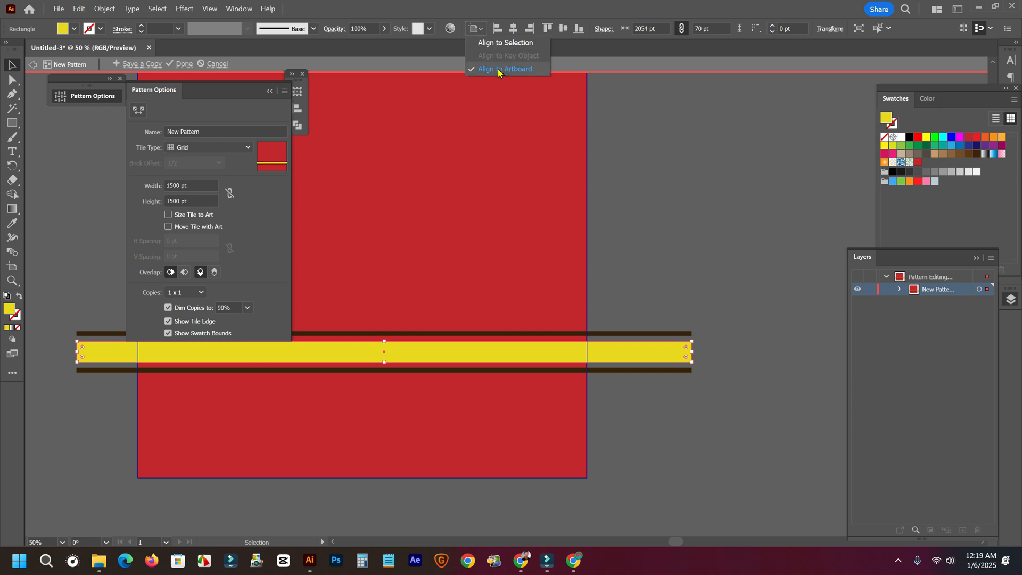
left_click(650, 158)
left_click(648, 159)
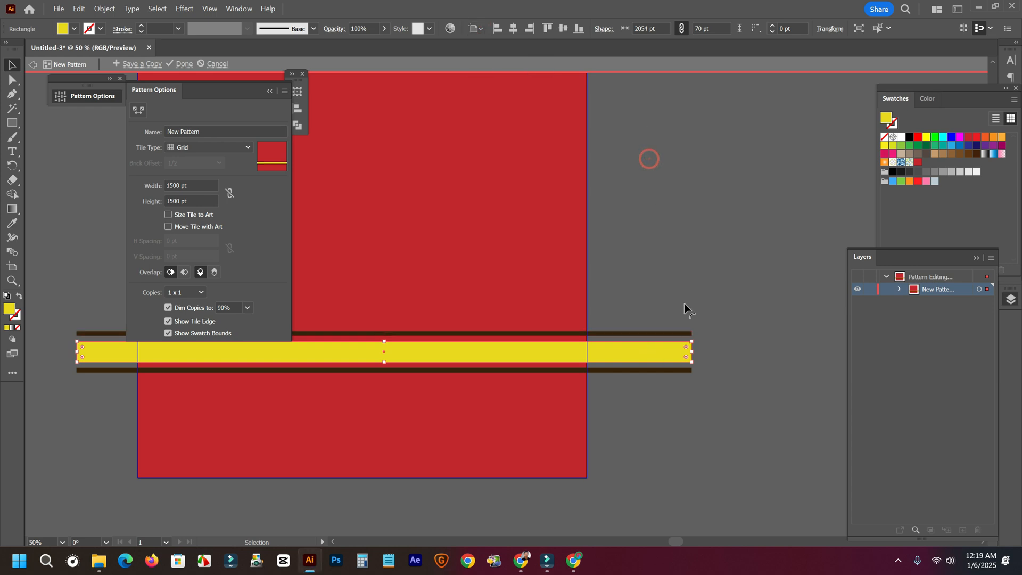
left_click(651, 363)
left_click(513, 29)
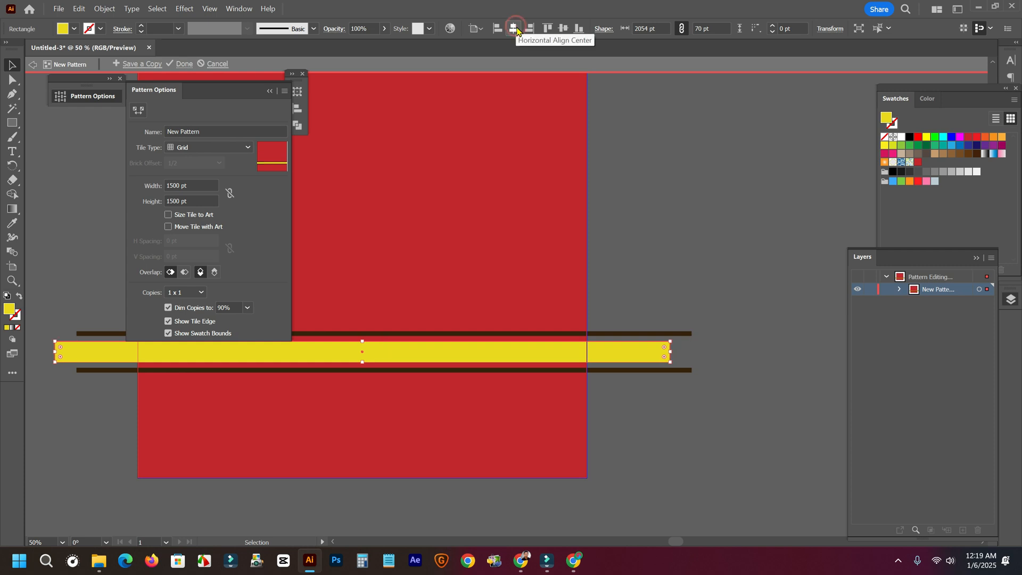
left_click(564, 28)
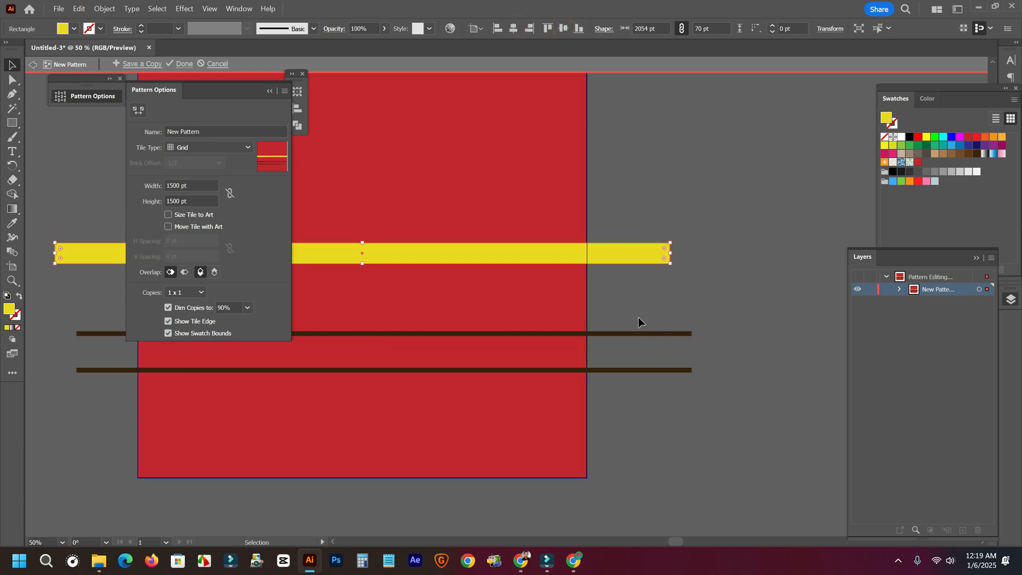
Center the brown bar group horizontally and vertically on the tile and deselect it.
left_click(665, 334)
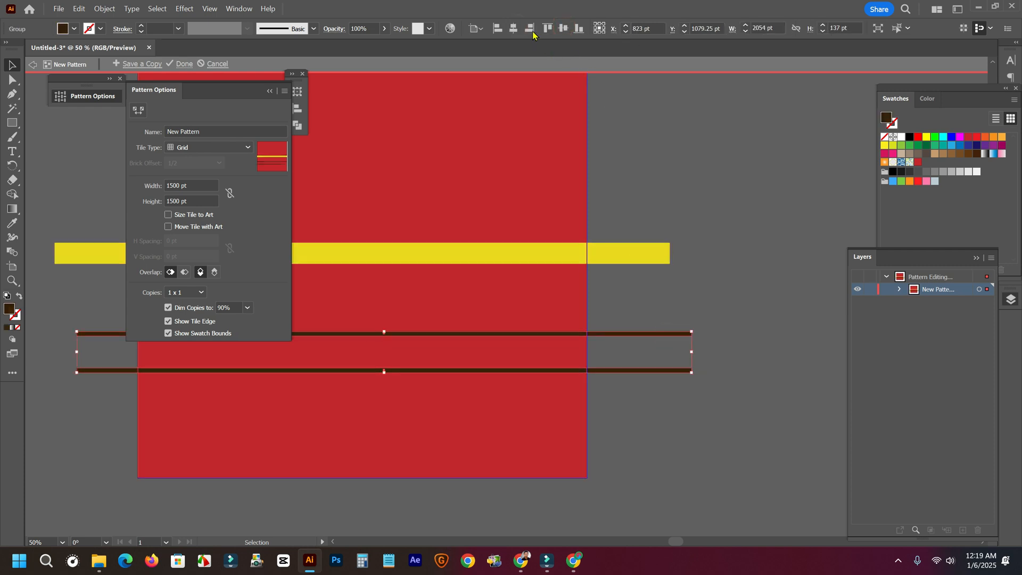
left_click(514, 29)
left_click(563, 29)
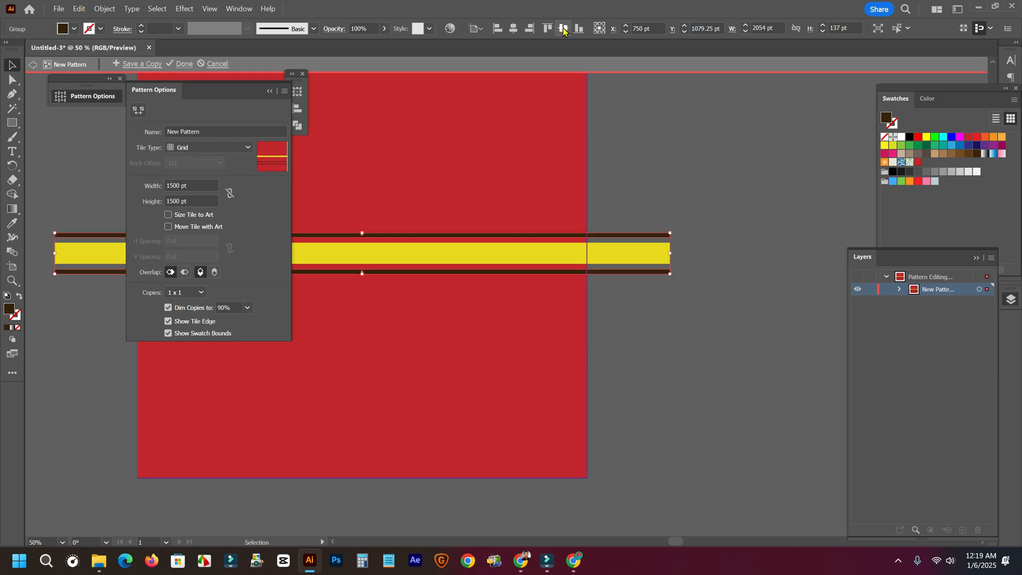
left_click(627, 189)
Reduce the brown bar group's height to about 110 pt from its center, bringing both lines closer to the yellow bar.
left_click_drag(623, 202, 702, 216)
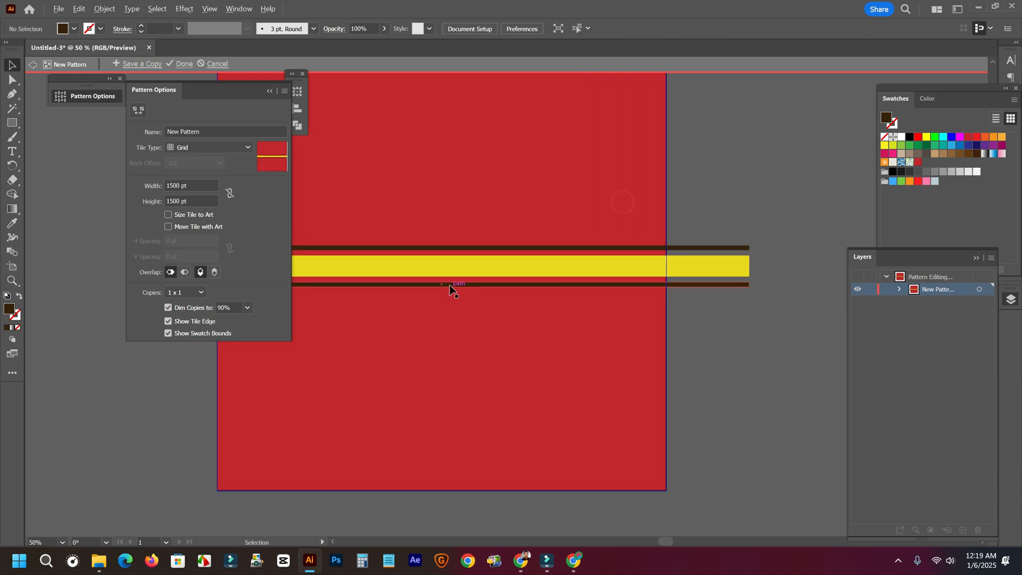
scroll(466, 272, "up", 2)
scroll(434, 227, "up", 2)
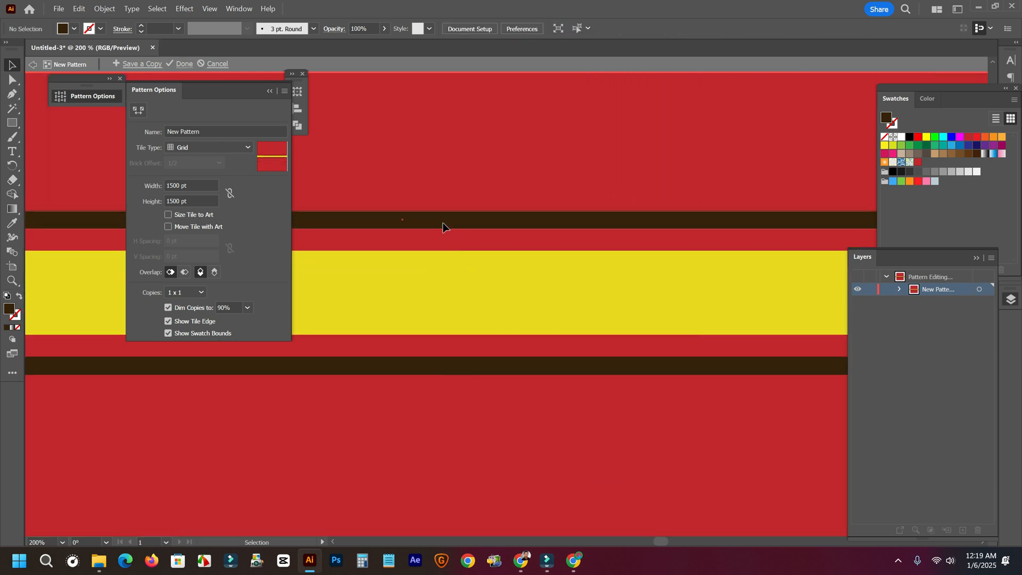
left_click(432, 228)
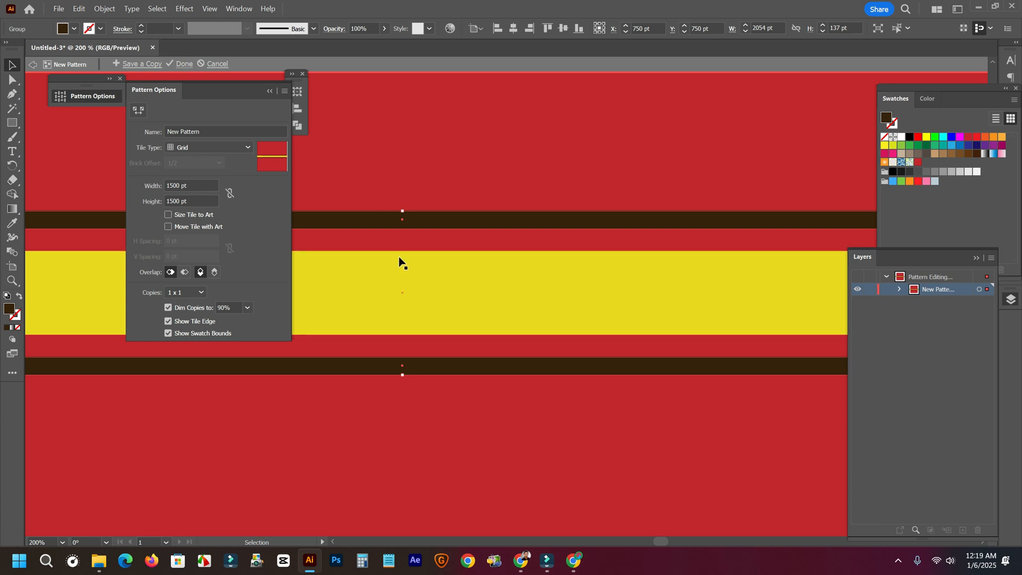
left_click_drag(405, 213, 405, 227)
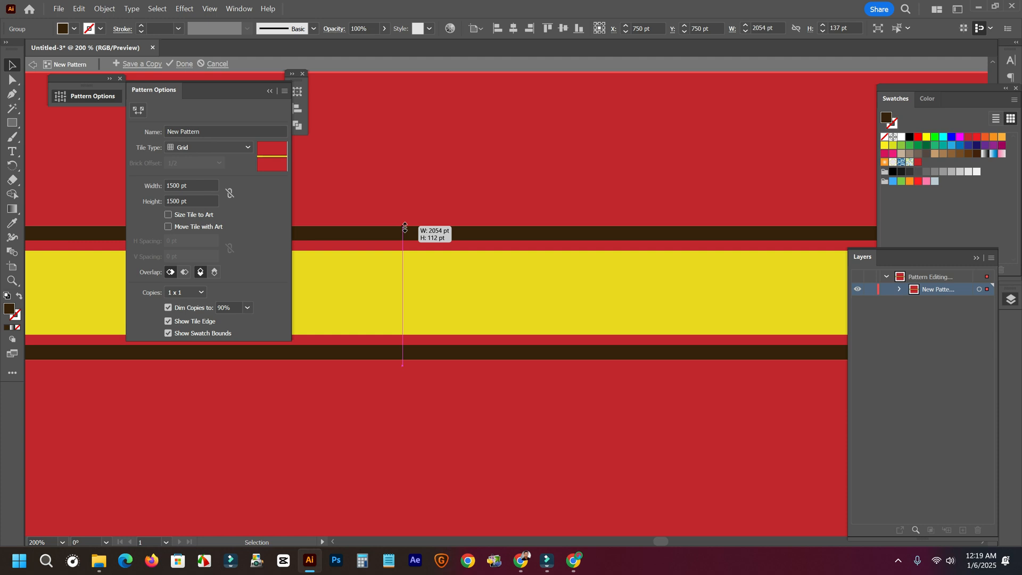
left_click_drag(405, 227, 406, 229)
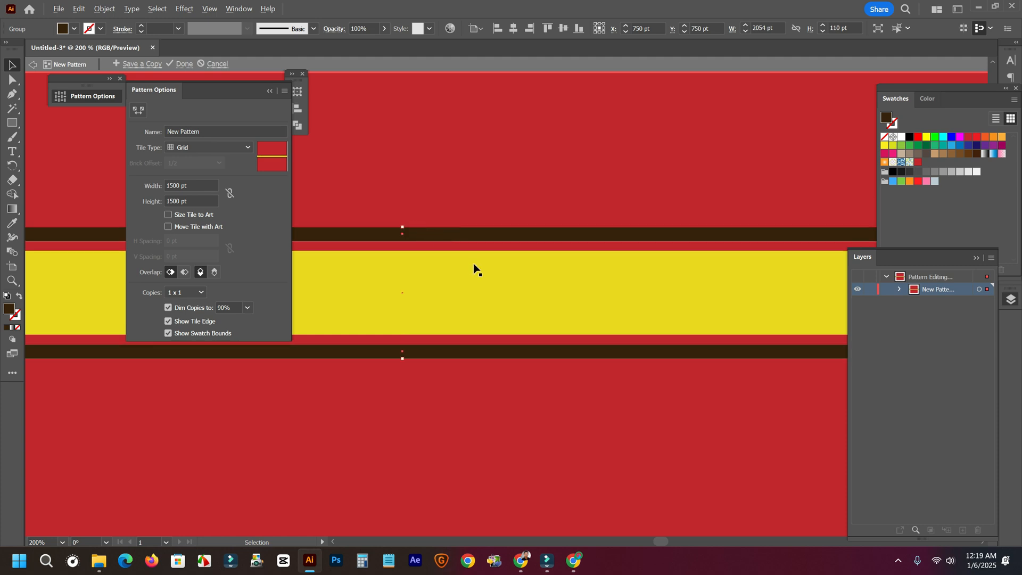
Select the yellow bar with its brown lines and lengthen them symmetrically to about 3484 pt beyond both tile edges.
scroll(479, 276, "down", 6)
left_click(616, 316)
left_click_drag(616, 315, 675, 318)
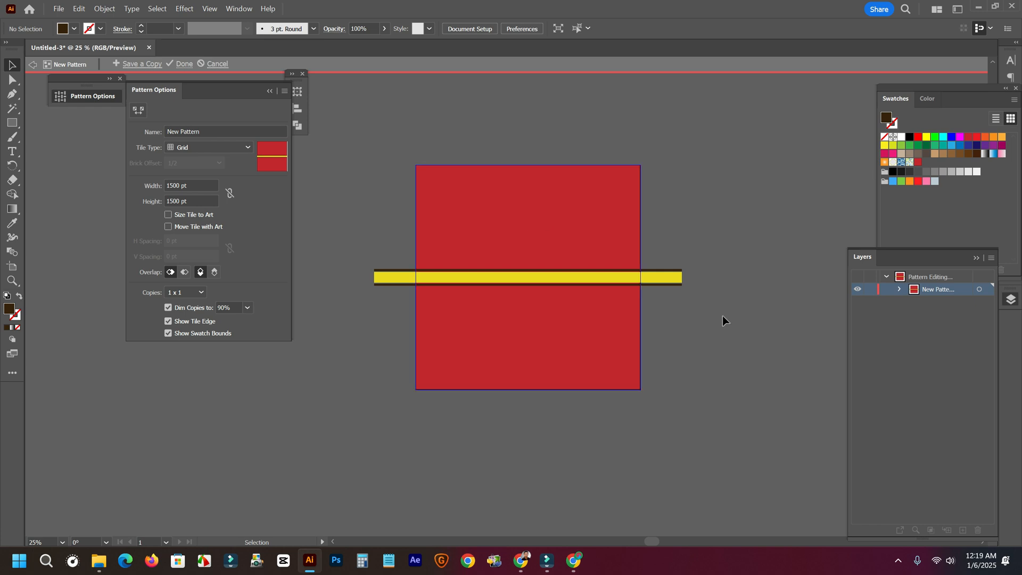
left_click_drag(650, 202, 790, 278)
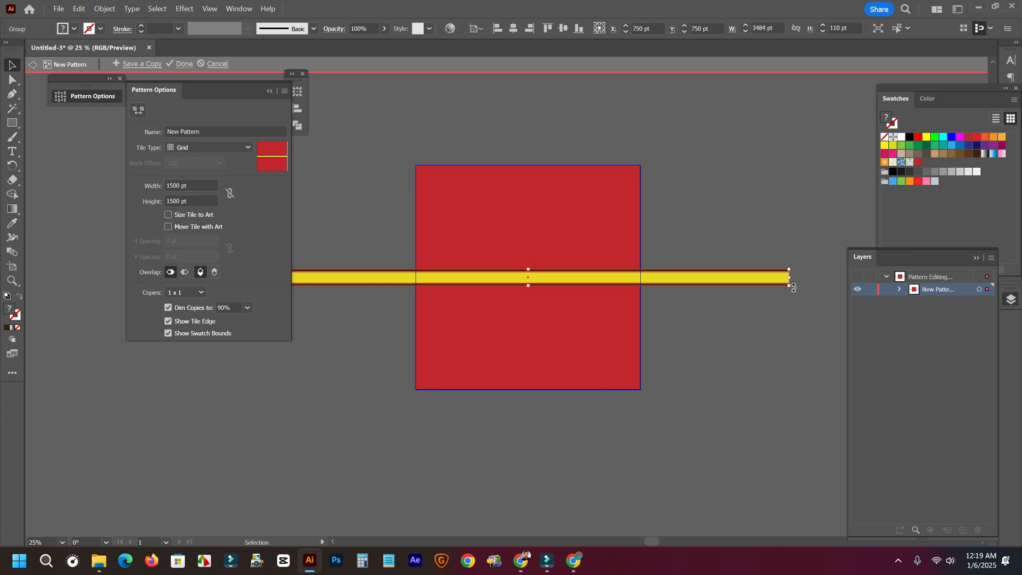
Rotate the brown-edged yellow stripe 45° clockwise about its center and deselect it.
left_click_drag(794, 288, 794, 287)
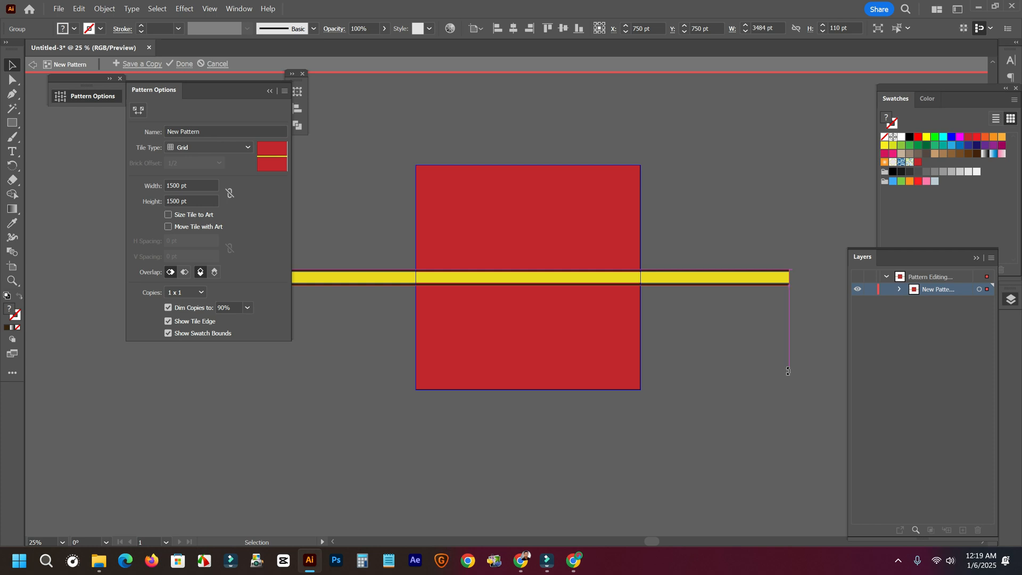
left_click_drag(788, 371, 778, 418)
left_click(728, 326)
scroll(712, 320, "up", 1)
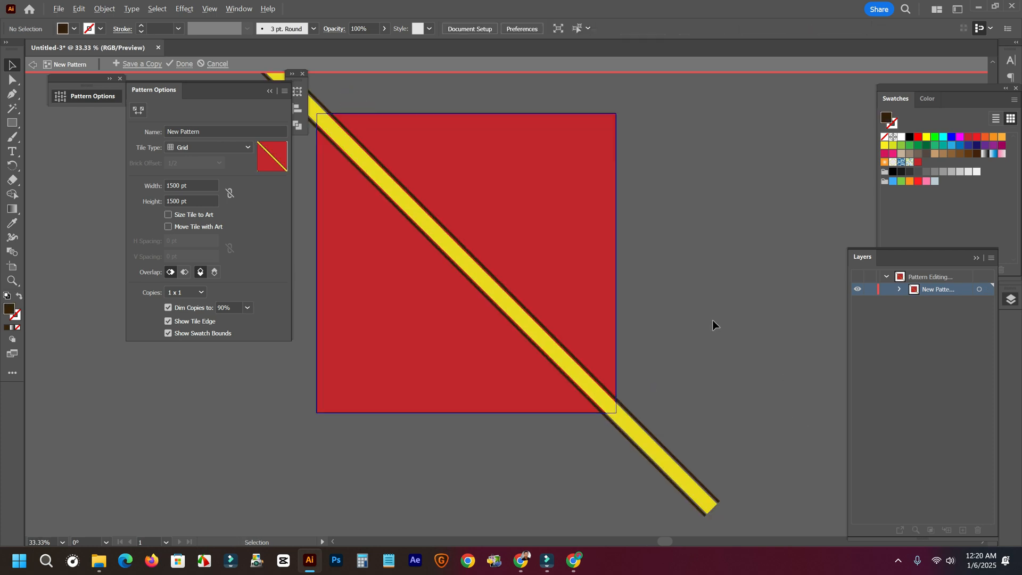
scroll(713, 320, "down", 1)
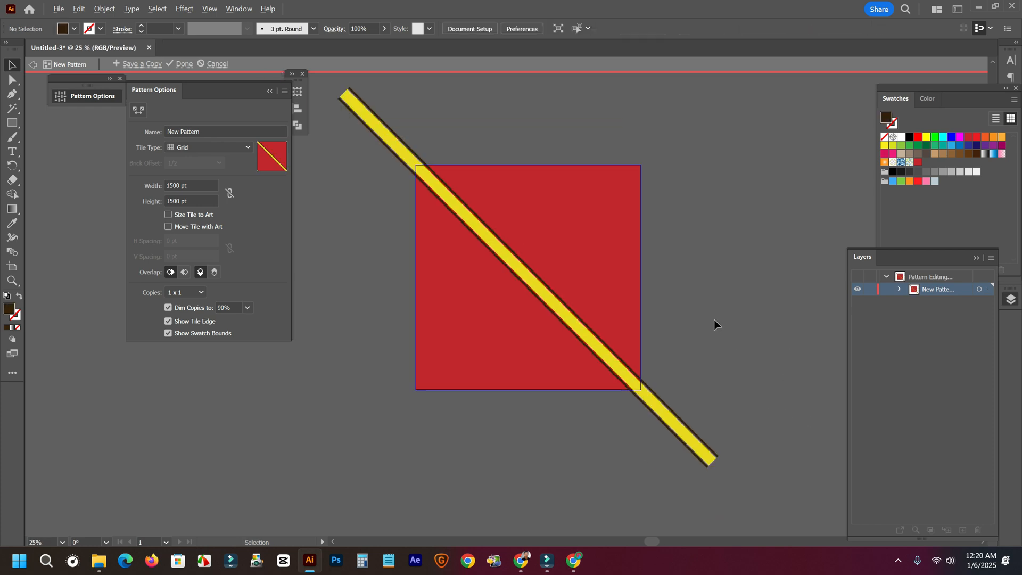
Preview the pattern as 3 x 3 copies and duplicate the diagonal stripe into three evenly spaced parallel stripes.
left_click(607, 362)
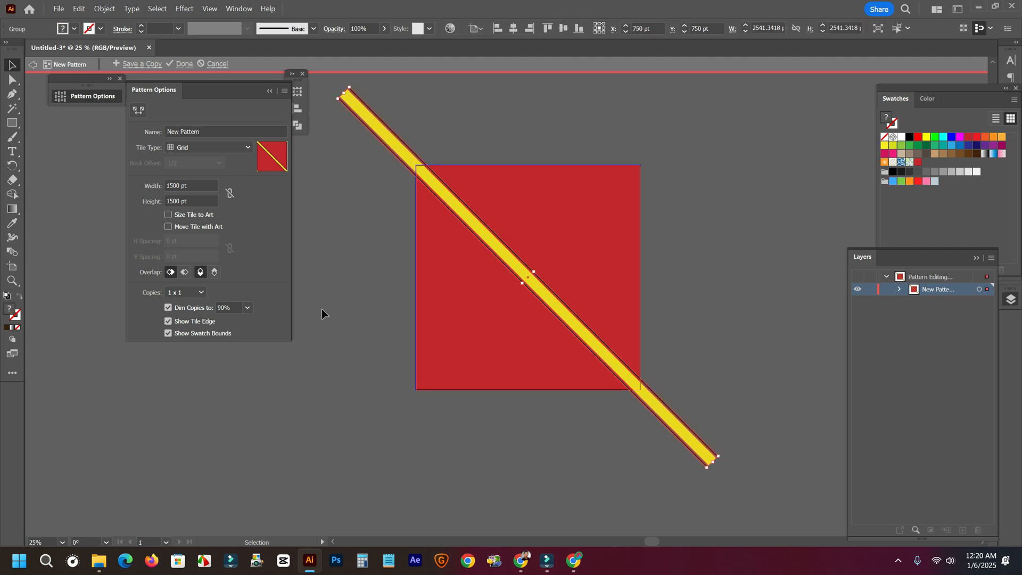
left_click(196, 292)
left_click(189, 320)
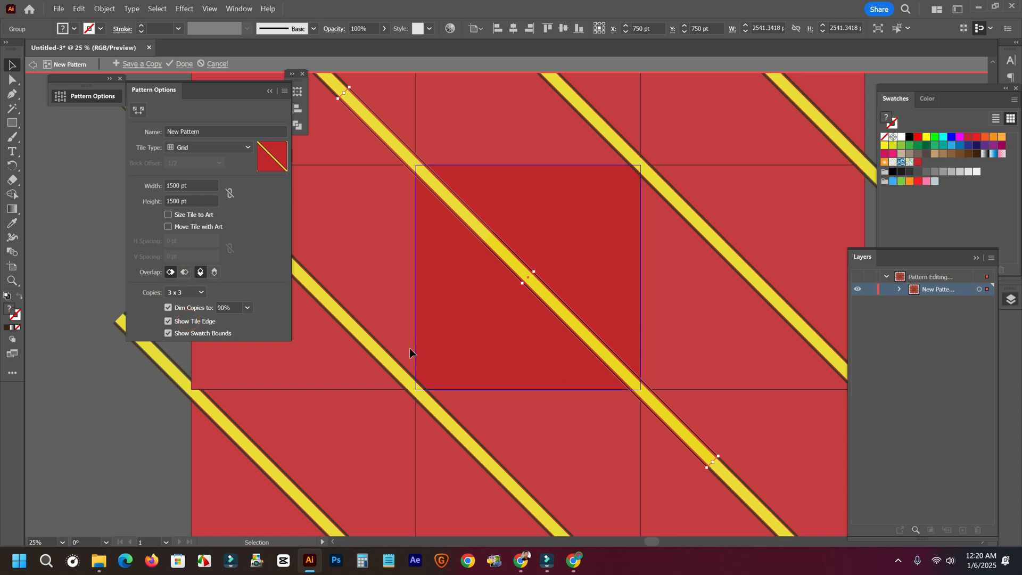
left_click_drag(596, 346, 539, 420)
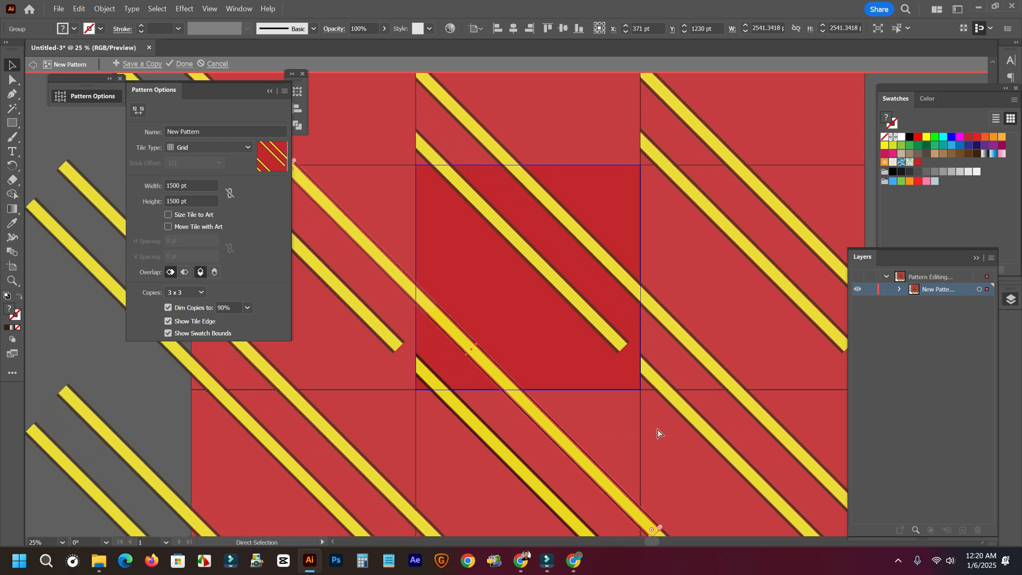
key("ctrl+d")
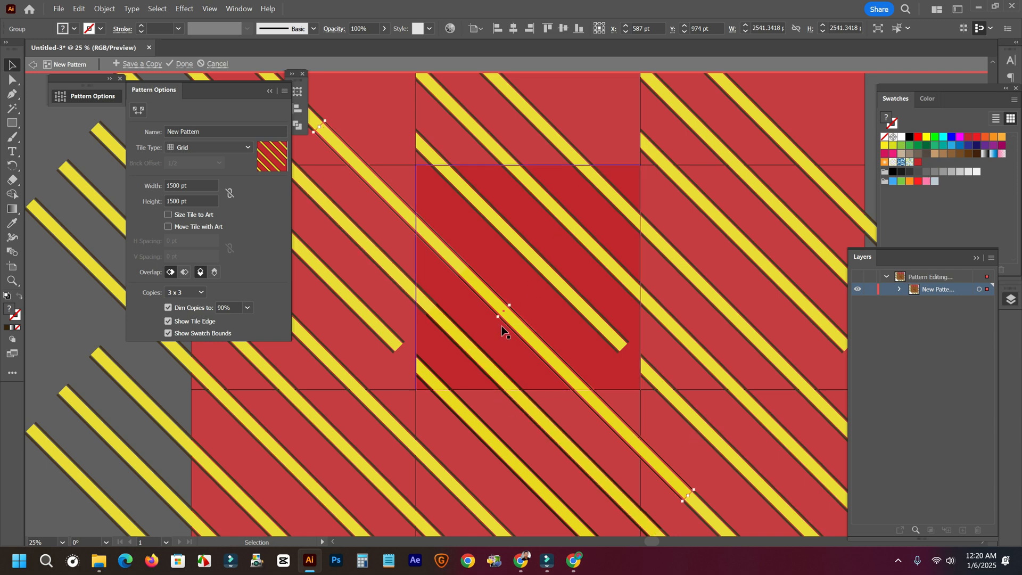
Select all three diagonal stripes, scale them up slightly to widen their spacing, and deselect them.
left_click(477, 358, "shift")
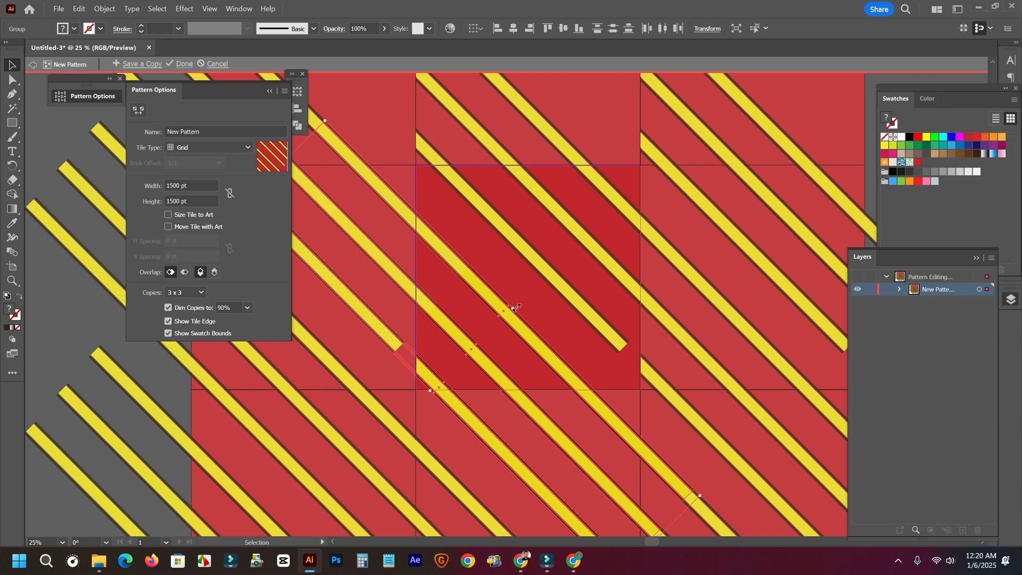
left_click_drag(513, 309, 552, 327)
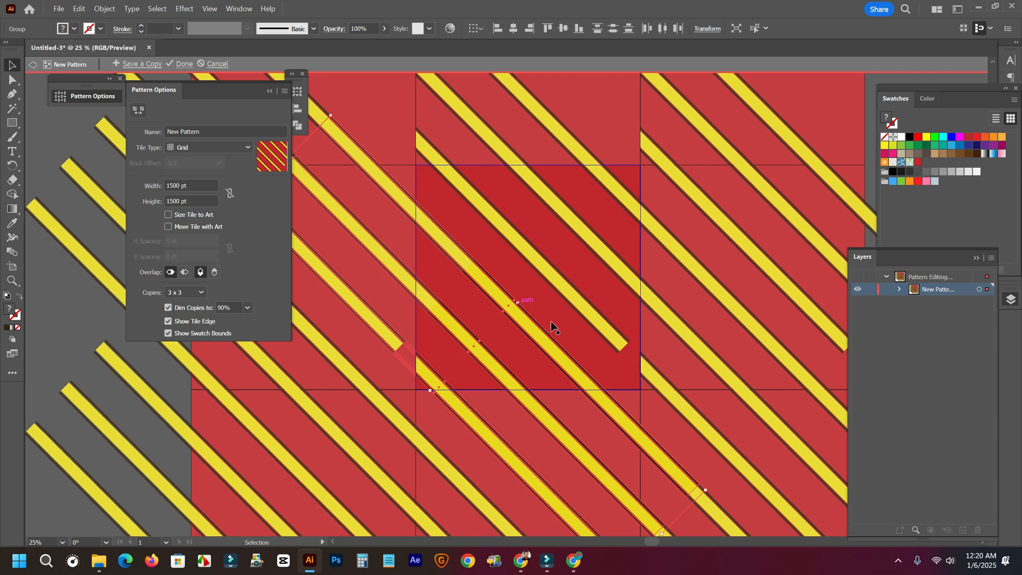
scroll(446, 360, "down", 2)
left_click(717, 365)
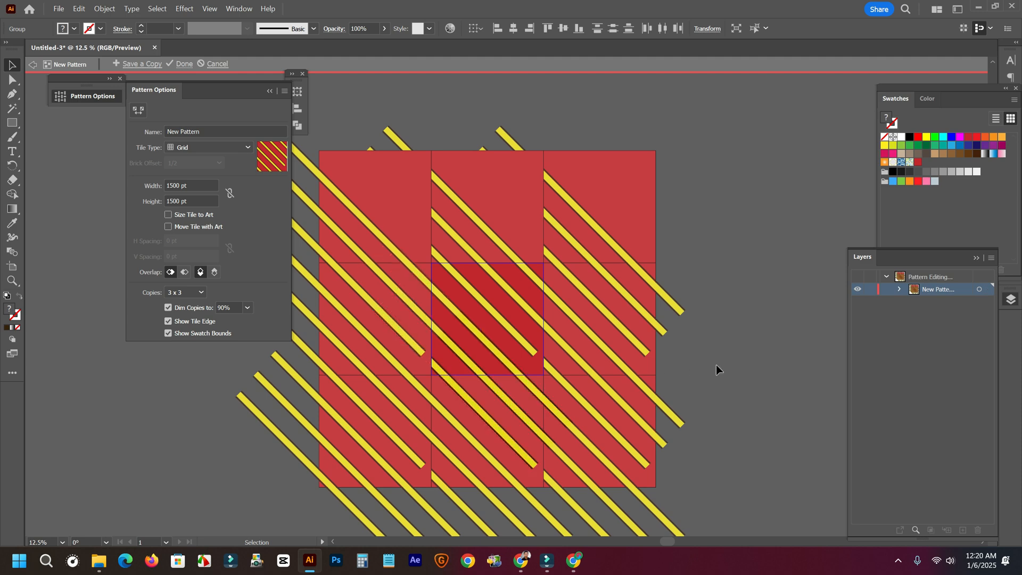
Reselect the three diagonal stripes and move them up and right across the center tile to even out the repeat.
scroll(525, 418, "up", 1)
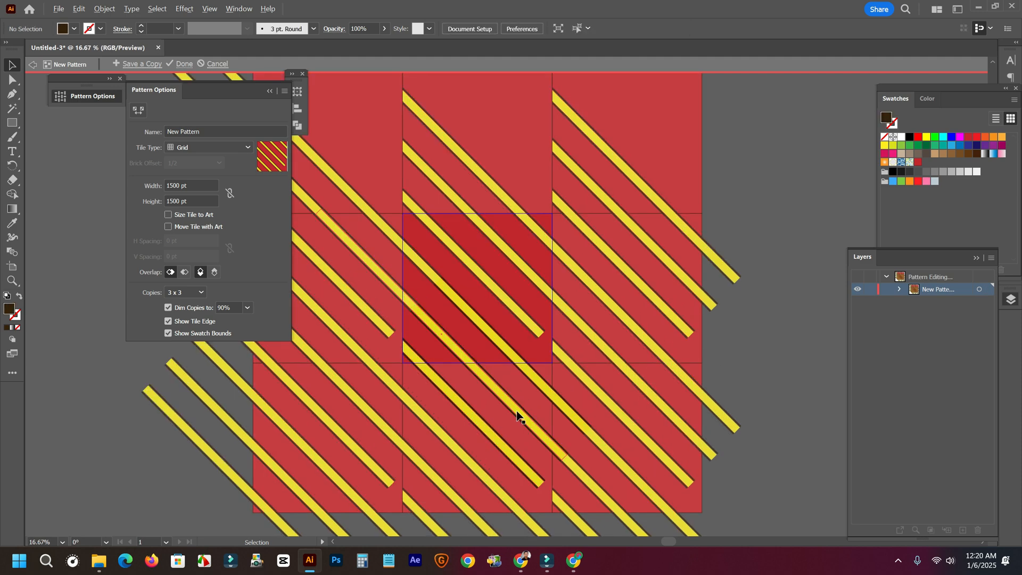
left_click(447, 395)
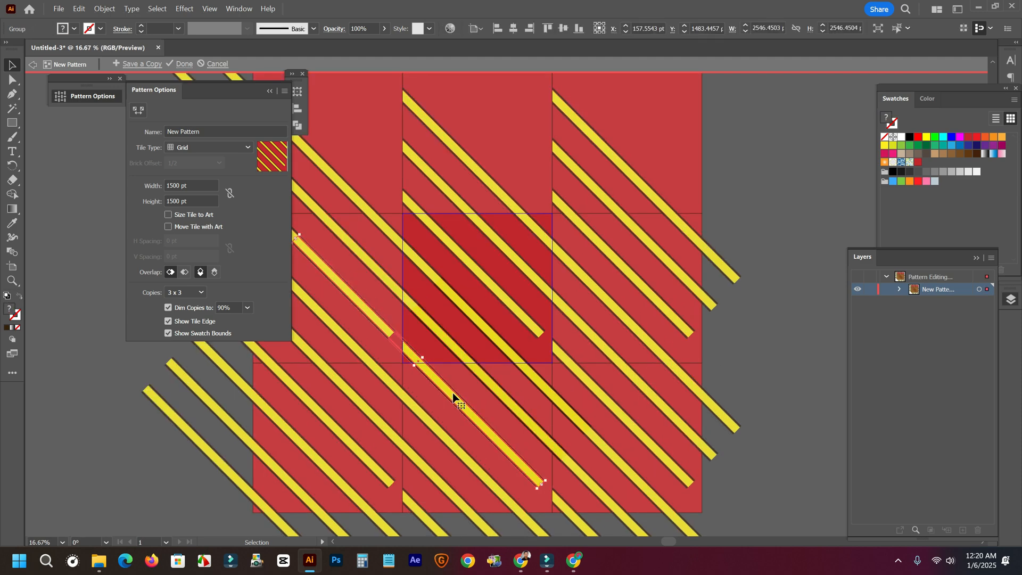
left_click(492, 392, "shift")
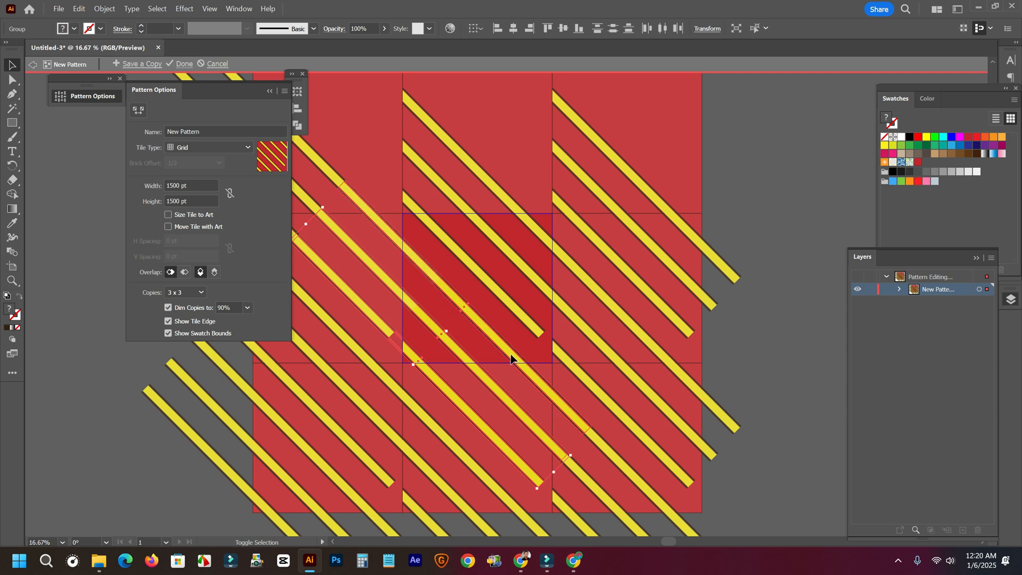
key("a")
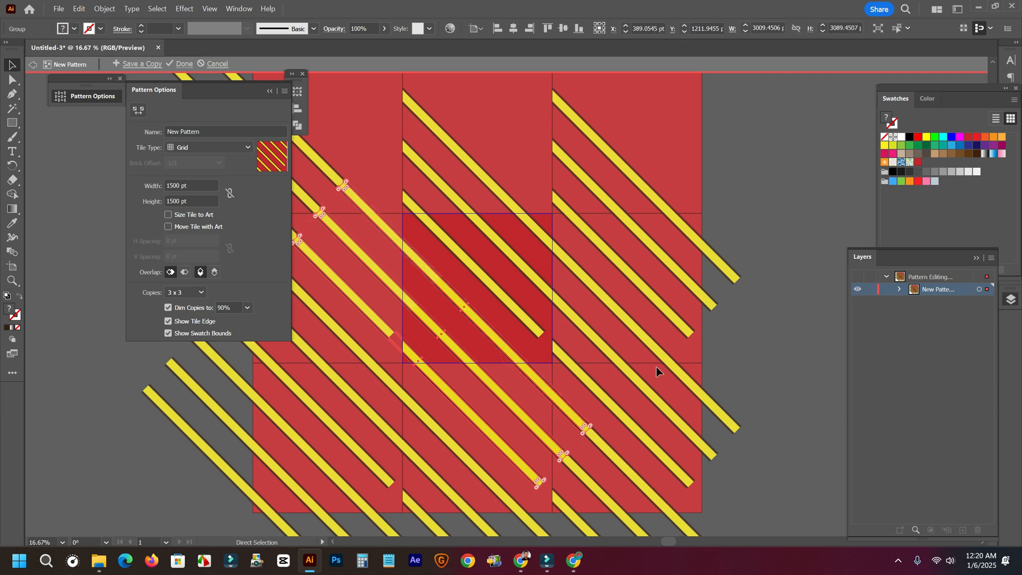
key("v")
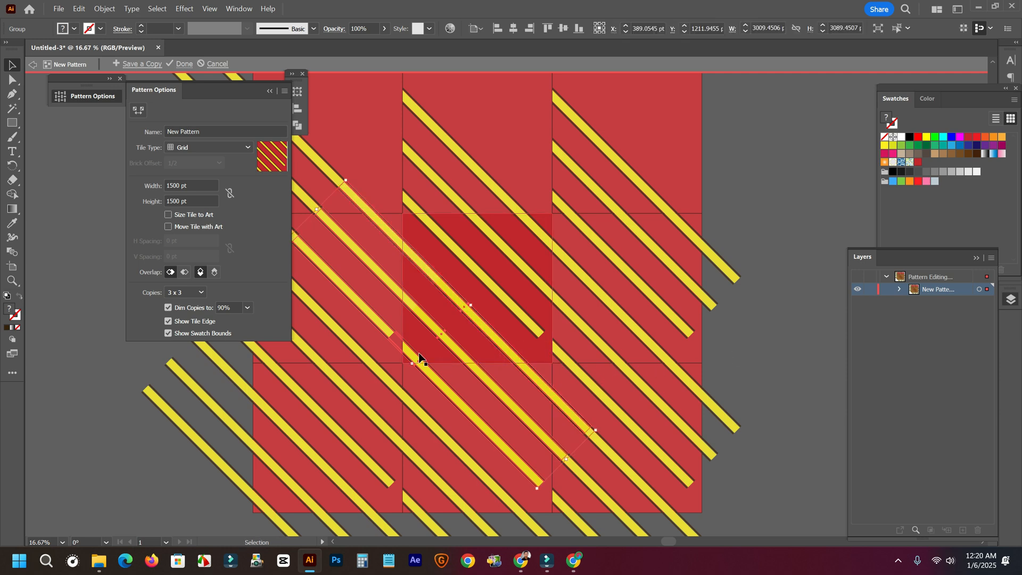
left_click_drag(490, 383, 575, 361)
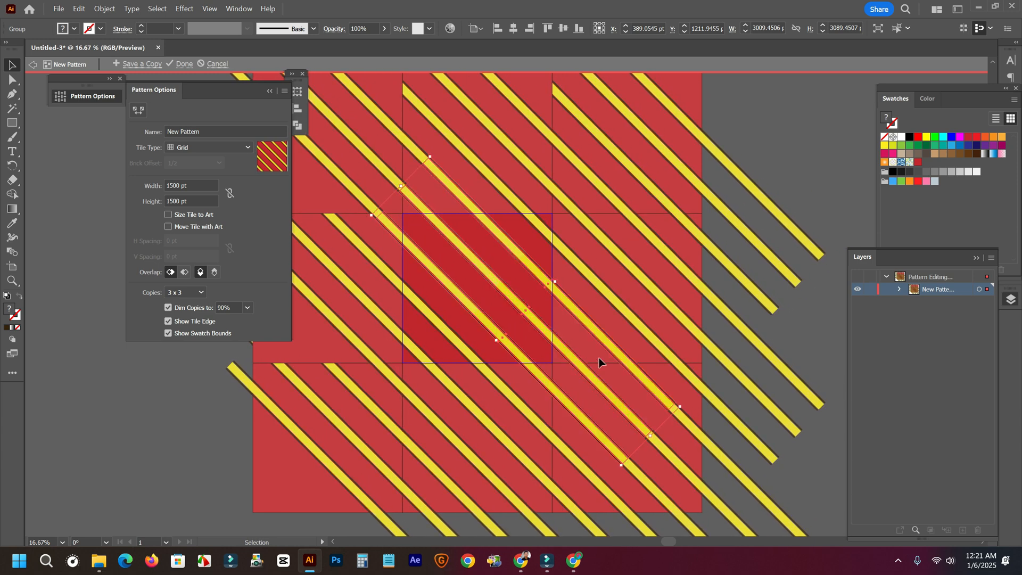
left_click(782, 330)
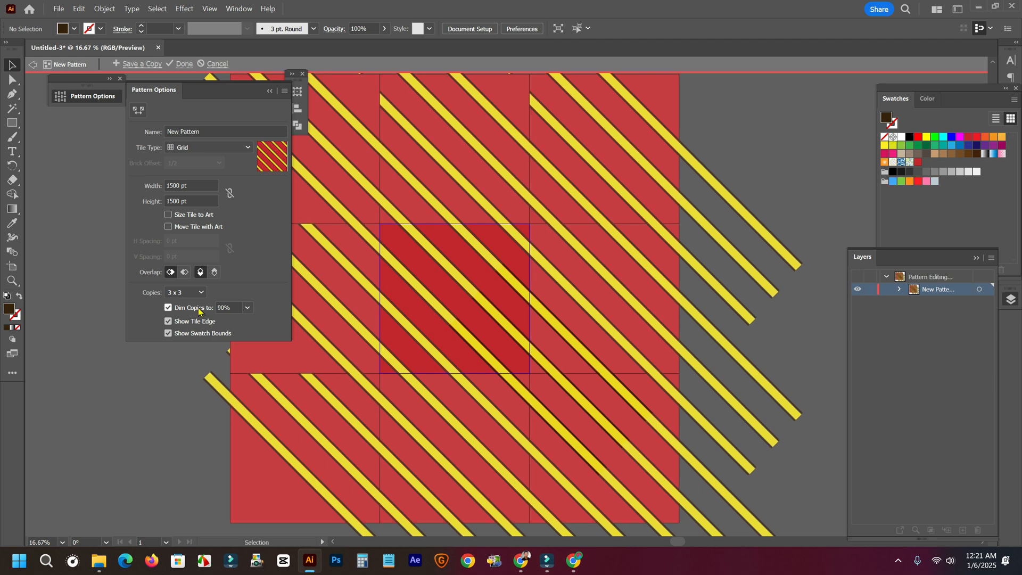
Preview a single 1 x 1 tile and draw a dark brown bar about 3344 x 164 pt, rotated parallel to the yellow stripes.
left_click(184, 293)
left_click(178, 306)
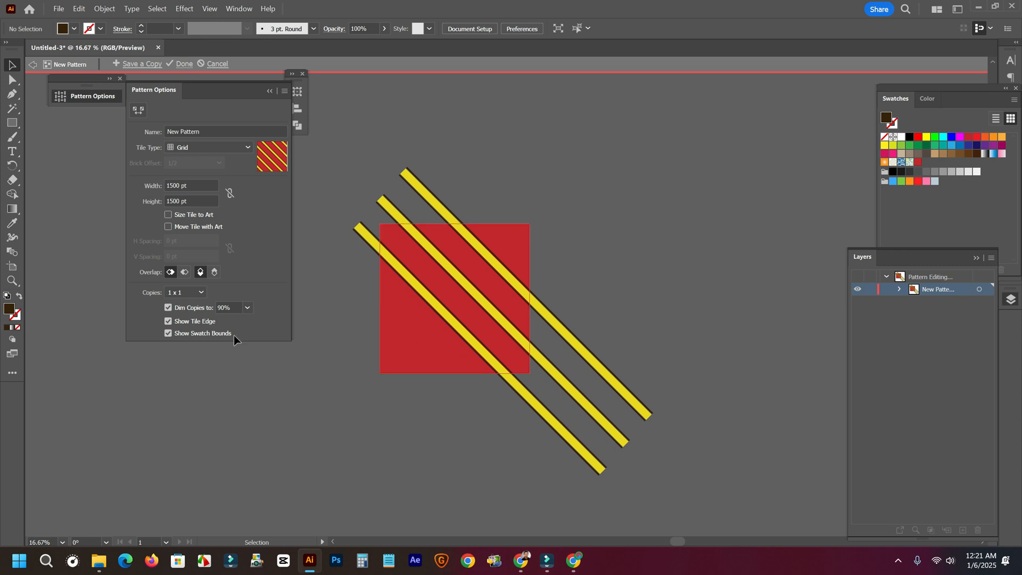
left_click(11, 126)
left_click_drag(323, 366, 667, 423)
left_click(12, 65)
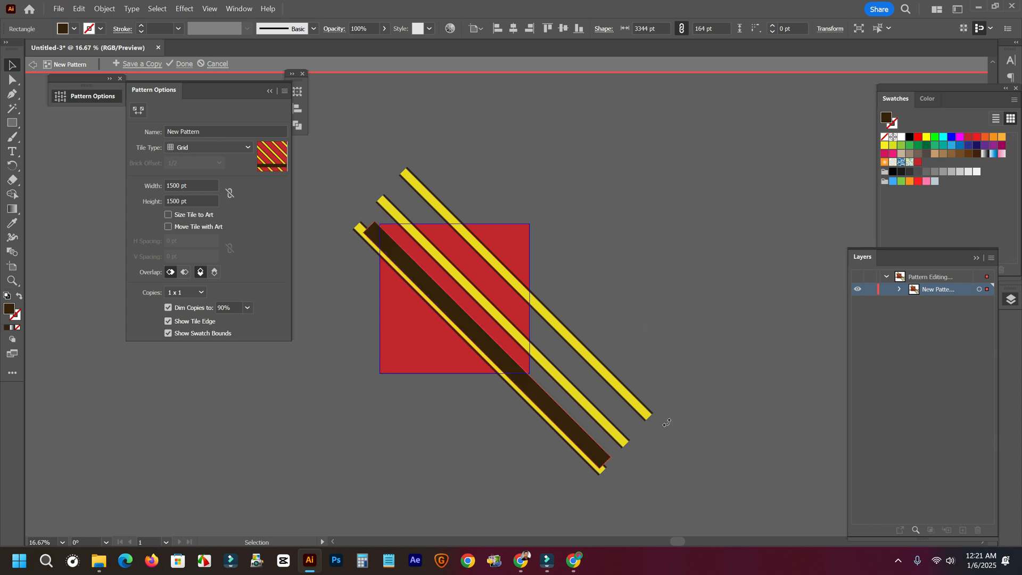
Reflect the brown bar across the vertical axis so it crosses the yellow stripes.
right_click(570, 424)
mouse_move(608, 349)
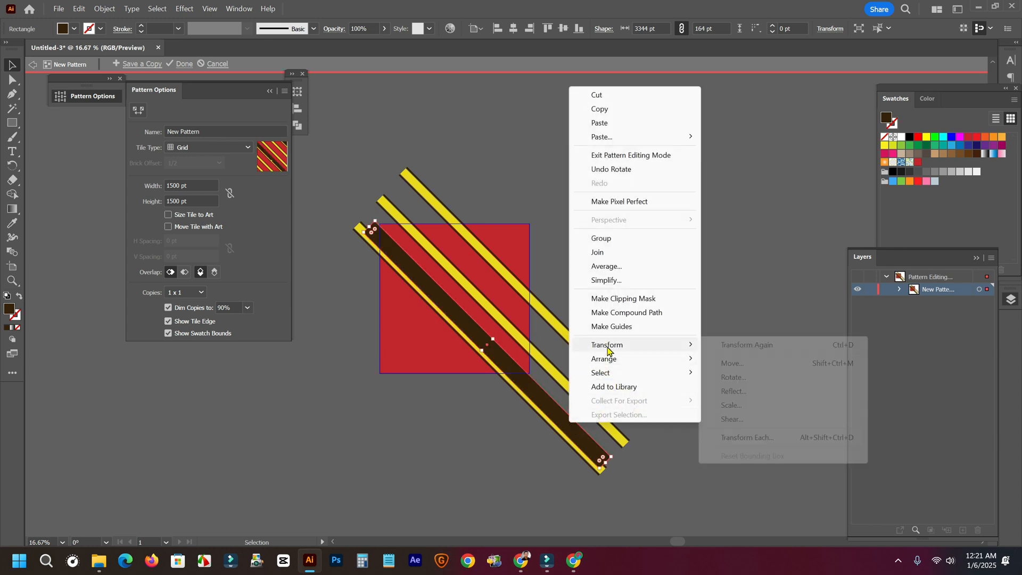
left_click(731, 391)
left_click(581, 292)
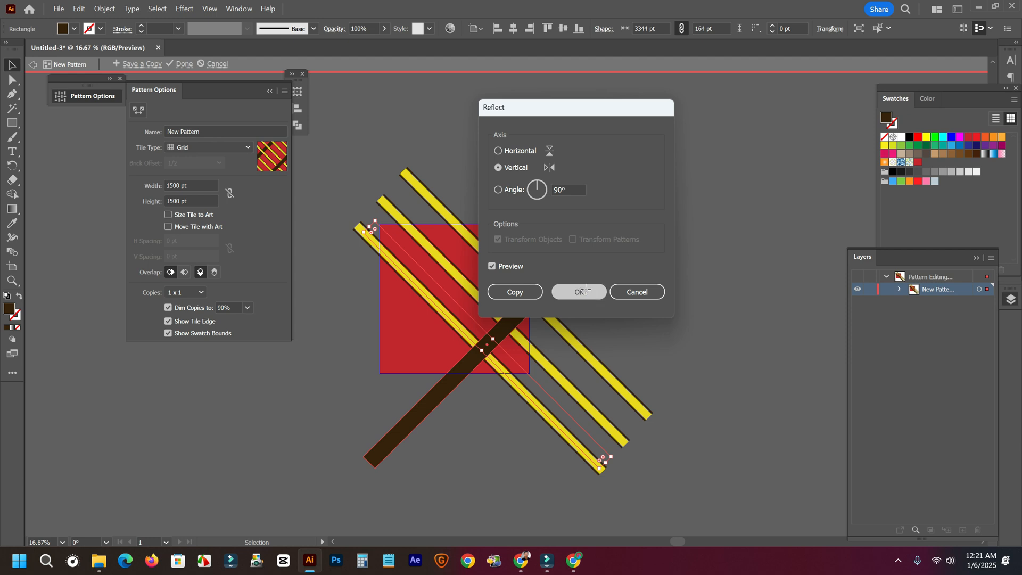
left_click(647, 298)
Arrange the brown crossing bar behind the yellow stripes but in front of the red square, and deselect it.
left_click(552, 282)
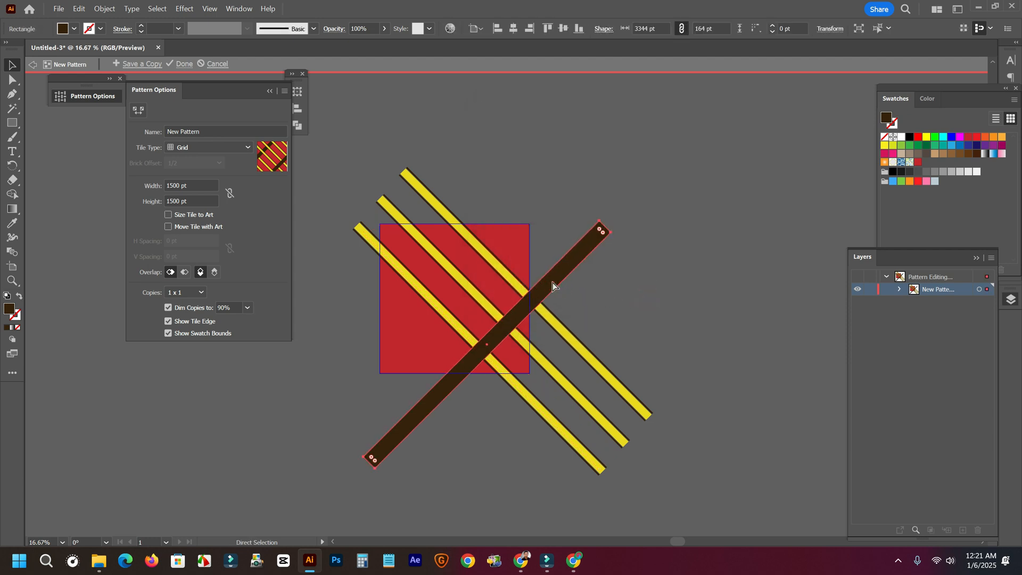
key("ctrl+shift+bracketleft")
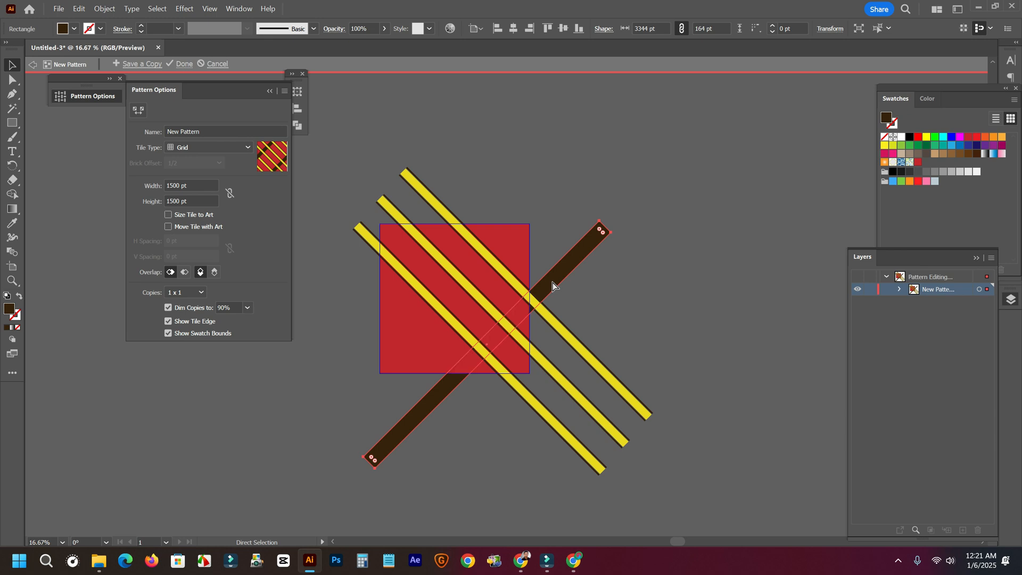
key("ctrl+bracketright")
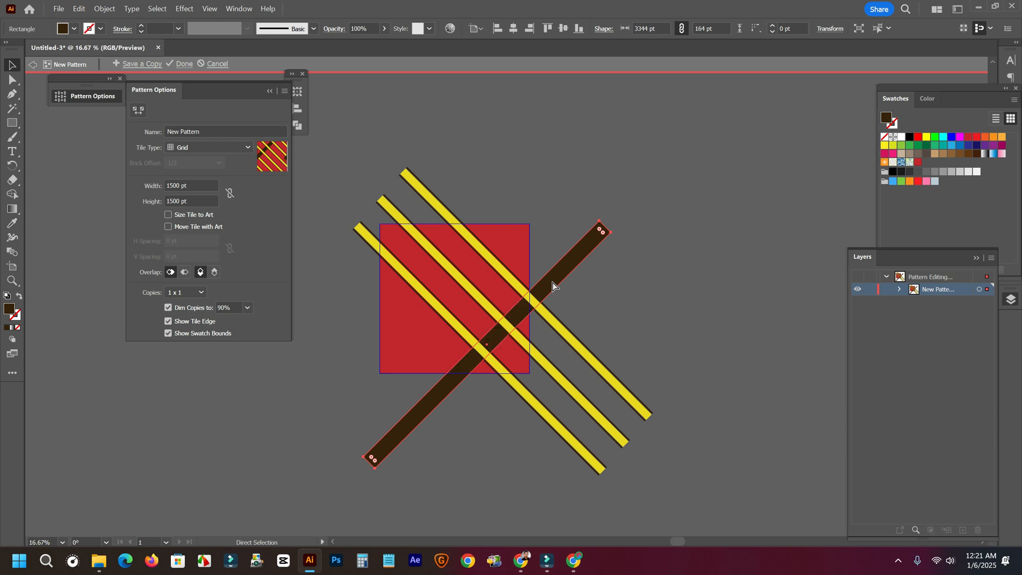
left_click(587, 306)
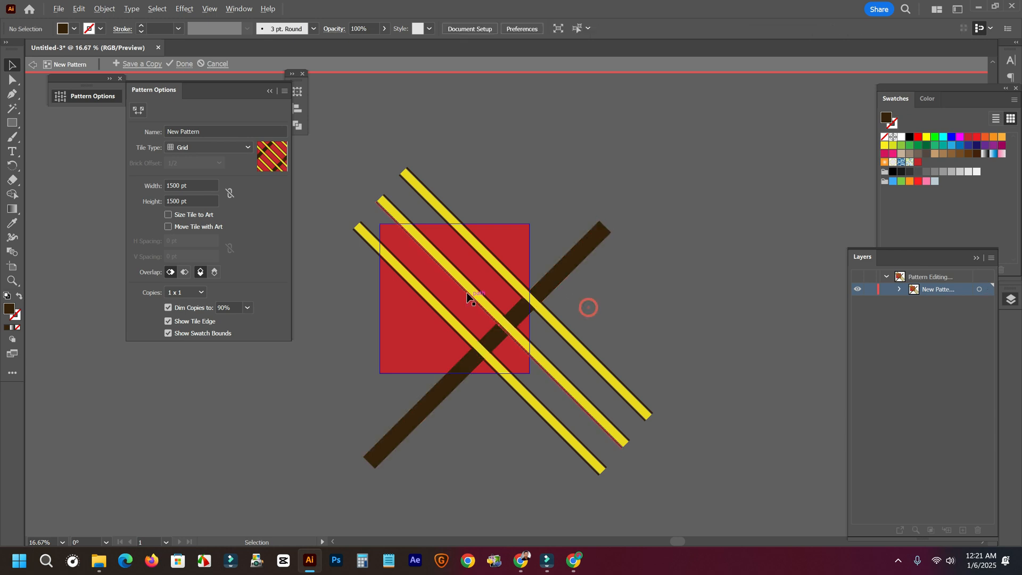
Try green, magenta and several orange fills on the crossing bar, settle on the medium orange swatch, and deselect it.
scroll(469, 293, "up", 2)
left_click(658, 262)
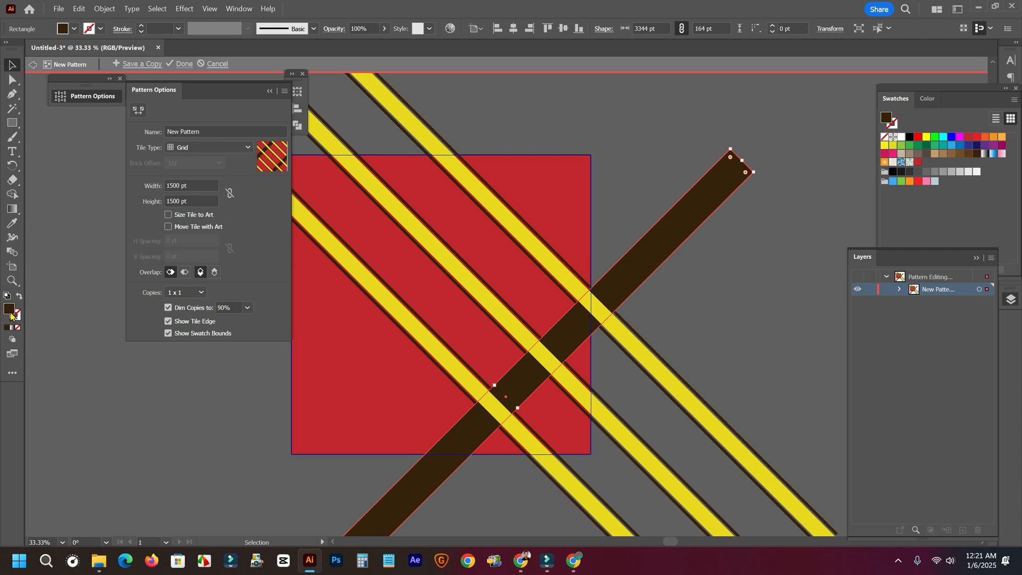
left_click(926, 145)
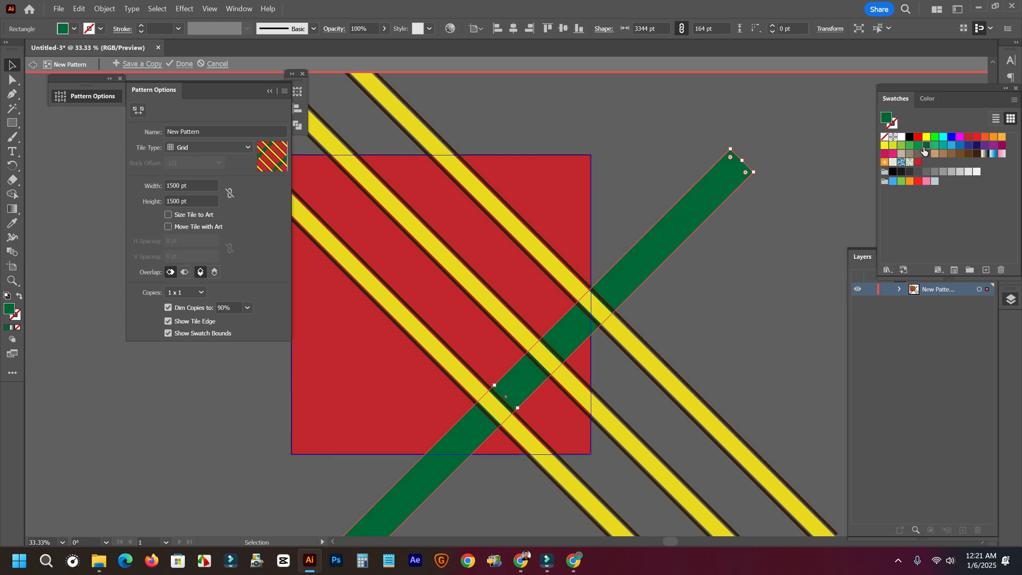
left_click(1000, 146)
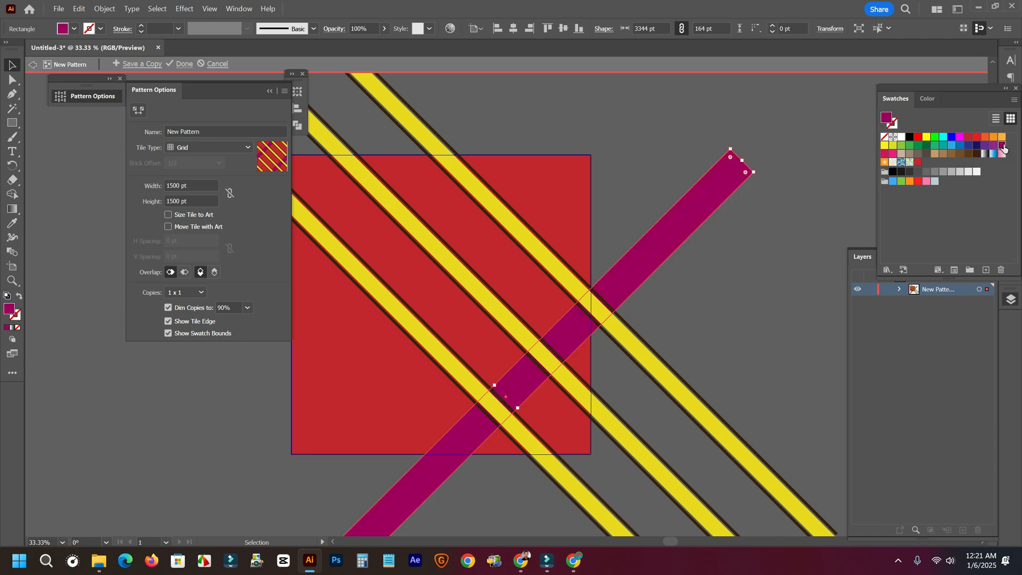
left_click(993, 138)
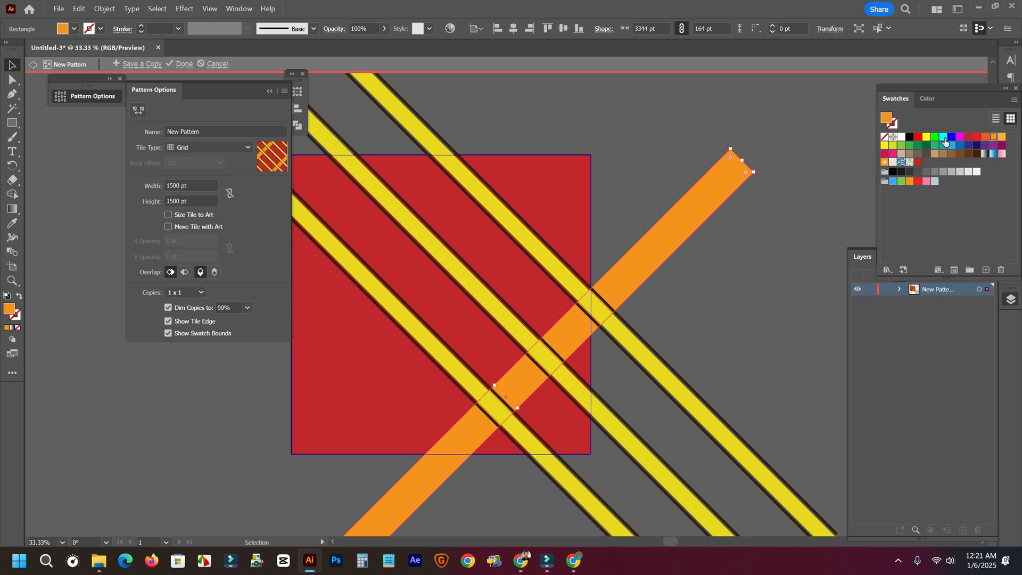
left_click(985, 137)
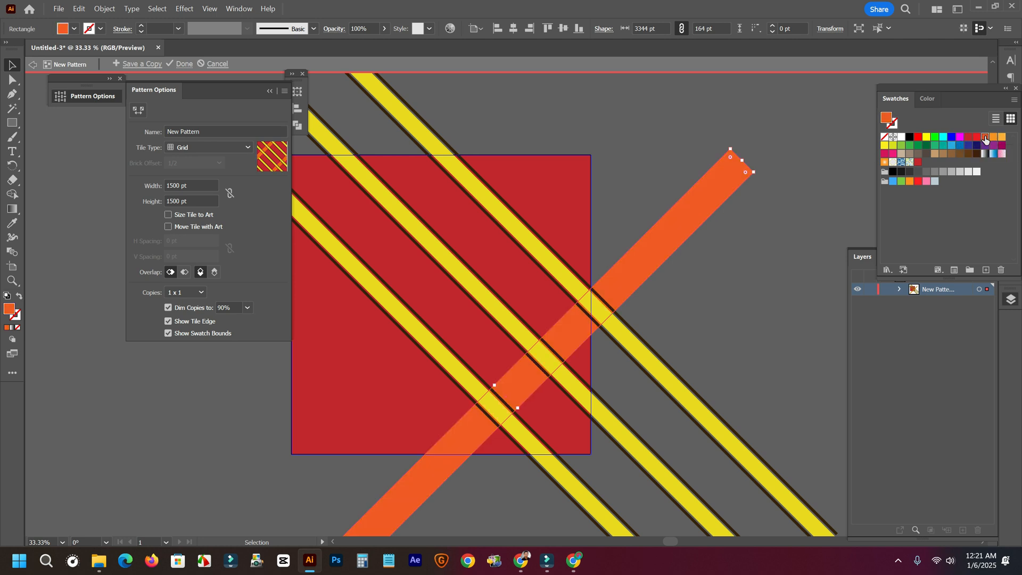
left_click(1002, 138)
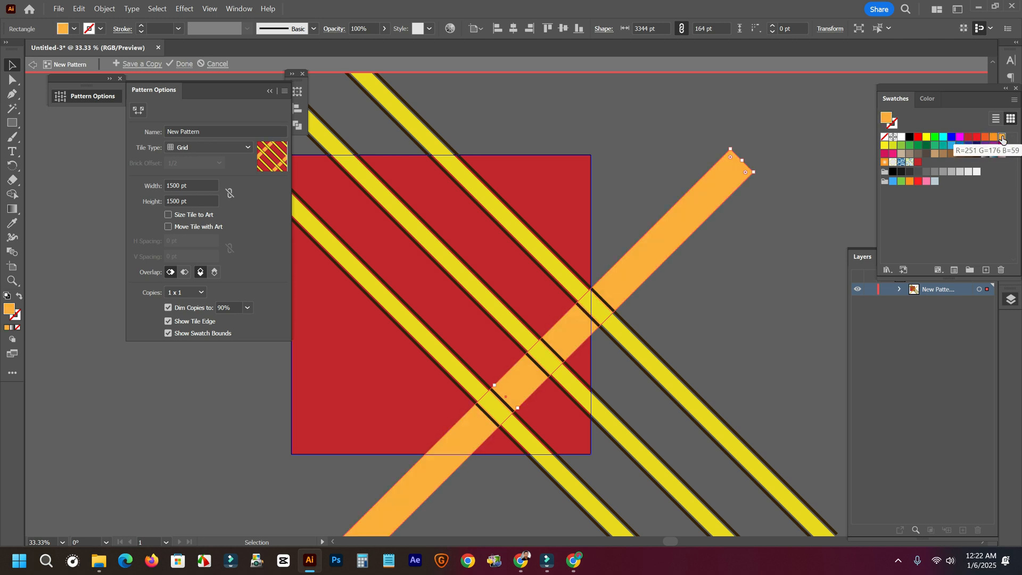
left_click(993, 138)
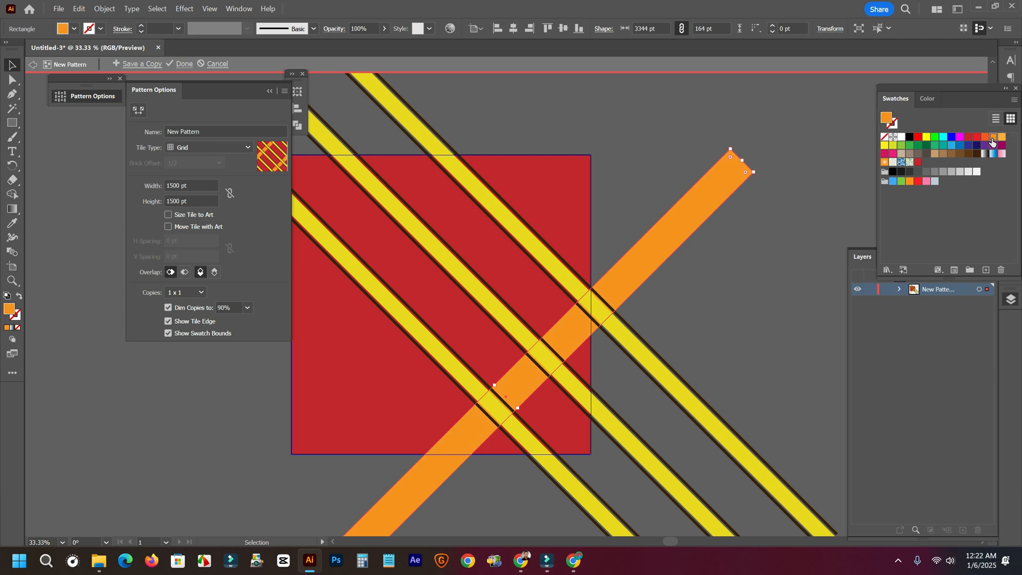
left_click(768, 240)
scroll(672, 254, "down", 3)
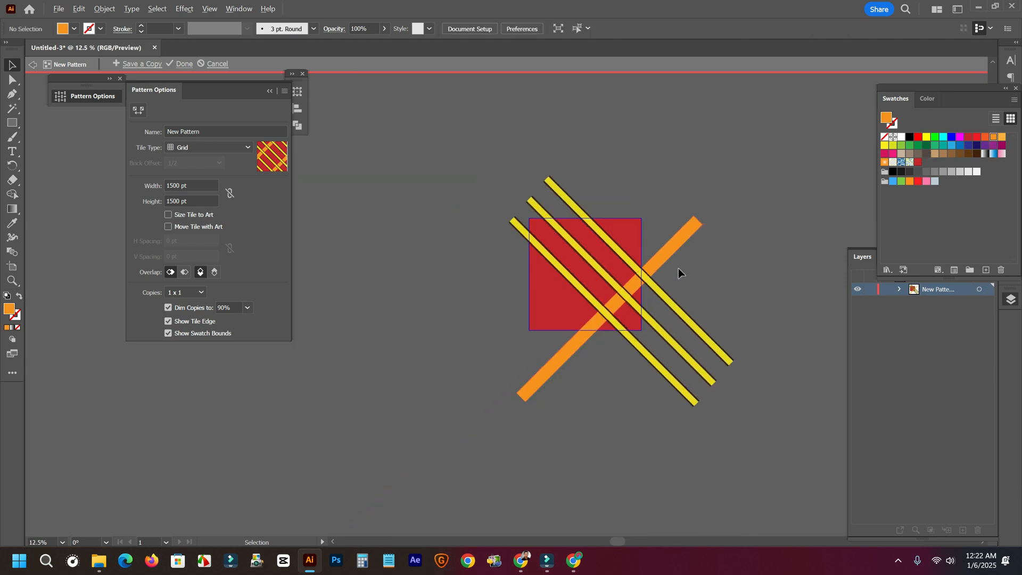
Preview the pattern as 3 x 3 copies and shift the orange crossing bar toward the tile's lower-right corner.
scroll(679, 267, "up", 2)
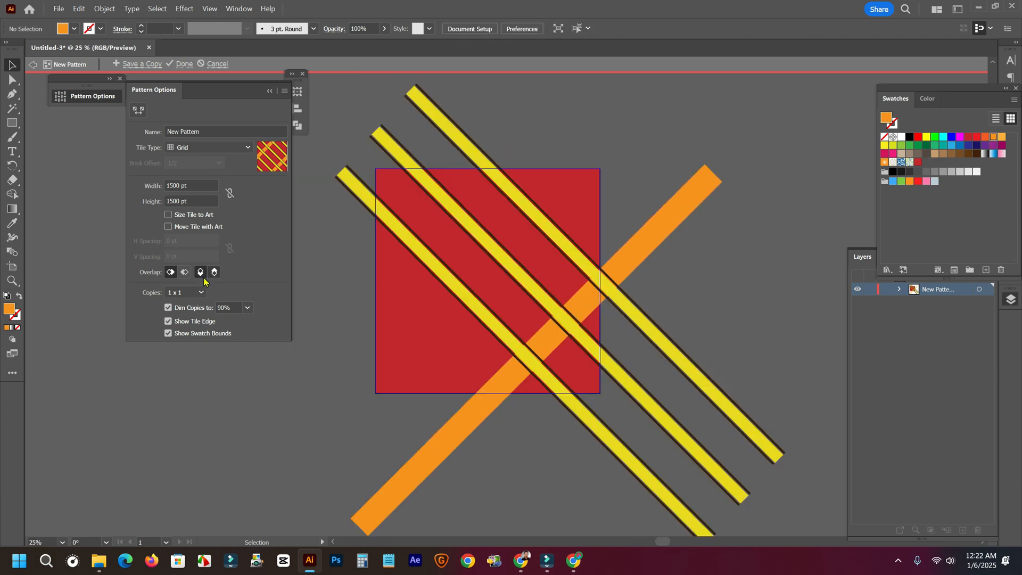
left_click(184, 290)
left_click(192, 320)
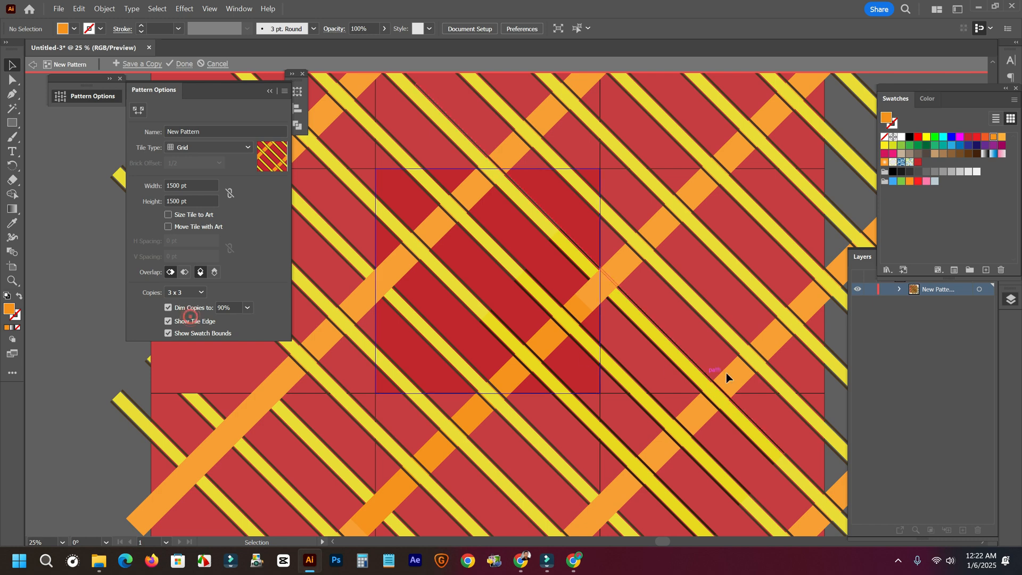
left_click(619, 273)
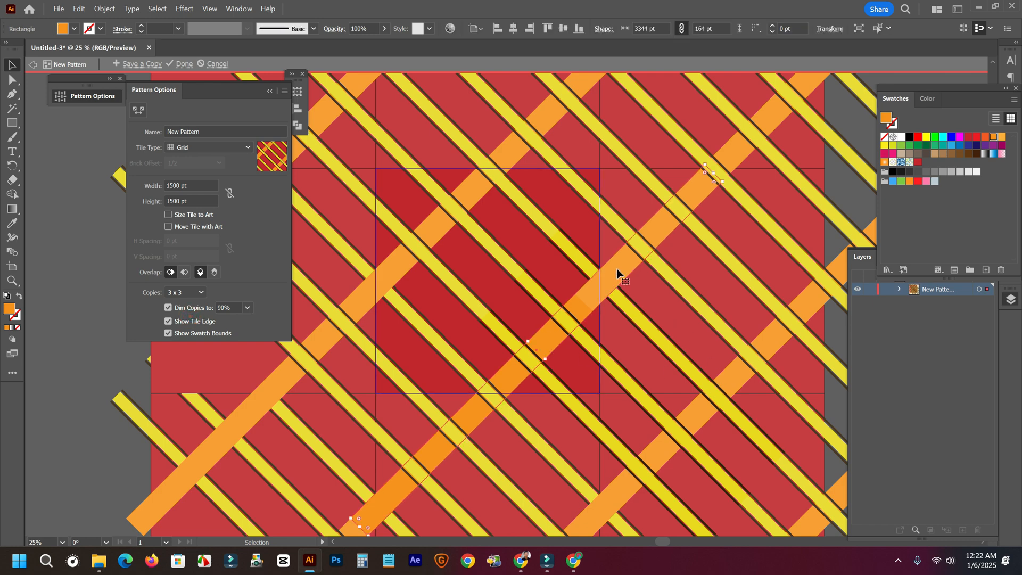
mouse_move(557, 347)
left_mouse_down()
mouse_move(586, 382)
mouse_move(554, 349)
left_mouse_up()
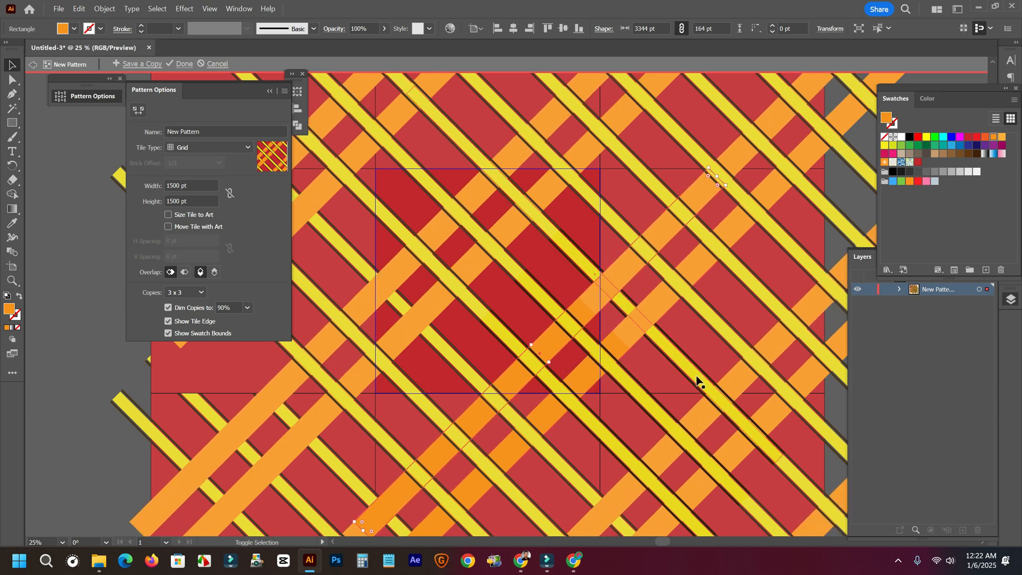
key("ctrl+z")
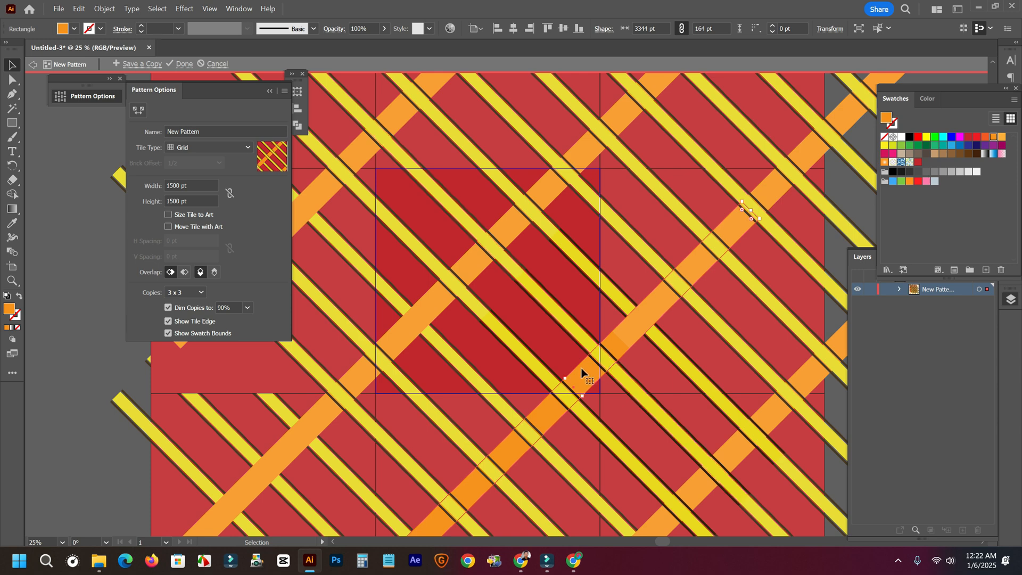
Duplicate the orange bar up and to the left, about 384 pt across and 400 pt up, align the copy parallel, and deselect.
left_click_drag(582, 372, 525, 312)
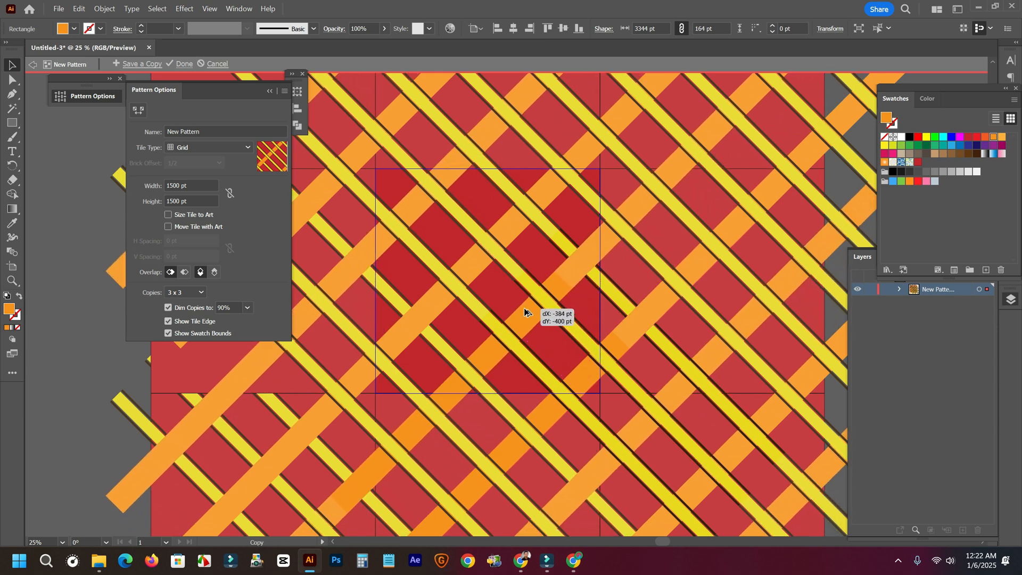
mouse_move(525, 312)
left_mouse_down()
mouse_move(519, 305)
mouse_move(525, 315)
left_mouse_up()
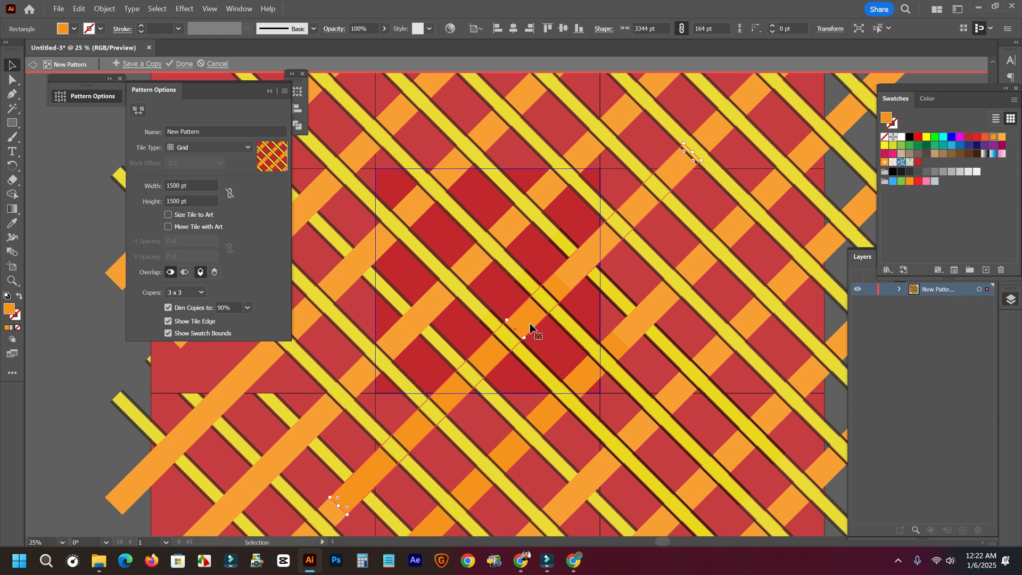
left_click_drag(530, 323, 530, 327)
scroll(530, 325, "down", 2)
left_click(735, 315)
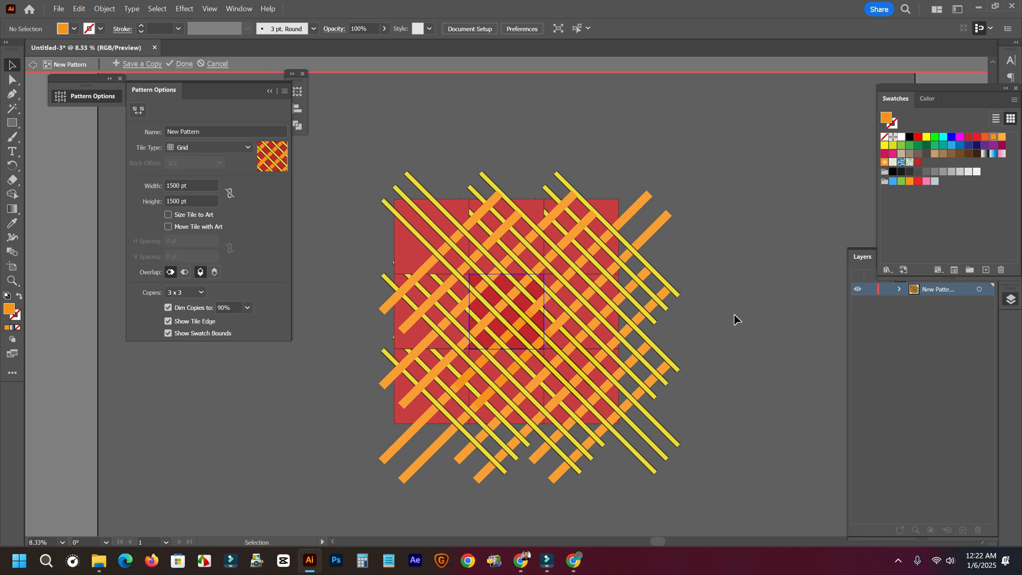
Select both orange bars and move them together up and slightly right across the tile.
scroll(729, 309, "up", 2)
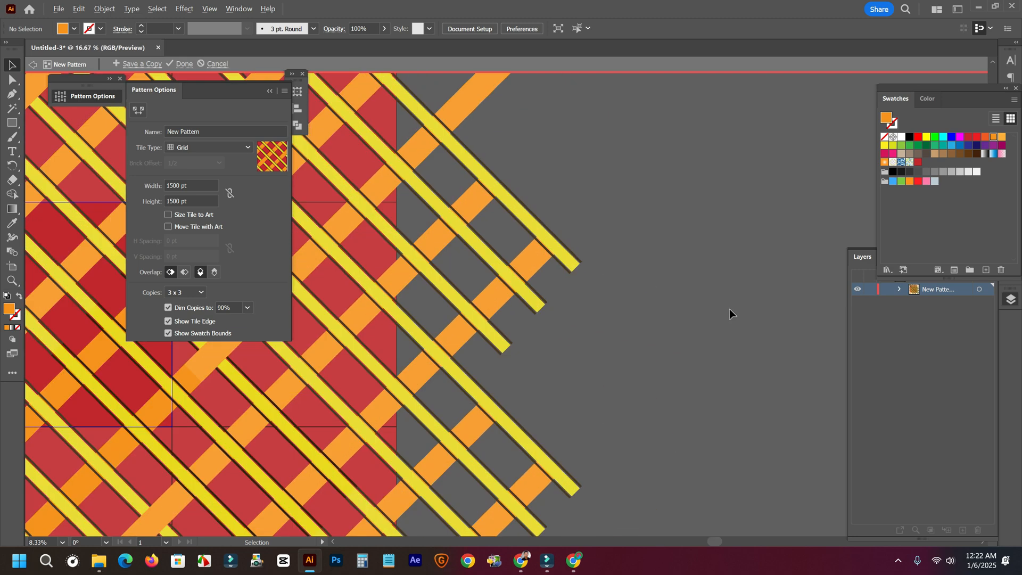
left_click_drag(605, 360, 790, 334)
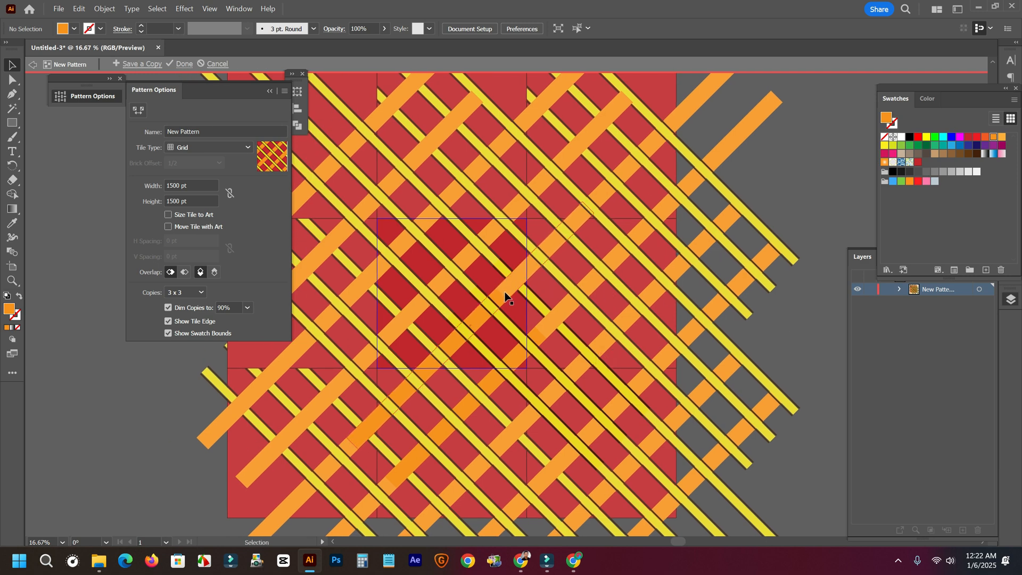
left_click(479, 326)
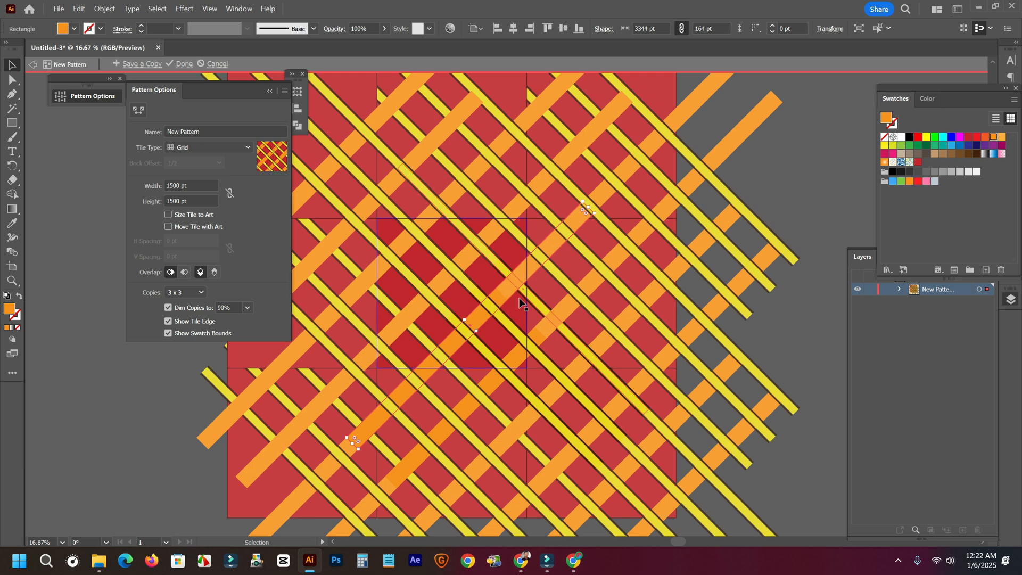
left_click(517, 360, "shift")
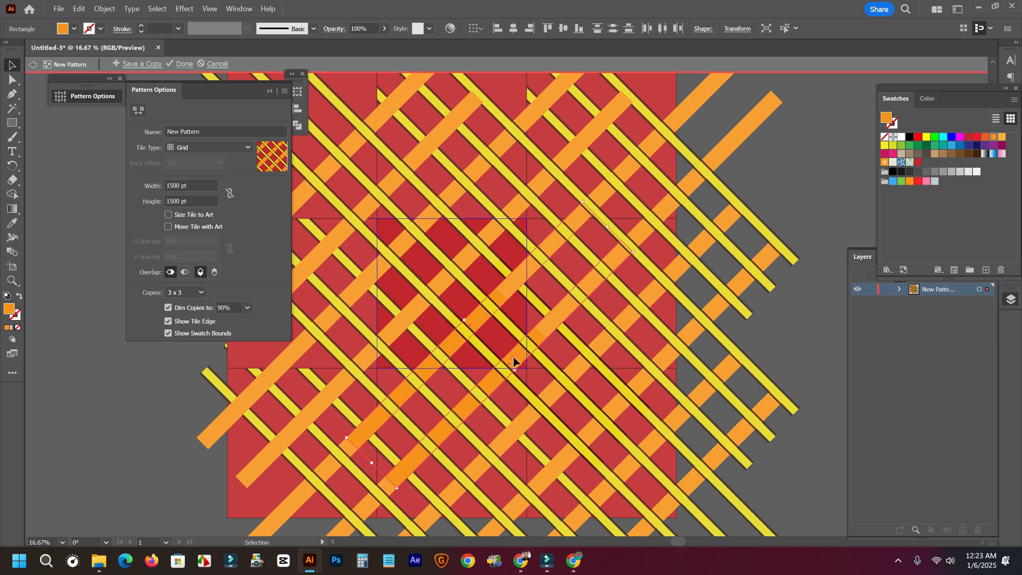
left_click_drag(513, 357, 530, 318)
Preview a single 1 x 1 tile, move both orange bars slightly down and left, and restore the 3 x 3 preview.
left_click(185, 292)
left_click(187, 308)
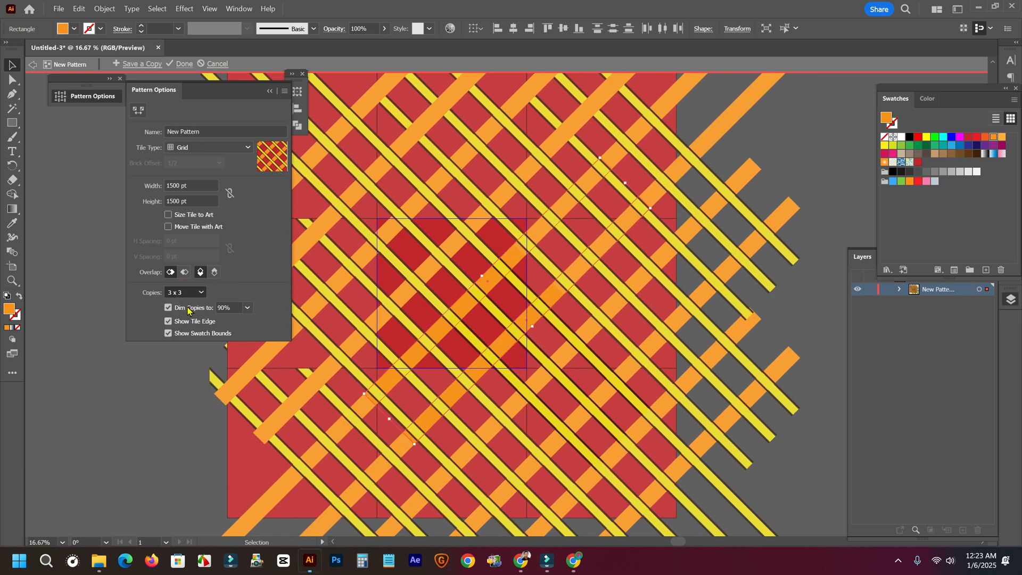
left_click_drag(576, 272, 560, 290)
left_click(196, 292)
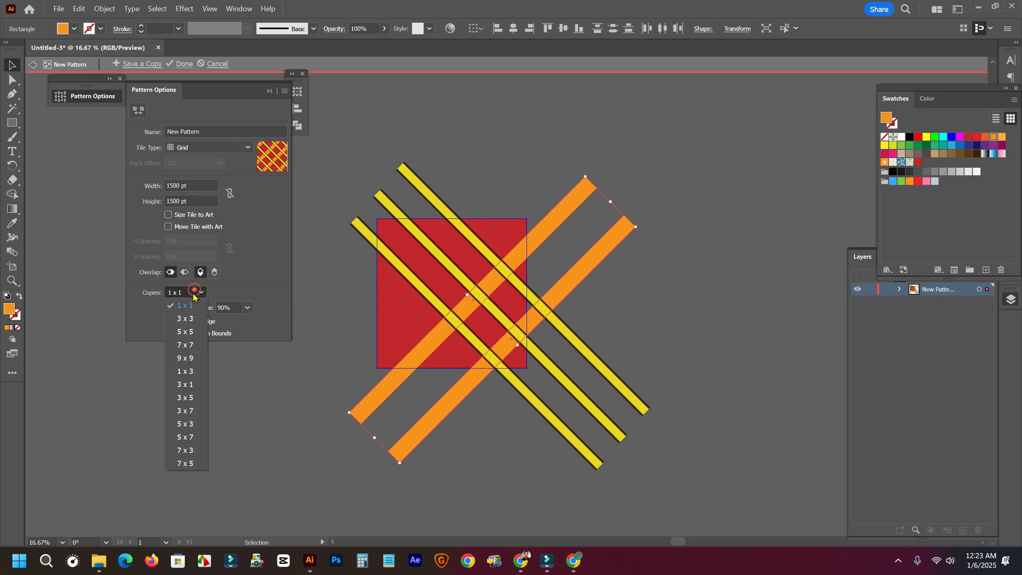
left_click(185, 318)
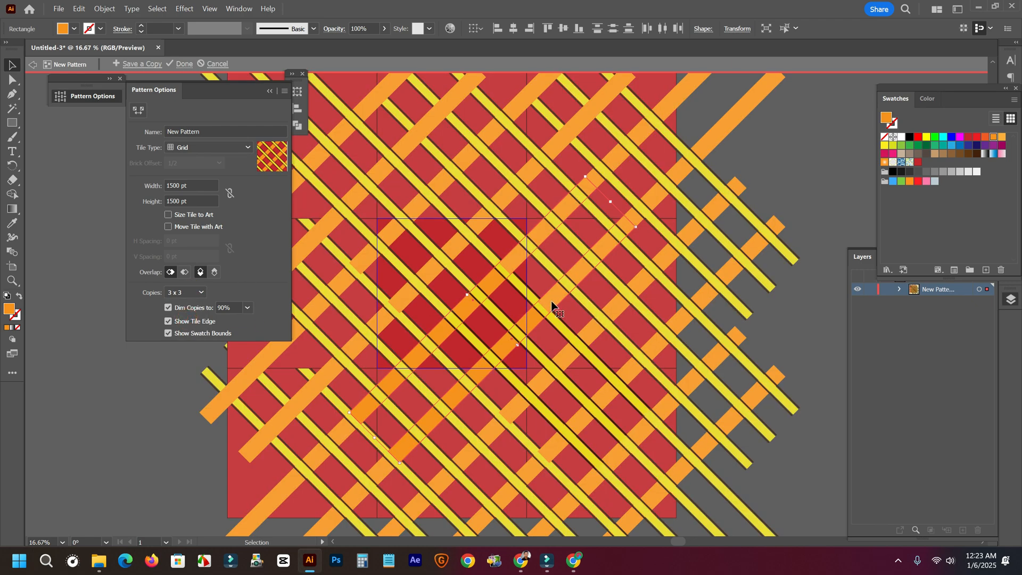
Move both orange bars together about 364 pt right and 420 pt up.
scroll(513, 289, "up", 2)
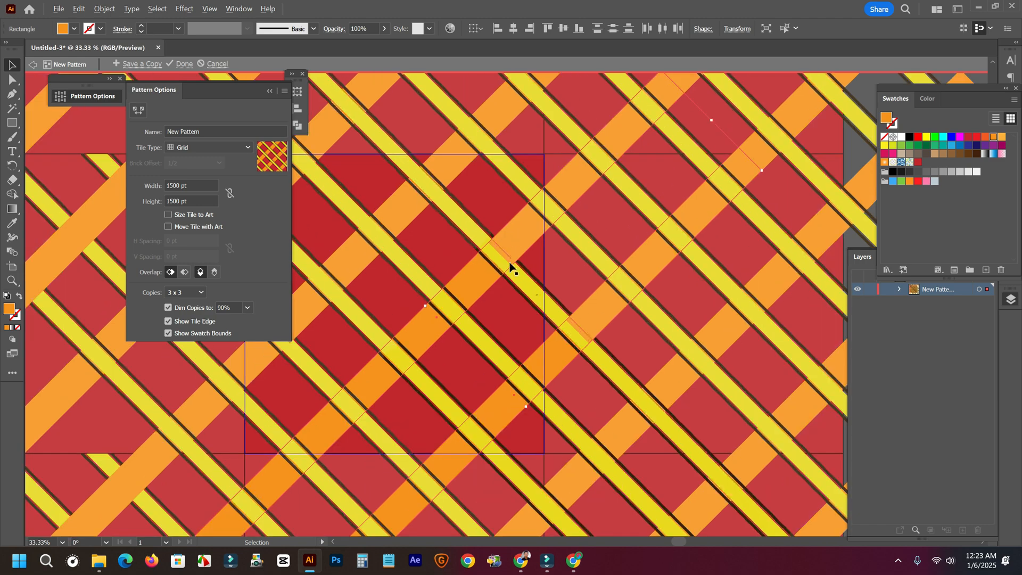
scroll(500, 242, "down", 1)
scroll(499, 244, "down", 1)
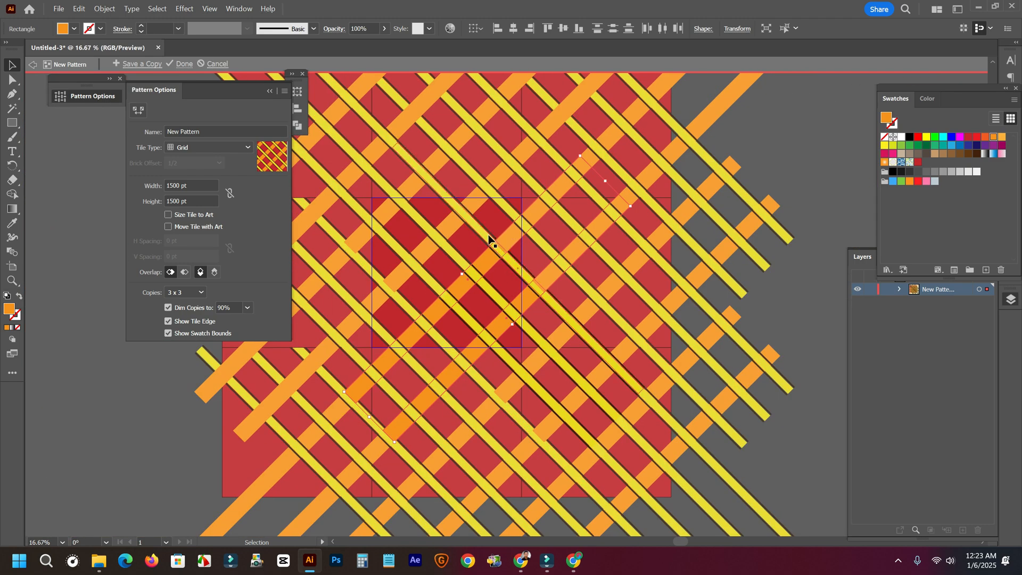
left_click_drag(499, 328, 538, 286)
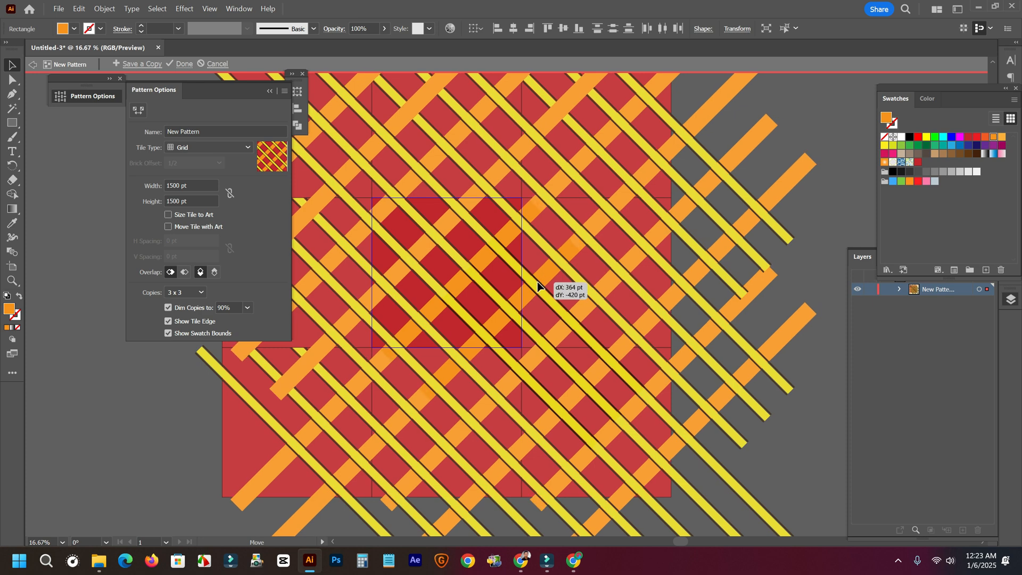
left_click_drag(538, 282, 538, 282)
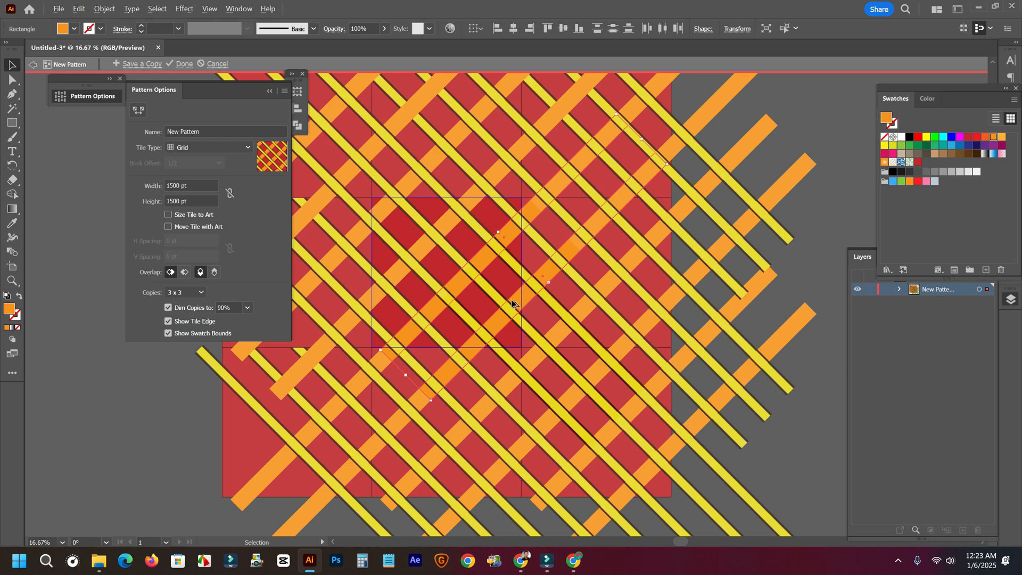
Check the stripe and bar crossings for seams, and finish pattern editing with the changes saved to the swatch.
scroll(503, 296, "up", 1)
scroll(383, 215, "up", 1)
scroll(383, 215, "up", 1)
scroll(415, 199, "up", 3)
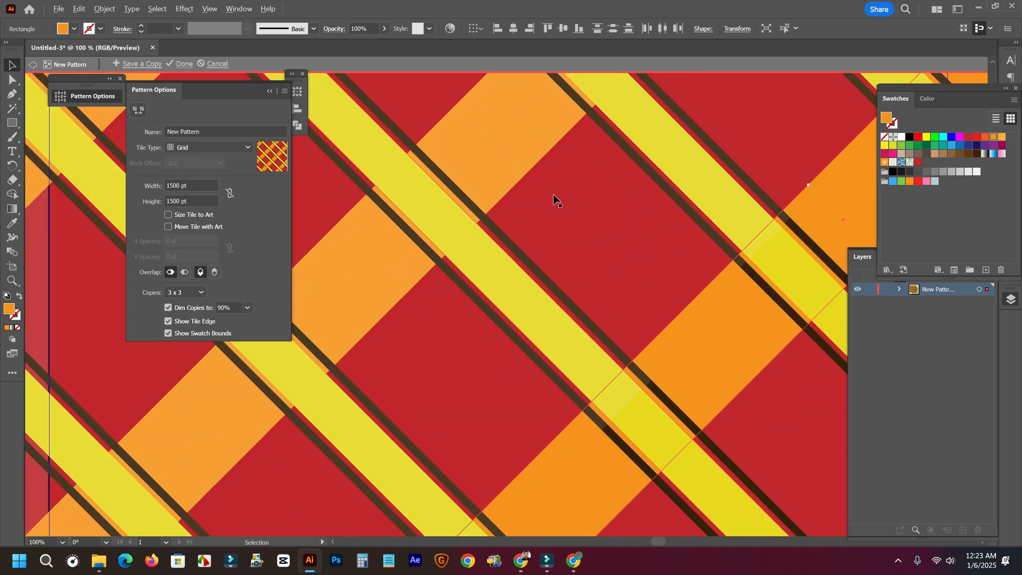
scroll(621, 207, "down", 3)
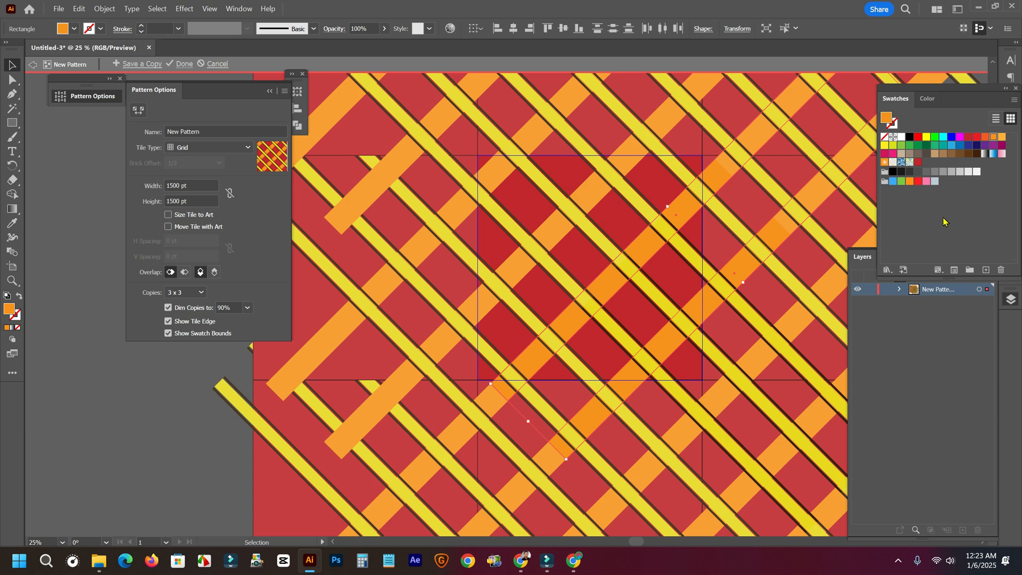
left_click(184, 64)
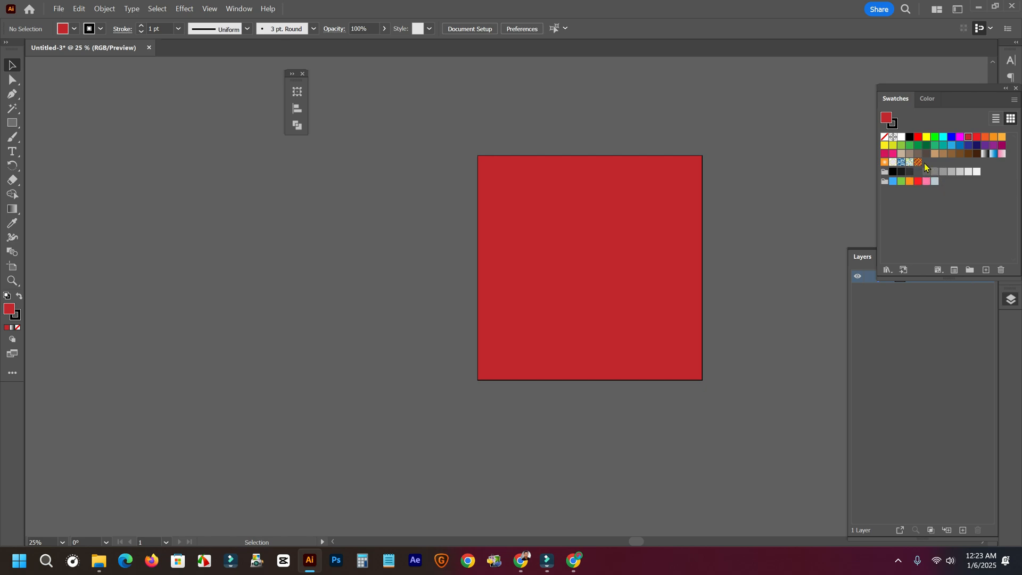
Place the edited pattern swatch as artwork on the canvas to the left of the plain red square, and deselect it.
left_click_drag(918, 163, 300, 228)
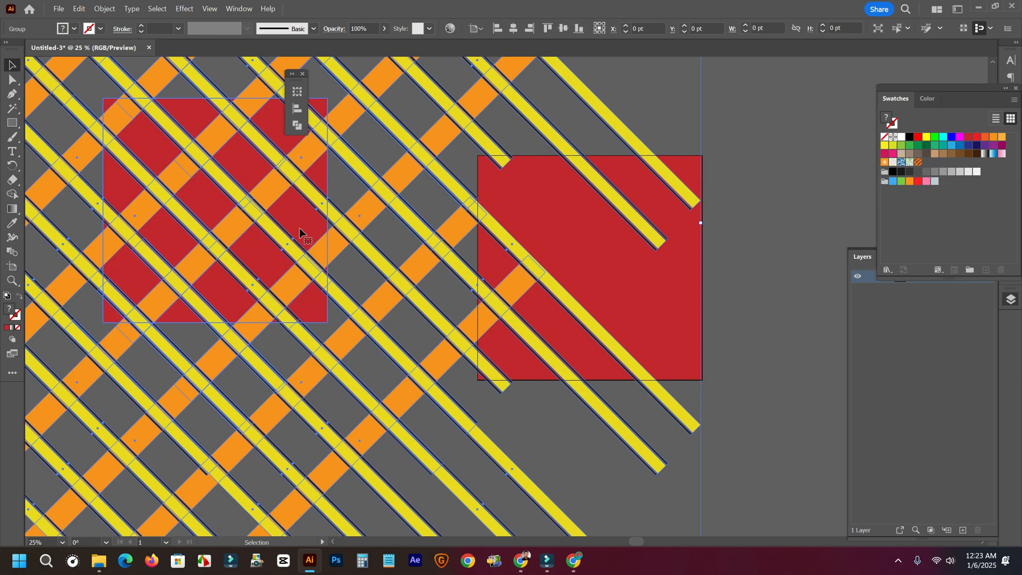
scroll(644, 264, "down", 2)
left_click(726, 250)
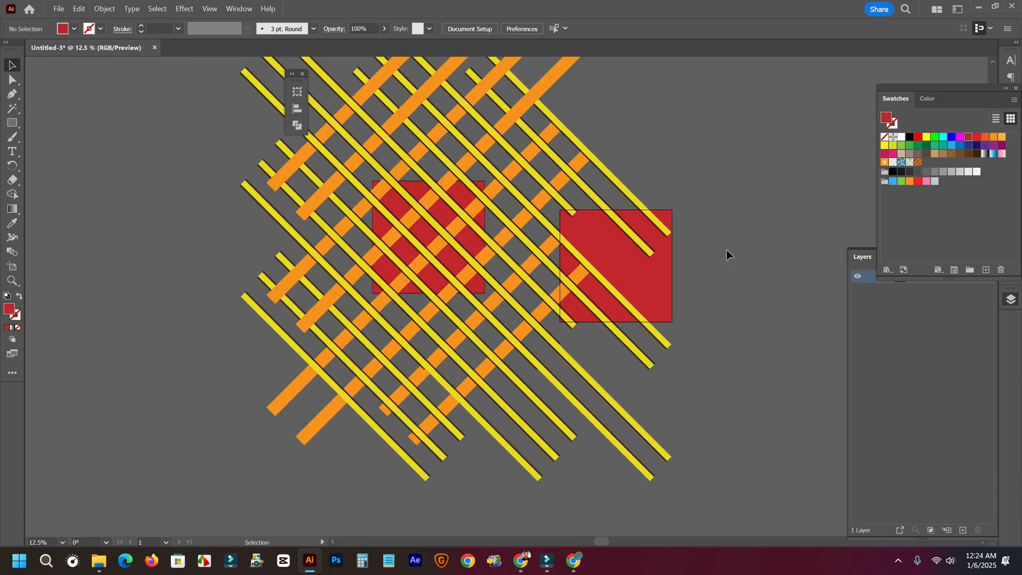
scroll(458, 213, "up", 3)
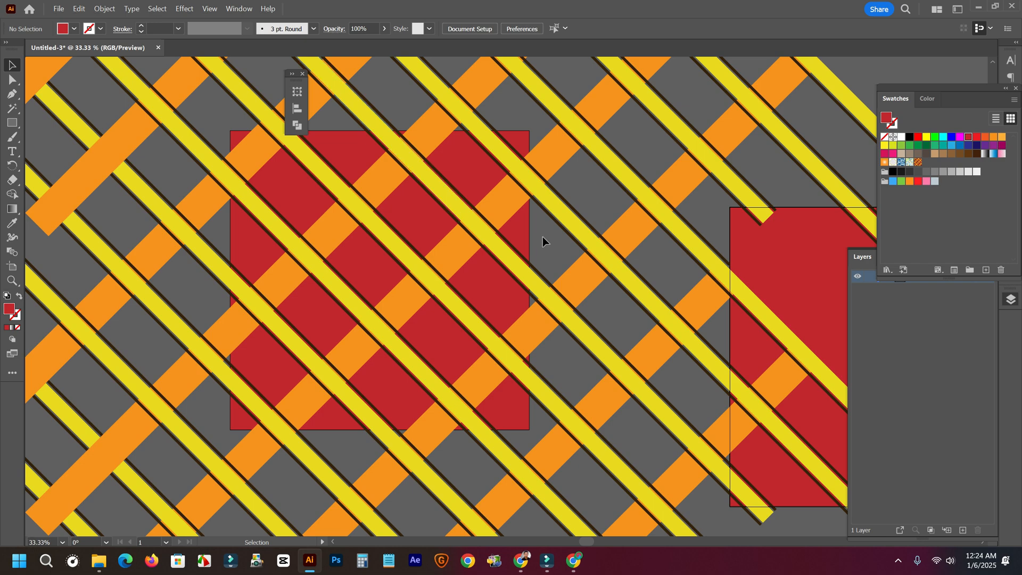
Ungroup the placed pattern artwork and its nested central tile group, and select the 1500 x 1500 pt tile square.
left_click(523, 232)
right_click(524, 234)
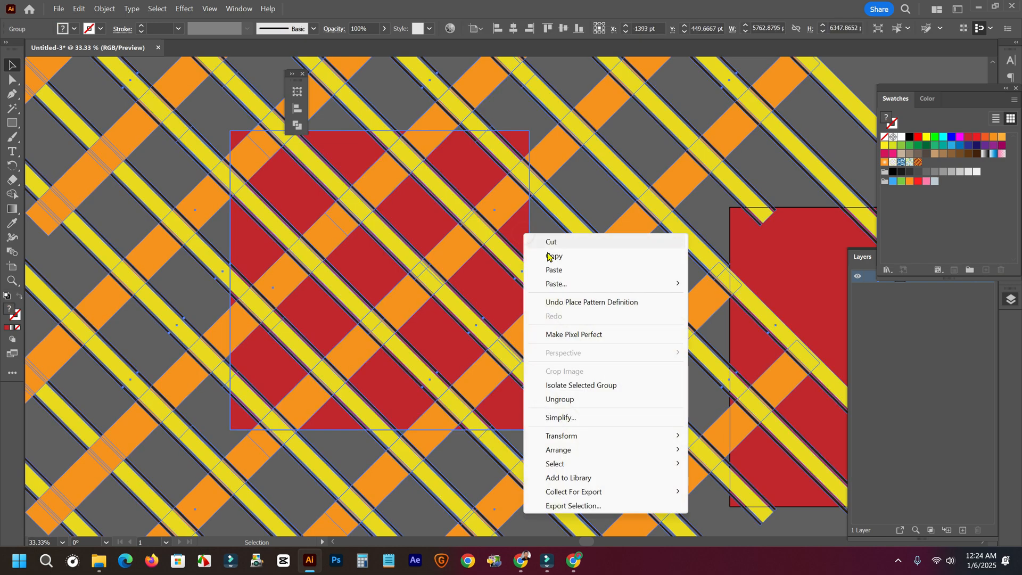
left_click(563, 398)
left_click(596, 194)
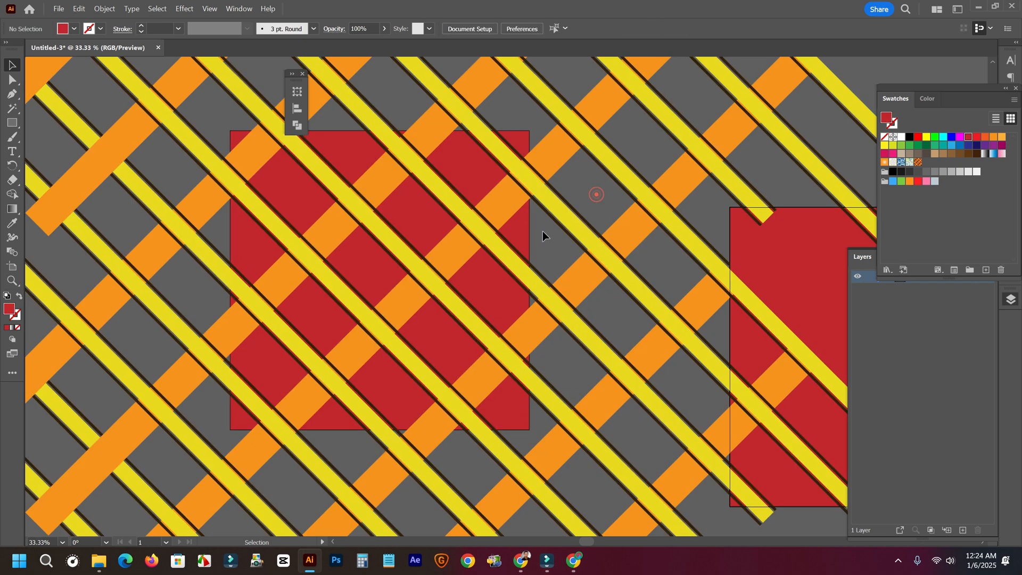
left_click(519, 237)
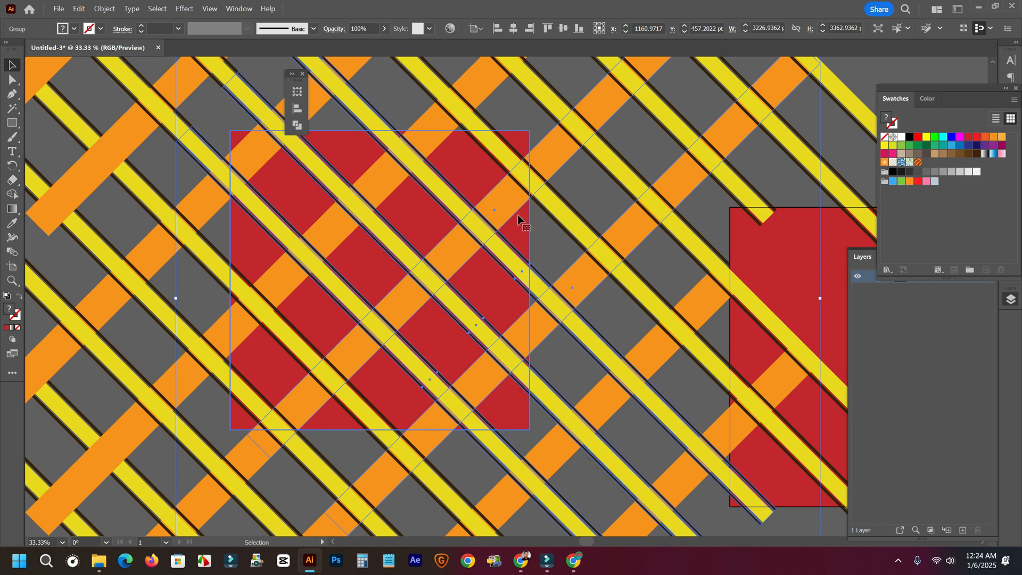
right_click(523, 231)
left_click(574, 391)
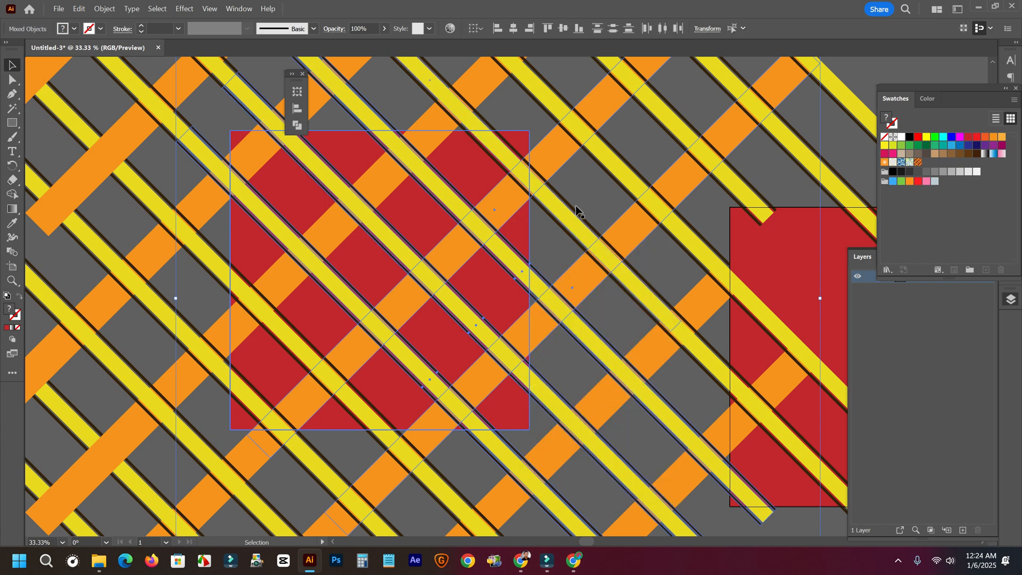
left_click(579, 189)
left_click(520, 239)
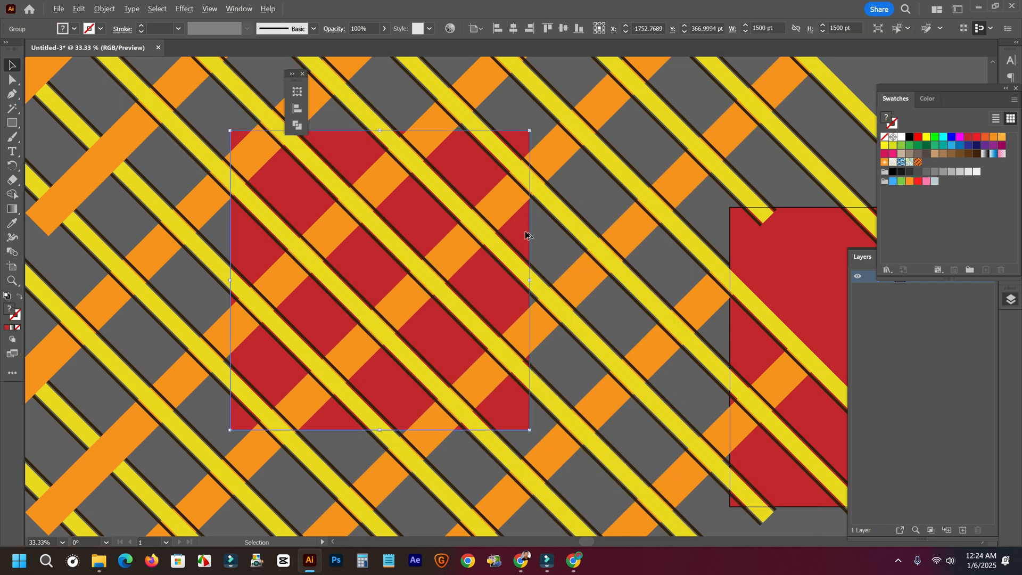
Delete the plain red square covering the artboard, keeping the placed pattern artwork.
scroll(528, 234, "down", 2)
scroll(711, 239, "right", 2)
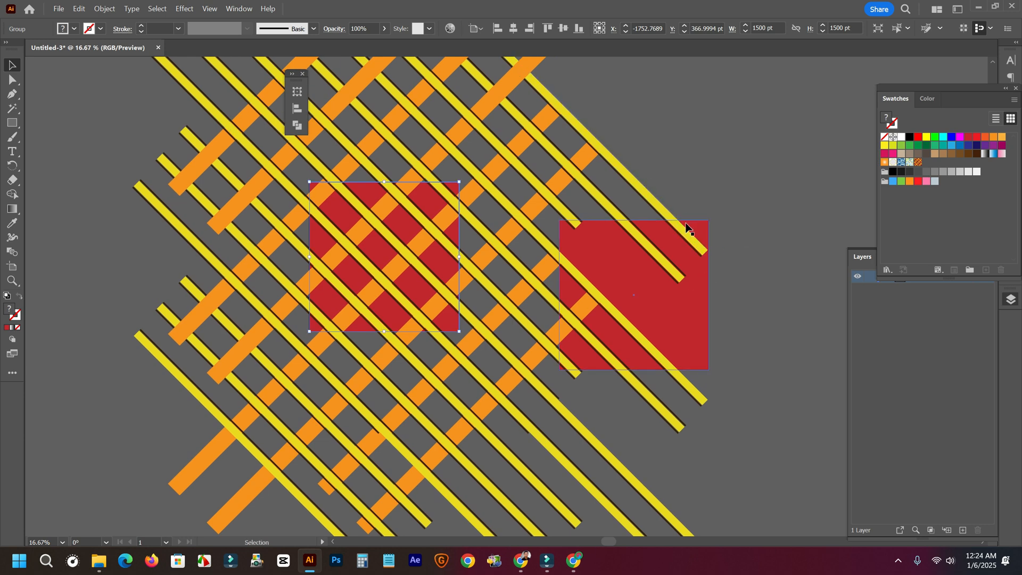
scroll(705, 164, "left", 2)
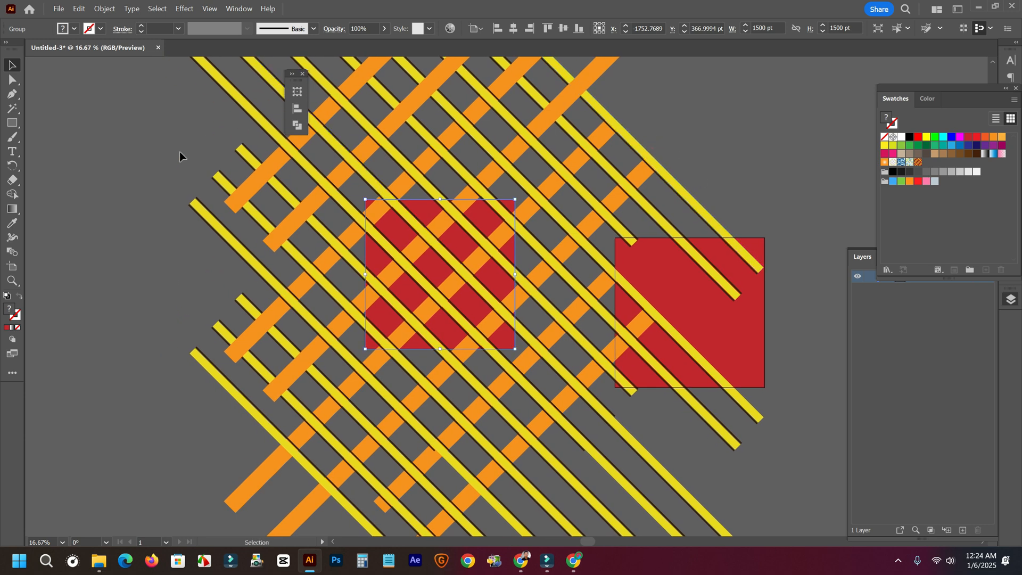
key("ctrl+a")
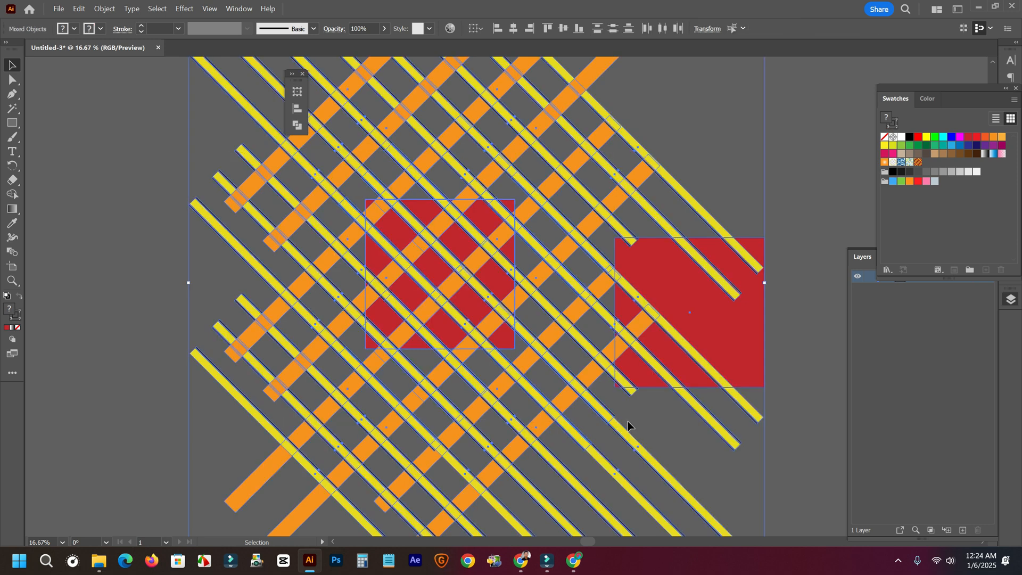
left_click(774, 352)
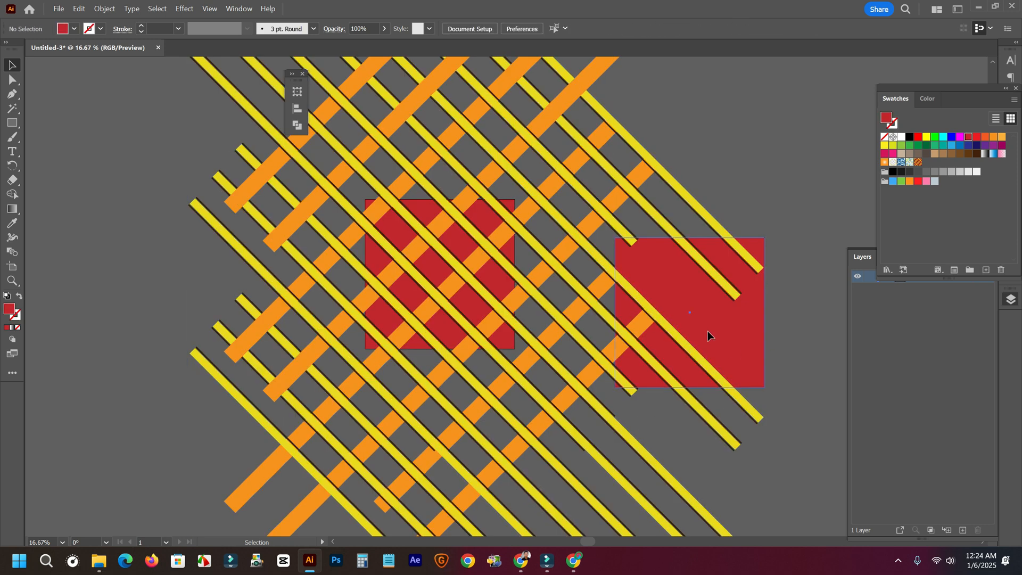
left_click_drag(707, 335, 775, 179)
key("Delete")
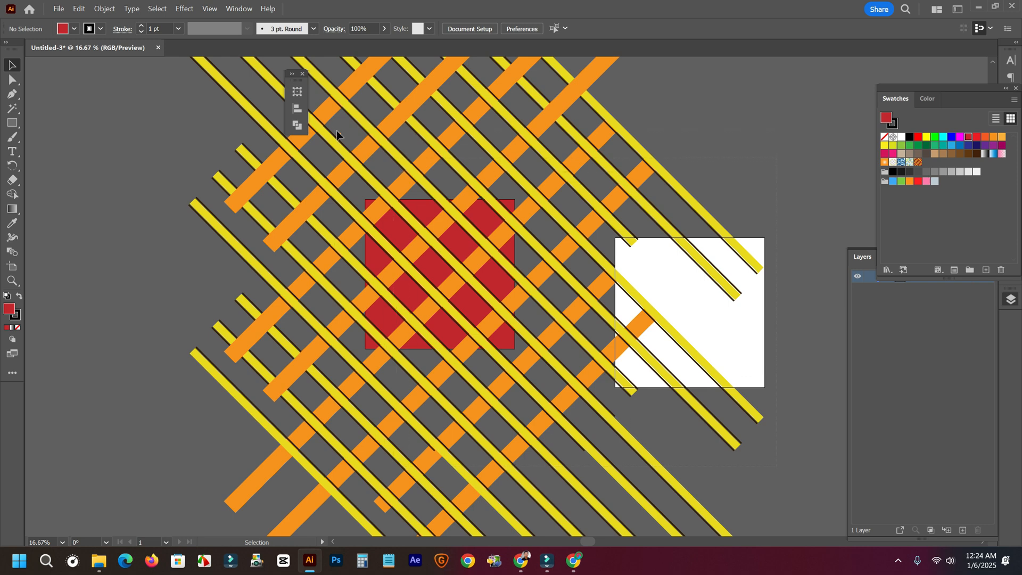
Try to erase the stripes and bars extending beyond the red tile's right edge with the Shape Builder, and deselect the artwork.
key("ctrl+a")
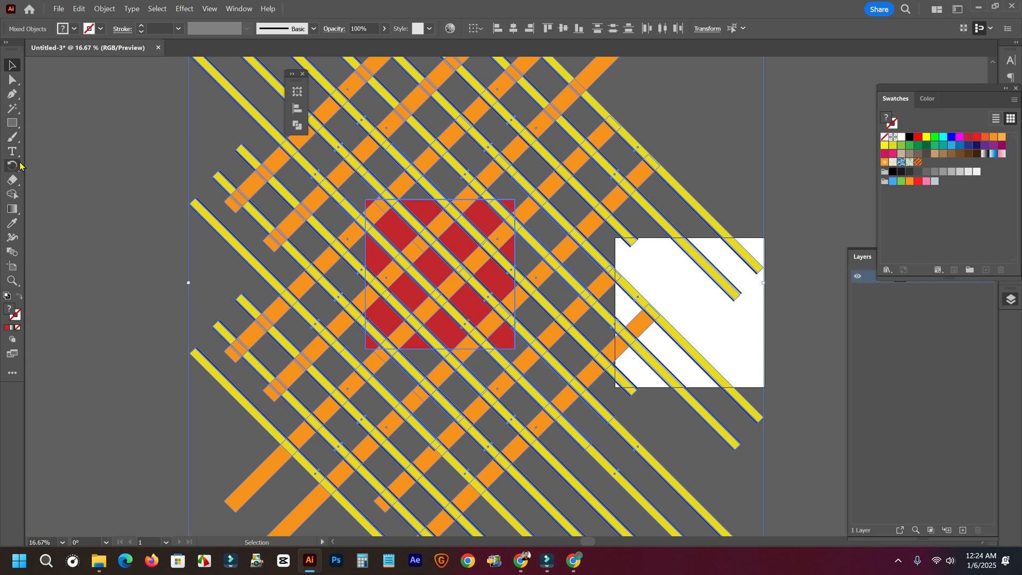
left_click(13, 194)
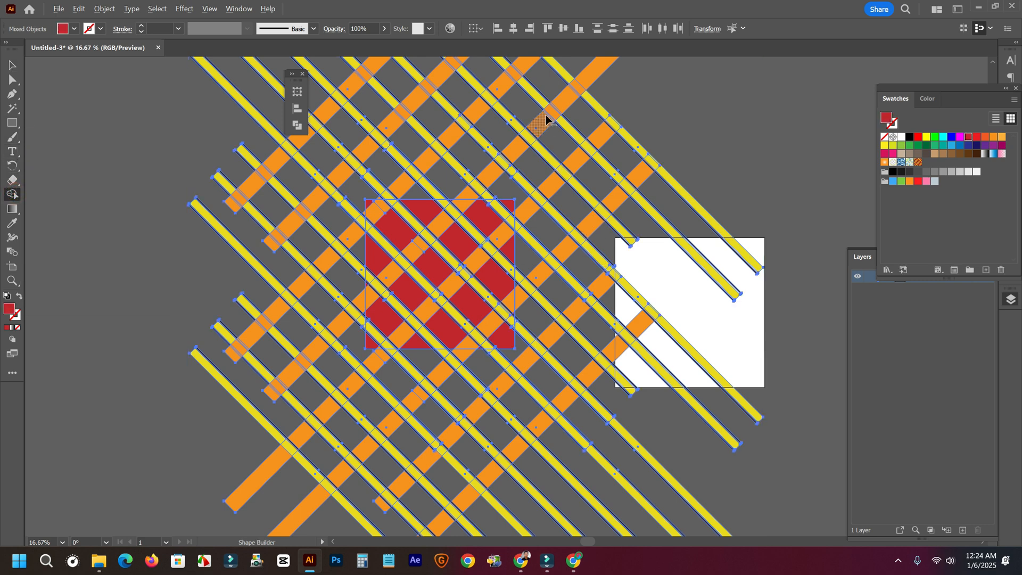
left_click_drag(554, 72, 548, 535)
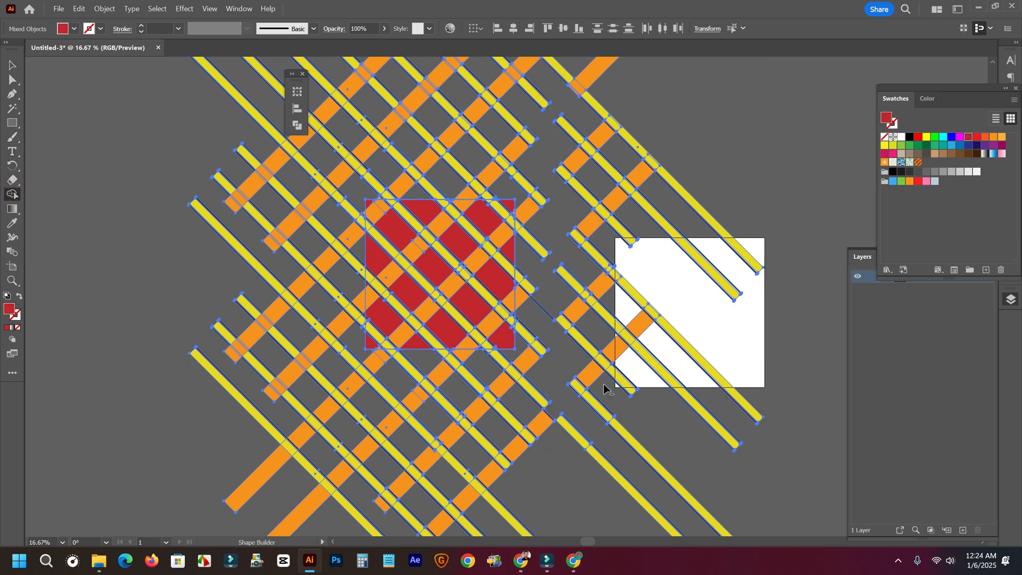
mouse_move(644, 105)
left_mouse_down()
mouse_move(585, 471)
mouse_move(555, 311)
mouse_move(566, 464)
left_mouse_up()
mouse_move(634, 501)
left_mouse_down()
mouse_move(734, 172)
mouse_move(735, 201)
left_mouse_up()
mouse_move(667, 446)
left_mouse_down()
mouse_move(605, 245)
mouse_move(581, 78)
left_mouse_up()
mouse_move(570, 406)
left_mouse_down()
mouse_move(599, 244)
mouse_move(644, 118)
left_mouse_up()
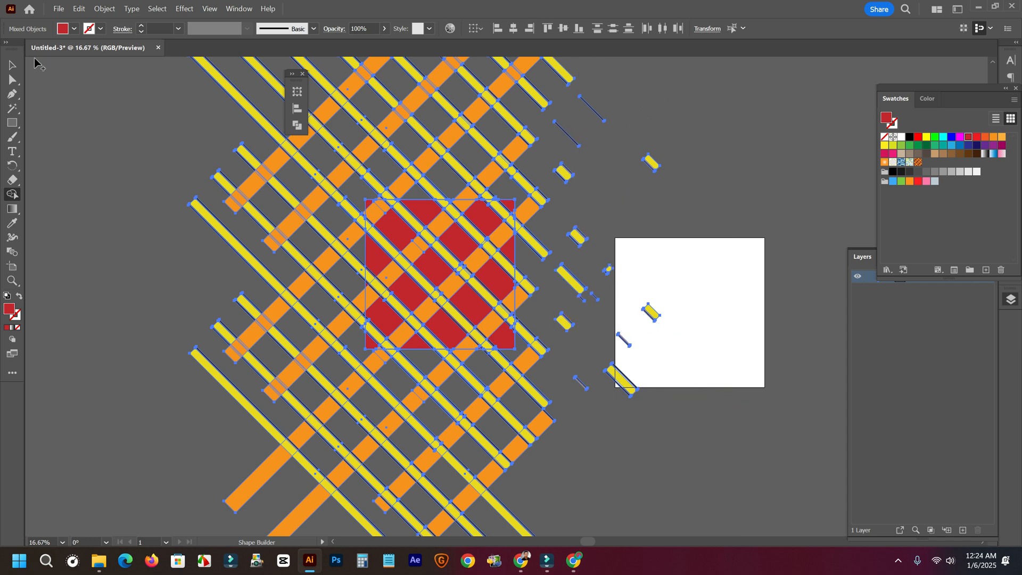
left_click(12, 64)
left_click(103, 119)
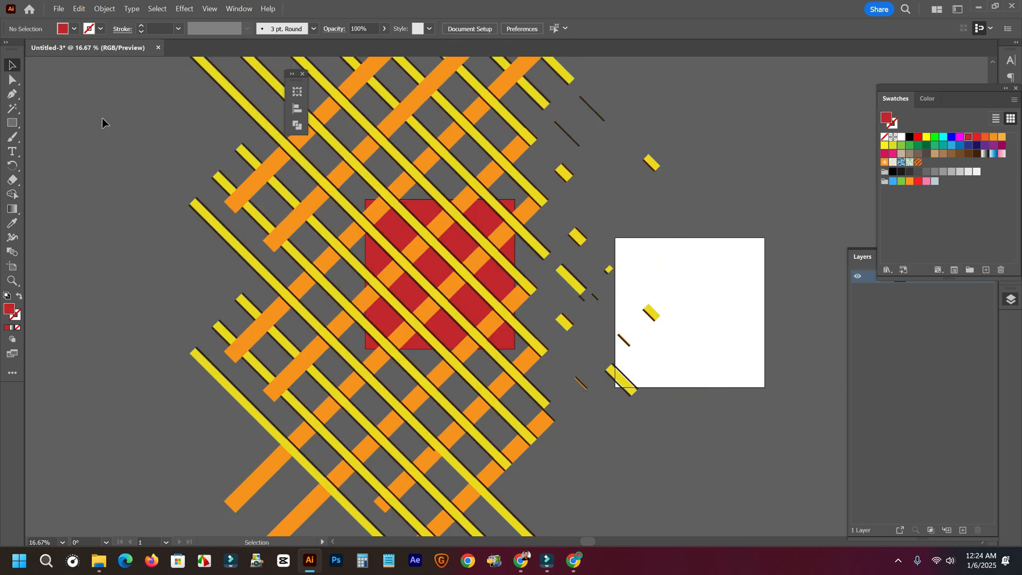
Cover the overhang along the tile's right edge with a red rectangle about 1546 pt wide and 1977 pt high, and deselect it.
left_click(11, 122)
scroll(567, 270, "up", 3)
scroll(469, 146, "up", 2)
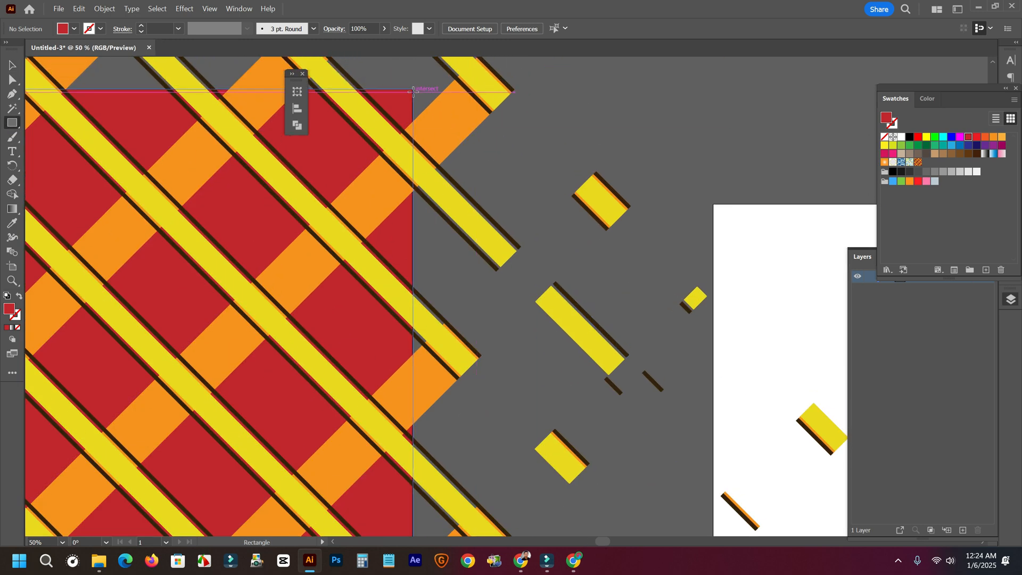
left_click(410, 90, "ctrl")
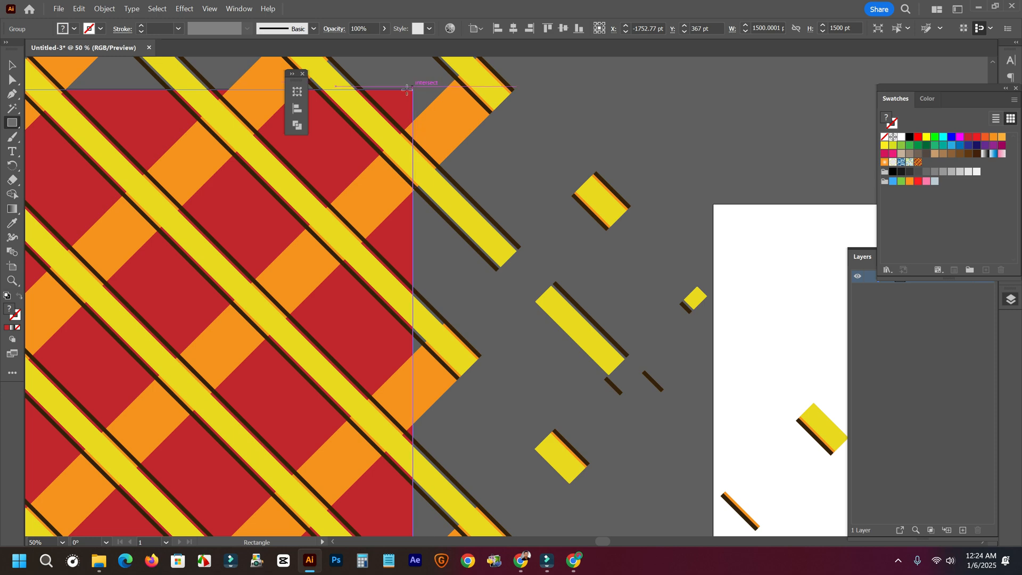
left_click_drag(413, 87, 877, 571)
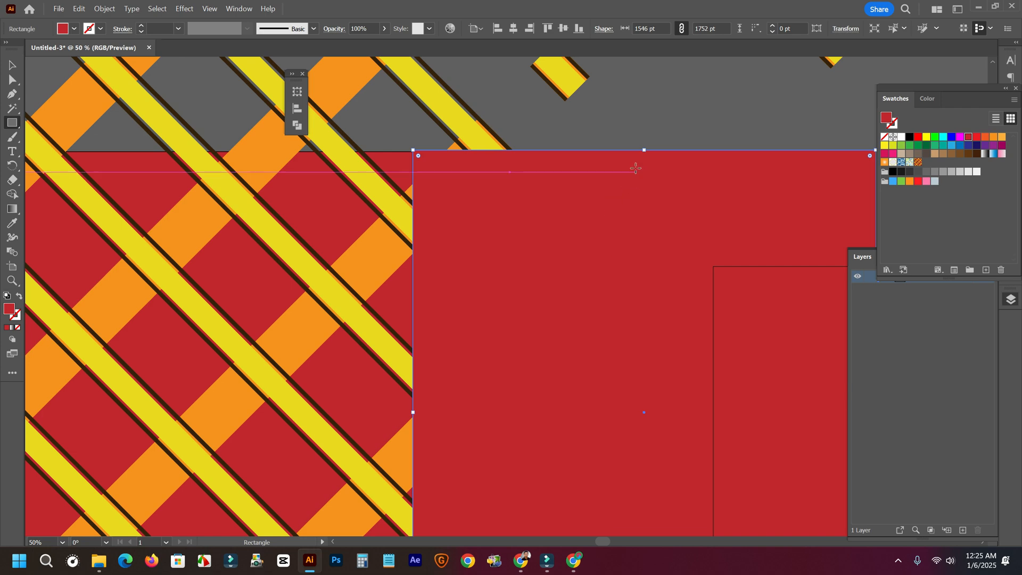
left_click_drag(644, 150, 639, 75)
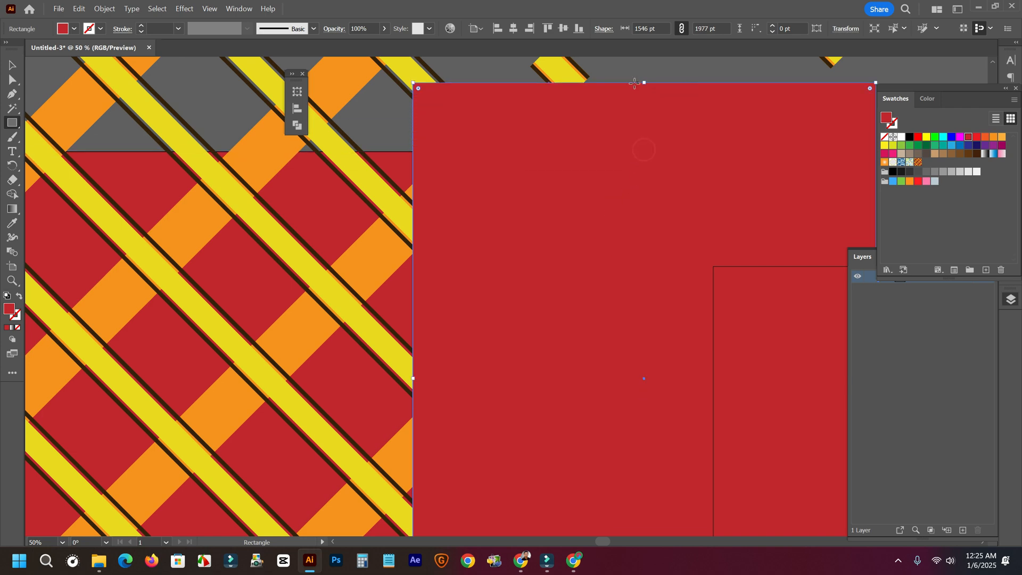
key("ctrl+minus")
key("ctrl+minus")
key("ctrl+minus")
left_click(11, 67)
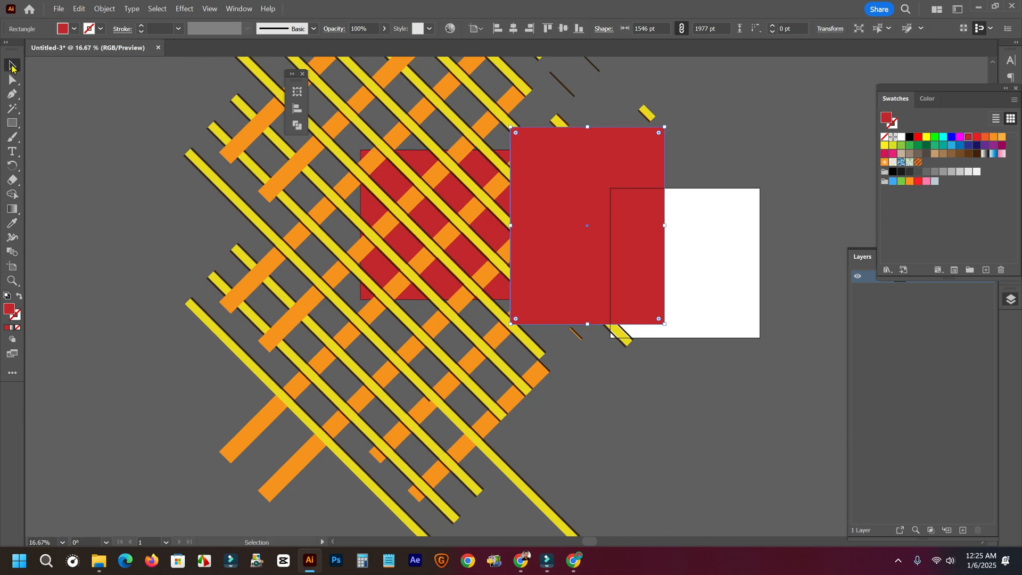
left_click(152, 135)
scroll(602, 130, "up", 3)
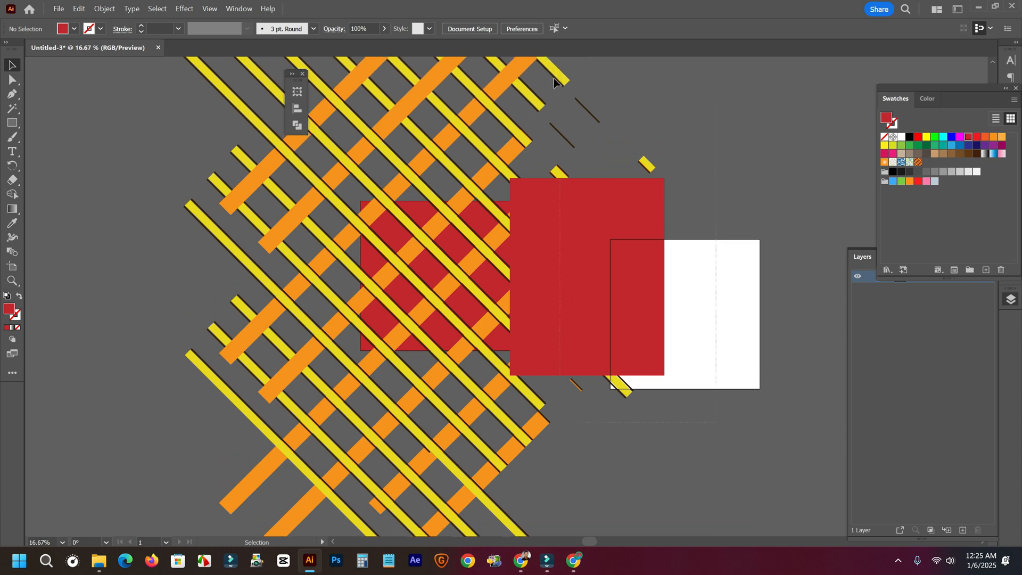
key("ctrl+a")
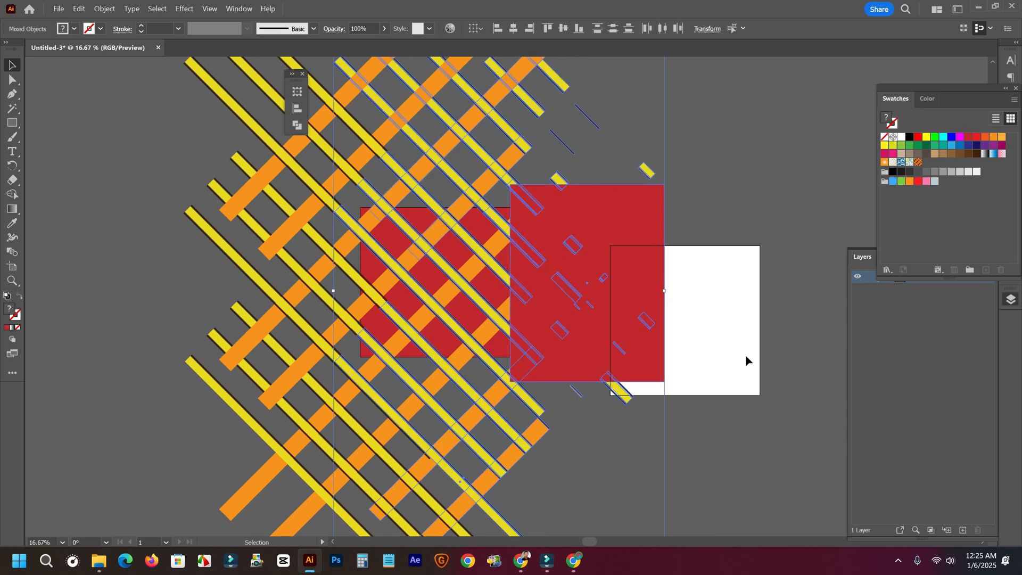
left_click_drag(746, 361, 328, 91)
left_click(767, 224)
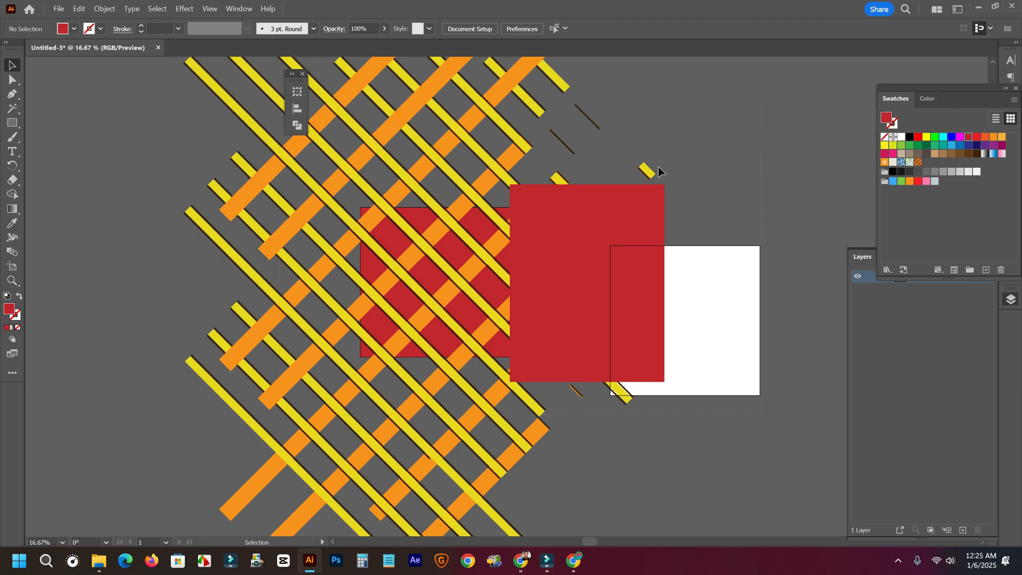
left_click_drag(555, 122, 627, 140)
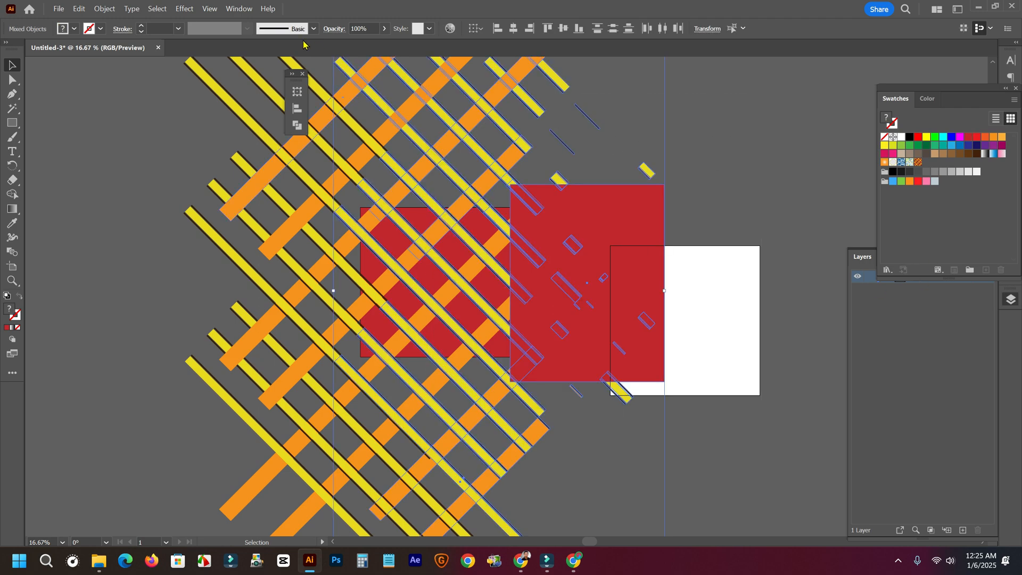
left_click(239, 9)
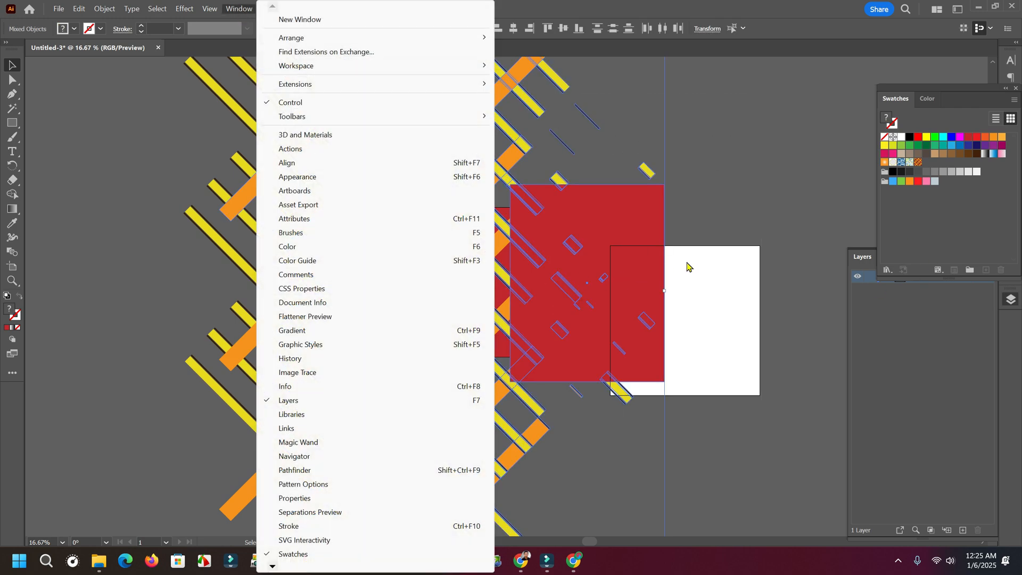
left_click(687, 266)
left_click(672, 190)
scroll(550, 212, "up", 2)
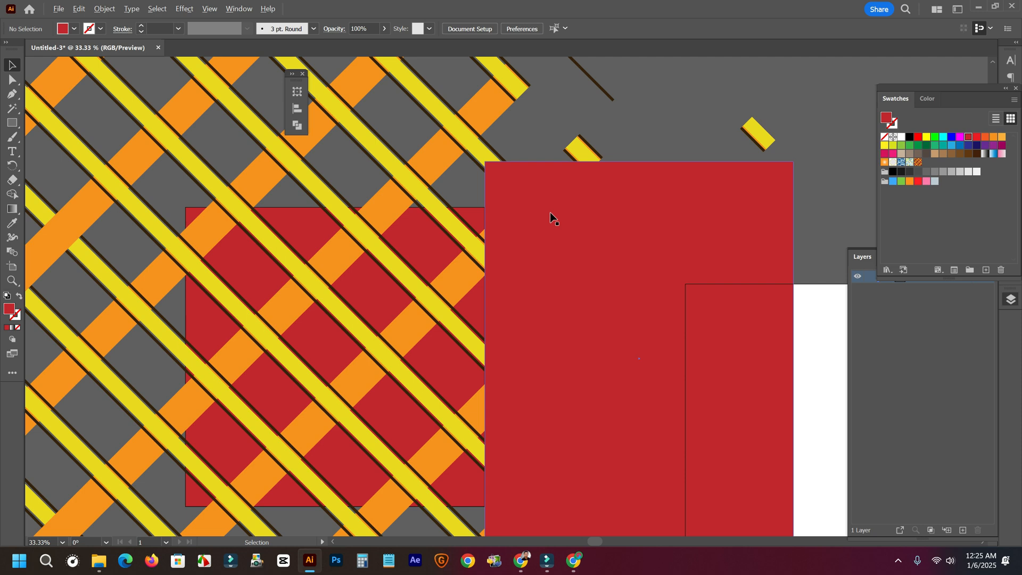
Undo the red cover rectangle beside the pattern tile, and deselect the artwork.
left_click(588, 225)
key("ctrl+z")
key("ctrl+z")
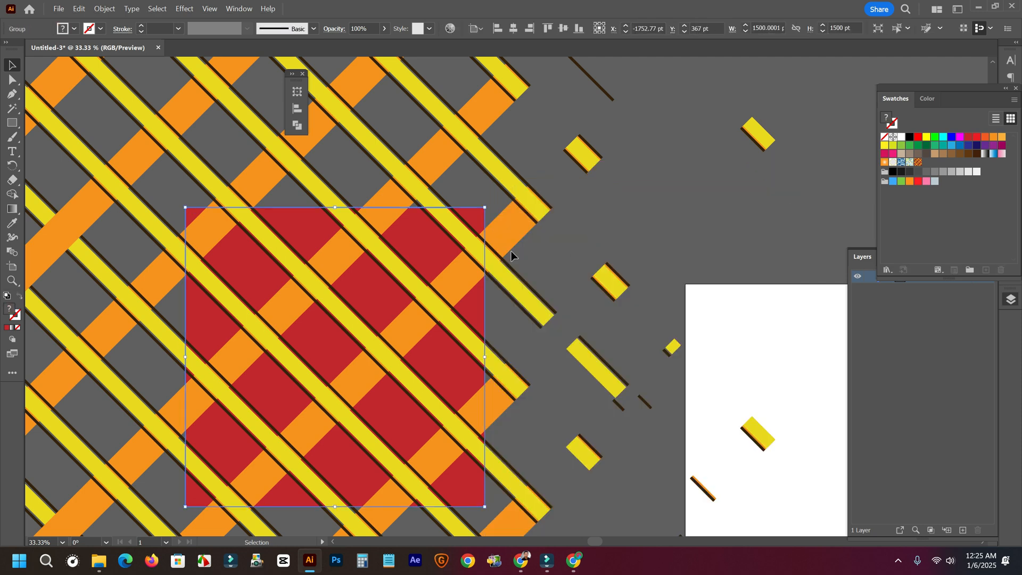
scroll(511, 250, "down", 2)
left_click(621, 494)
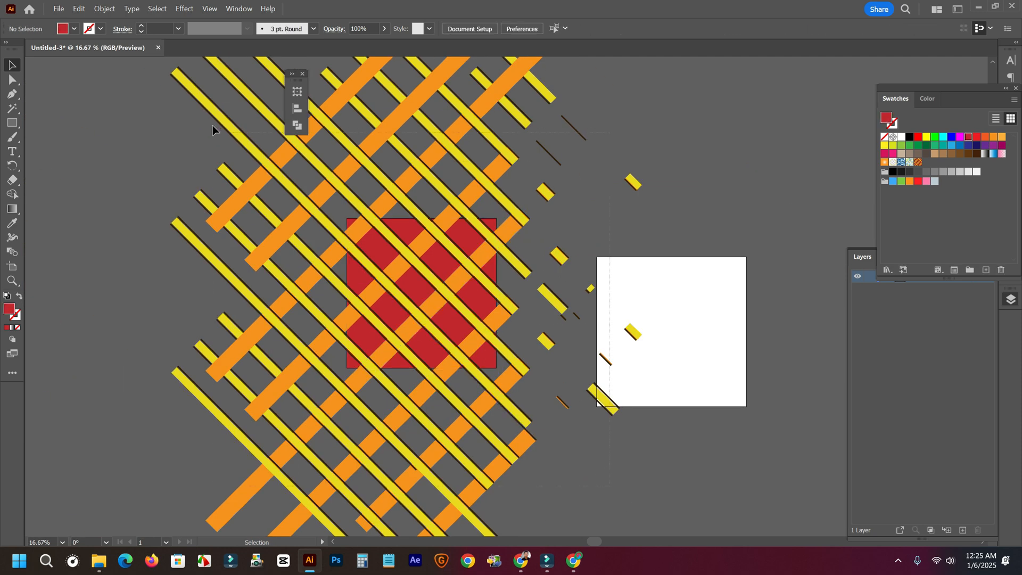
Divide all the pattern artwork with Pathfinder, ungroup the resulting pieces, and deselect them.
key("ctrl+a")
left_click(239, 8)
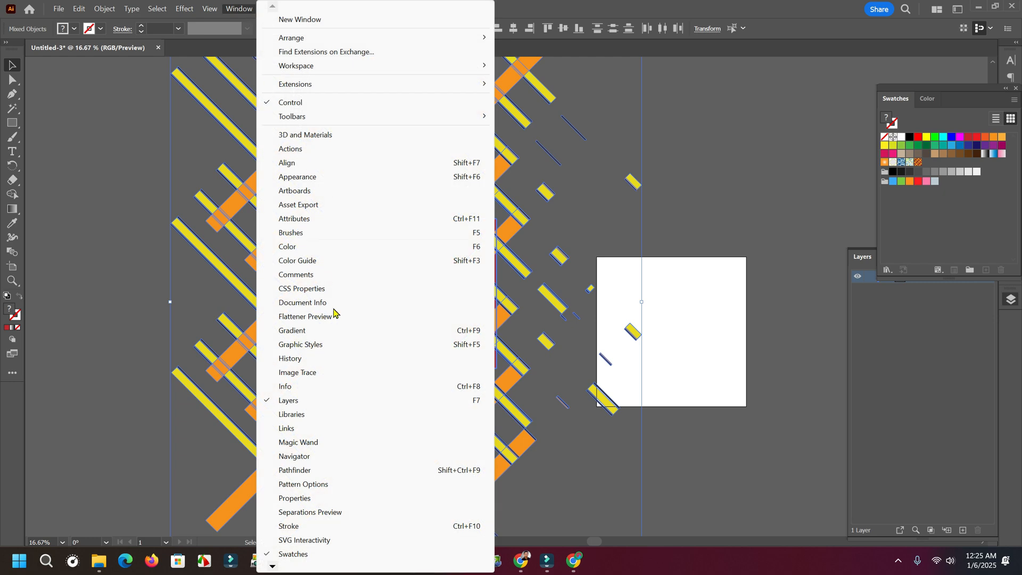
left_click(312, 469)
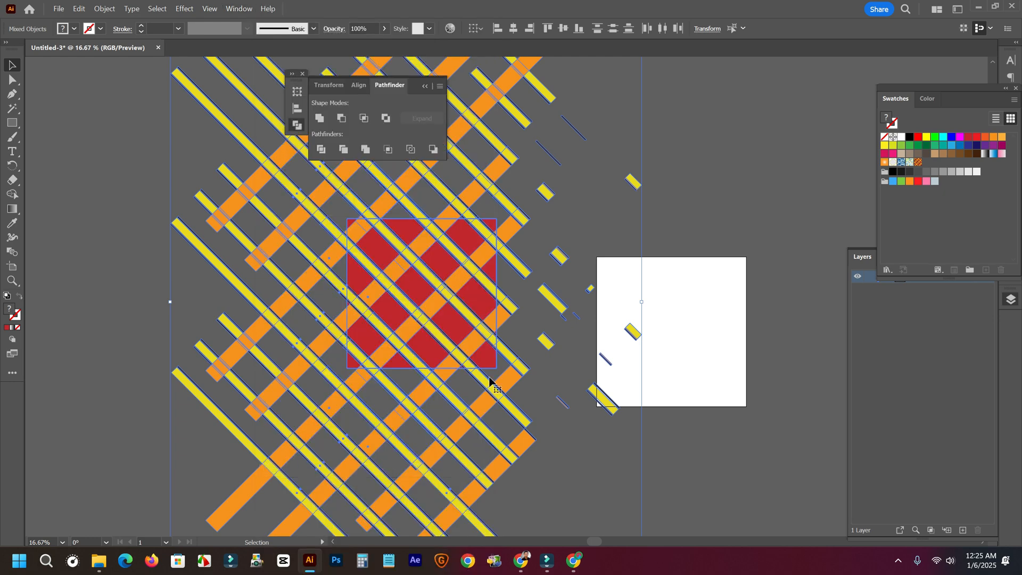
scroll(380, 240, "up", 2)
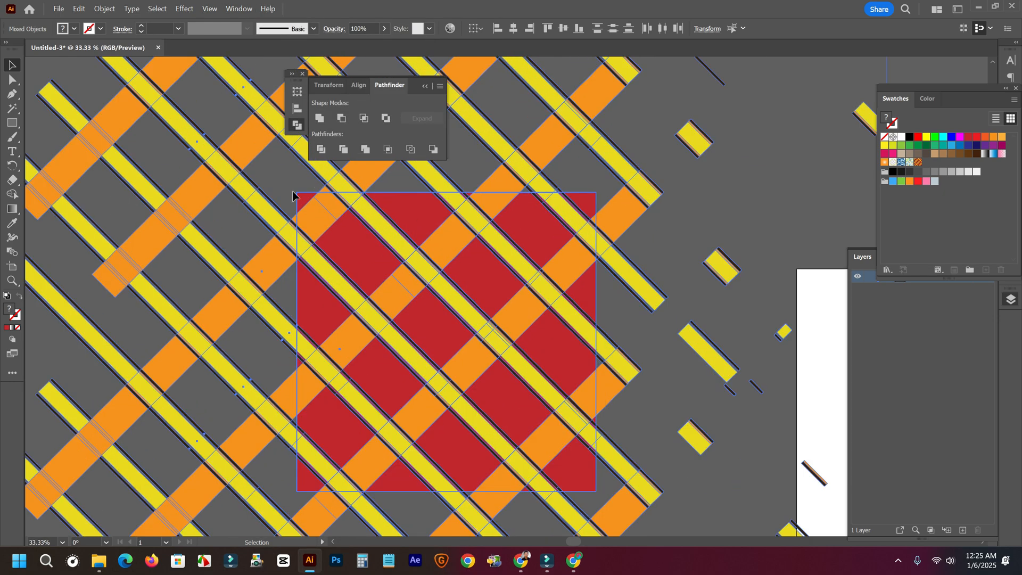
left_click(322, 152)
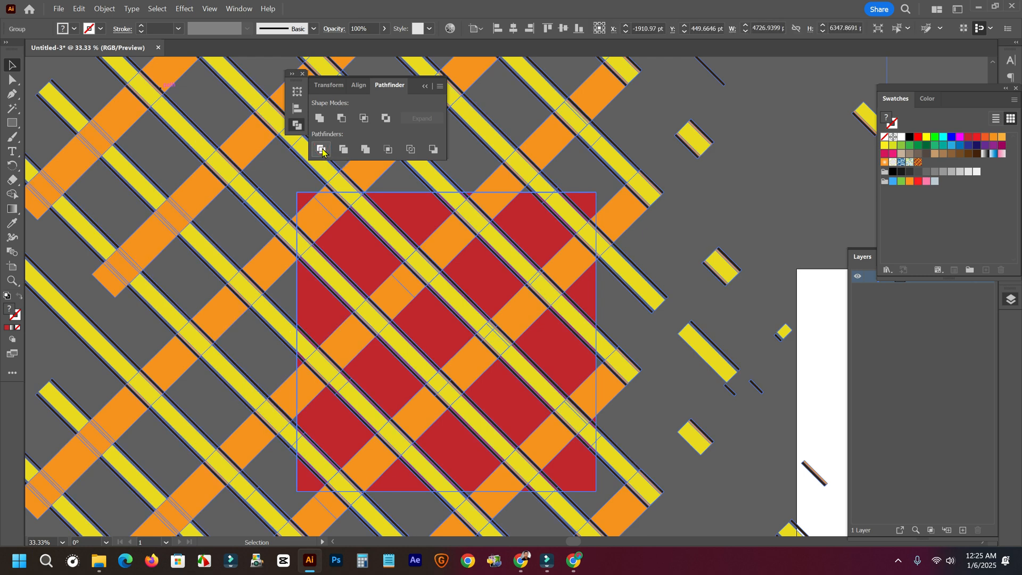
right_click(628, 218)
left_click(673, 383)
left_click(703, 238)
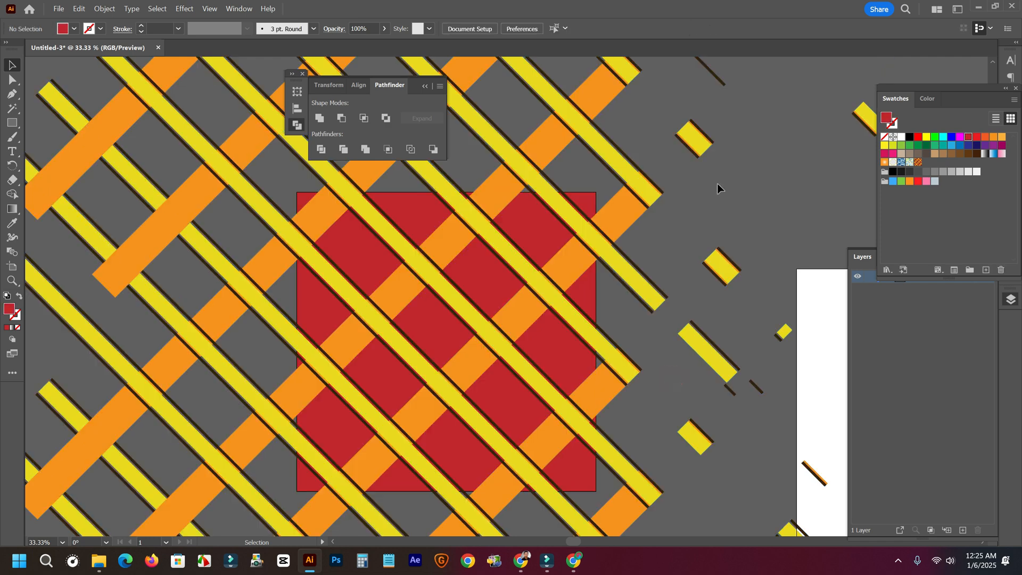
Delete divided stripe and bar pieces above the red tile's upper edge near its right corner, and select the leftover orange sliver.
left_click_drag(680, 166, 474, 142)
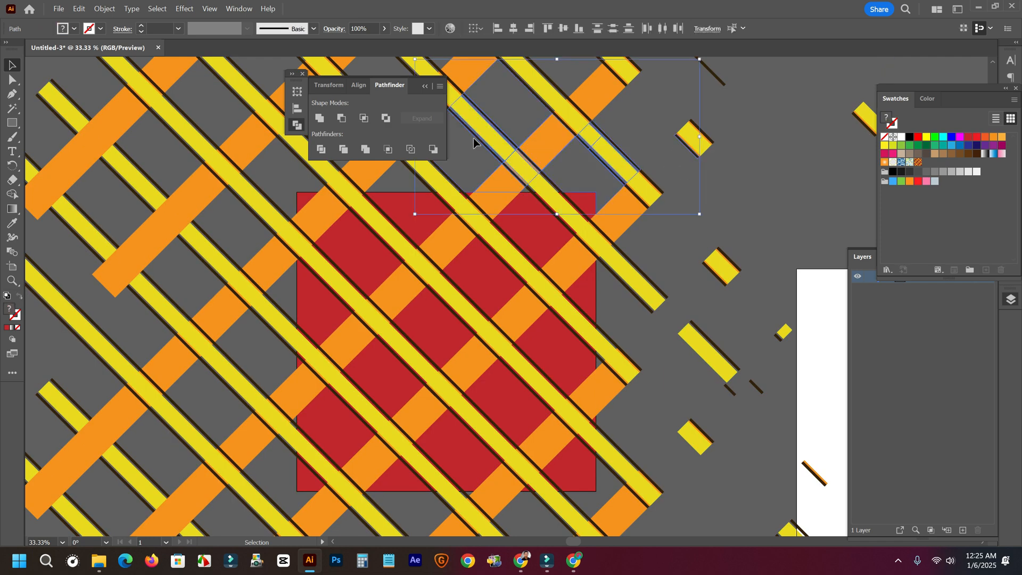
key("Delete")
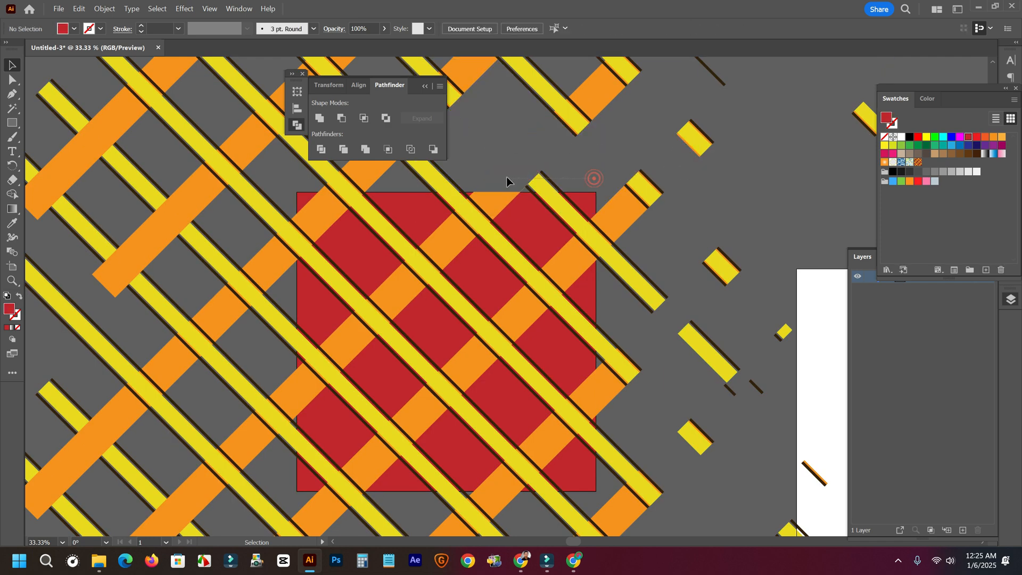
left_click_drag(594, 178, 506, 177)
key("Delete")
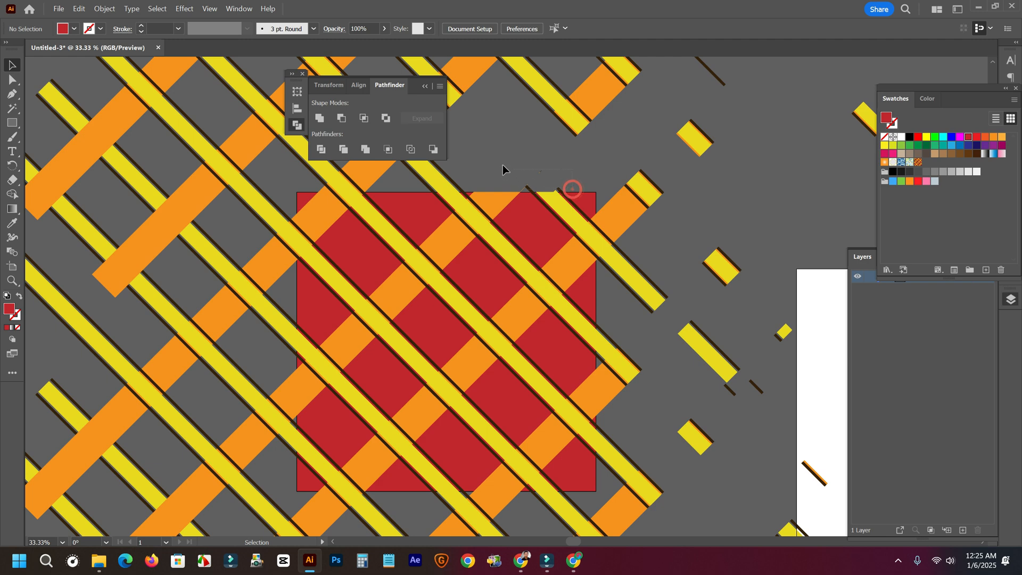
left_click_drag(573, 189, 503, 169)
key("Delete")
scroll(580, 177, "up", 10)
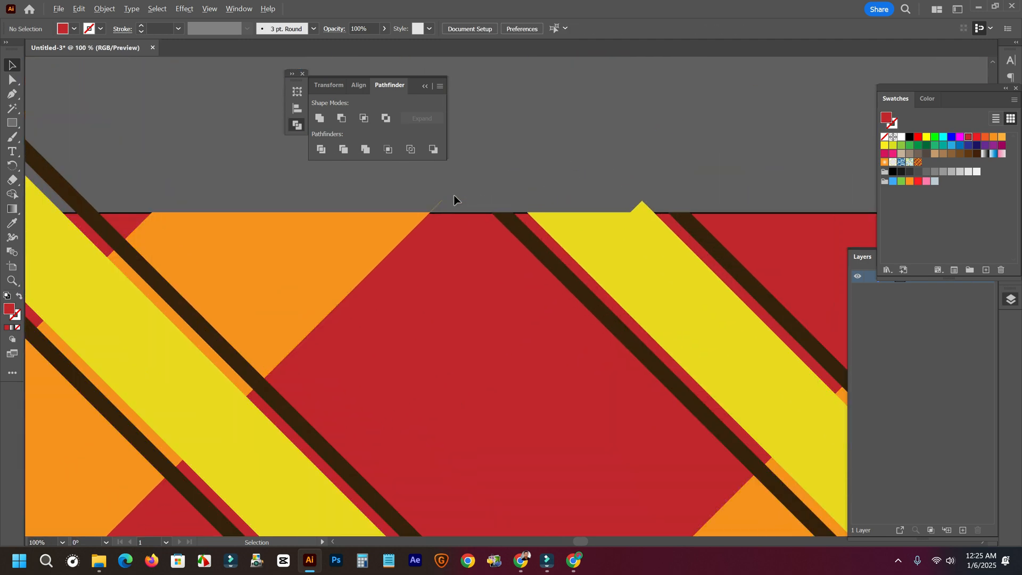
scroll(421, 208, "up", 4)
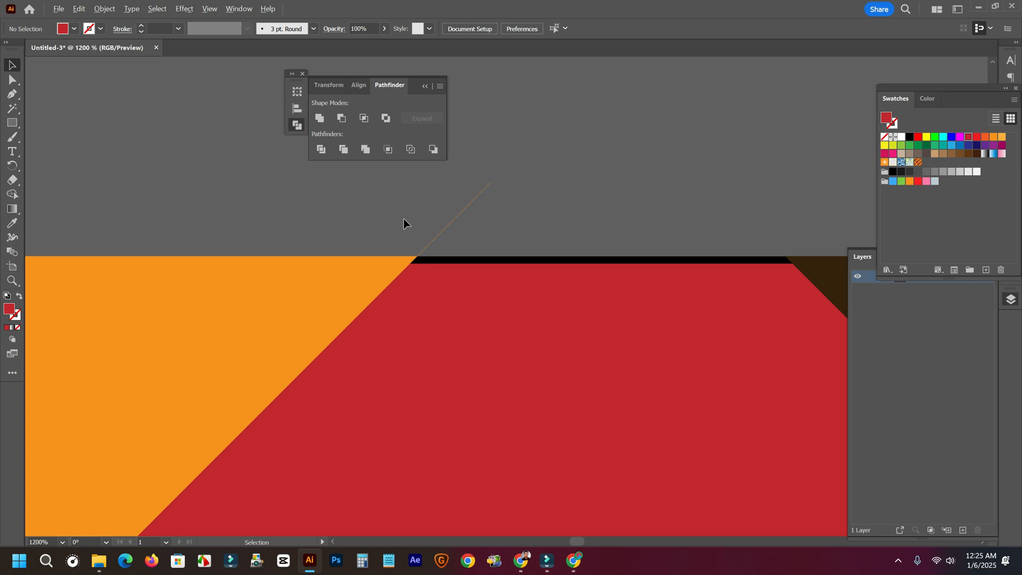
left_click(450, 242)
Delete all the cut-up pattern artwork from the canvas, leaving the artboard empty.
scroll(549, 245, "down", 12)
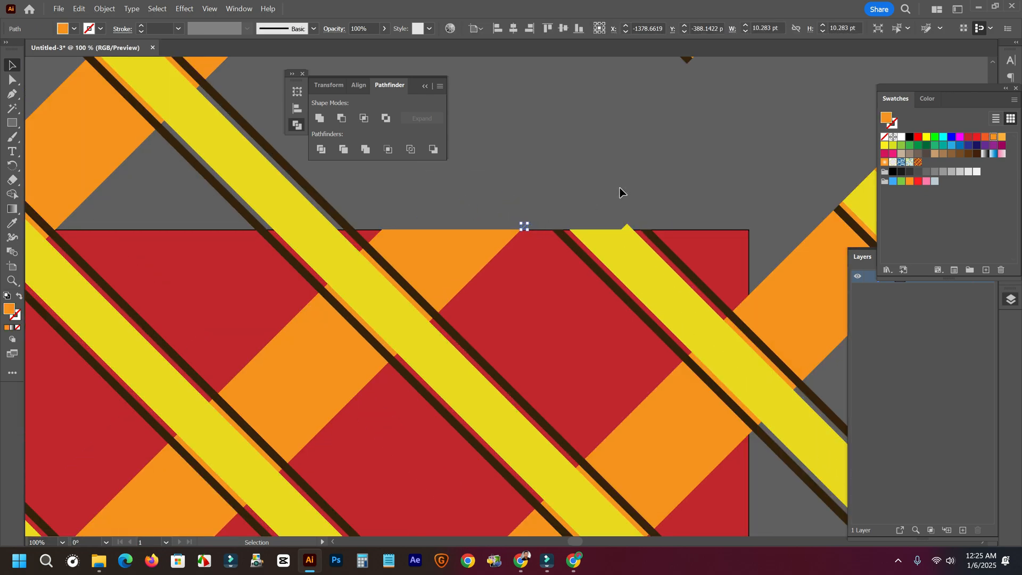
scroll(588, 189, "down", 5)
scroll(573, 177, "down", 3)
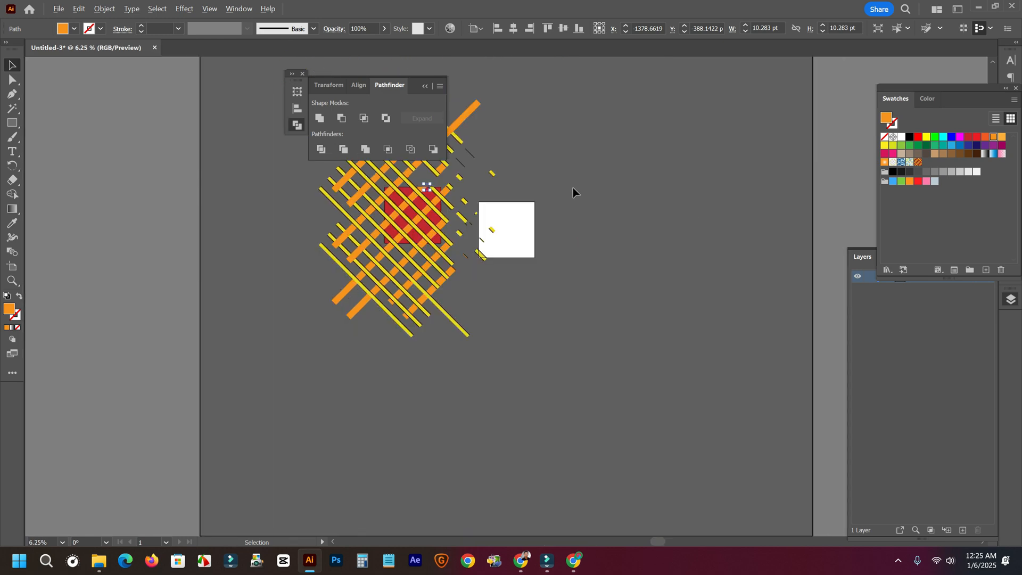
left_click_drag(528, 157, 633, 218)
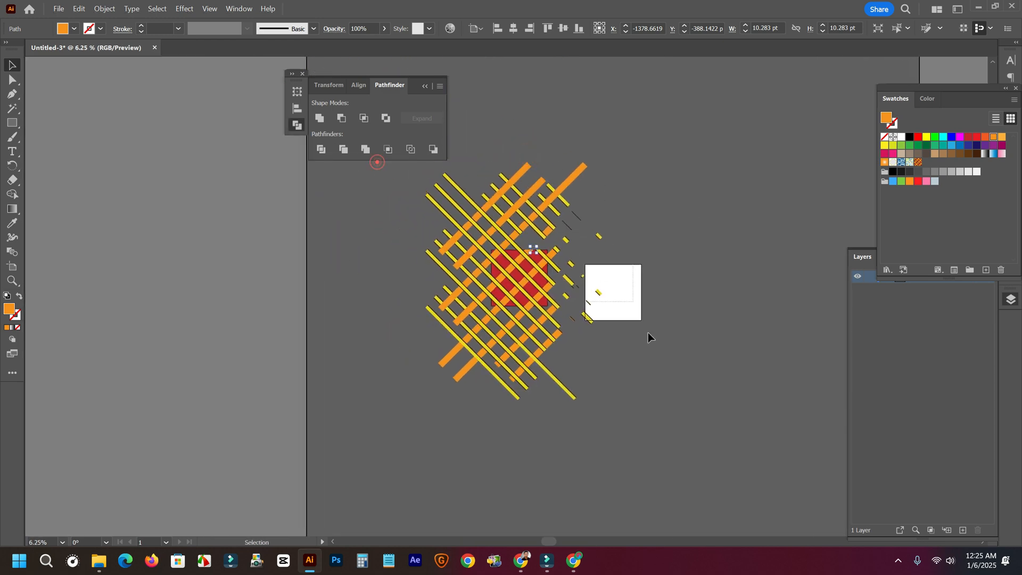
key("ctrl+a")
key("Delete")
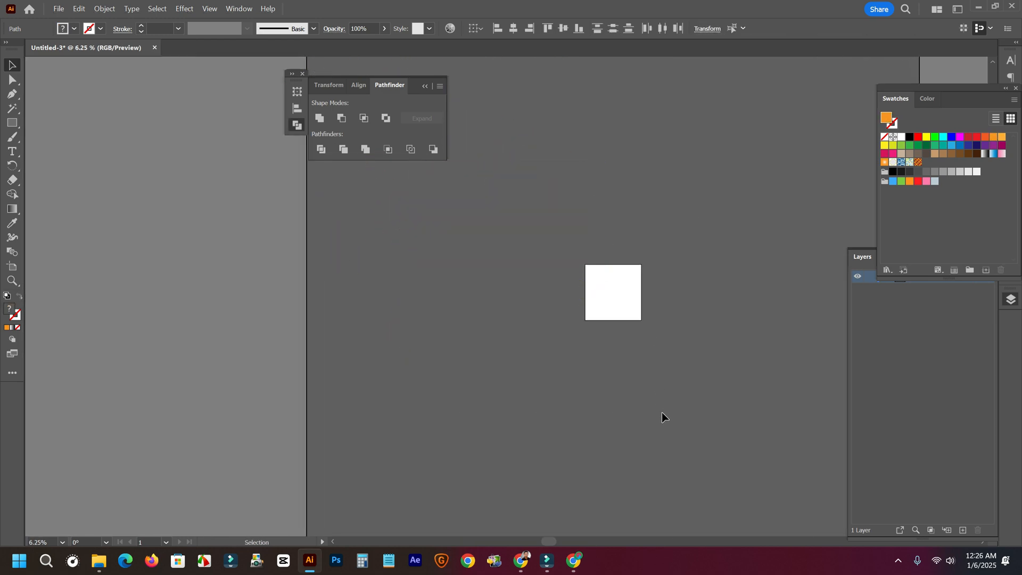
Place a fresh copy of the striped pattern swatch as artwork on the canvas, with its red tile to the left of the artboard.
scroll(655, 342, "up", 2)
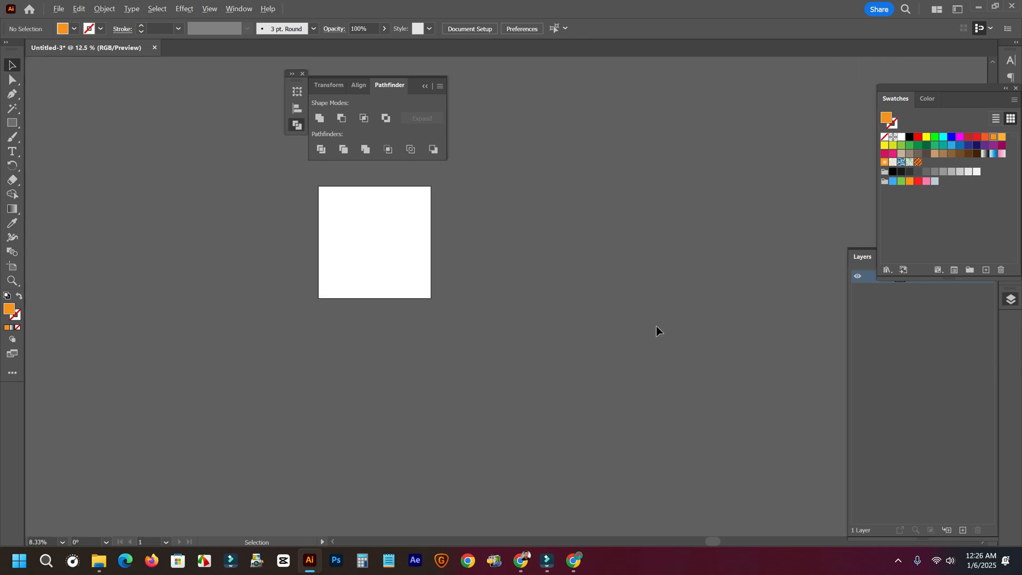
left_click_drag(478, 244, 587, 303)
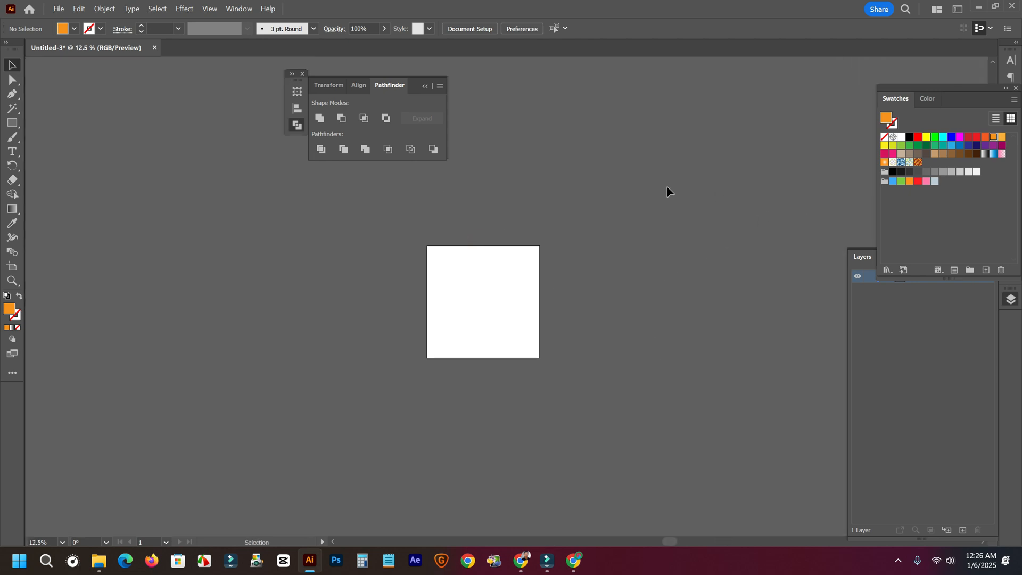
left_click(917, 163)
left_click_drag(918, 162, 291, 269)
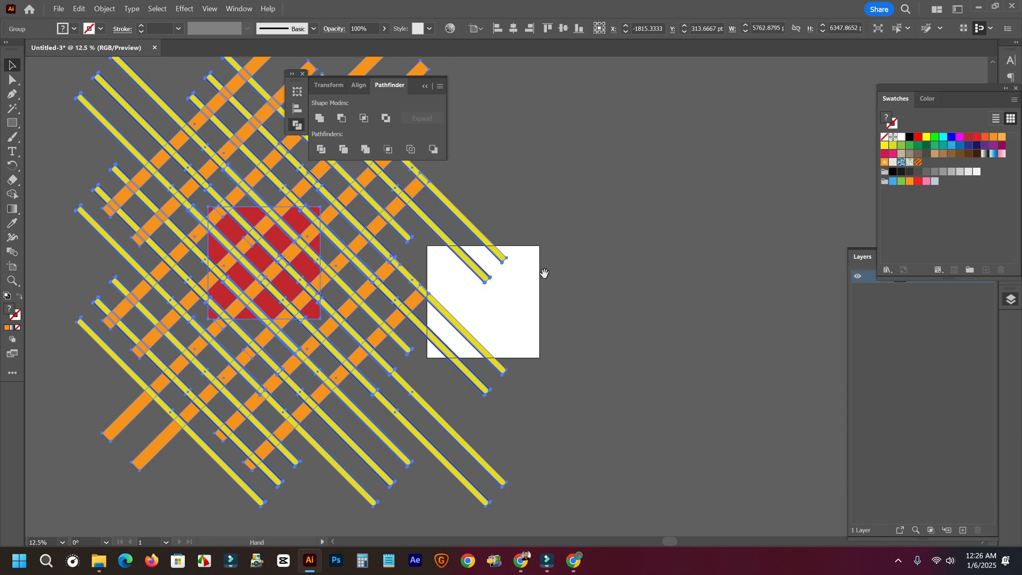
Ungroup the freshly placed pattern artwork and deselect it.
left_click_drag(536, 271, 635, 296)
left_click(570, 212)
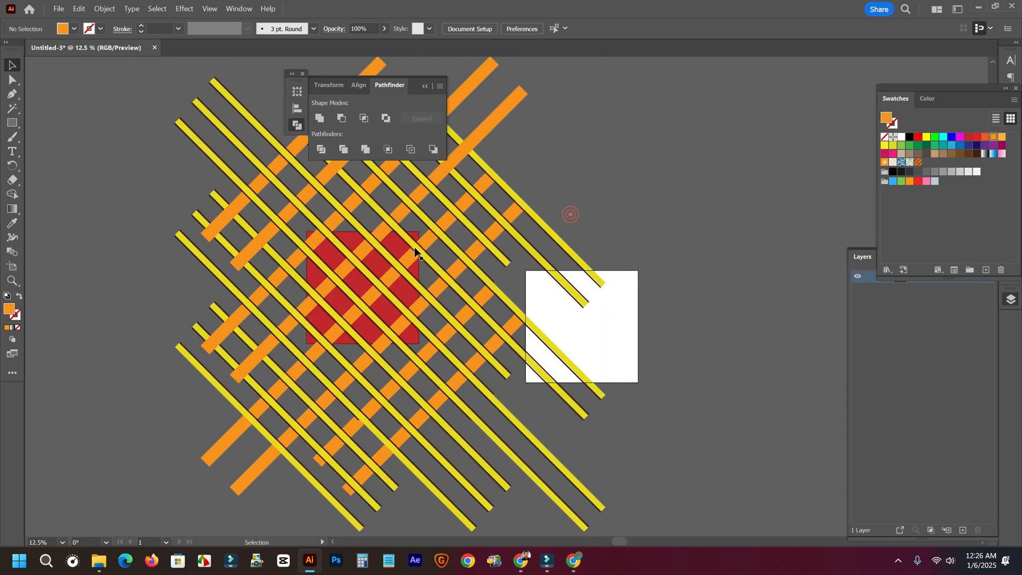
scroll(388, 254, "up", 3)
left_click(419, 246)
right_click(420, 245)
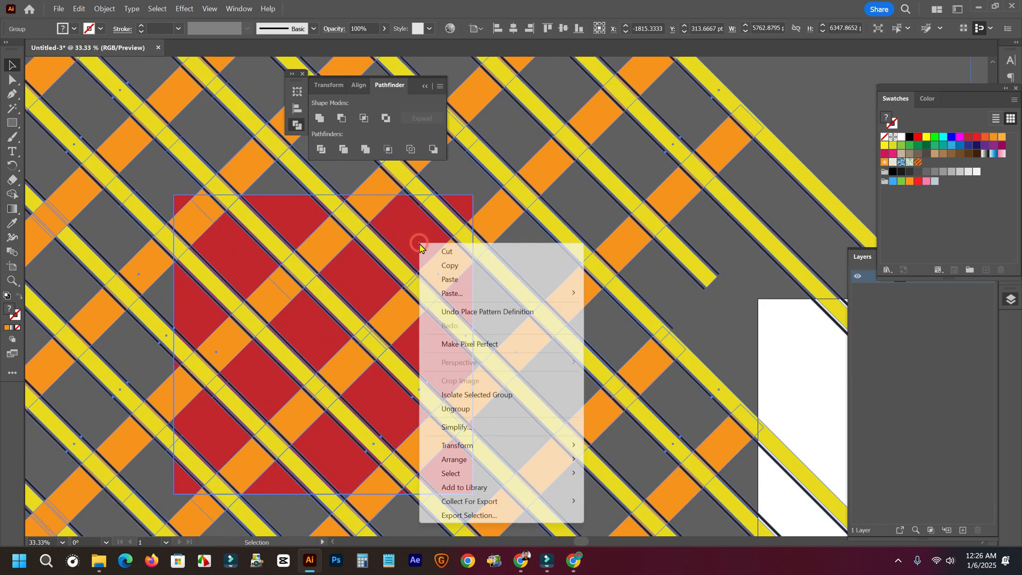
left_click(463, 409)
left_click(463, 221)
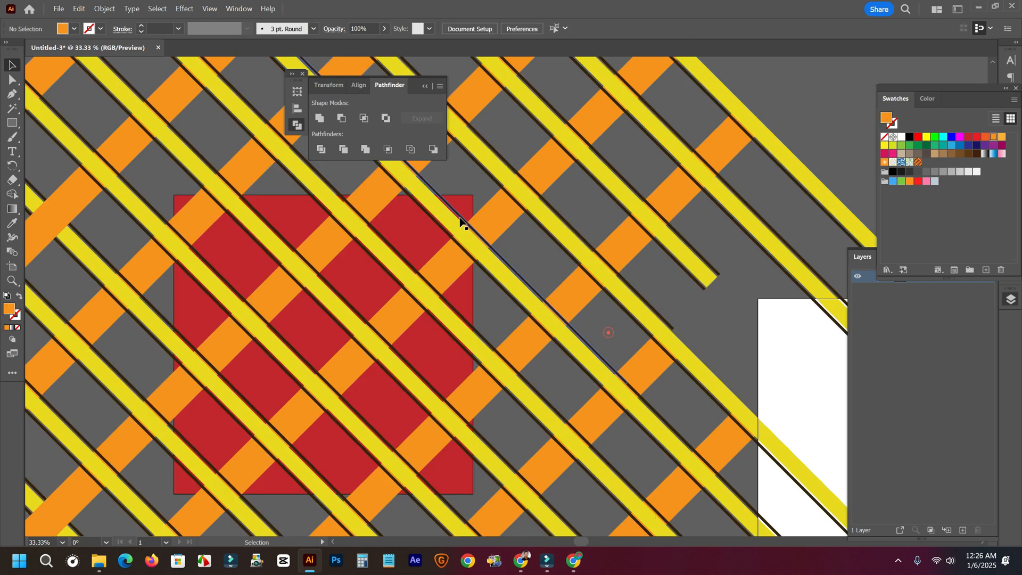
Ungroup the nested group that contains the red tile and clear the selection.
left_click(465, 207)
right_click(466, 207)
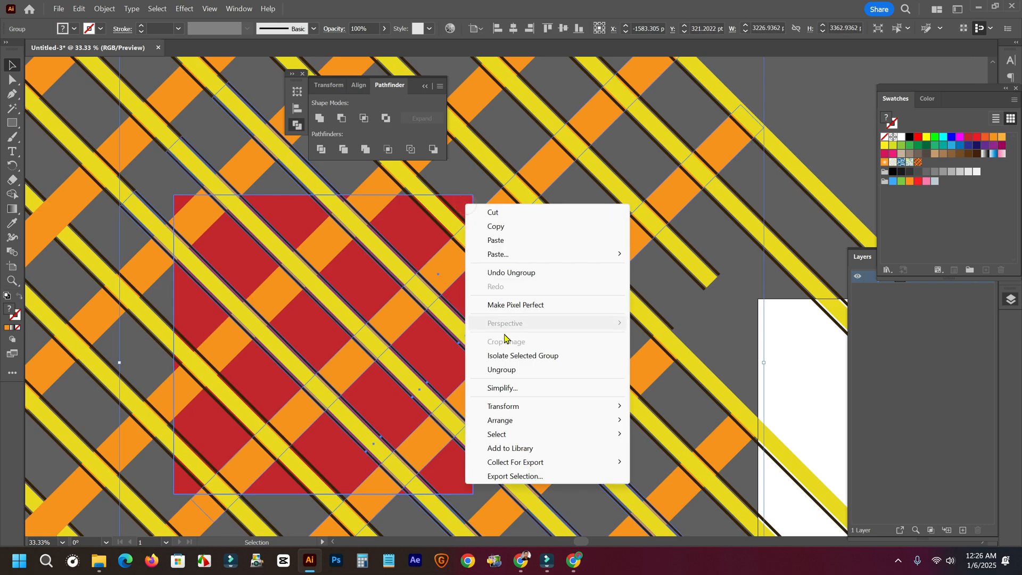
left_click(509, 365)
left_click(615, 347)
Select the red tile and examine its outline closely at the upper-right corner.
left_click(465, 206)
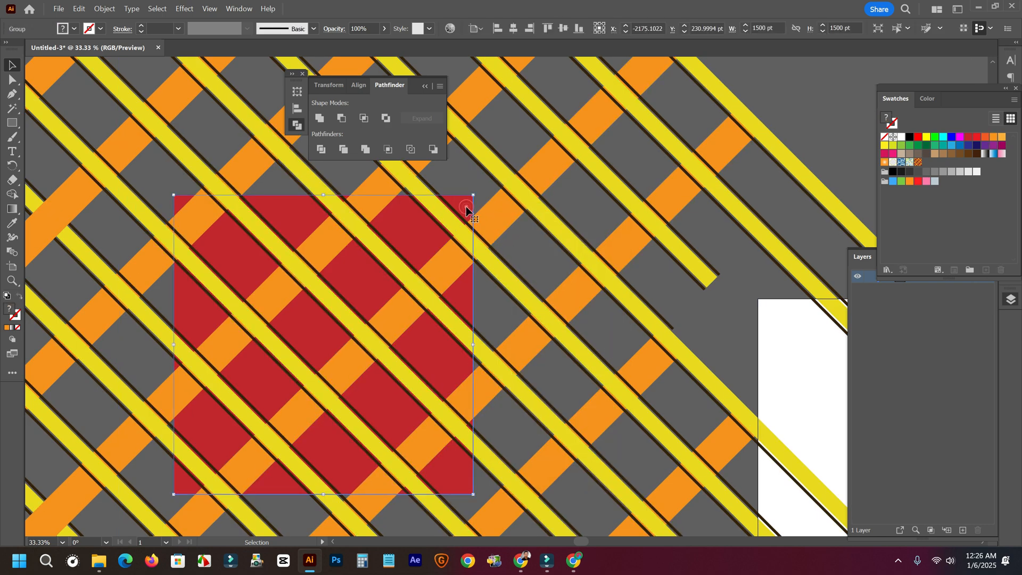
left_click(19, 319)
left_click(18, 328)
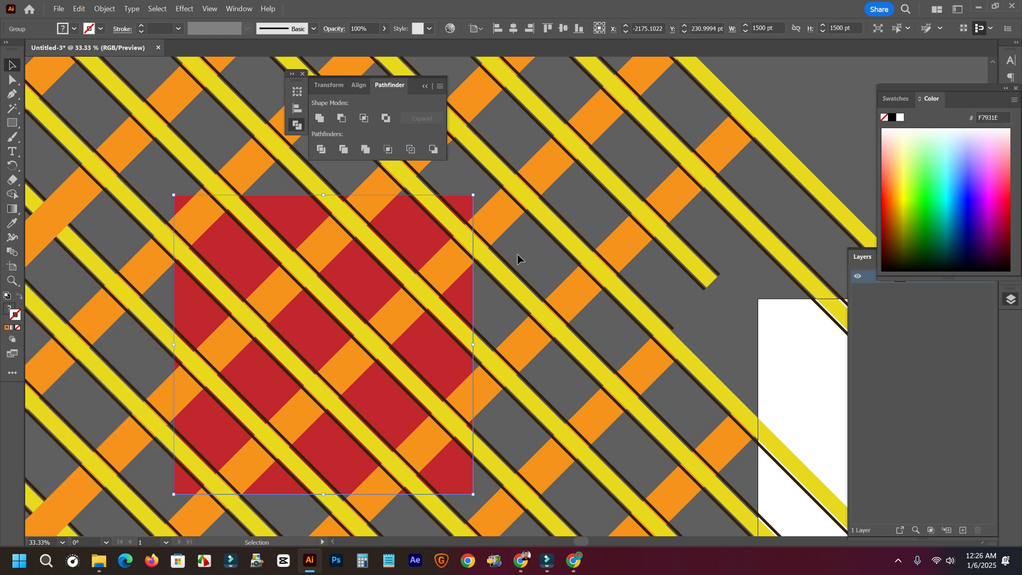
left_click(513, 229)
scroll(491, 189, "up", 6)
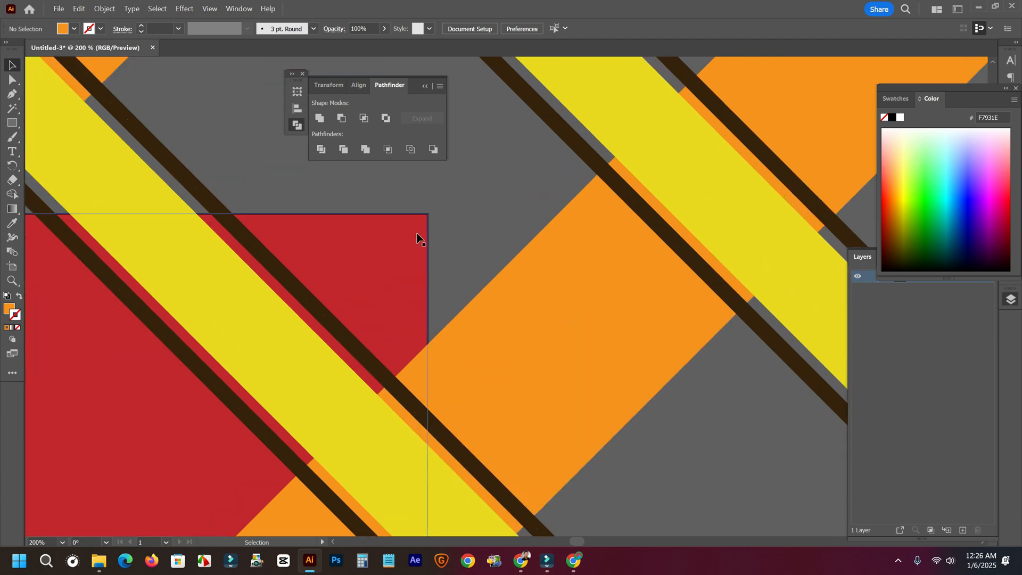
left_click(417, 237)
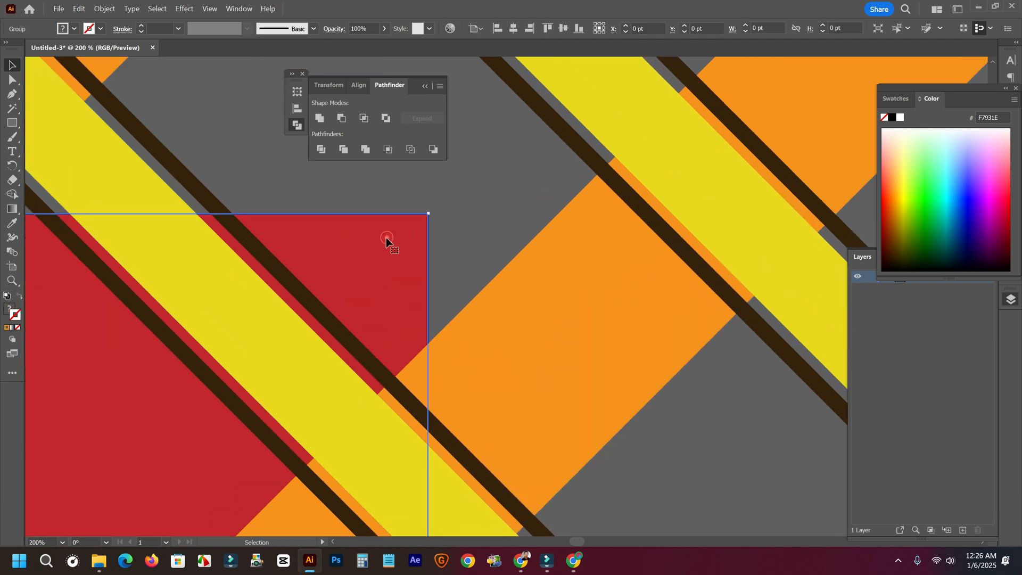
scroll(385, 237, "up", 4)
scroll(486, 173, "up", 2)
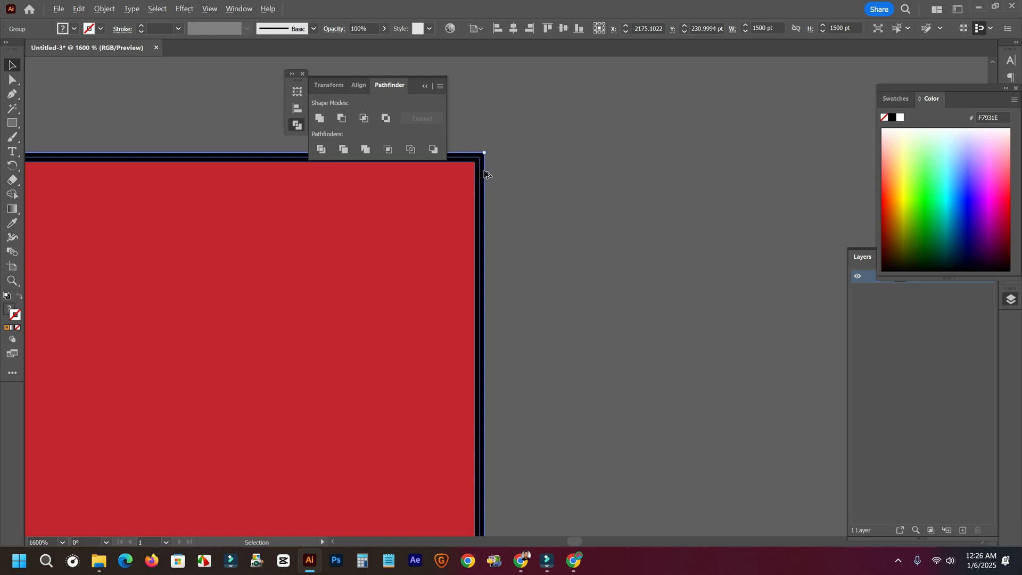
scroll(581, 270, "down", 4)
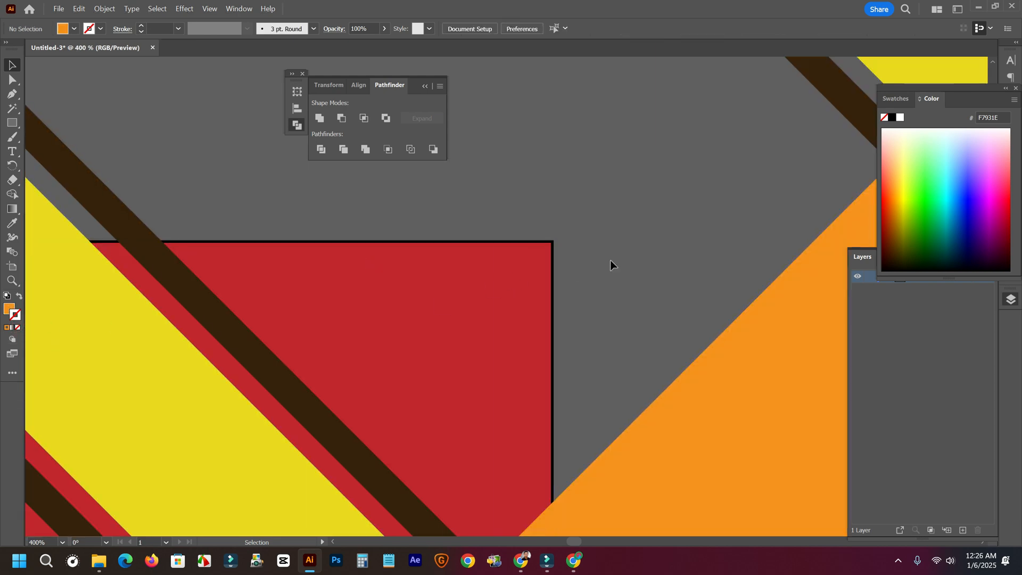
scroll(513, 297, "down", 3)
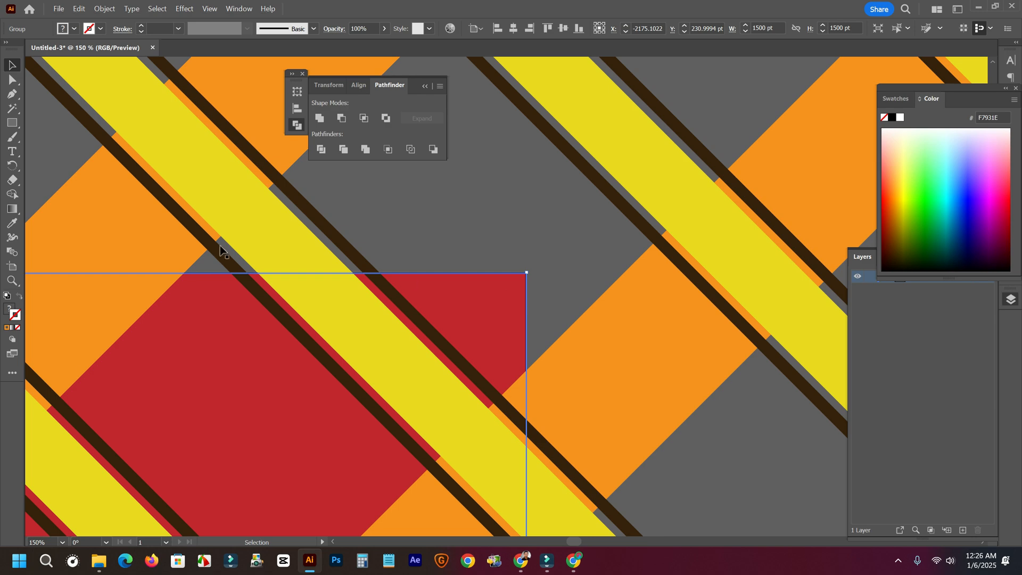
Create a new 1500 x 1500 pt artboard that exactly matches the red tile's bounds.
left_click(12, 267)
scroll(453, 293, "down", 3)
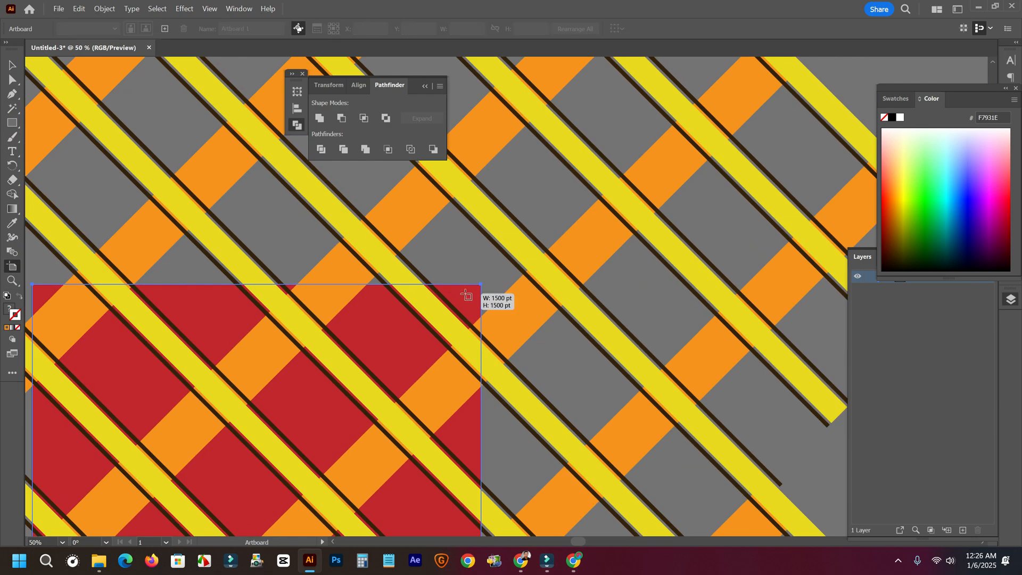
left_click(464, 294)
scroll(476, 299, "down", 3)
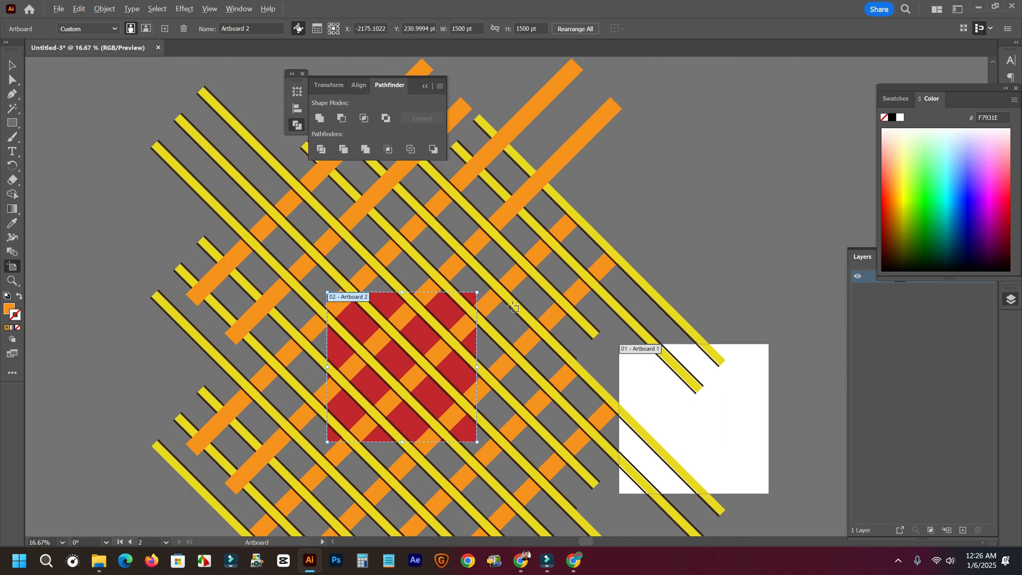
Delete the original empty artboard and return to the Selection tool.
left_click(708, 418)
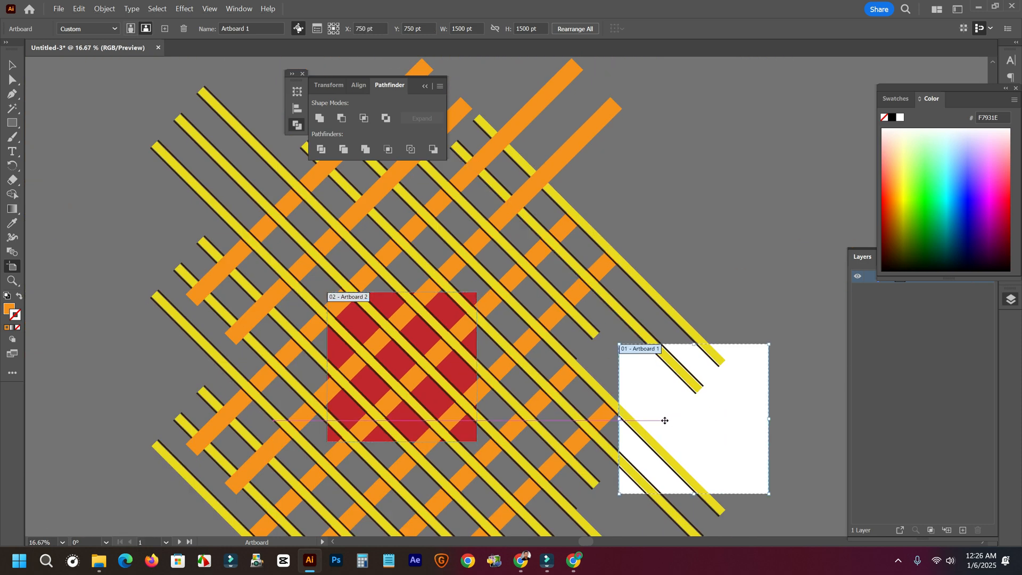
key("Delete")
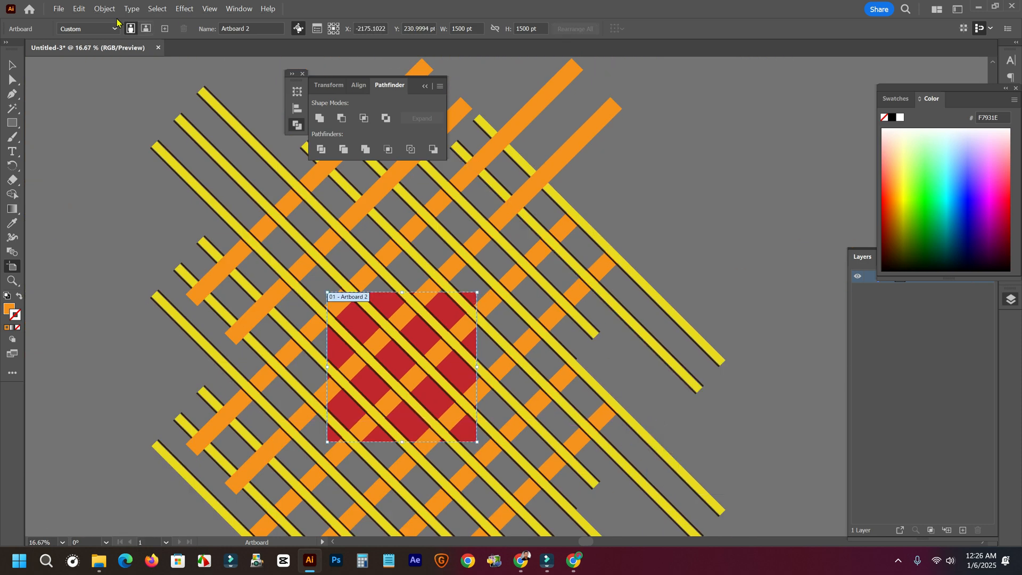
left_click(8, 67)
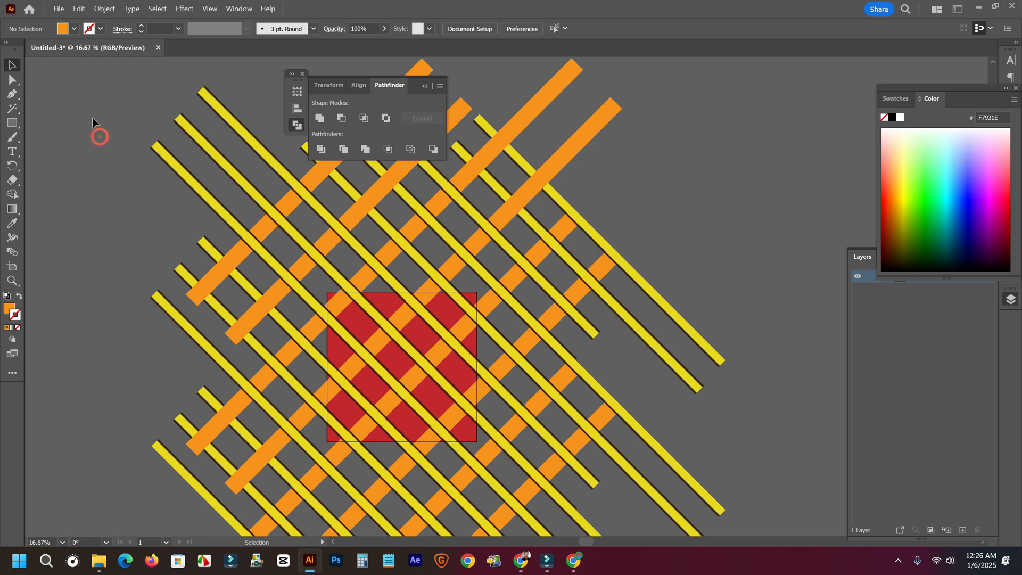
Run the CropKanay script from the Downloads folder to crop the artwork to the active artboard.
key("alt+f")
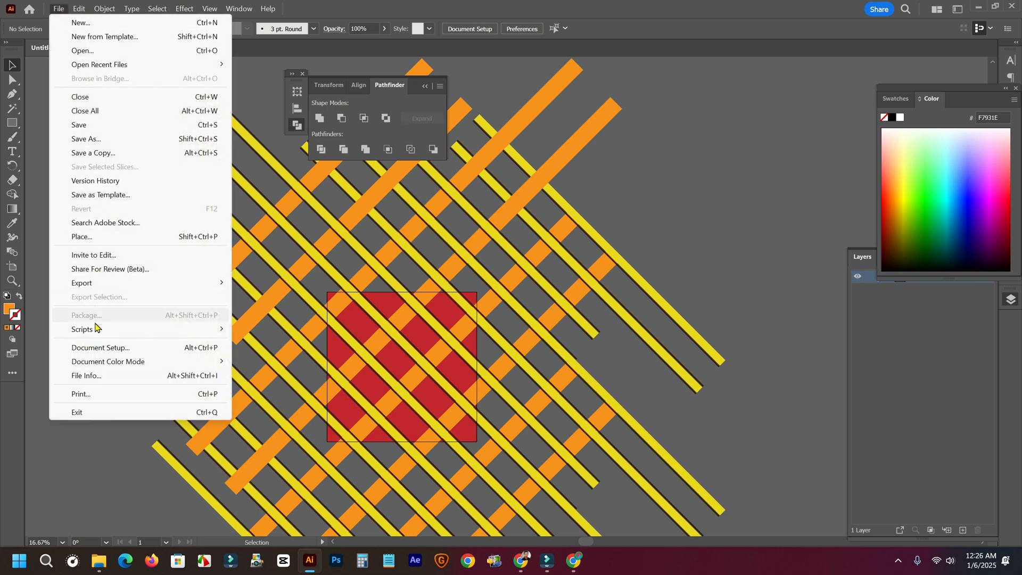
mouse_move(94, 330)
left_click(285, 544)
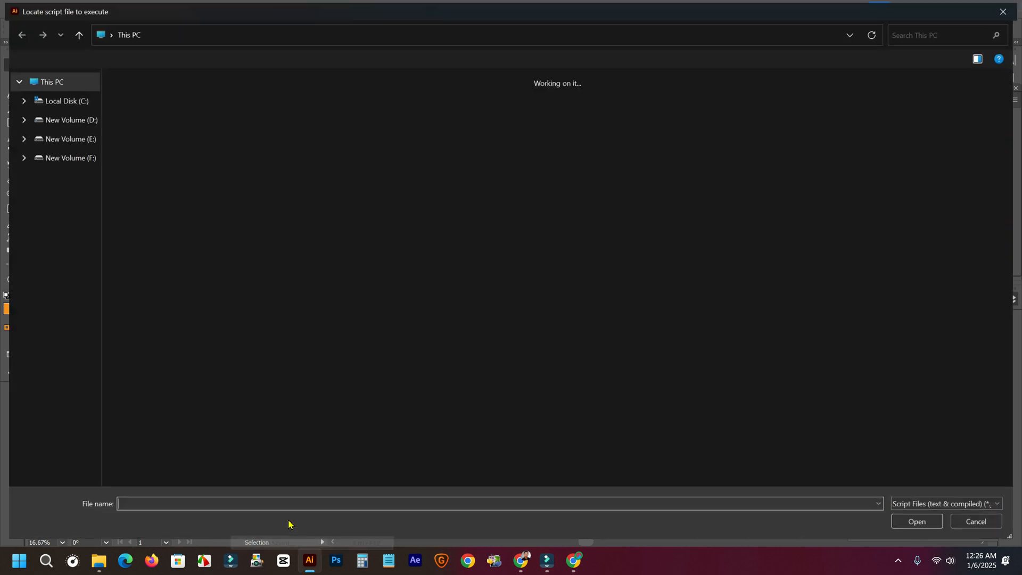
left_click(61, 157)
double_click(138, 102)
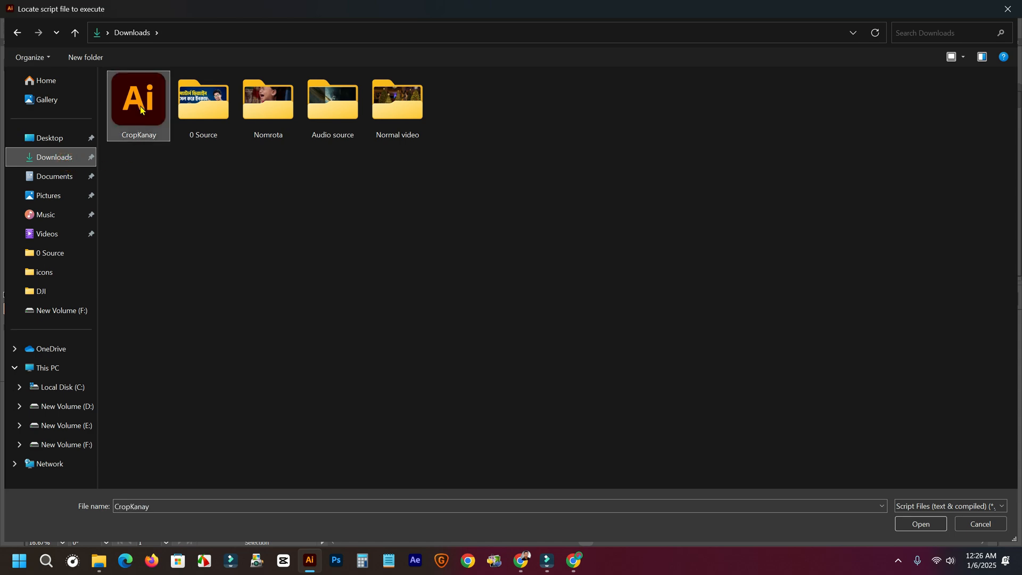
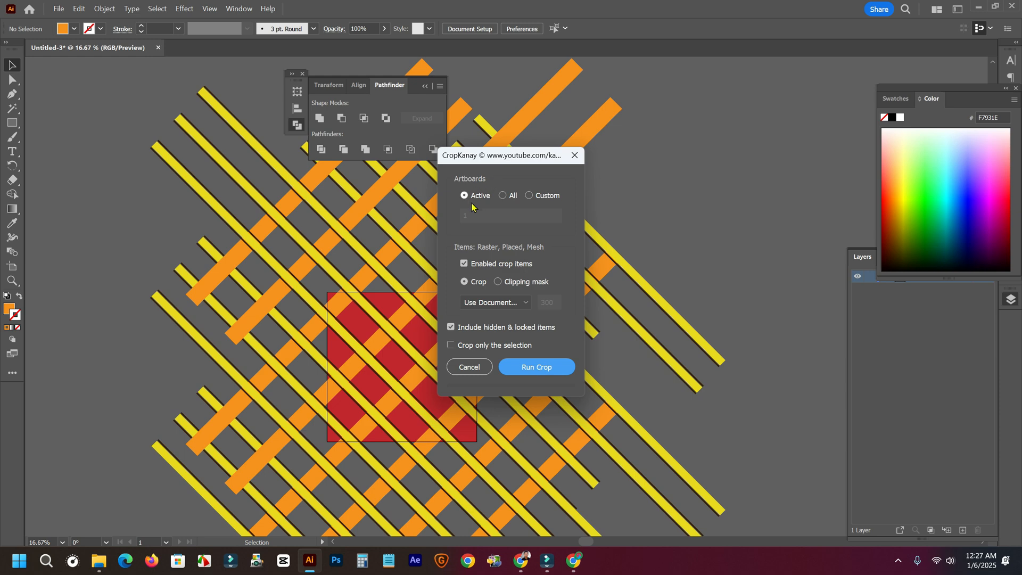
left_click(535, 368)
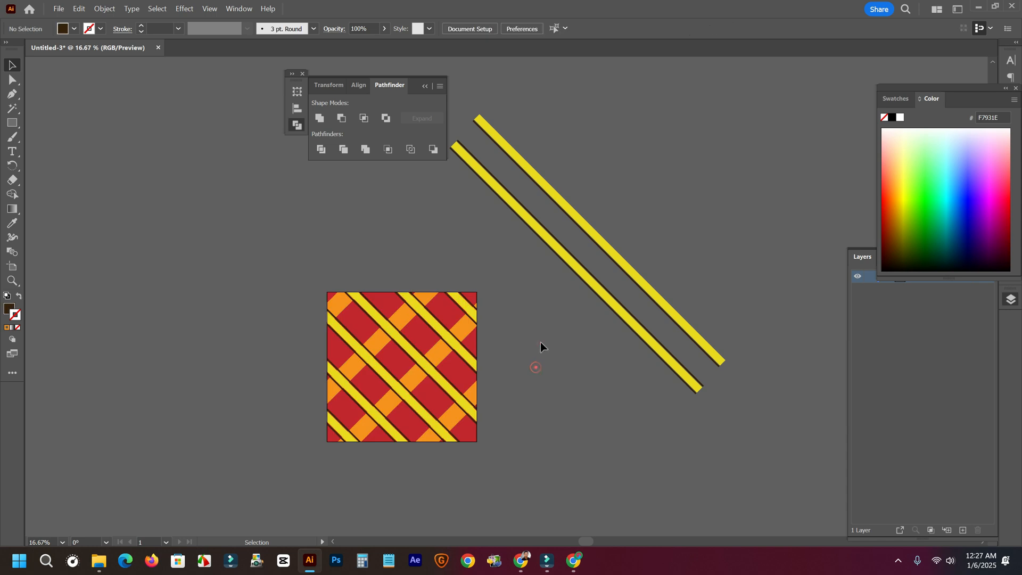
Delete the two leftover yellow stripes outside the cropped pattern tile.
left_click_drag(542, 340, 483, 380)
left_click_drag(608, 277, 531, 394)
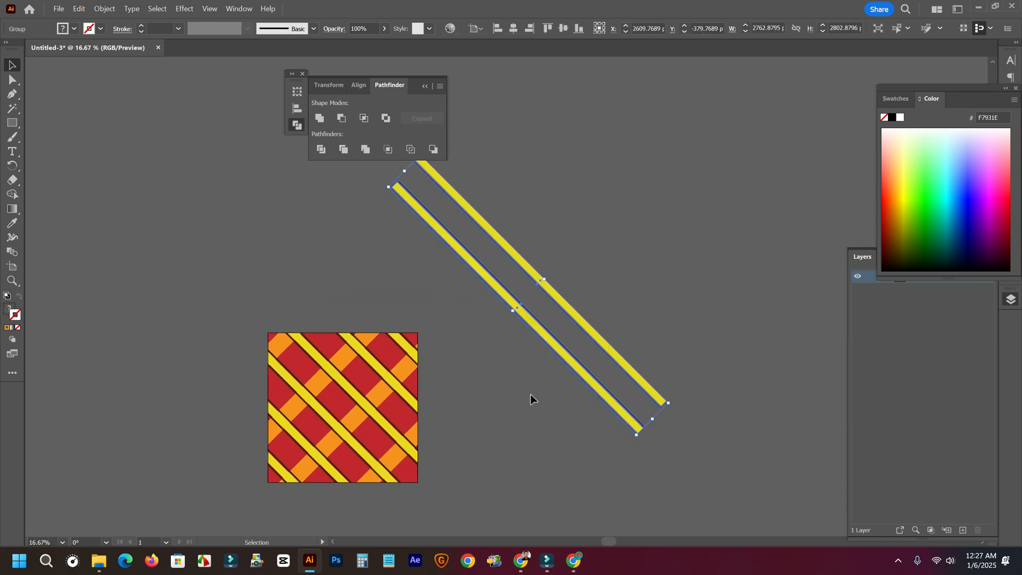
key("Delete")
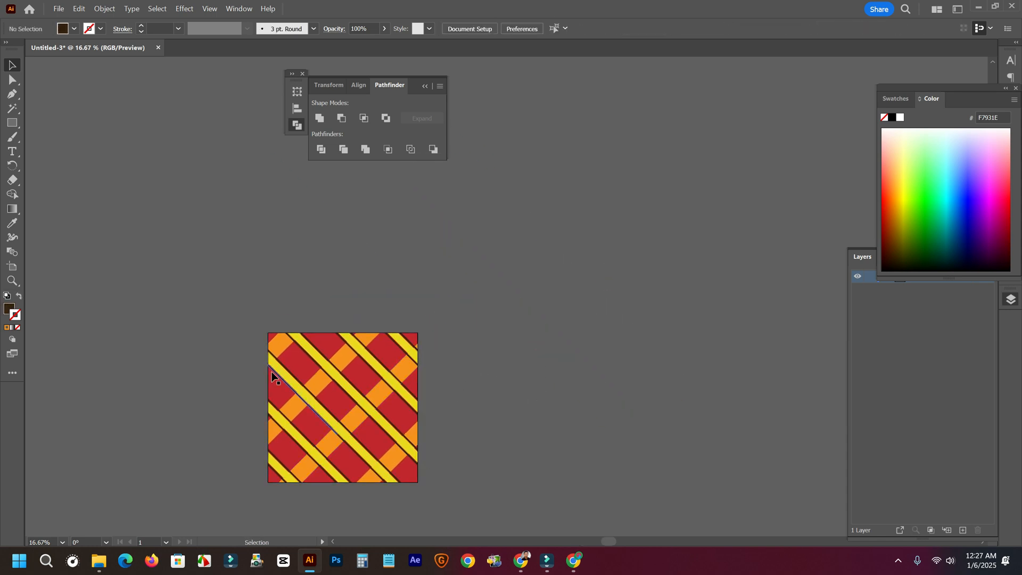
scroll(288, 380, "up", 1)
scroll(519, 271, "down", 1)
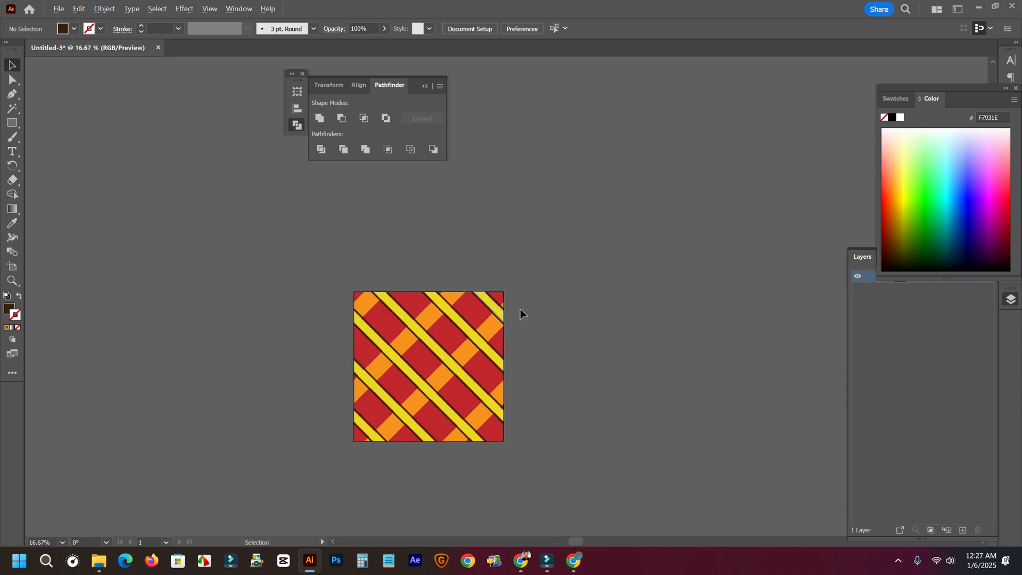
left_click(503, 260)
key("Delete")
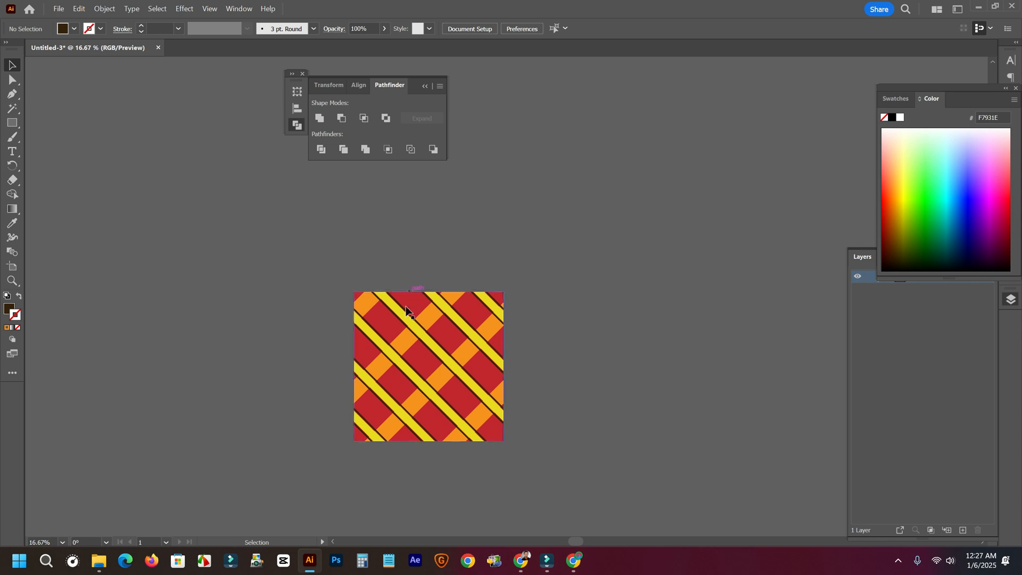
Select all the cropped pattern artwork and group it.
scroll(389, 309, "up", 2)
left_click_drag(483, 372, 385, 263)
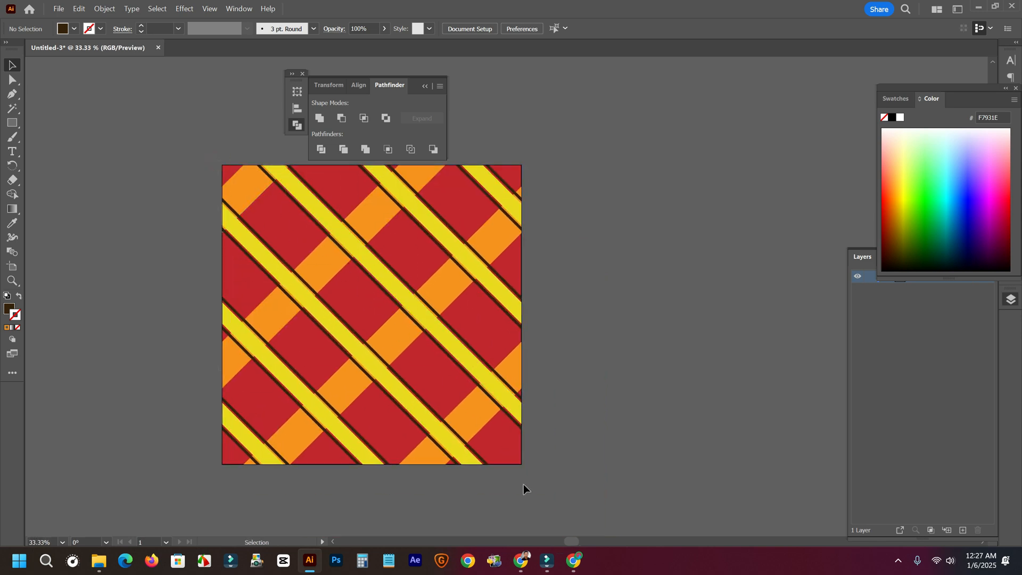
key("ctrl+a")
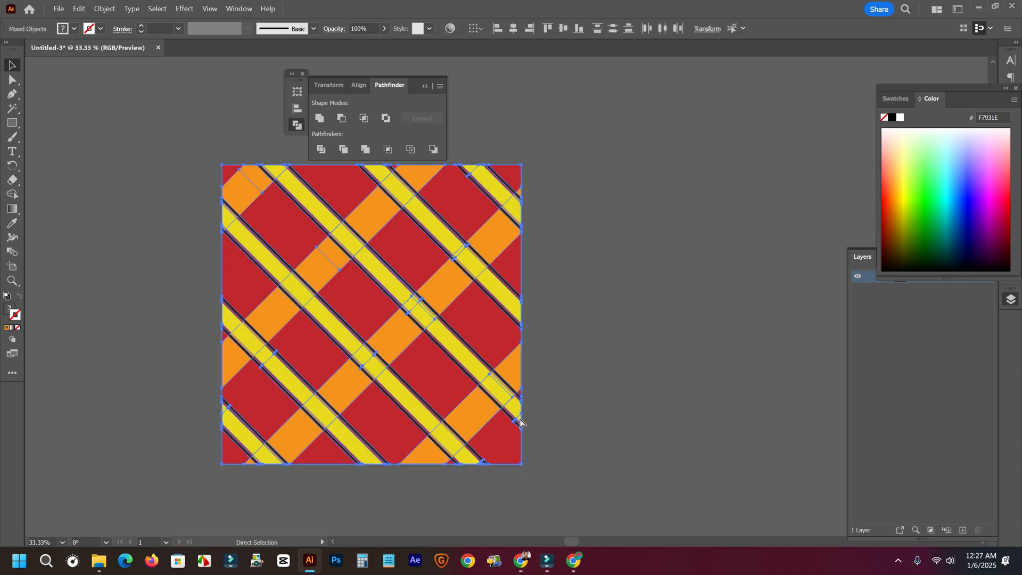
key("ctrl+g")
Create a new 4000 x 4000 pt document with one artboard.
left_click(56, 10)
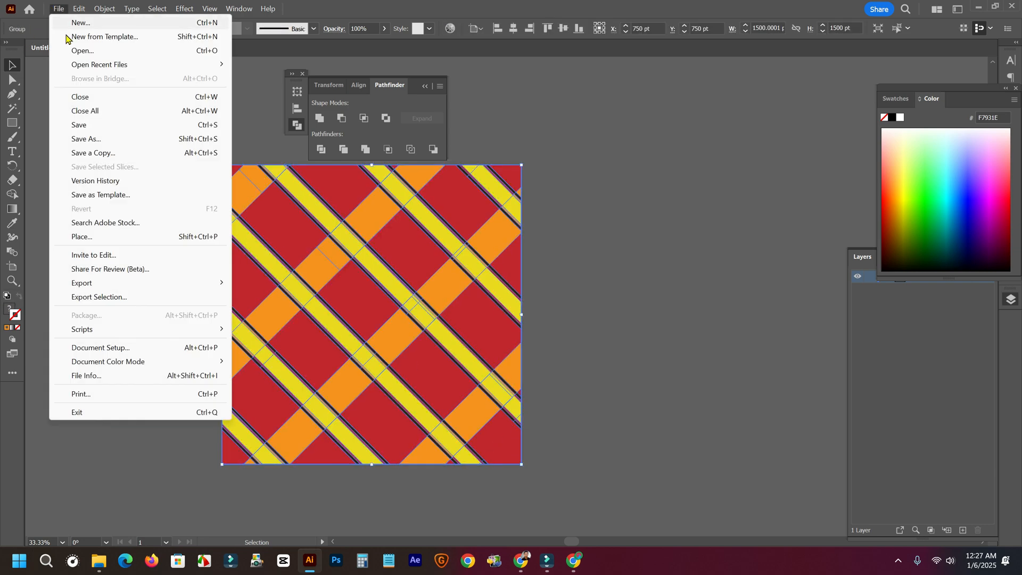
left_click(74, 25)
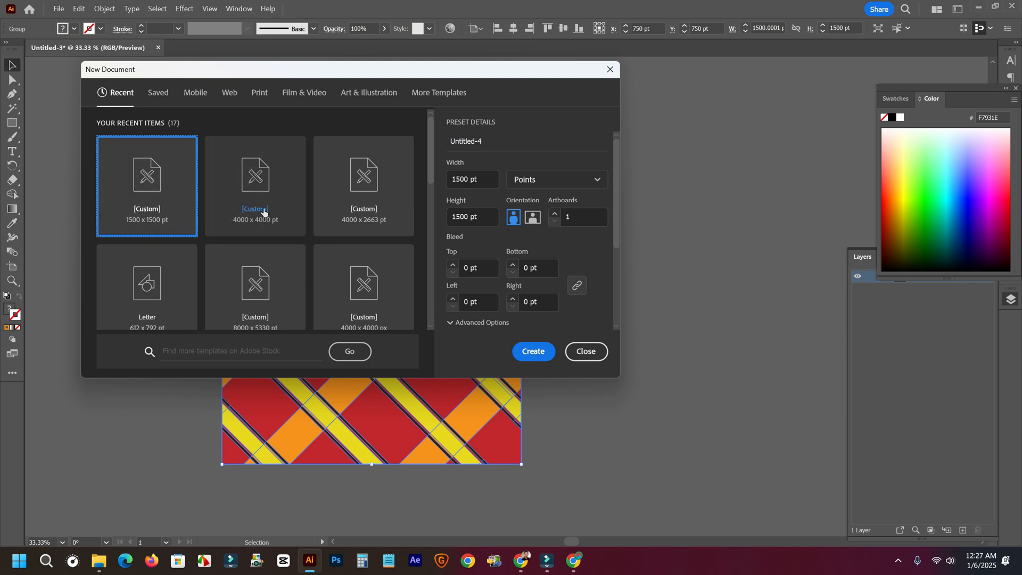
left_click(263, 212)
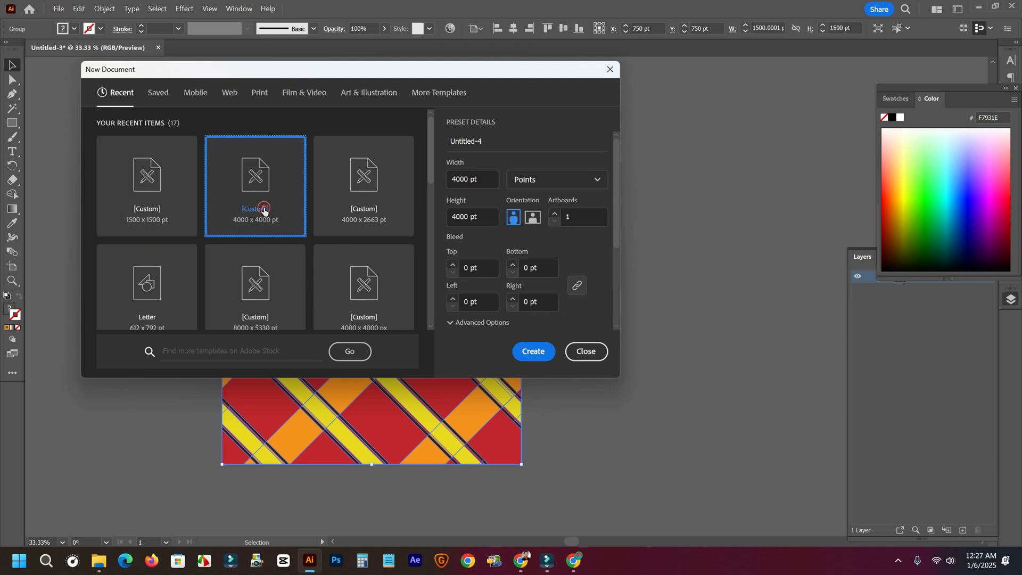
left_click(534, 351)
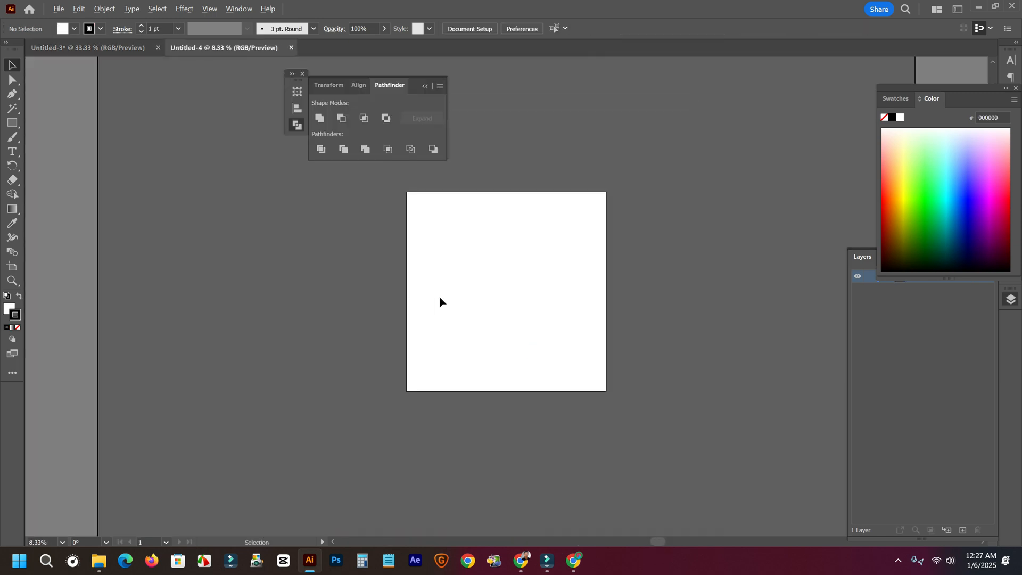
Paste the copied navy striped tile into the new document, enlarge it to nearly fill the artboard, and deselect it.
key("ctrl+v")
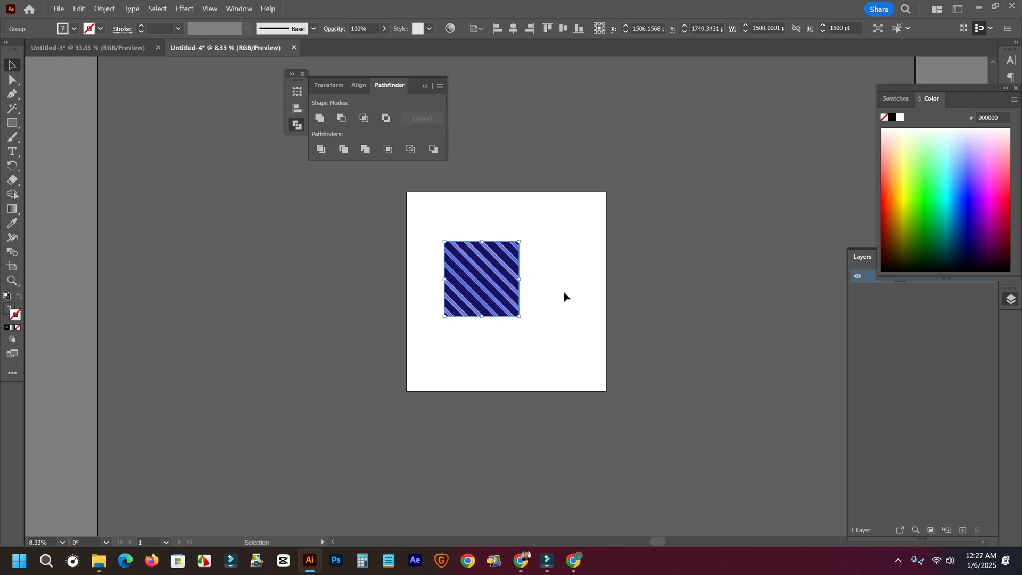
left_click_drag(521, 242, 575, 196)
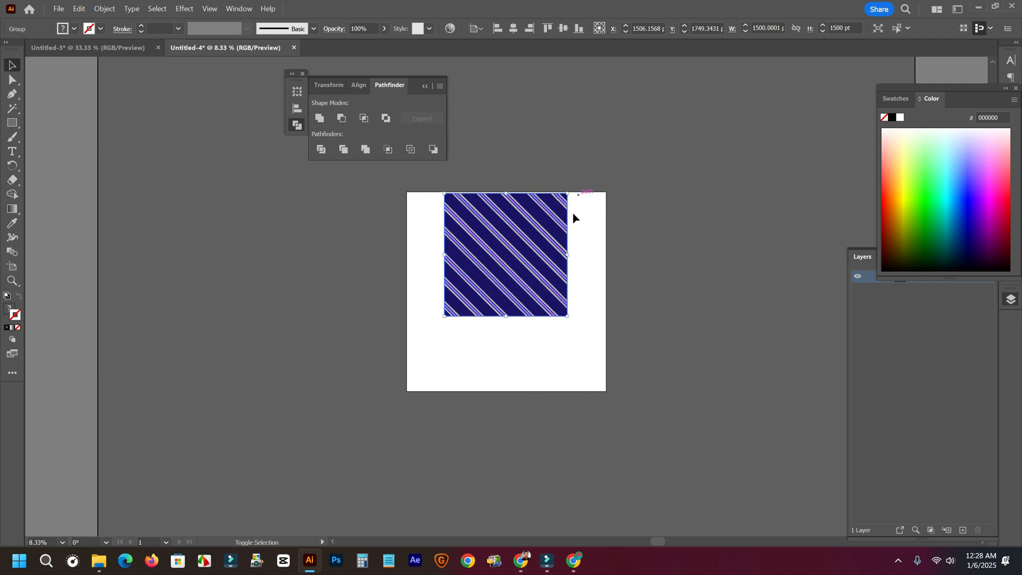
left_click_drag(445, 316, 409, 373)
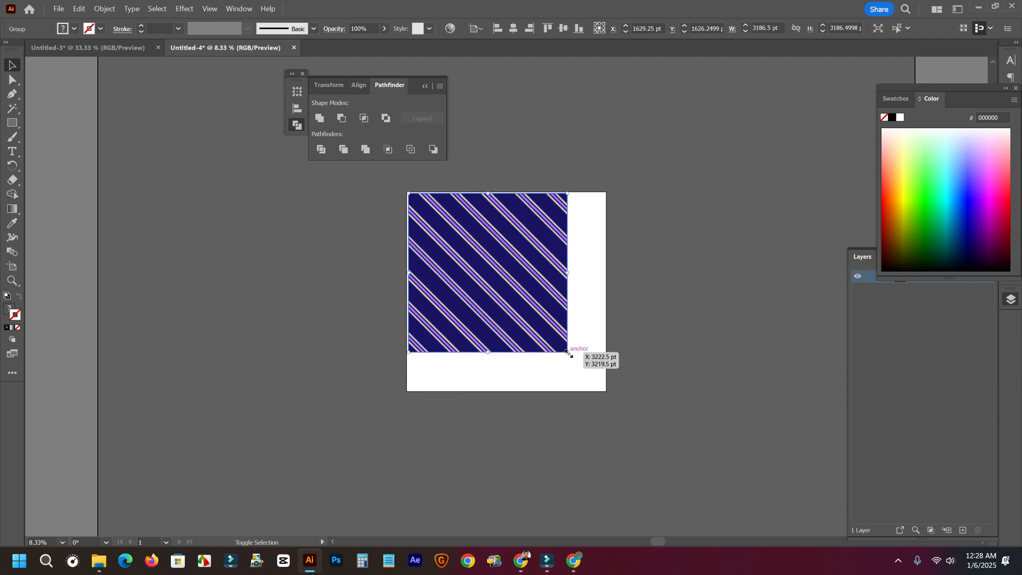
left_click_drag(568, 352, 606, 390)
left_click(648, 379)
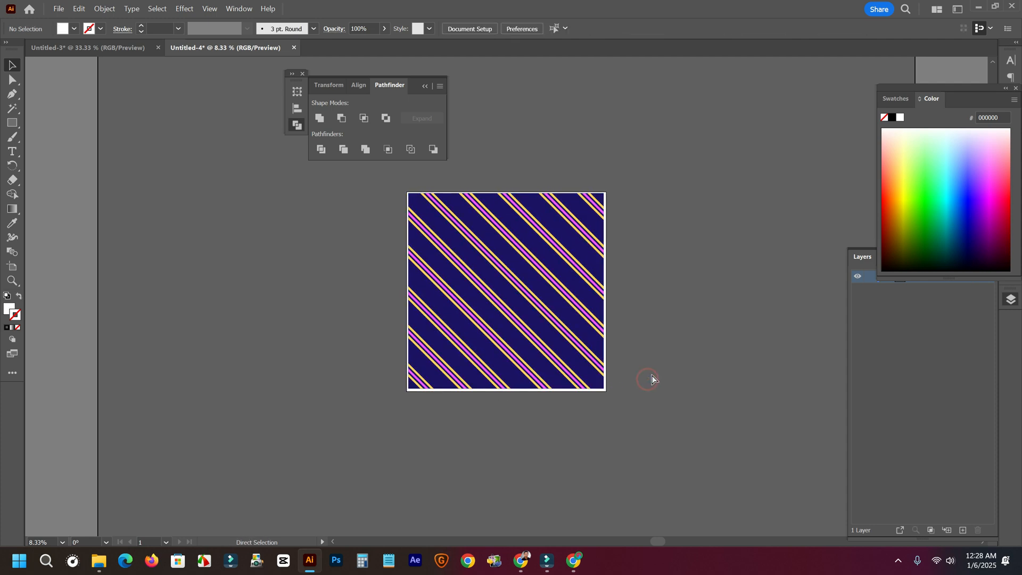
Undo the navy striped tile's last enlargement, keep the document open, and delete the tile from the artboard.
key("ctrl+z")
left_click(295, 48)
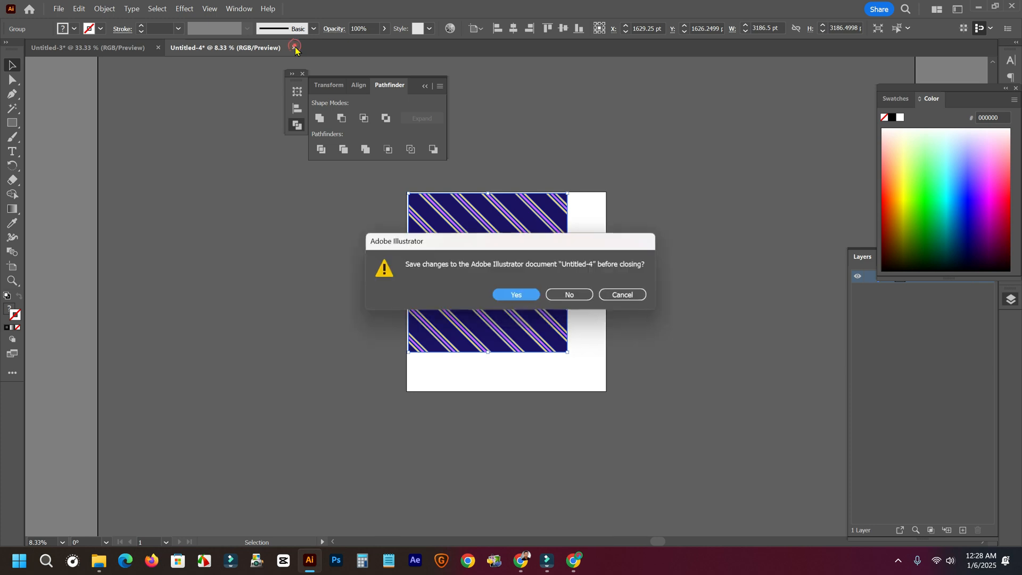
left_click(618, 295)
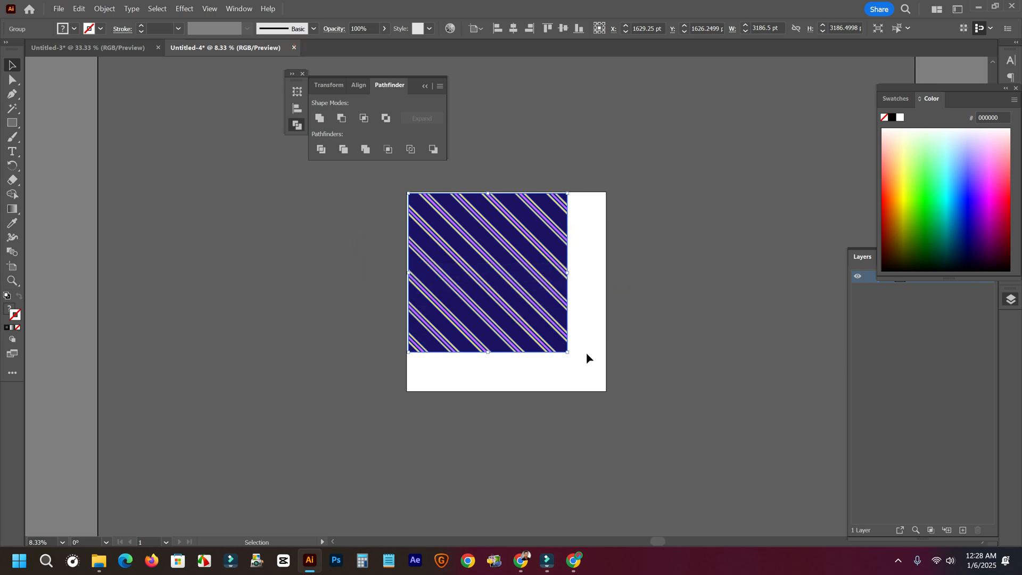
left_click(584, 375)
key("Delete")
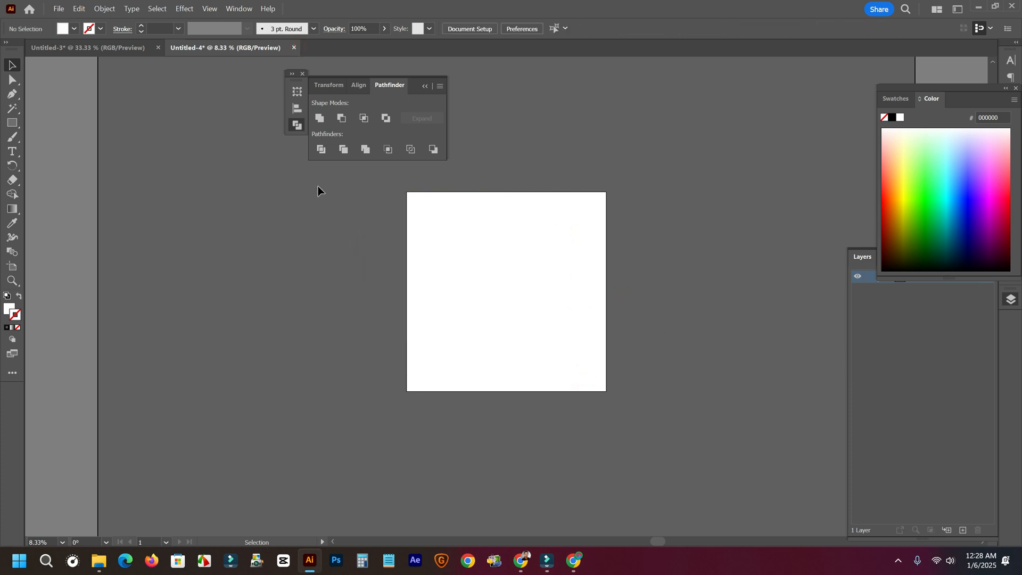
Copy the red, orange and yellow plaid tile from the other open document and paste it into the 4000 x 4000 pt document.
left_click(120, 47)
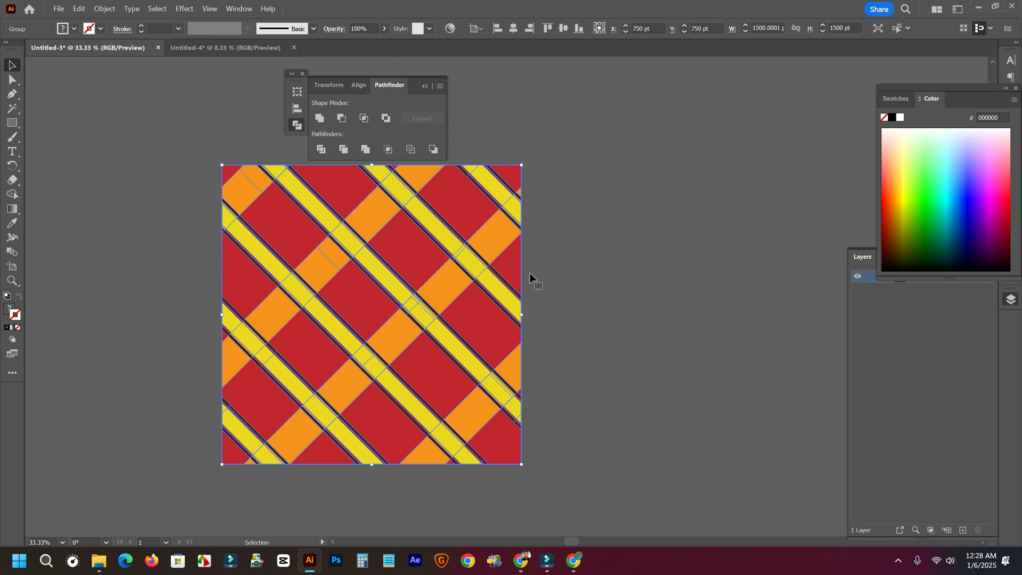
left_click(425, 251)
key("Delete")
left_click(225, 47)
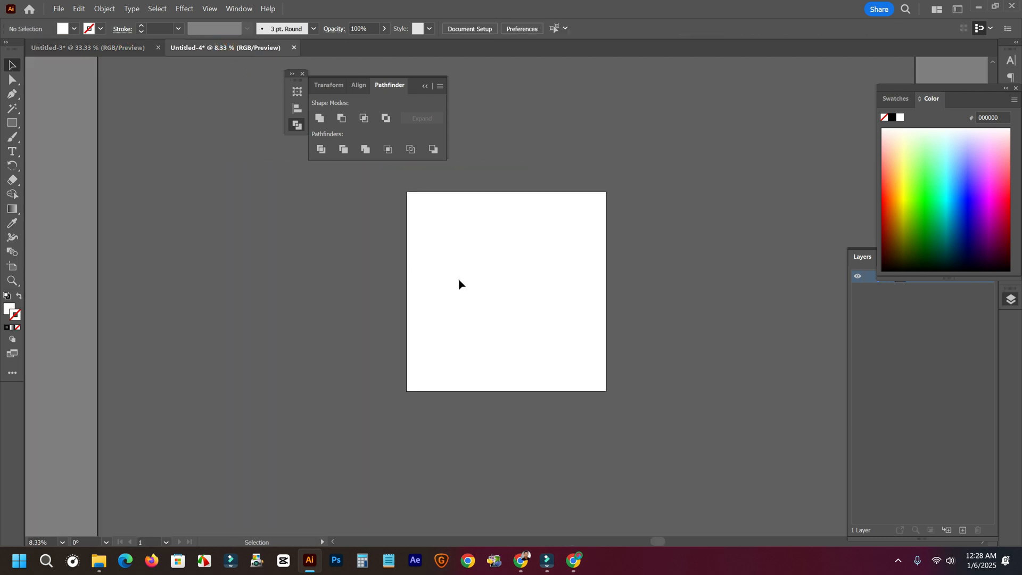
left_click(459, 284)
key("ctrl+v")
left_click(553, 288)
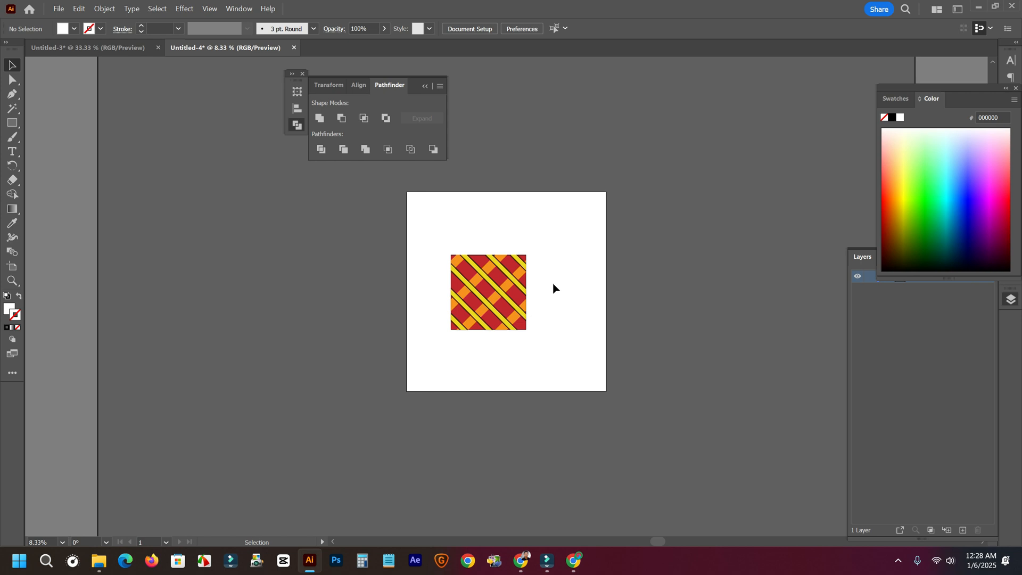
Center the plaid tile on the artboard in both directions and enlarge it proportionally to about 3902 x 3902 pt.
left_click(508, 286)
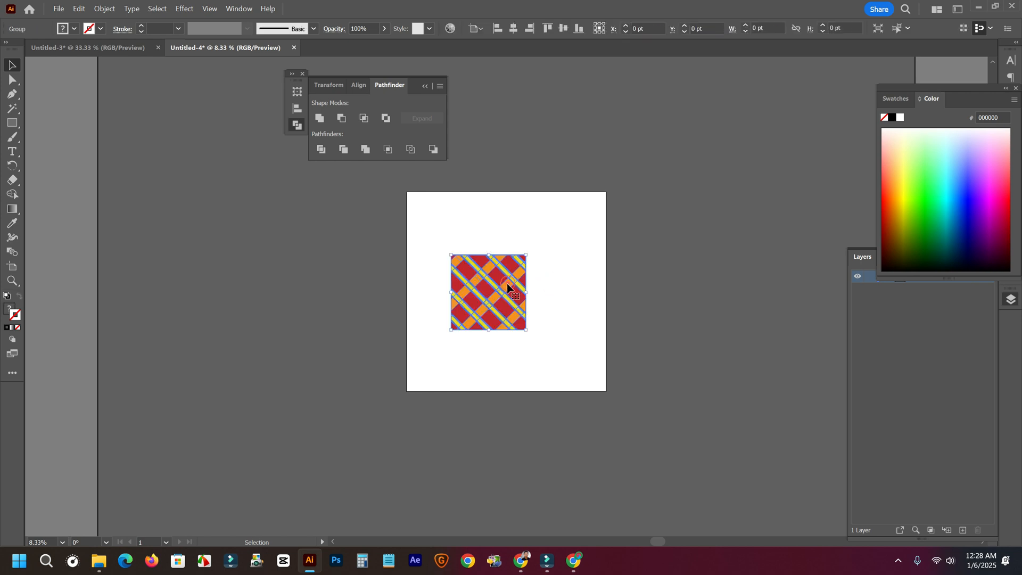
left_click(513, 28)
left_click(562, 29)
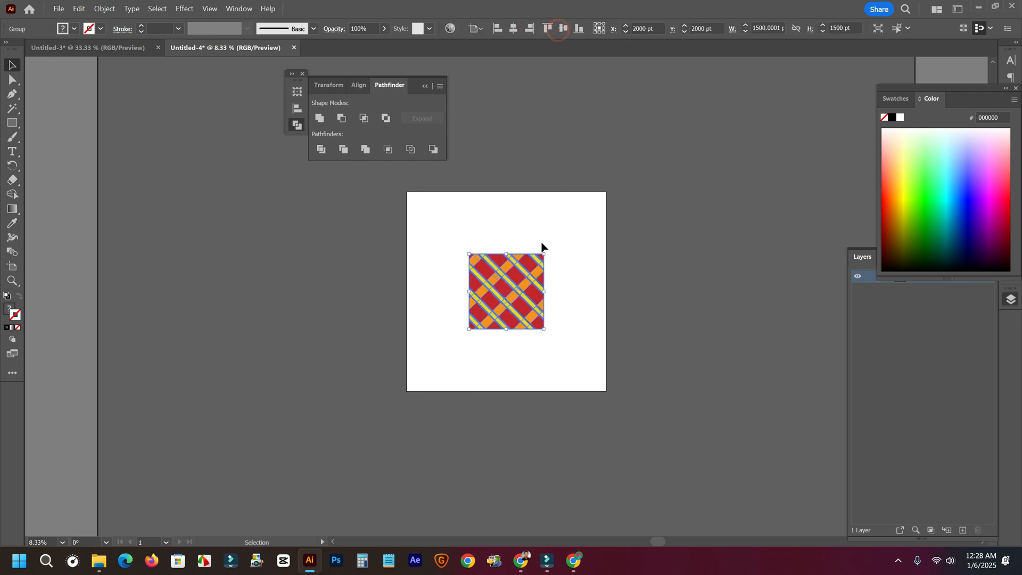
left_click_drag(543, 255, 641, 194)
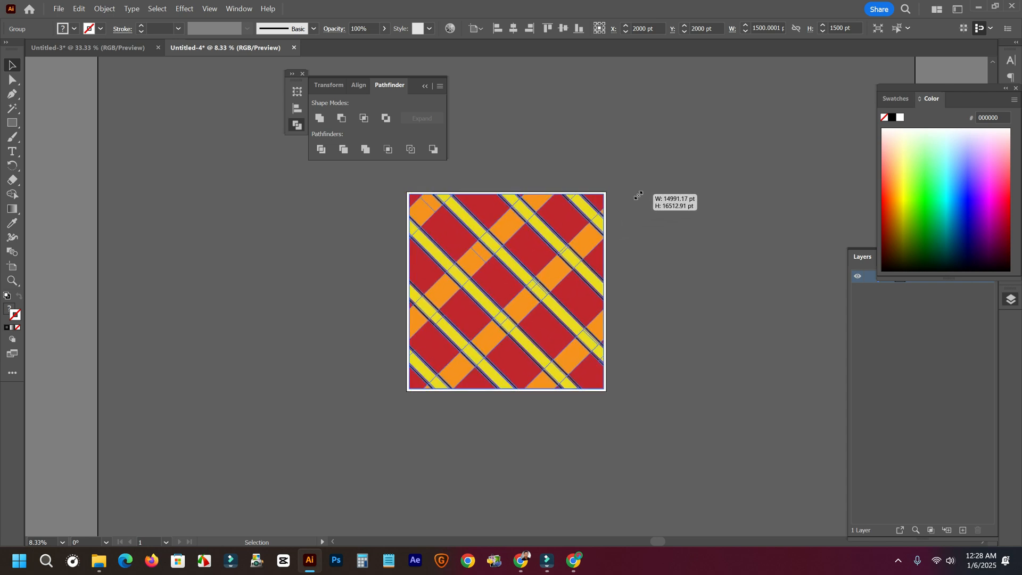
left_click(642, 212)
Move the plaid tile off the artboard onto the empty canvas just to its right.
left_click_drag(630, 283, 509, 324)
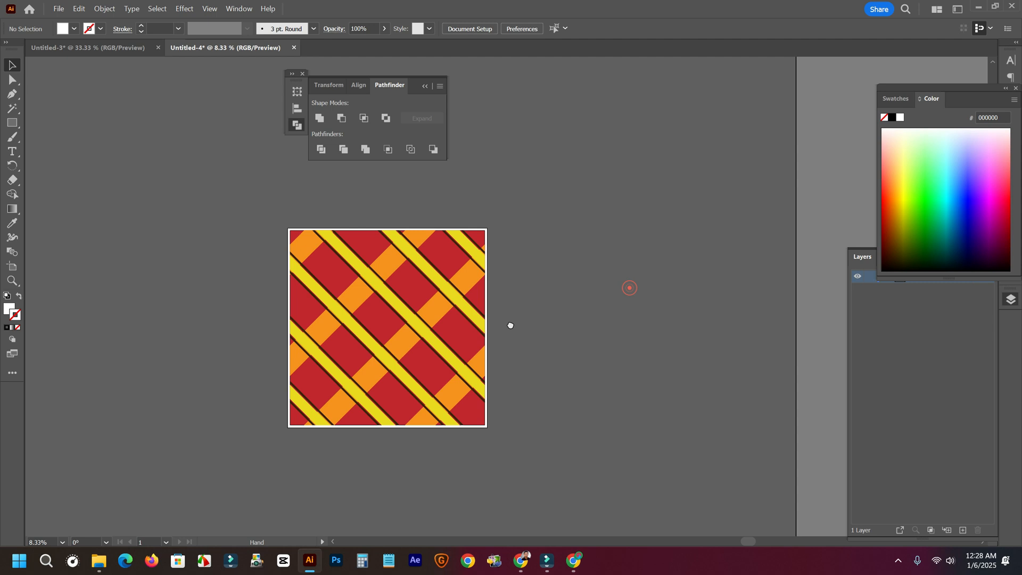
left_click(389, 304)
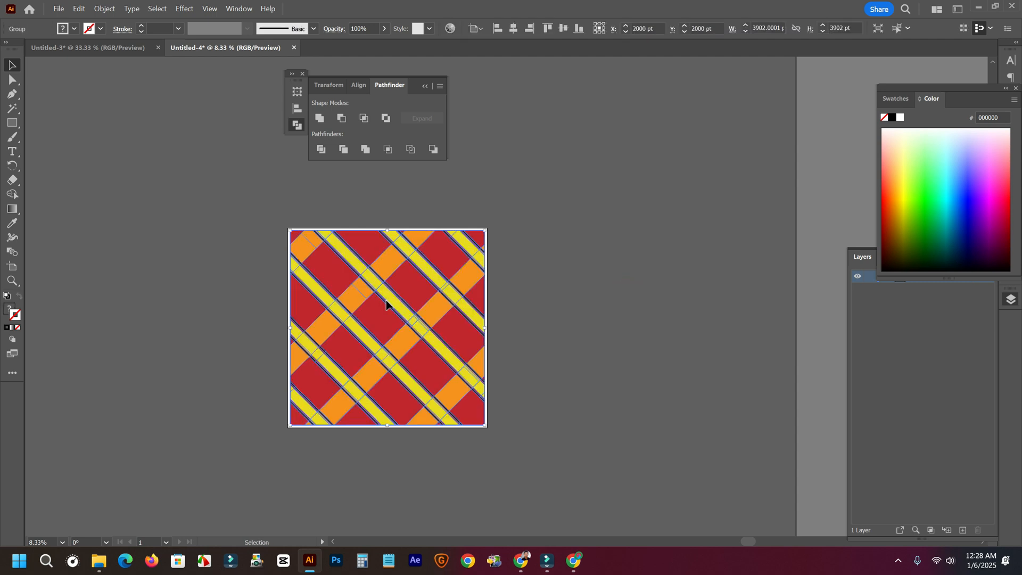
left_click_drag(387, 304, 598, 302)
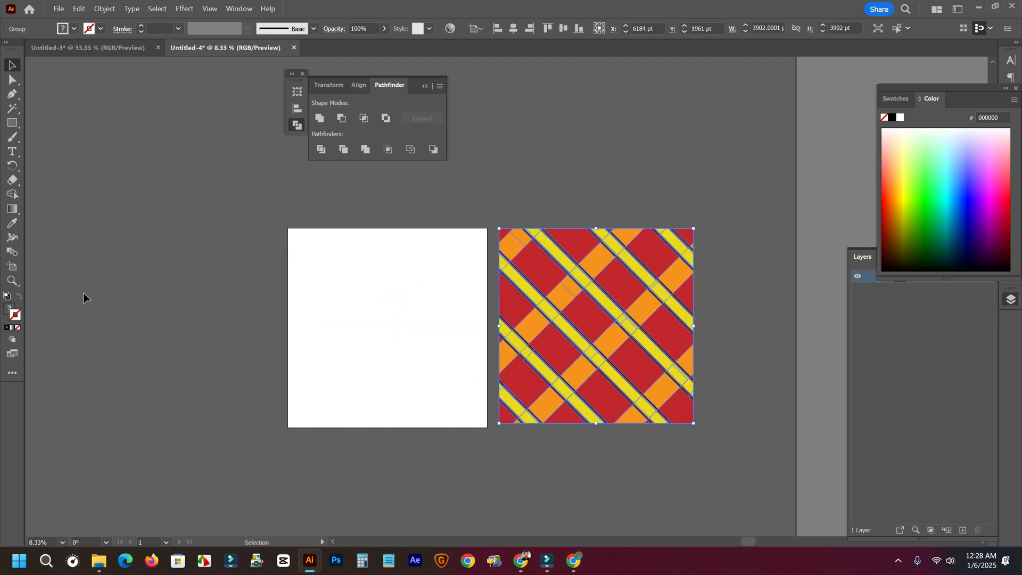
Try to create an artboard fitted to the plaid tile with the Artboard tool.
left_click(12, 266)
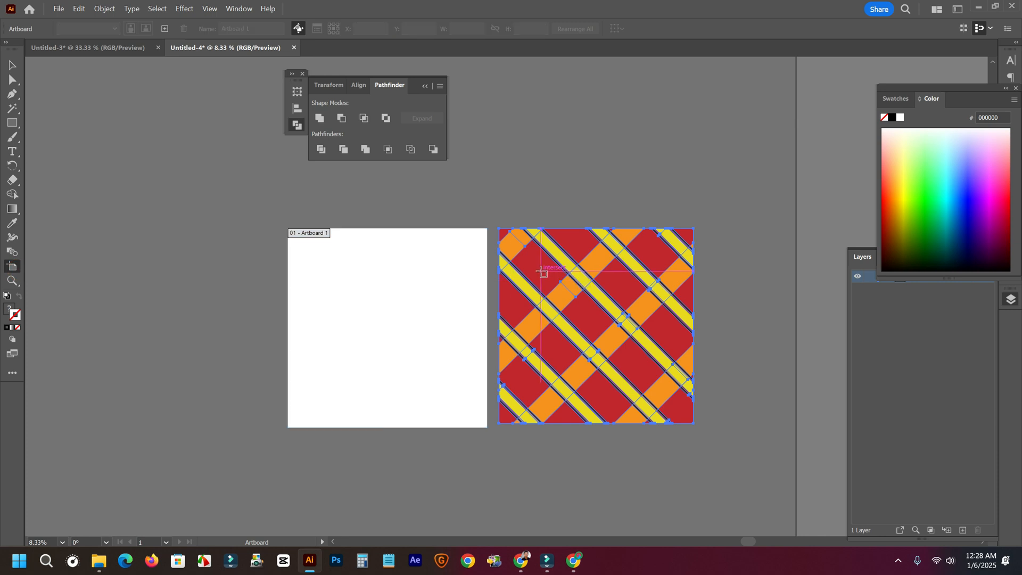
left_click(540, 272)
left_click(582, 295)
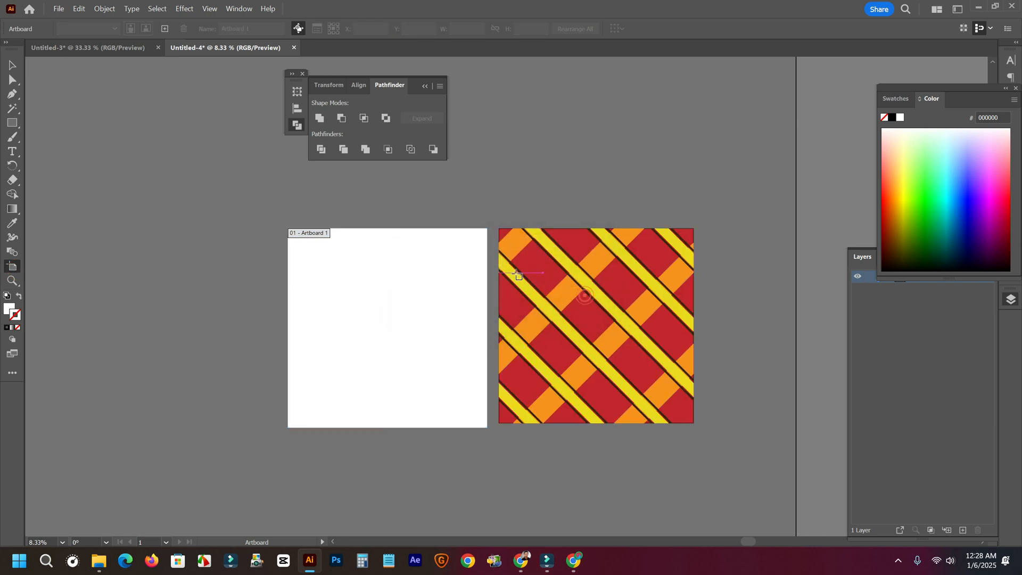
left_click(539, 275)
left_click(586, 294)
Ungroup the plaid tile's outer group and deselect everything.
left_click(12, 66)
right_click(547, 284)
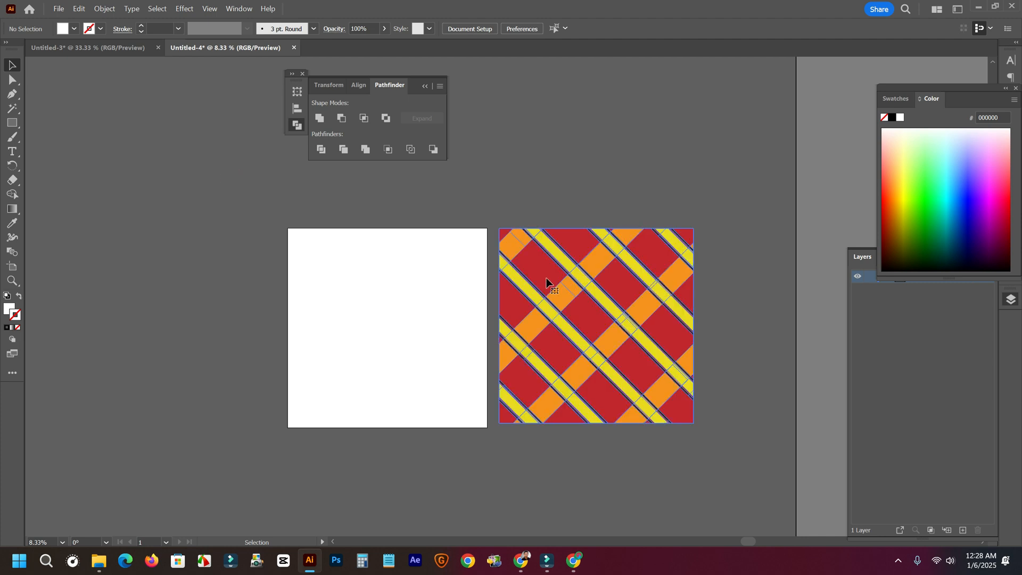
left_click(586, 431)
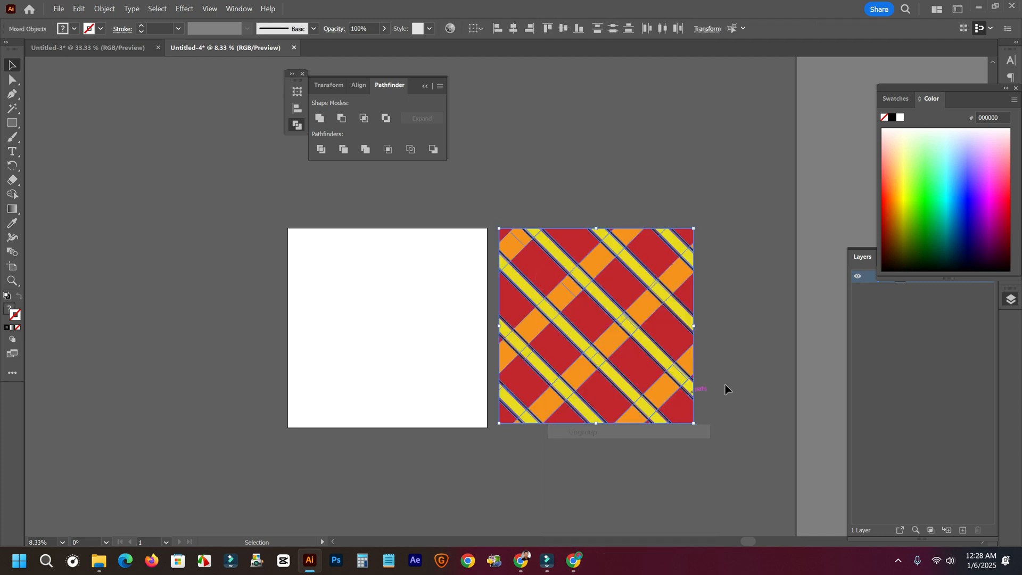
left_click(725, 384)
Create a second artboard fitted exactly to the bounds of the plaid tile group with the Artboard tool.
scroll(658, 396, "up", 2)
left_click(624, 318)
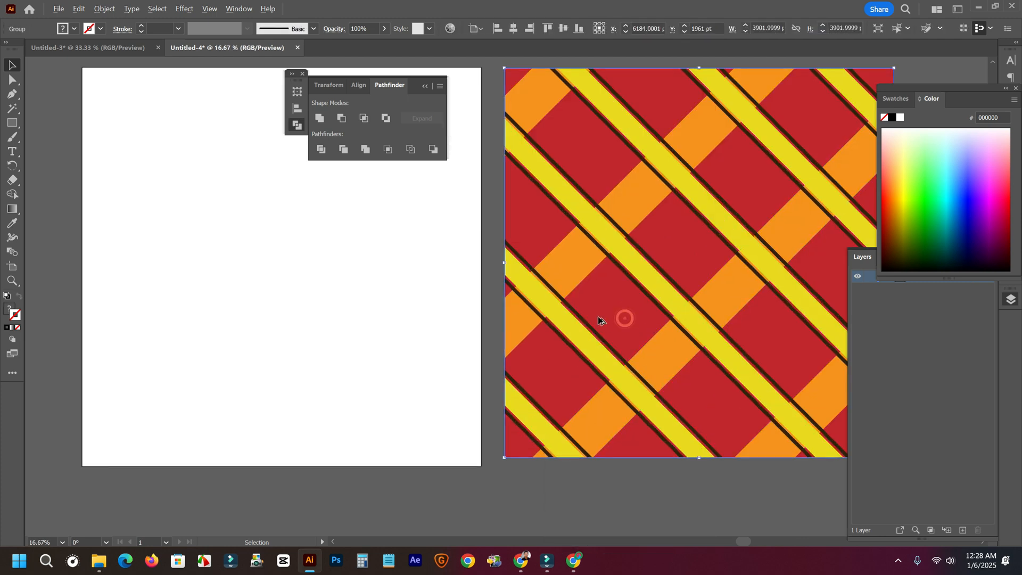
scroll(598, 317, "down", 2)
scroll(669, 296, "right", 3)
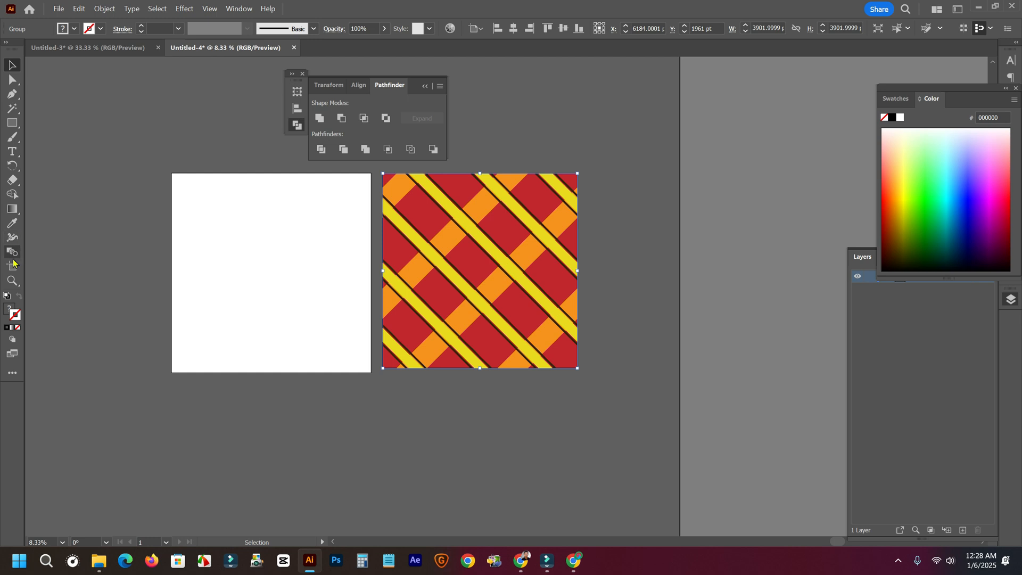
left_click(13, 267)
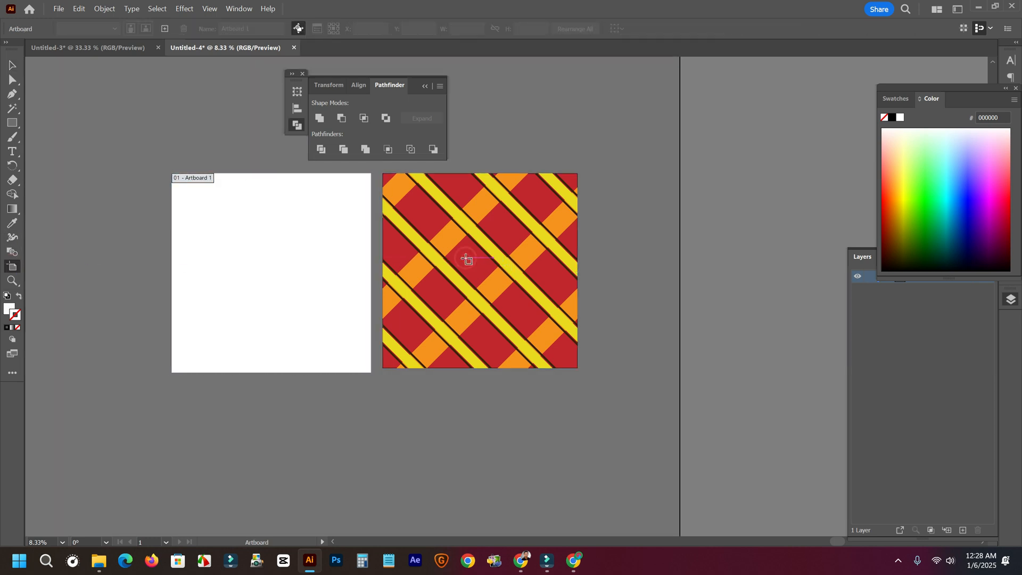
left_click(466, 259)
Delete the empty 4000 x 4000 pt artboard and move the remaining plaid artboard with its artwork to the middle of the canvas.
left_click(304, 258)
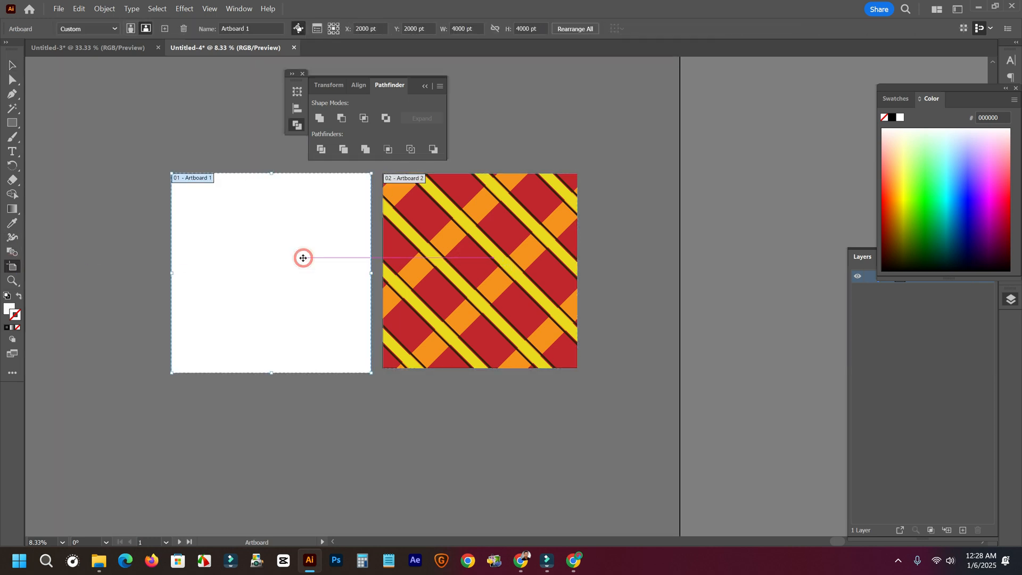
key("Delete")
scroll(519, 350, "down", 3)
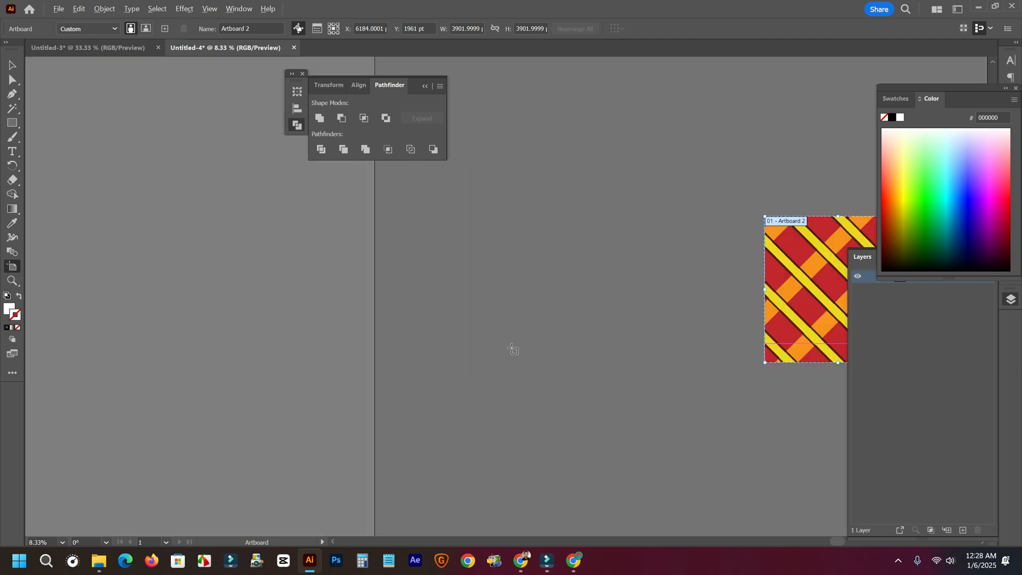
left_click_drag(581, 294, 497, 297)
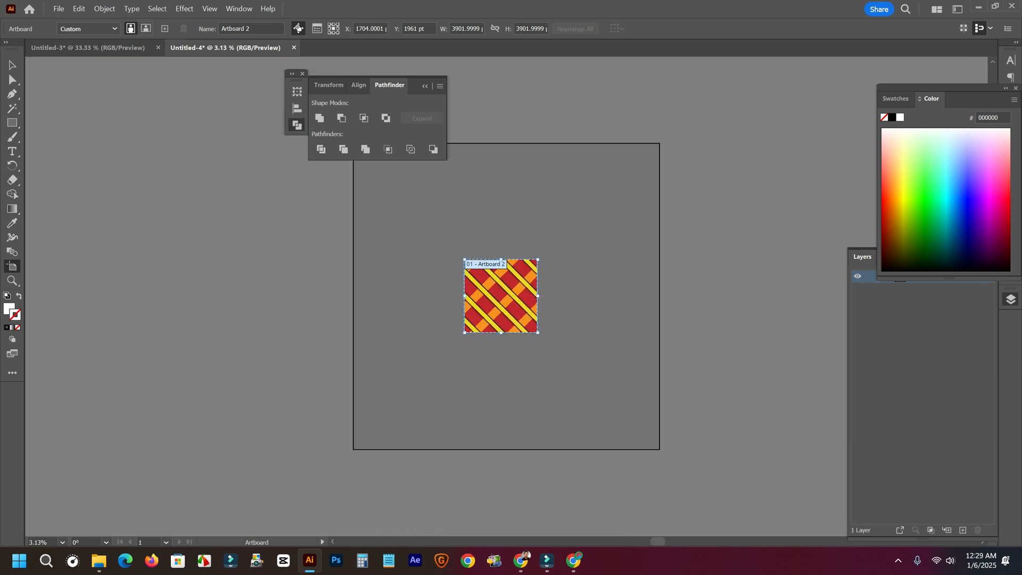
key("v")
Examine the plaid tile on its fitted artboard and the surrounding canvas for leftover unpainted paths.
scroll(512, 278, "up", 3)
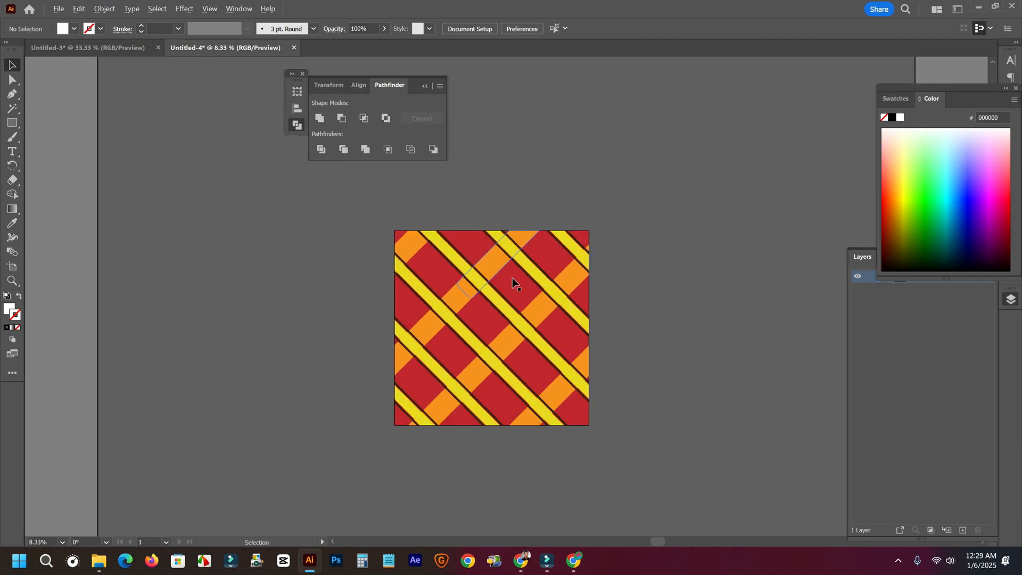
left_click(514, 288)
left_click_drag(651, 291, 557, 298)
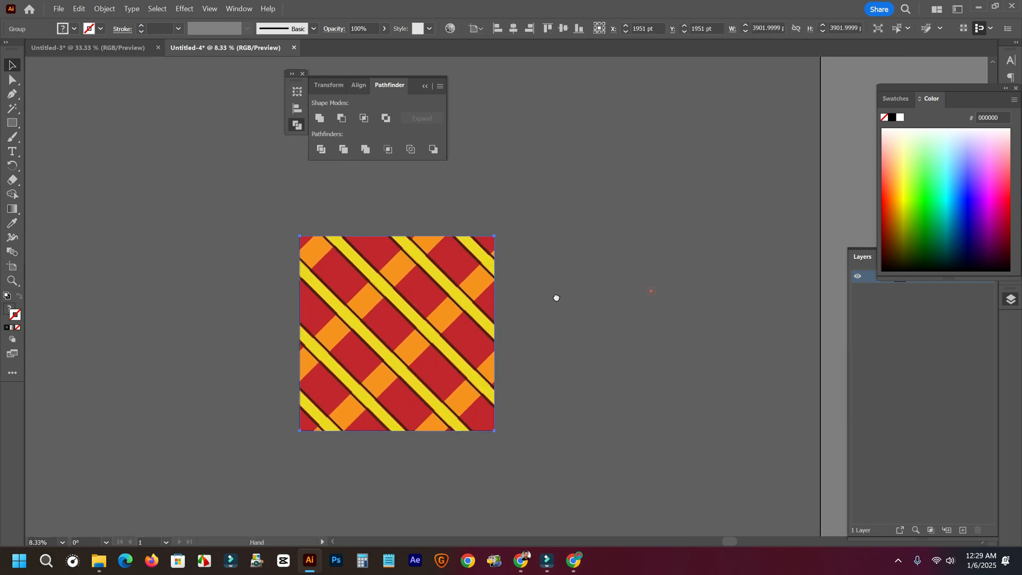
left_click(580, 245)
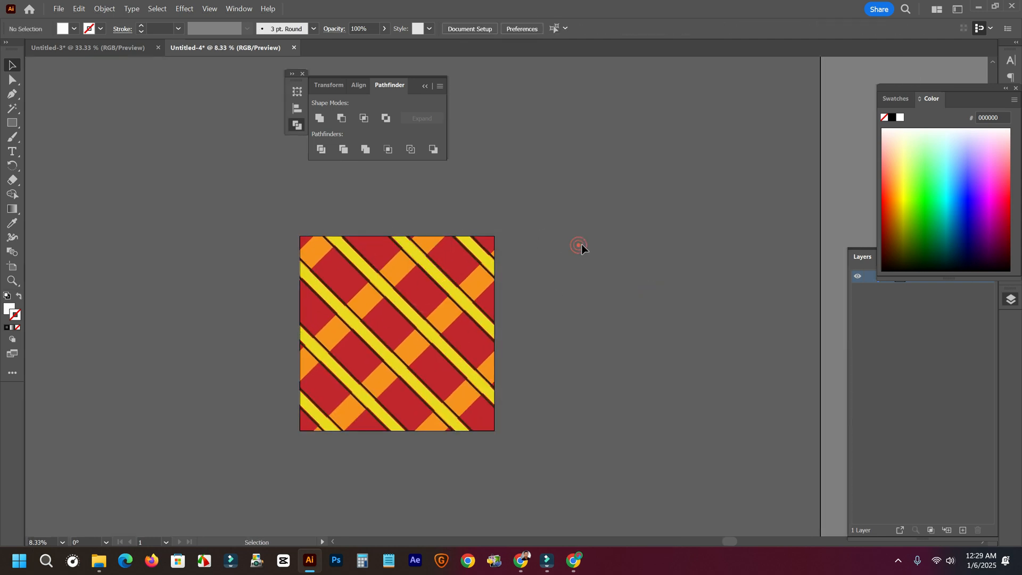
left_click_drag(582, 250, 635, 252)
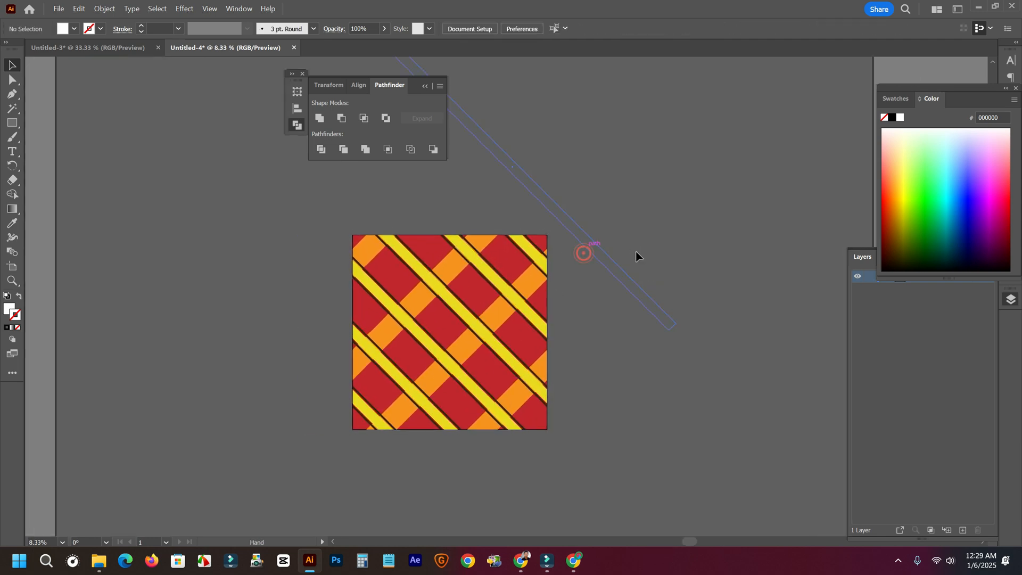
left_click(605, 247)
right_click(604, 273)
left_click(496, 304)
left_click(495, 305)
right_click(495, 306)
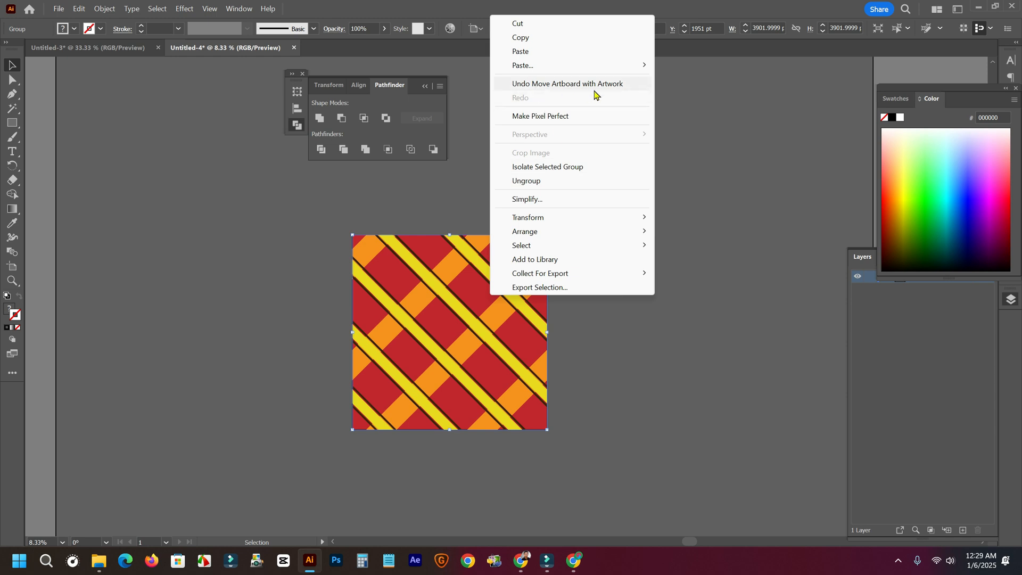
left_click(695, 126)
scroll(597, 216, "down", 2)
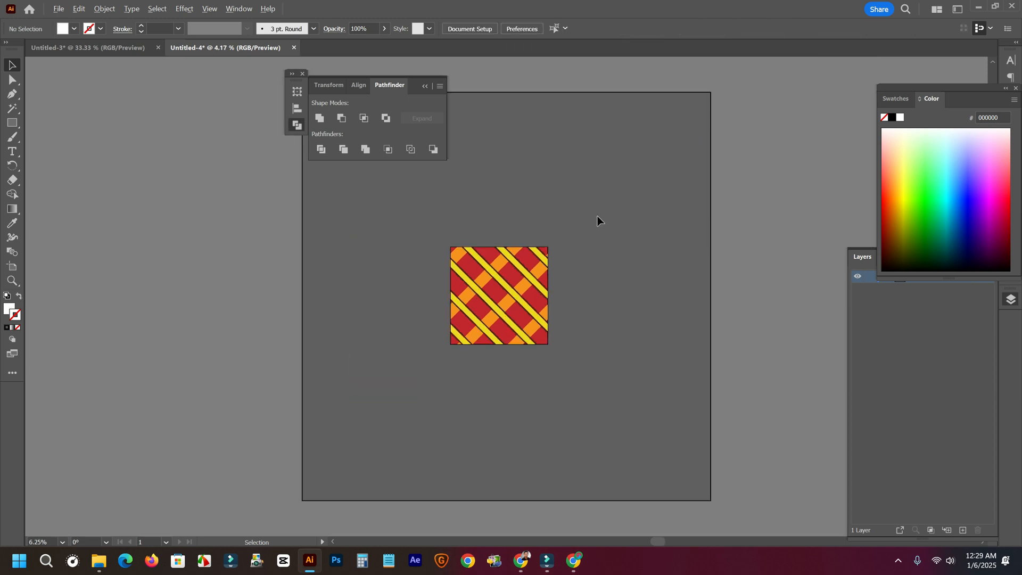
left_click_drag(561, 224, 498, 257)
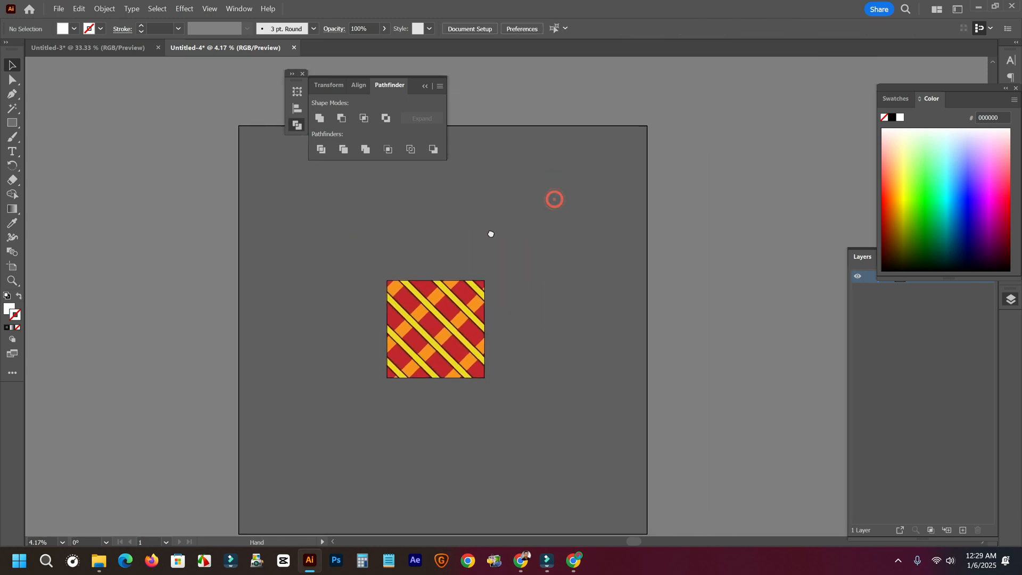
left_click(320, 257)
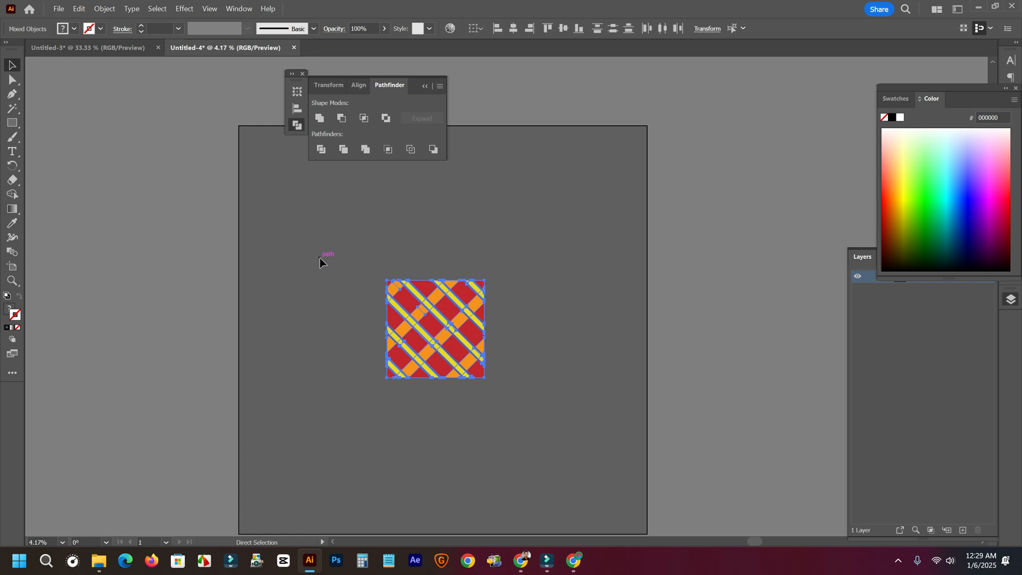
left_click(333, 258)
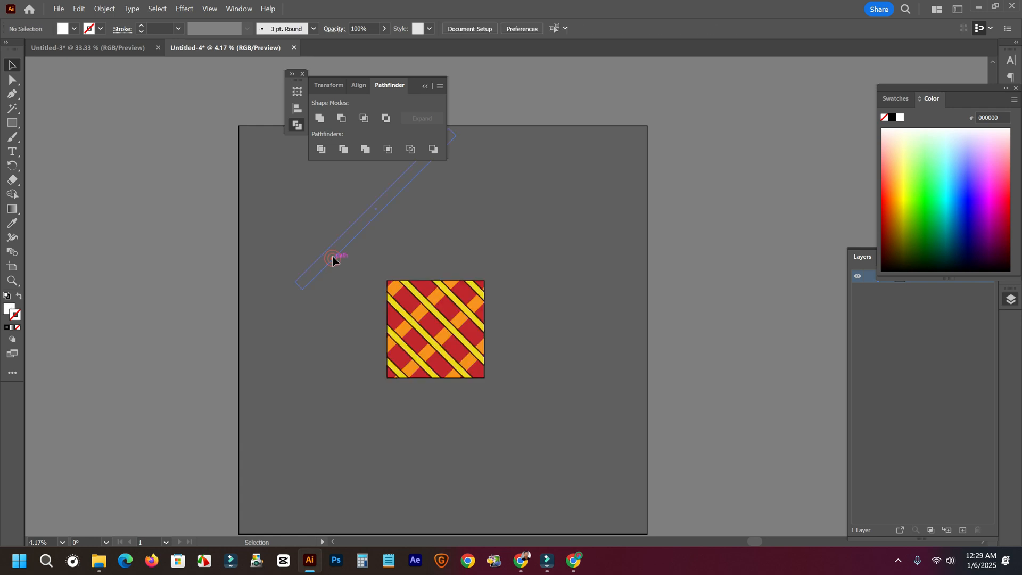
left_click(59, 8)
left_click(92, 137)
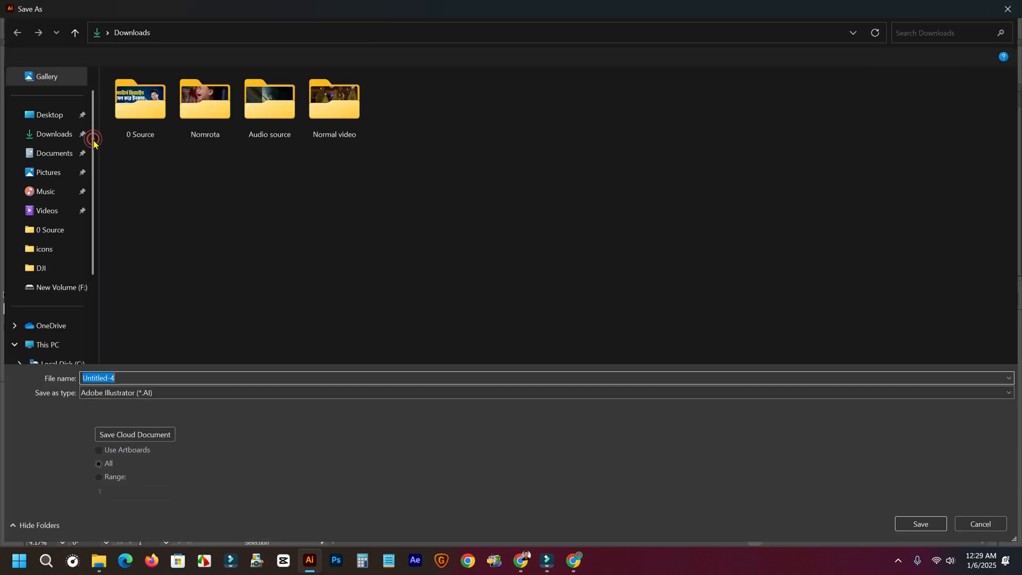
left_click(155, 394)
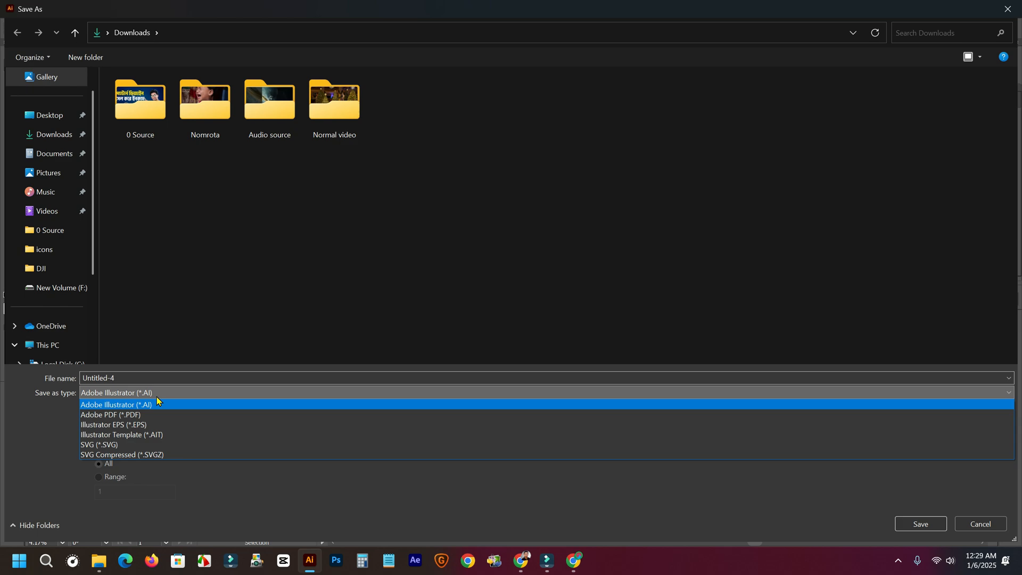
left_click(150, 425)
left_click(152, 124)
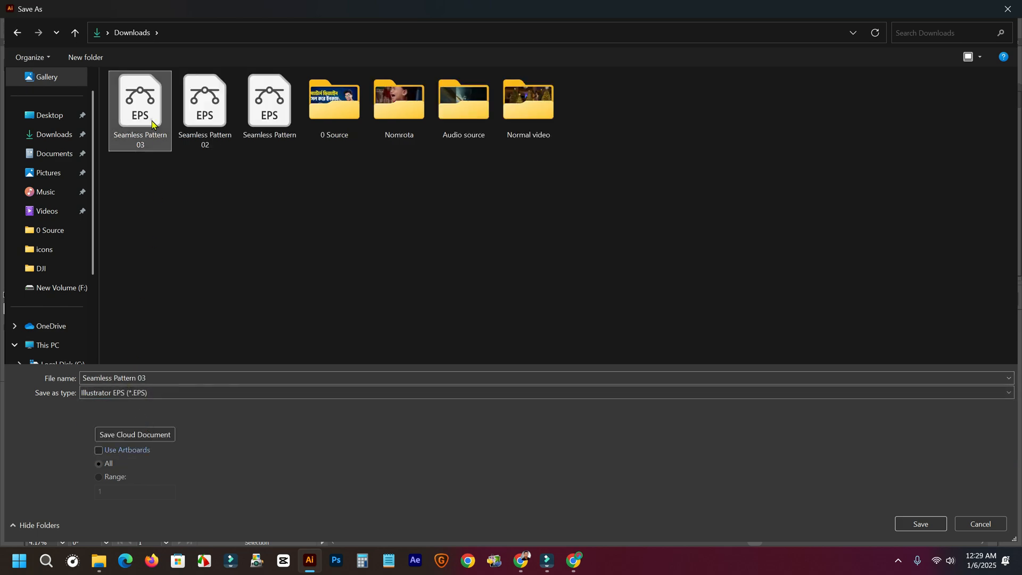
left_click(981, 524)
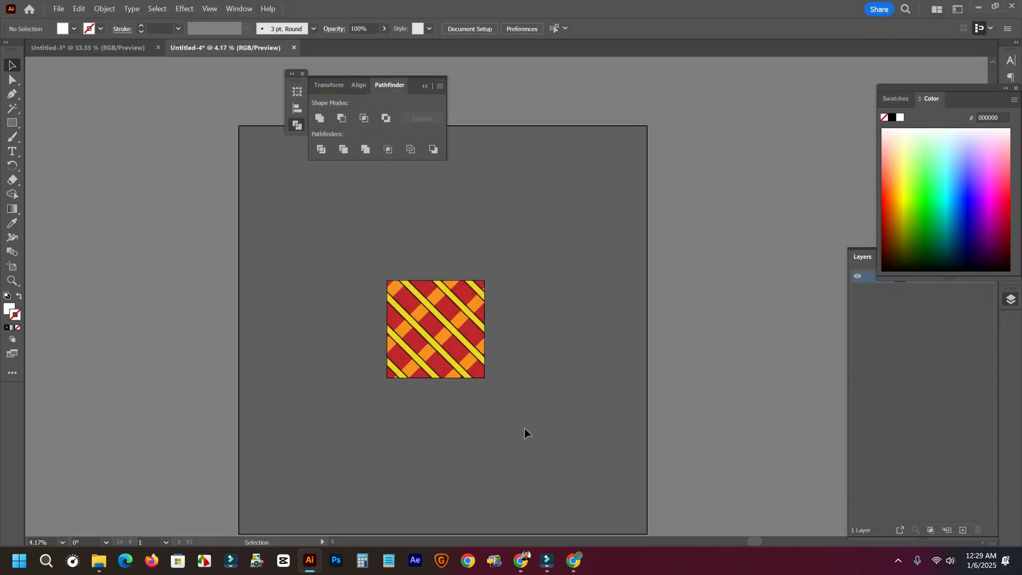
Switch to the Untitled-3 document and undo the last edits to inspect the full-length stripes over the red square.
left_click(111, 49)
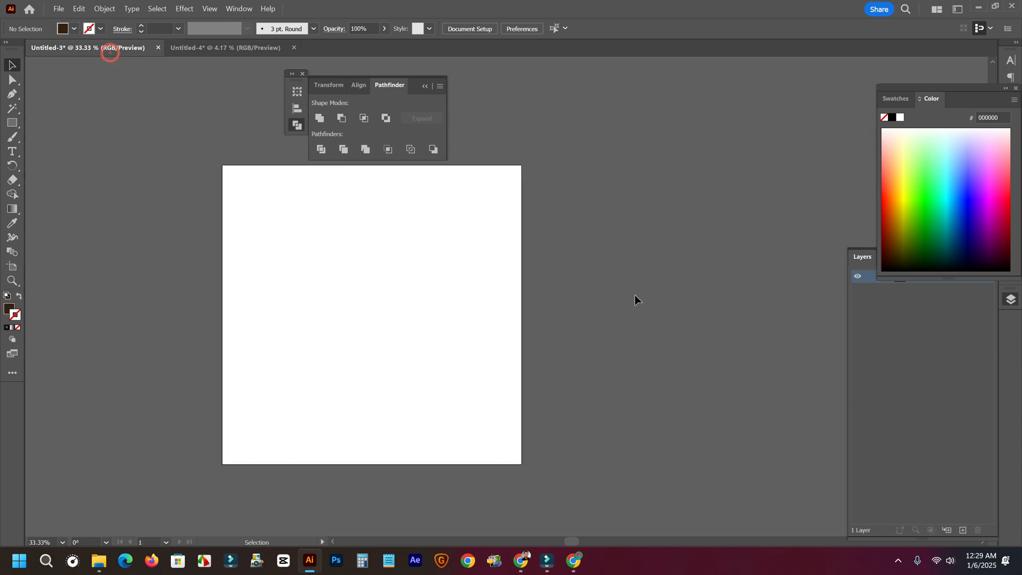
key("ctrl+z")
key("ctrl+z")
key("ctrl+z")
key("ctrl+z")
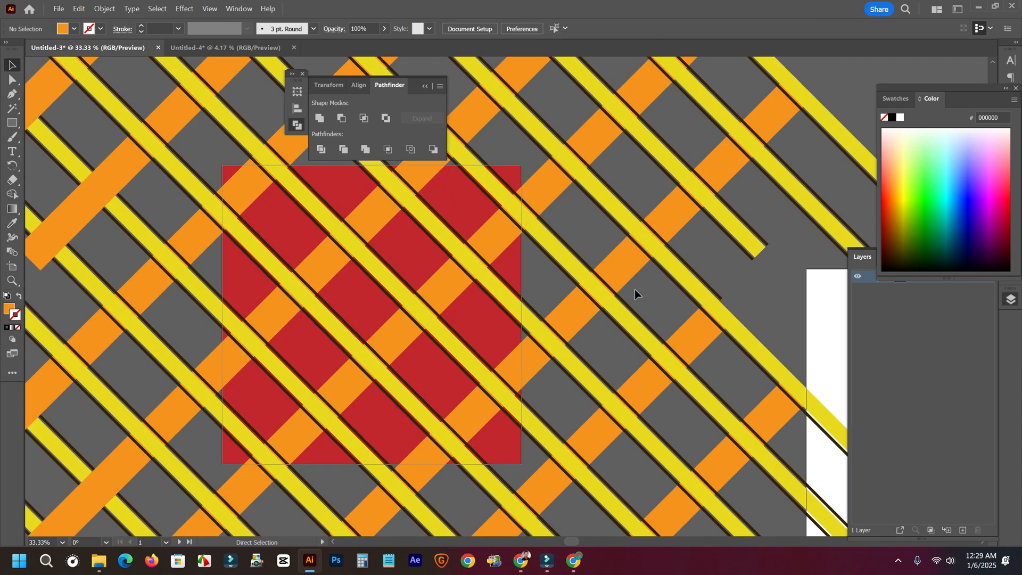
scroll(535, 304, "down", 2)
left_click(561, 272)
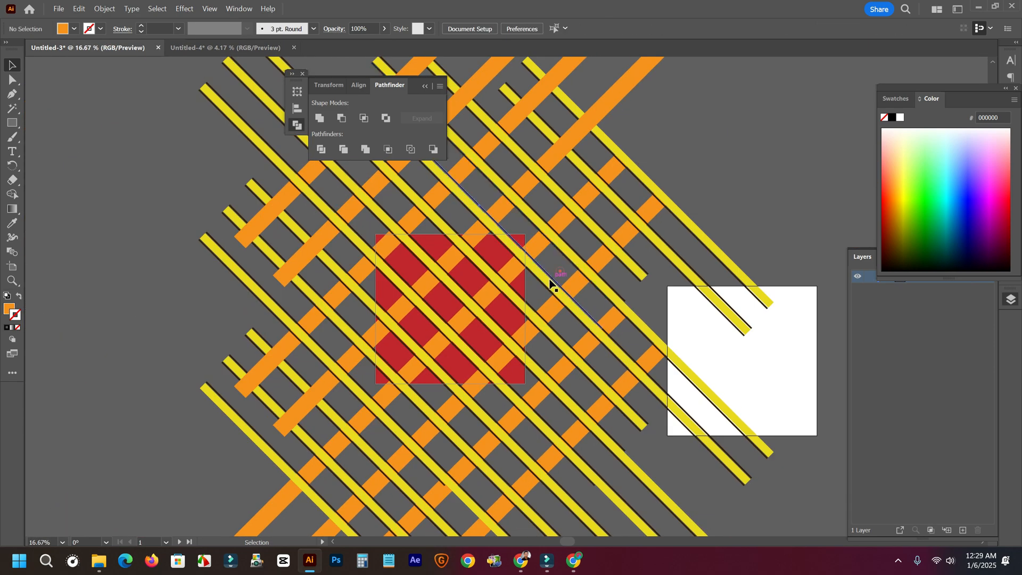
scroll(520, 281, "up", 2)
key("ctrl+z")
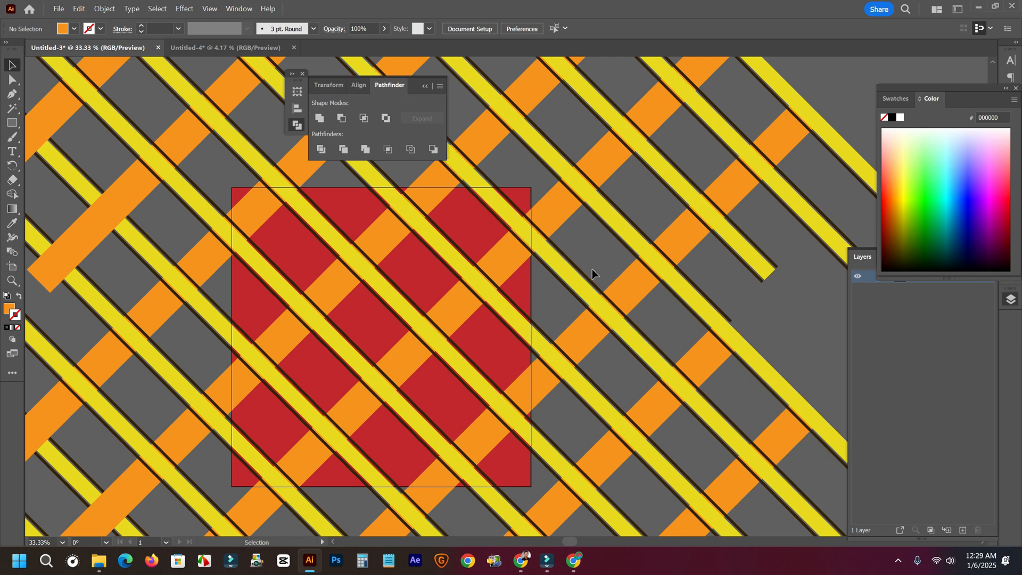
scroll(523, 286, "down", 2)
scroll(475, 293, "up", 2)
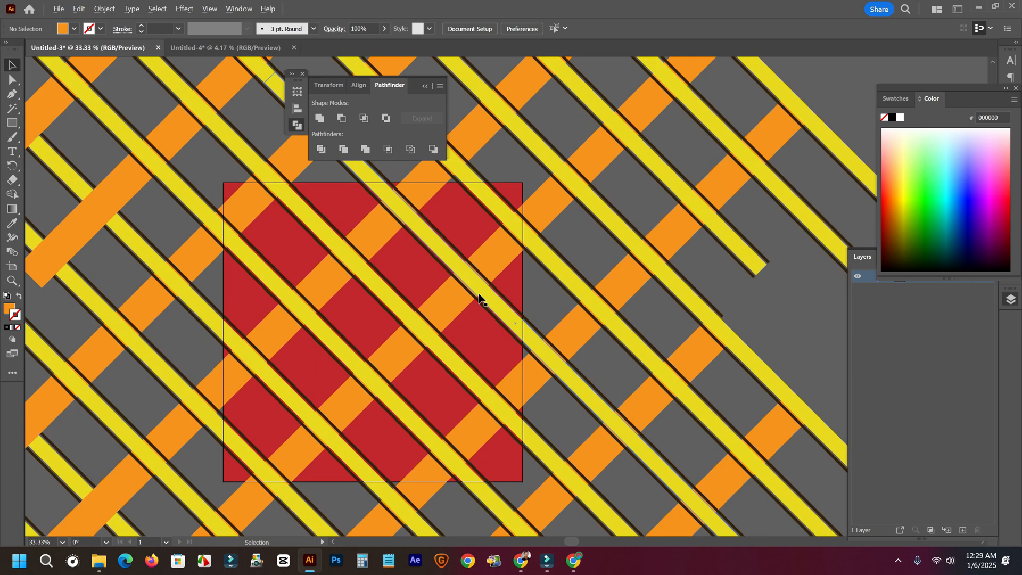
scroll(522, 293, "down", 1)
scroll(528, 288, "down", 2)
Redo the undone edits in Untitled-3 up to the empty artboard.
key("ctrl+shift+z")
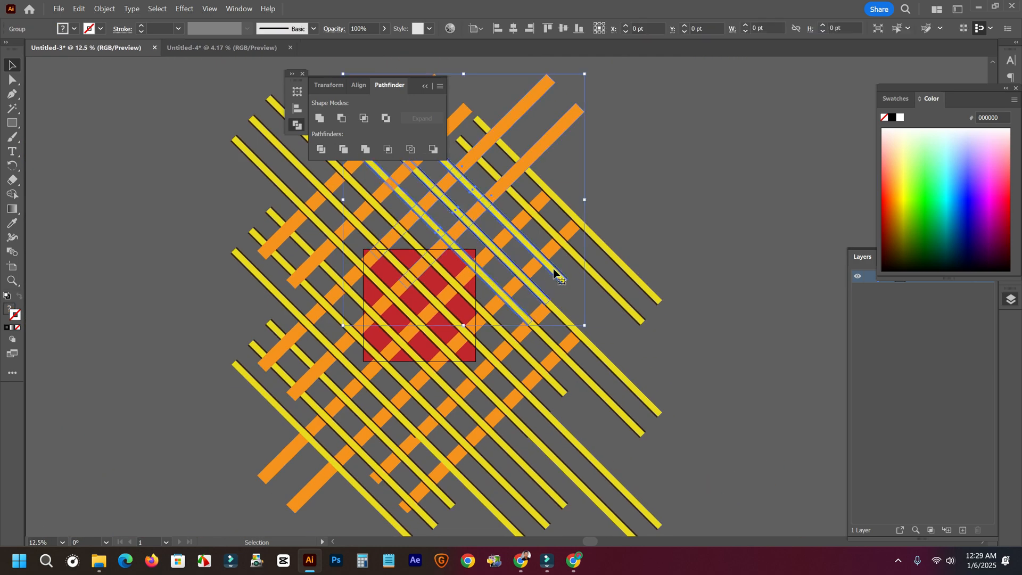
key("ctrl+shift+z")
key("ctrl+shift+z")
key("ctrl+shift+z")
key("ctrl+shift+z")
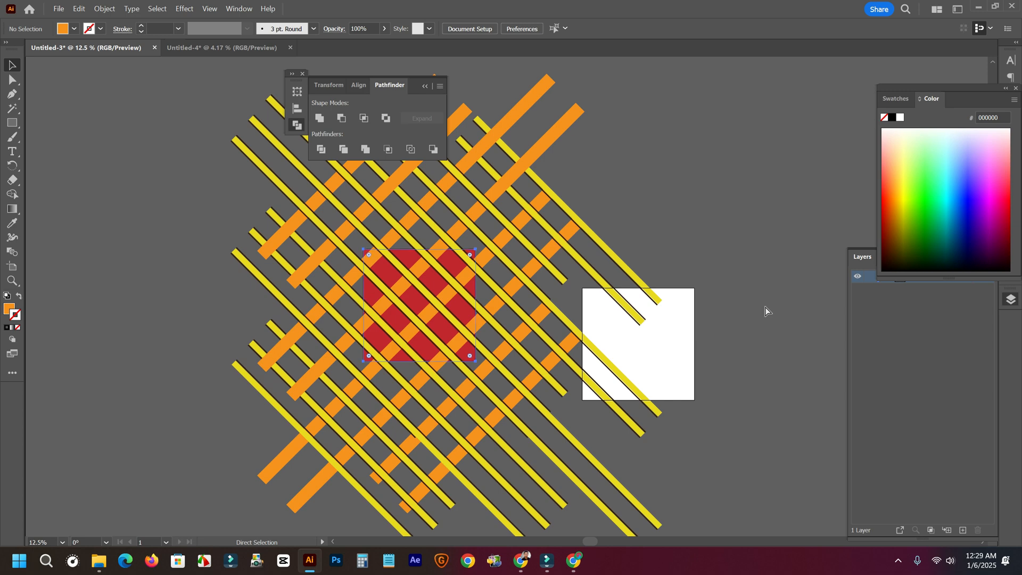
key("ctrl+shift+z")
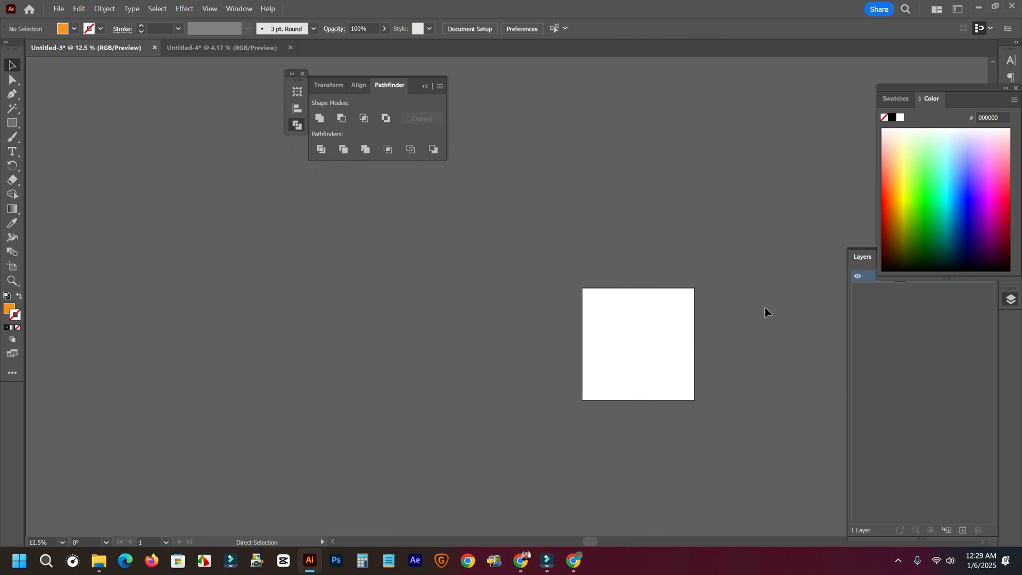
Place the plaid pattern swatch's artwork on the canvas beside the white artboard and try to expand it.
left_click(900, 99)
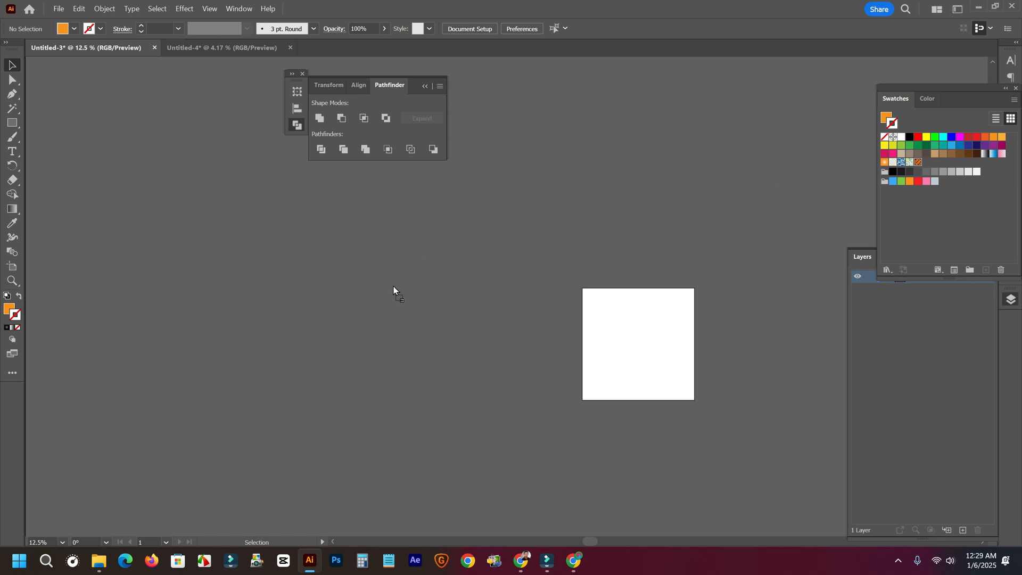
key("ctrl+z")
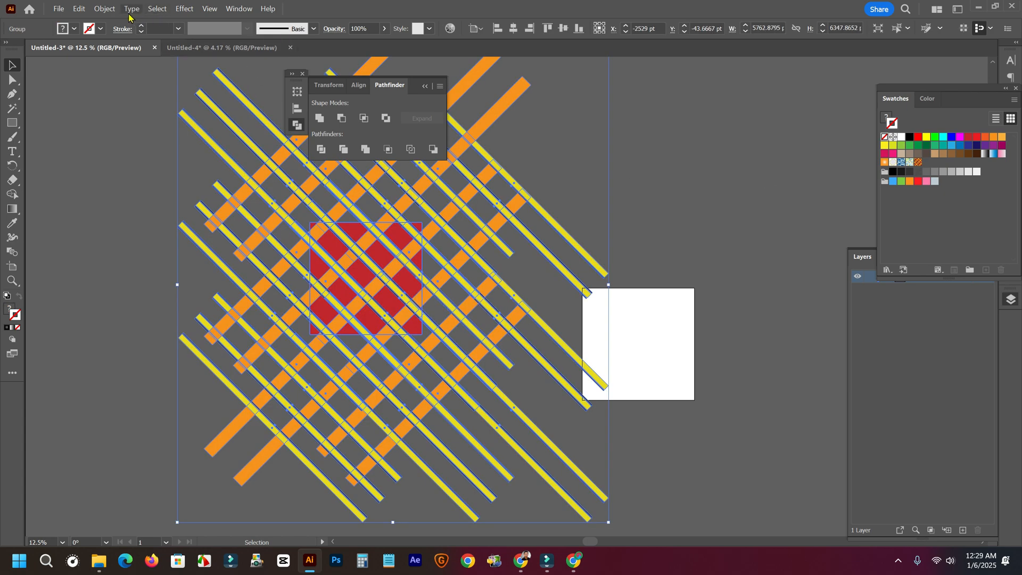
left_click(105, 9)
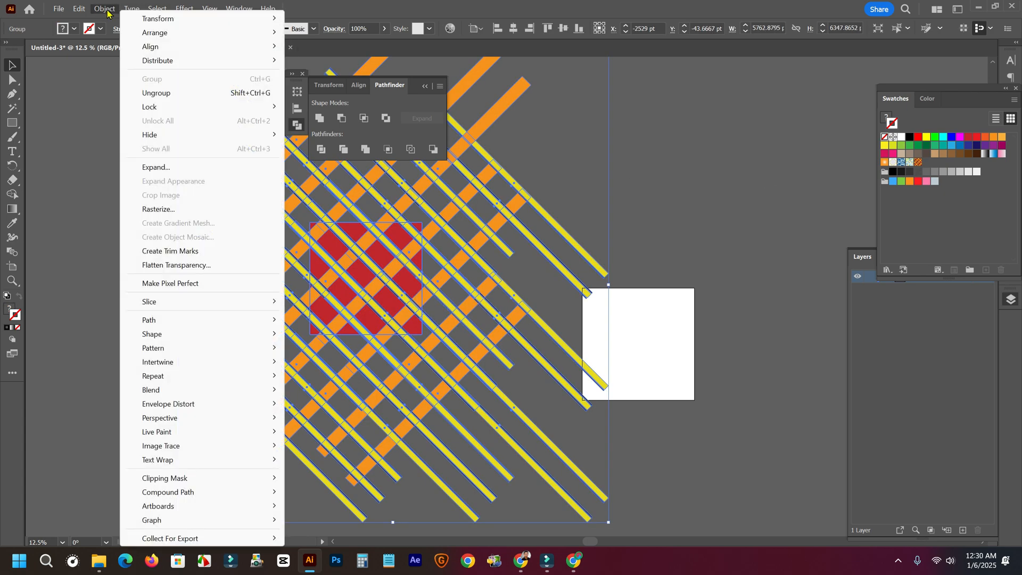
left_click(149, 167)
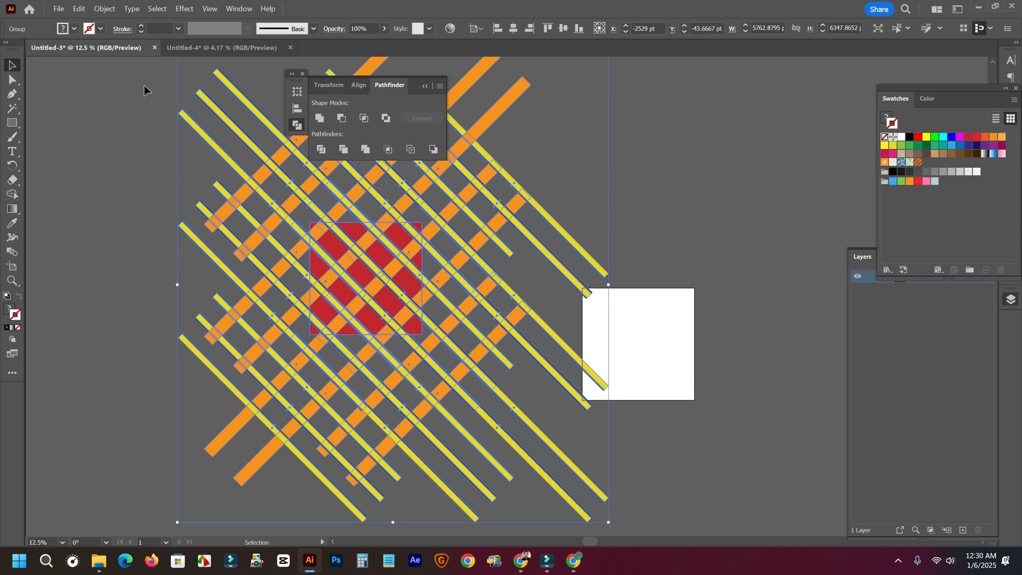
left_click(105, 9)
left_click(147, 167)
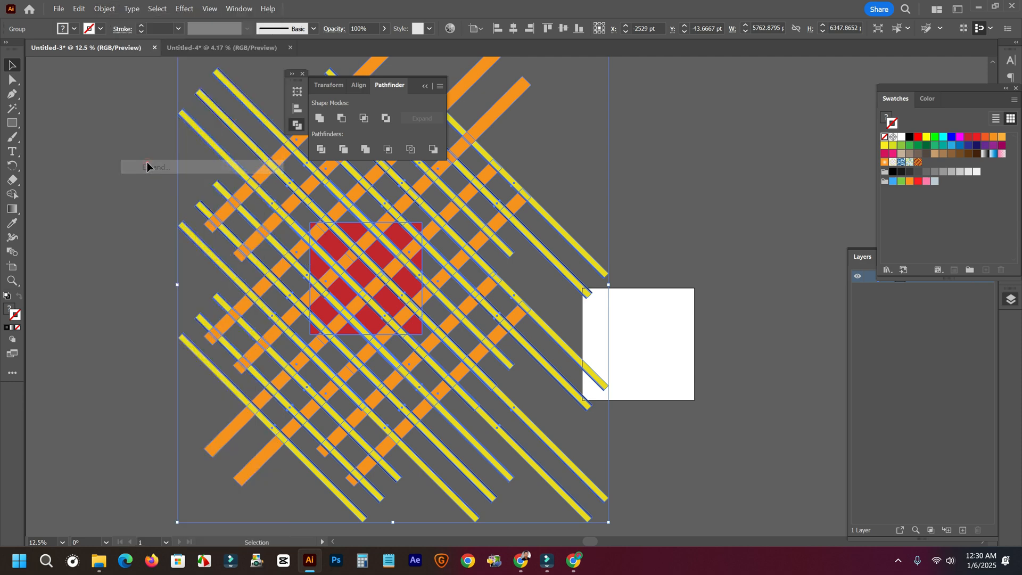
left_click(105, 9)
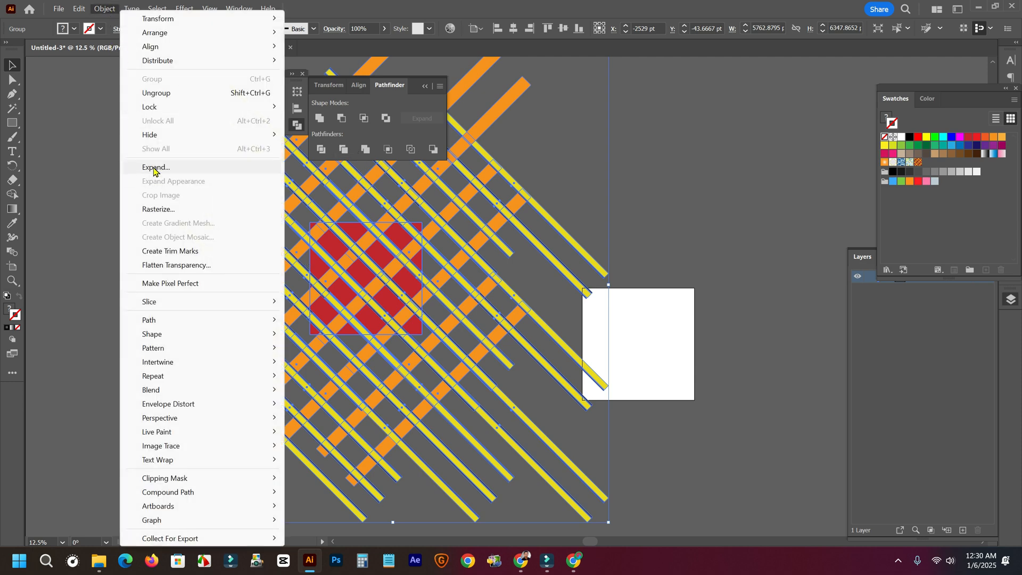
left_click(154, 168)
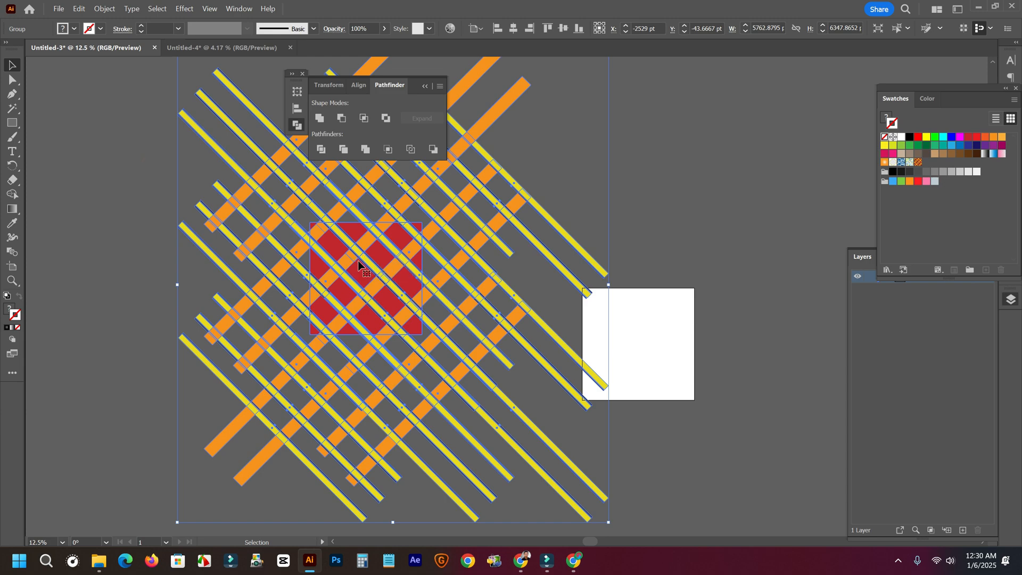
Deselect the placed plaid artwork and select only its red background square with the Direct Selection tool.
scroll(388, 254, "up", 5)
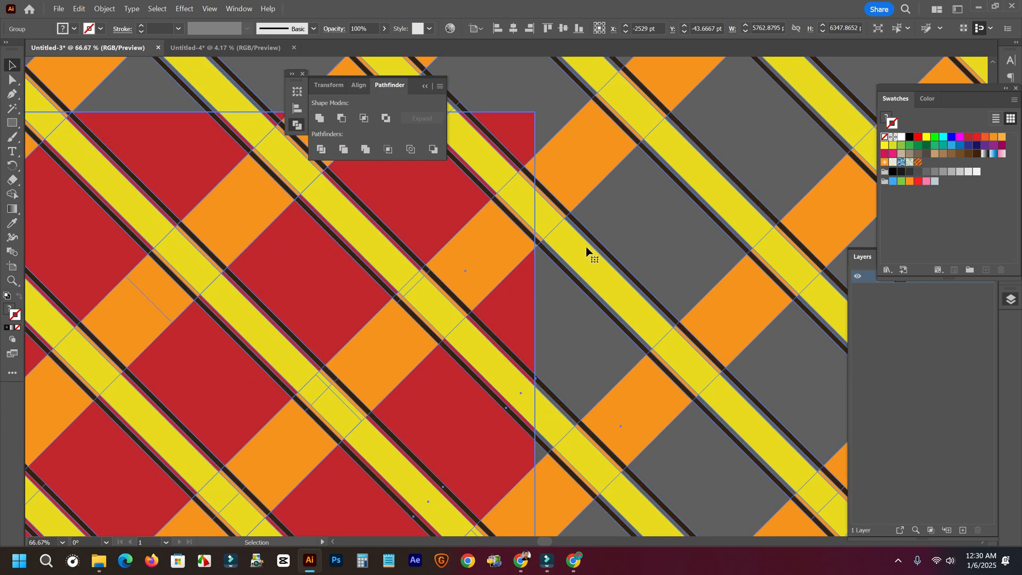
scroll(469, 246, "down", 3)
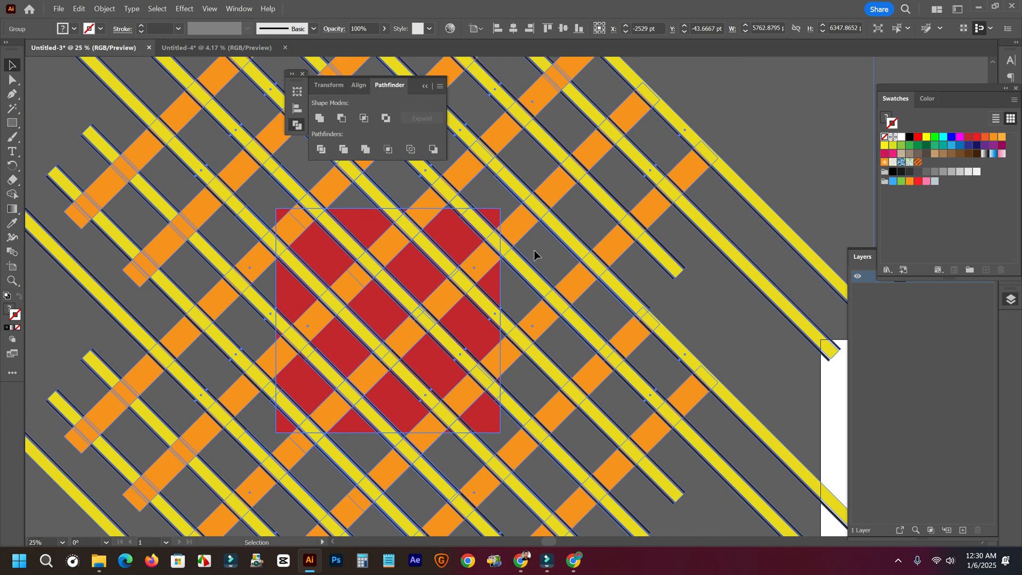
left_click(535, 251)
left_click(460, 254)
left_click(537, 253)
left_click(497, 285)
left_click(18, 80)
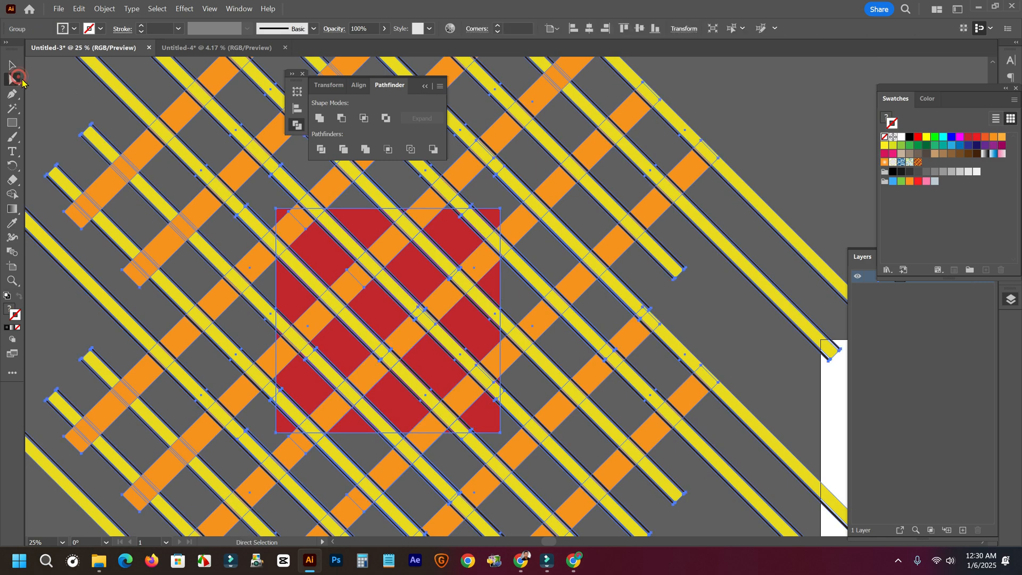
left_click(73, 115)
left_click(410, 272)
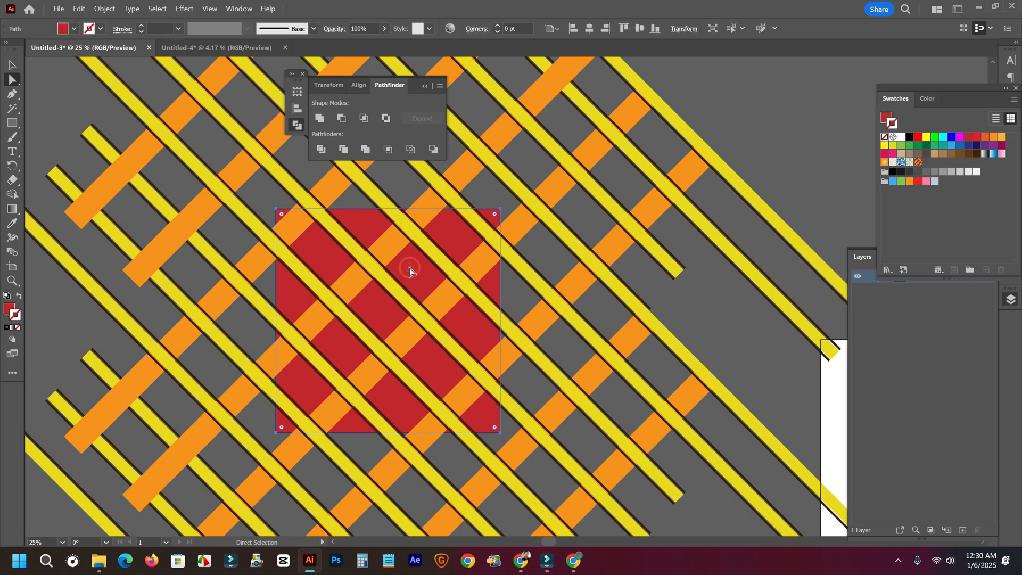
Duplicate the red background square in place with a uniform Scale copy at 100%.
right_click(409, 272)
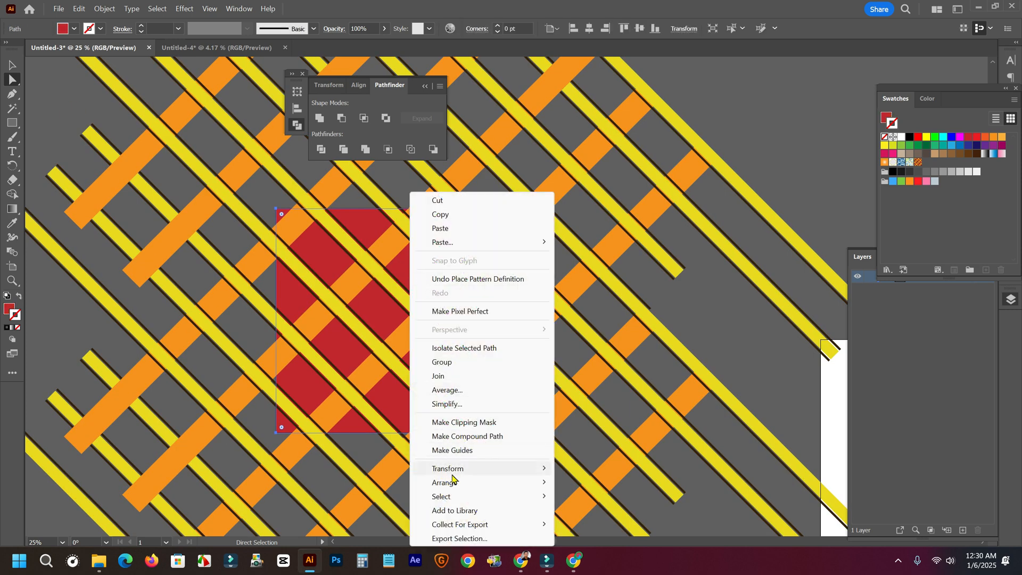
mouse_move(454, 485)
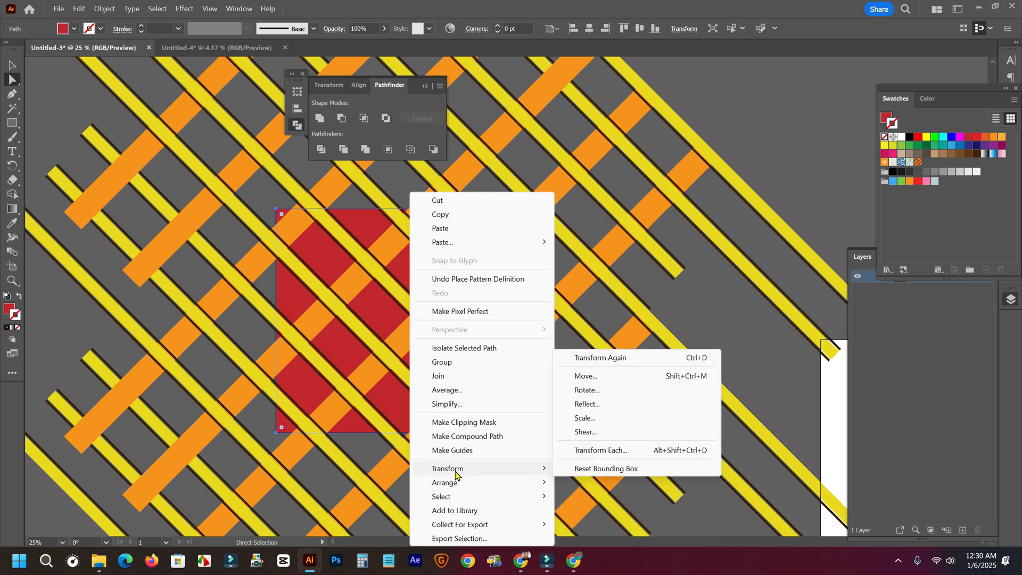
left_click(588, 419)
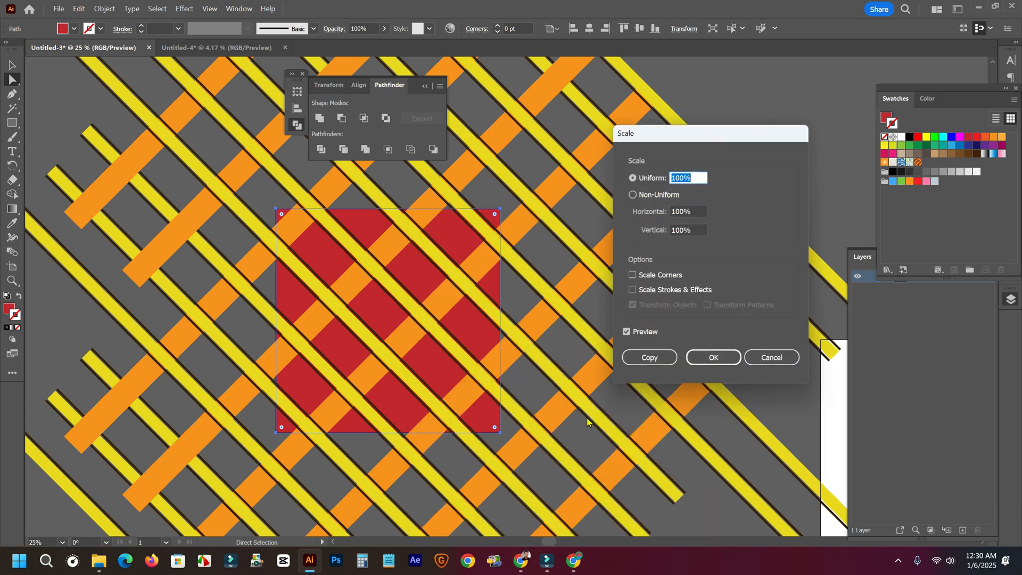
left_click(659, 362)
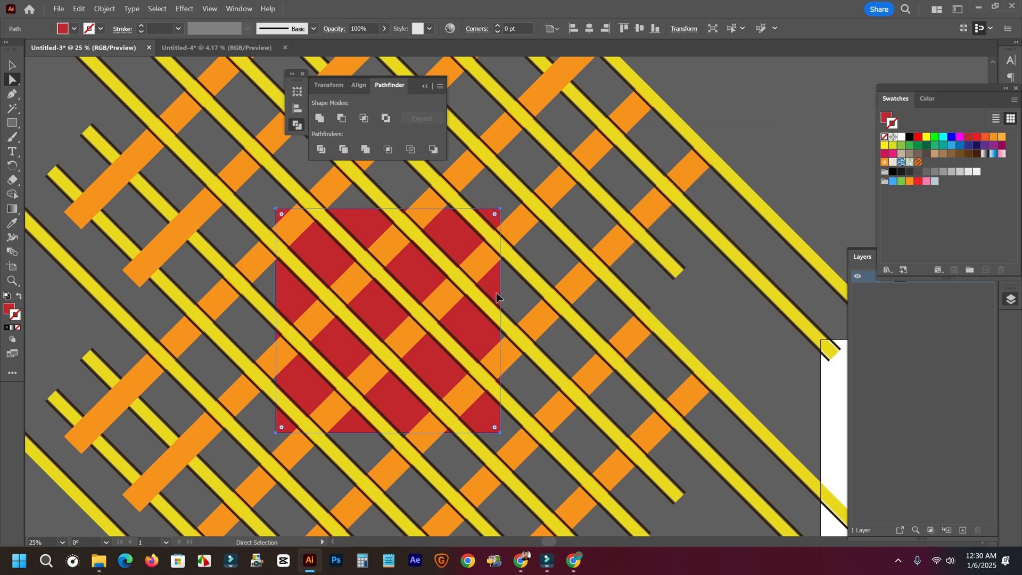
Try moving the duplicated red square clear of the stripes, and undo the moves to put it back in place.
left_click_drag(497, 292, 829, 140)
key("ctrl+minus")
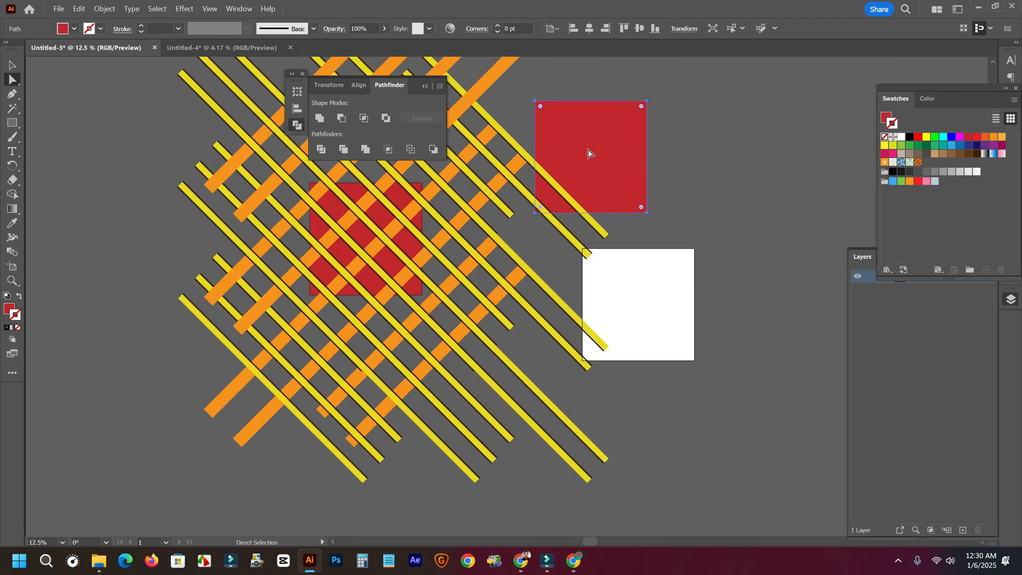
left_click_drag(587, 153, 676, 152)
scroll(376, 215, "up", 1)
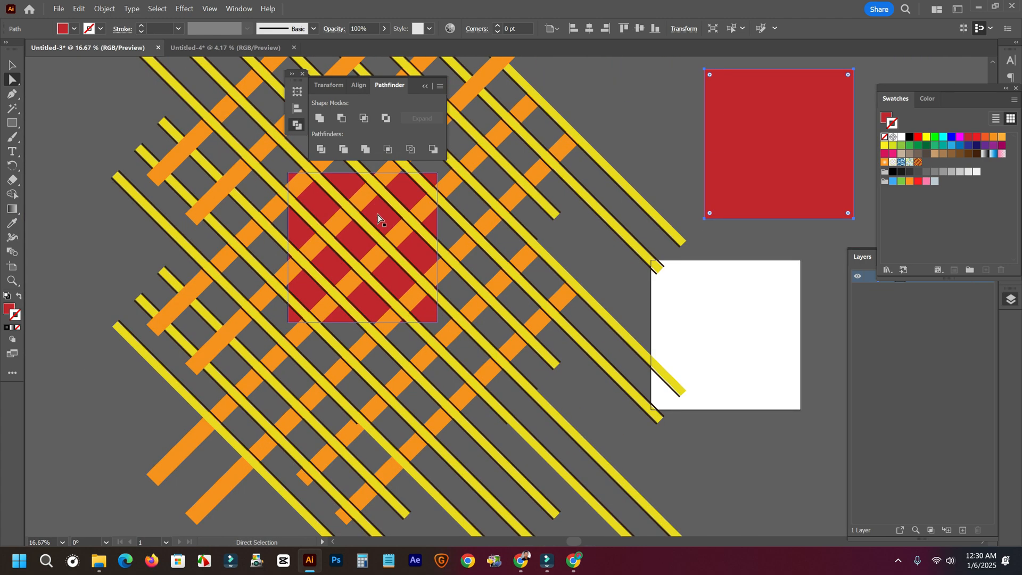
left_click(378, 216)
key("ctrl+z")
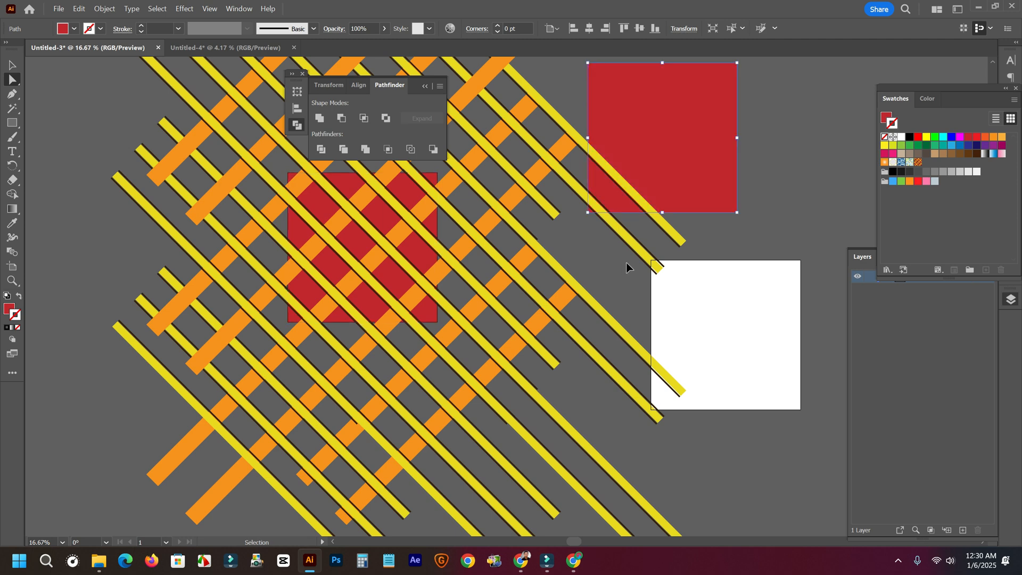
key("ctrl+z")
key("ctrl+z")
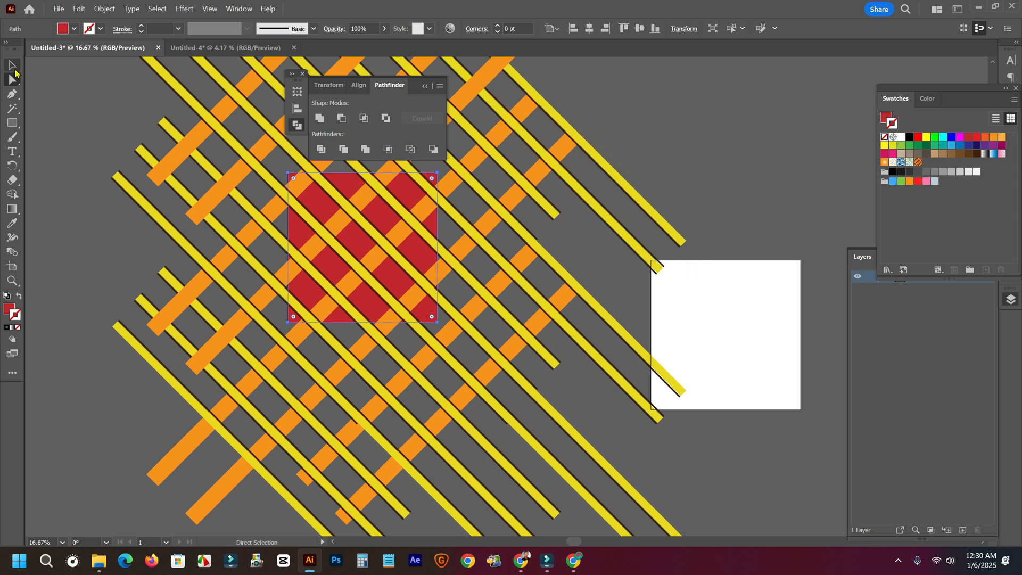
Bring the duplicated red square to the front within the placed plaid artwork.
right_click(405, 194)
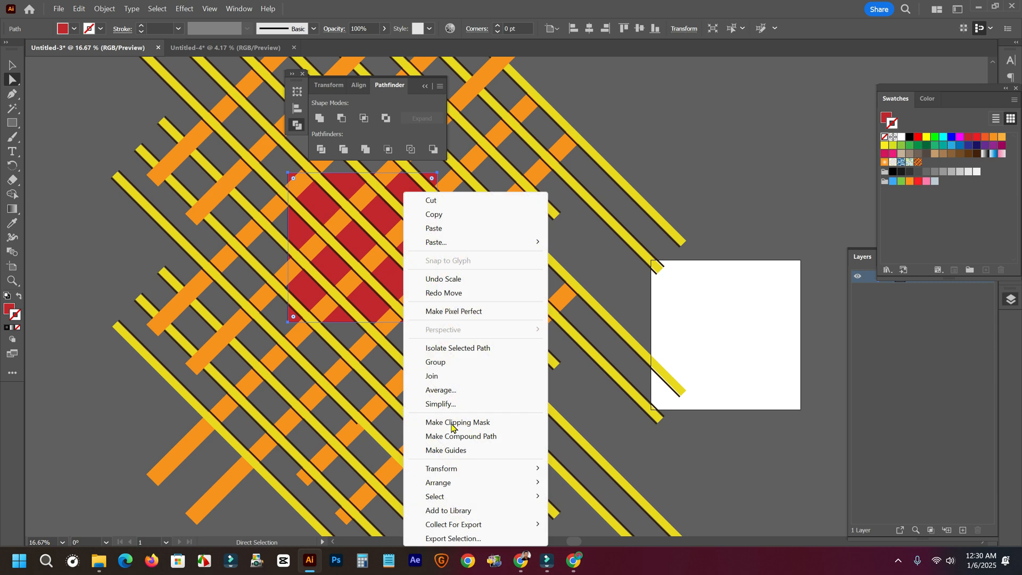
mouse_move(457, 482)
left_click(583, 482)
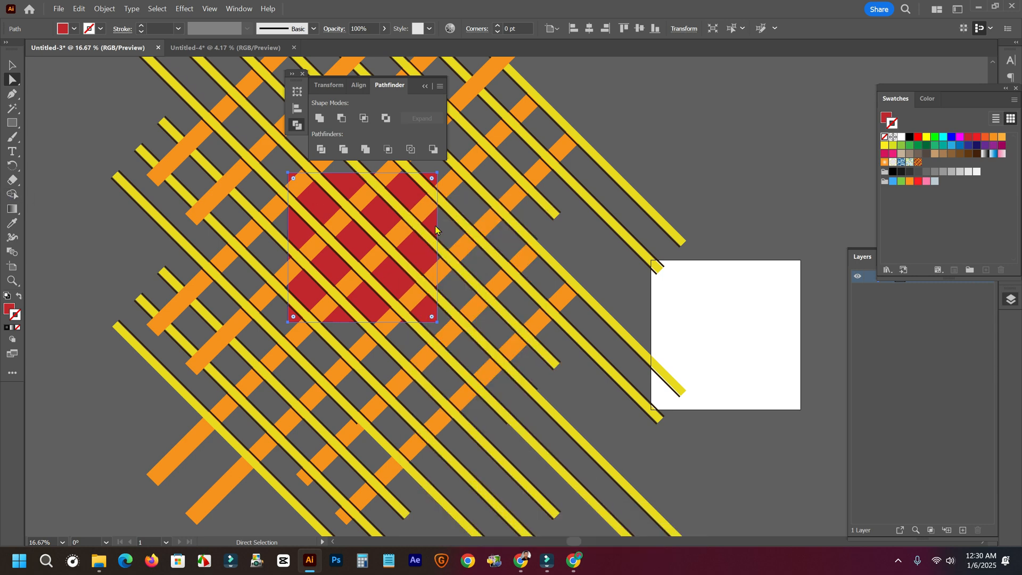
right_click(435, 193)
mouse_move(492, 488)
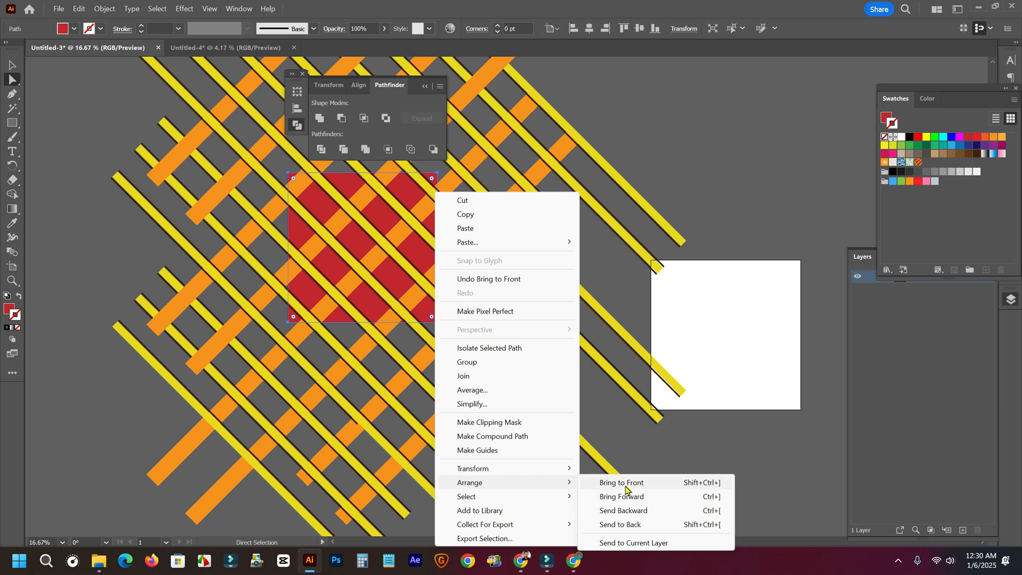
left_click(596, 482)
Try shifting the duplicated red square slightly off the original, undo the shift and deselect it.
scroll(400, 205, "up", 3)
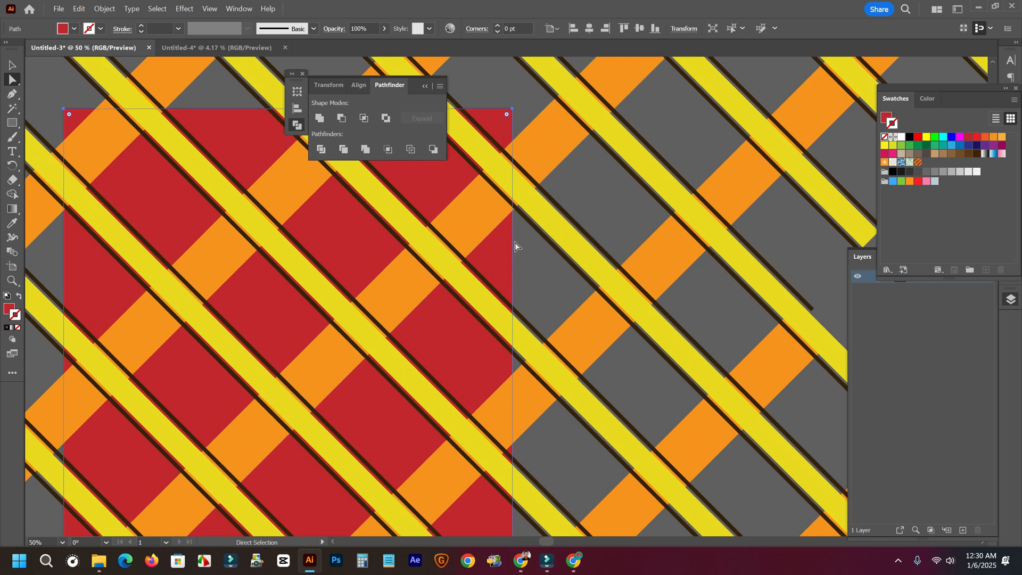
mouse_move(504, 258)
left_mouse_down()
mouse_move(488, 263)
mouse_move(504, 258)
left_mouse_up()
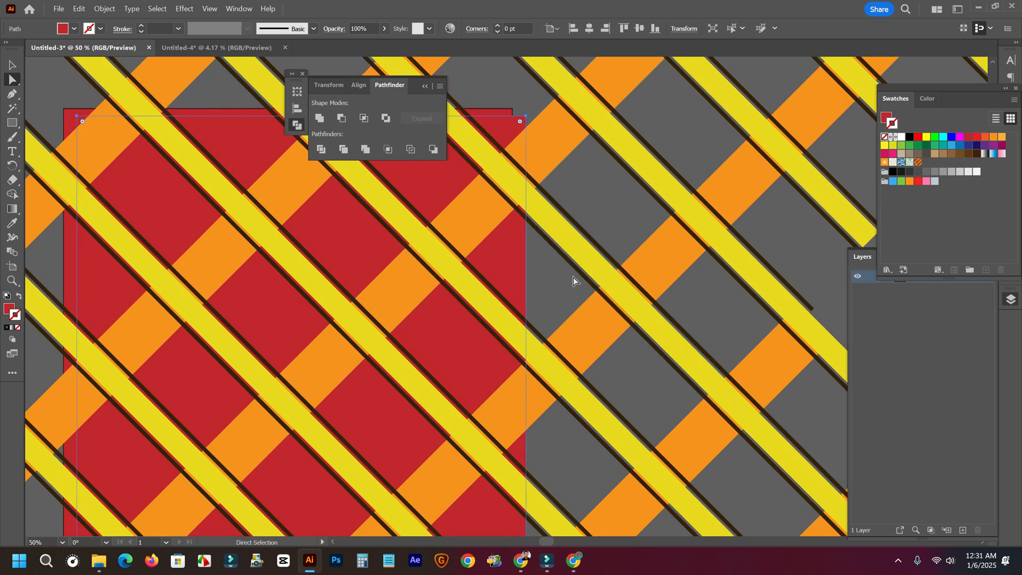
left_click(571, 277)
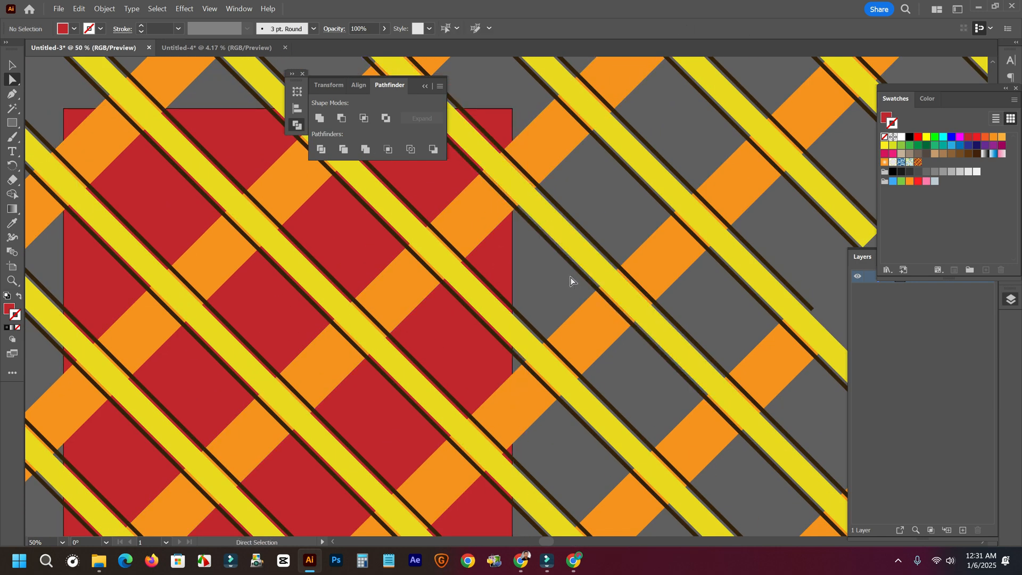
Start saving the Untitled-4 plaid tile document under a new name in Downloads with Illustrator EPS as the file type.
left_click(194, 50)
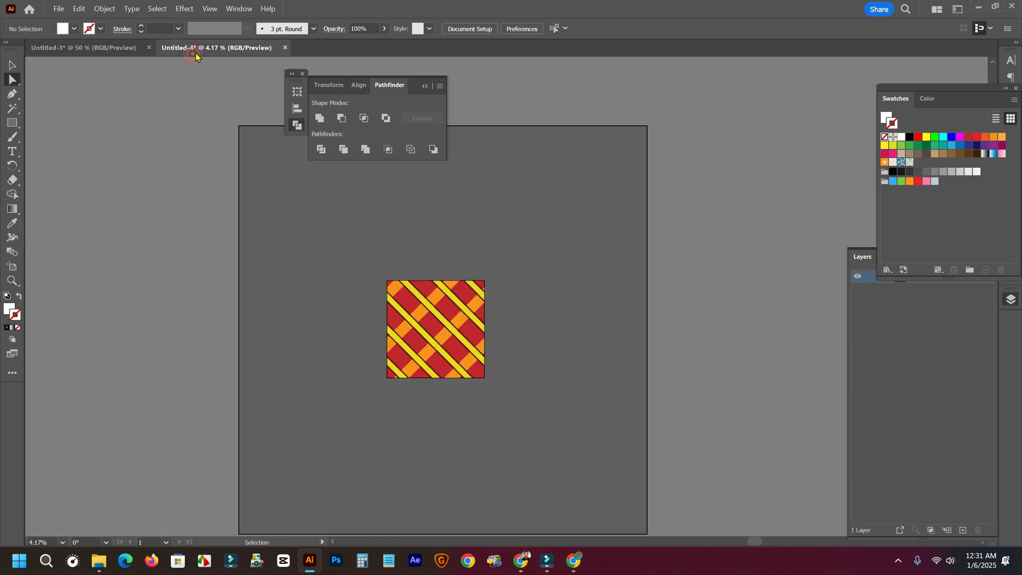
left_click(425, 86)
left_click(59, 8)
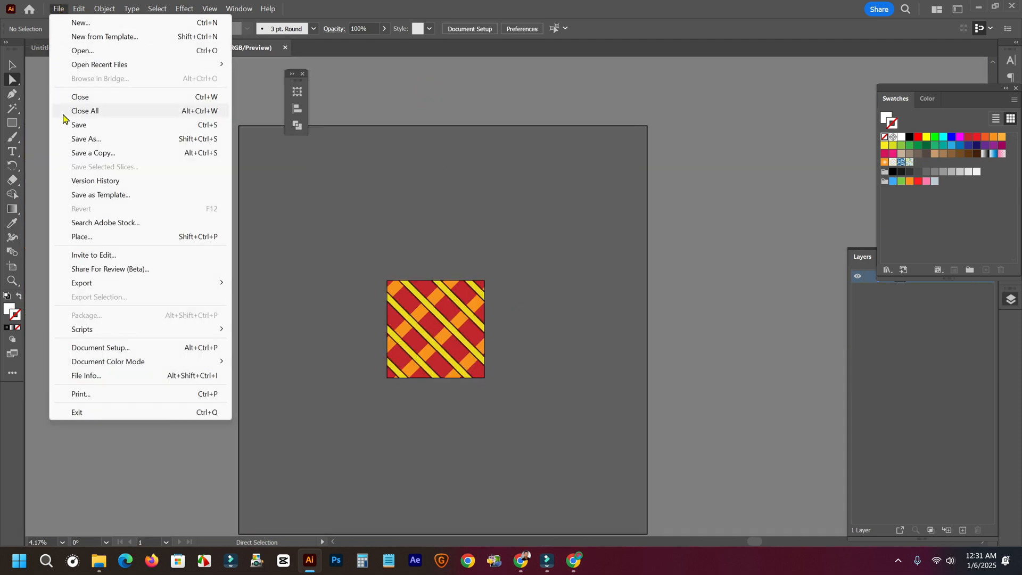
left_click(81, 139)
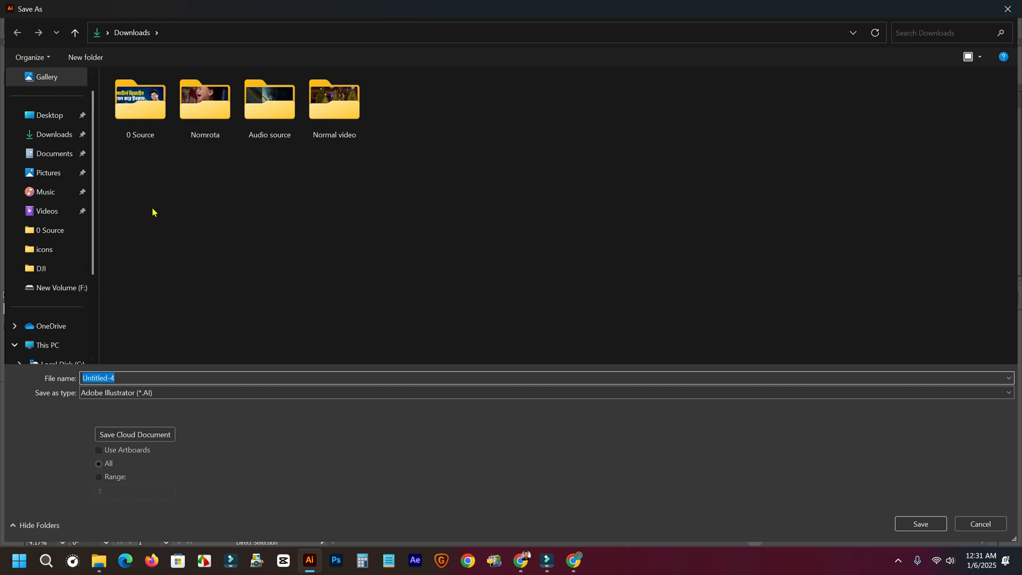
left_click(118, 393)
left_click(119, 424)
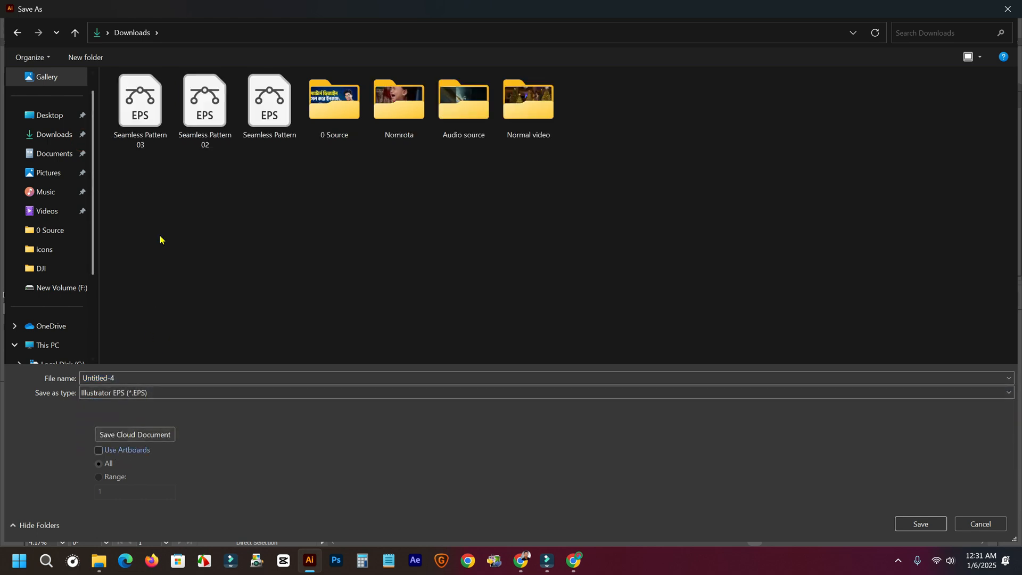
Name the file Seamless Pattern 04, based on the existing Seamless Pattern 03 name, and save it with the Illustrator 2020 EPS version.
left_click(140, 107)
left_click(168, 380)
left_click(170, 380)
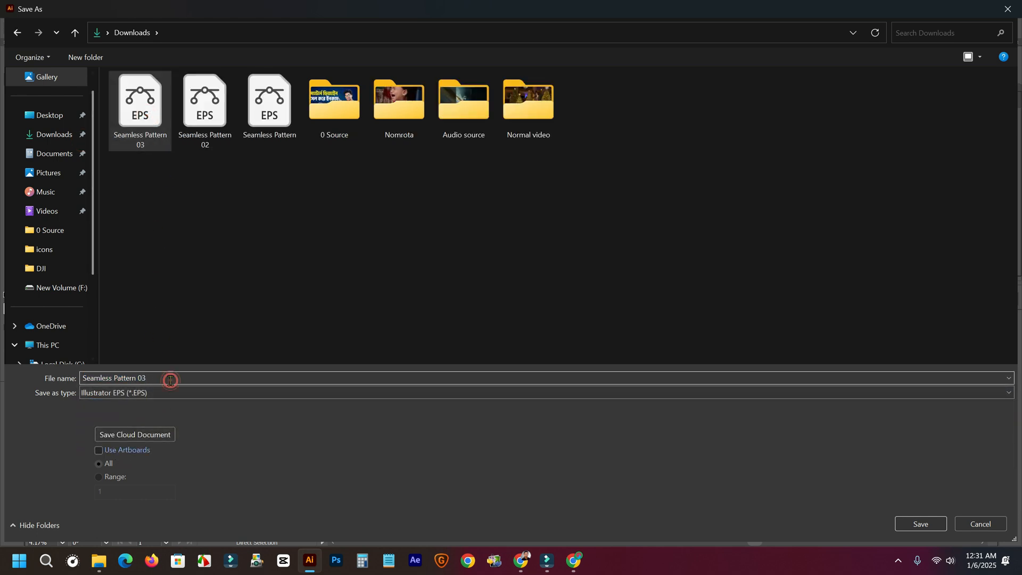
key("BackSpace")
type("4")
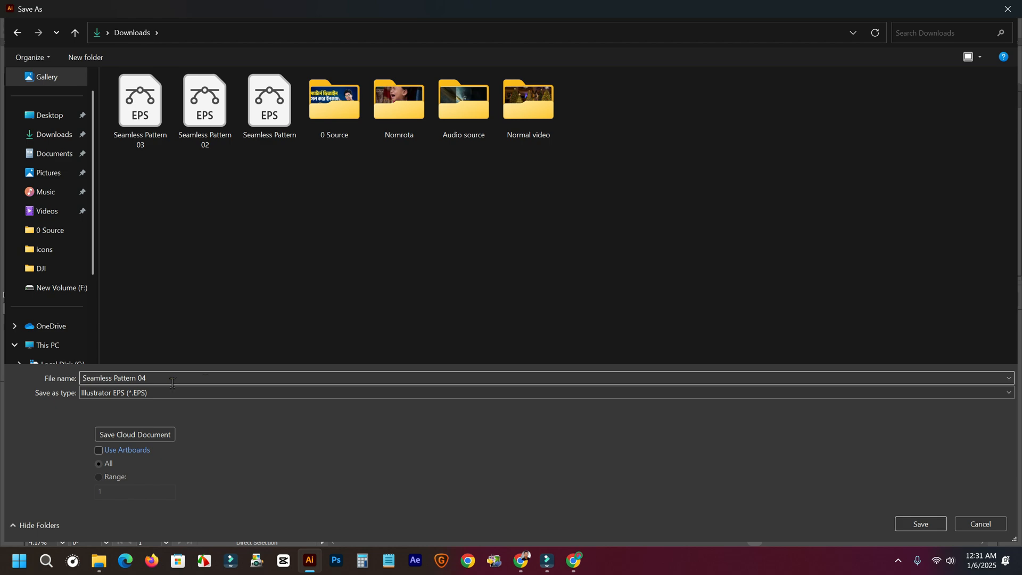
left_click(930, 530)
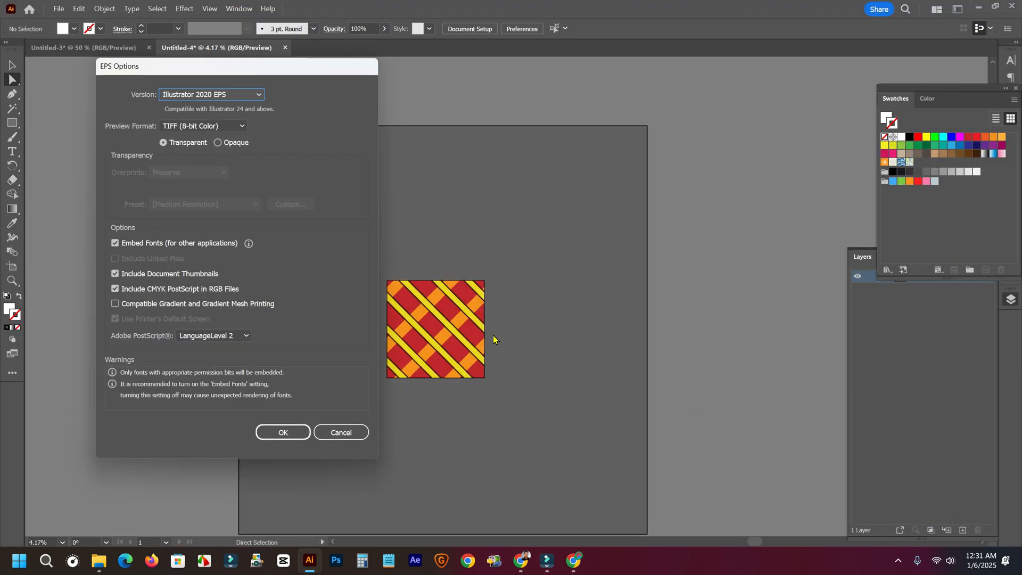
left_click(208, 95)
left_click(209, 230)
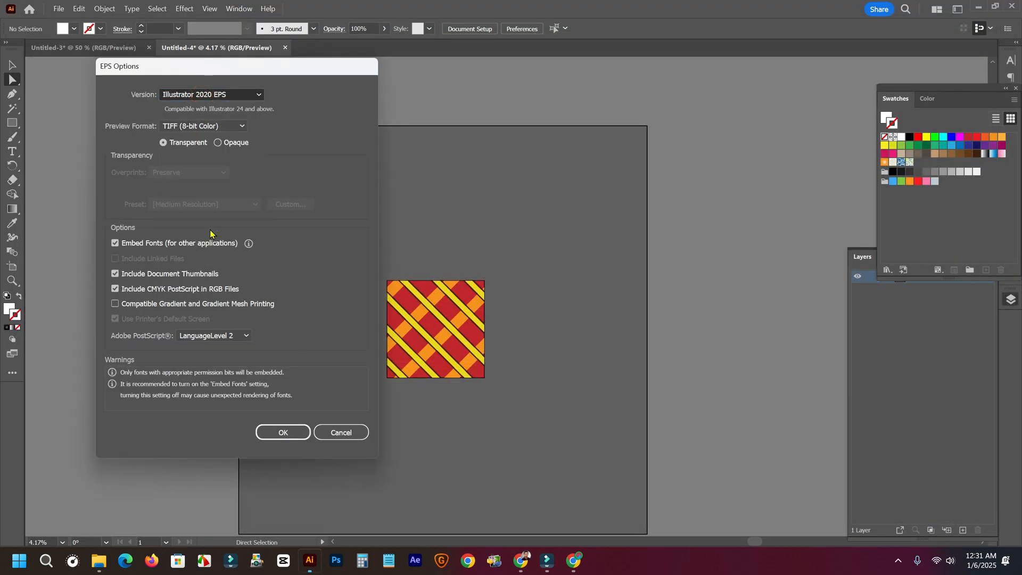
left_click(281, 419)
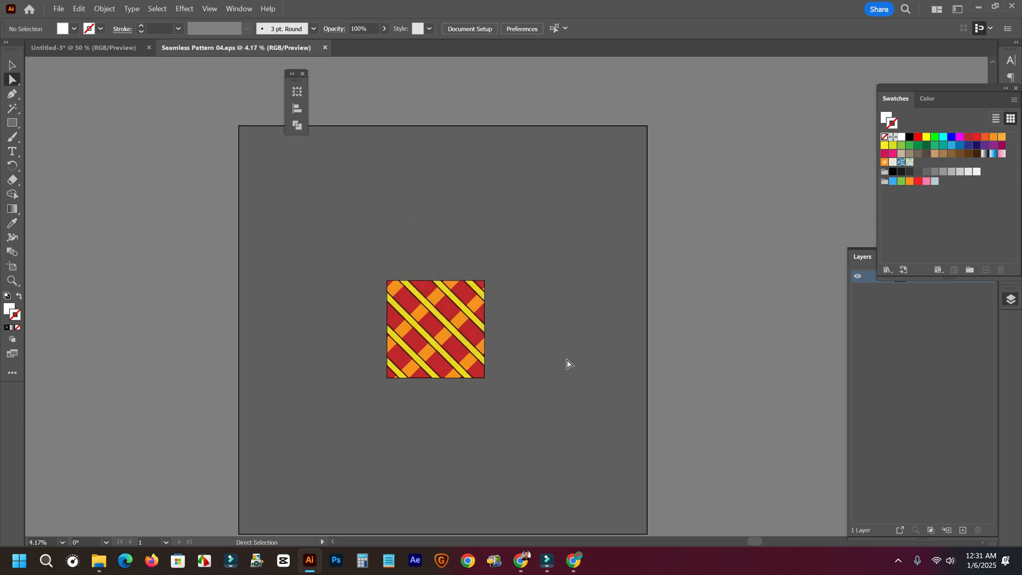
Switch to the Shutterstock Contributor portfolio in Chrome and upload the Seamless Pattern 04 EPS file.
mouse_move(521, 560)
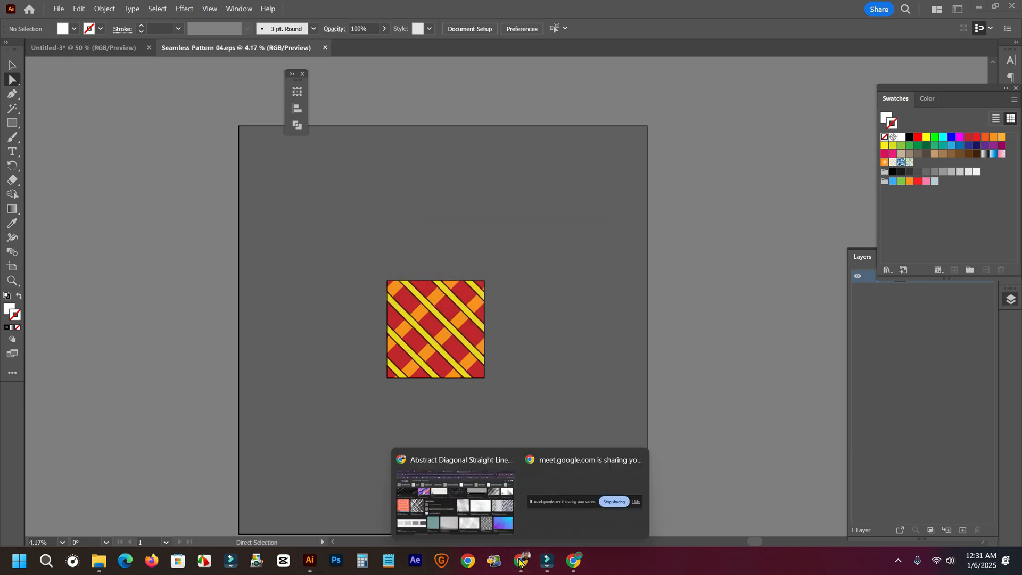
left_click(434, 482)
left_click(821, 11)
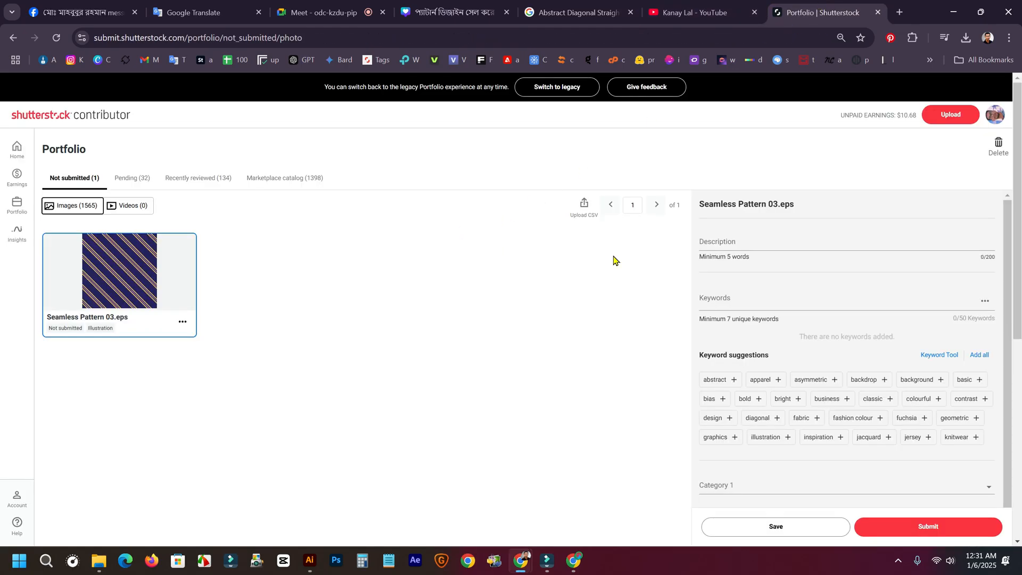
left_click(942, 120)
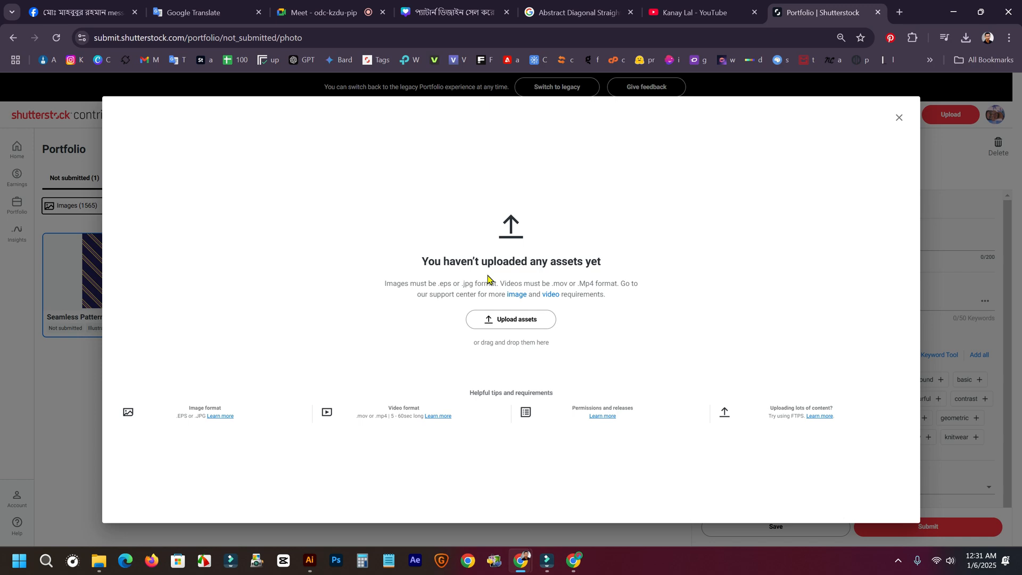
left_click(520, 314)
double_click(131, 99)
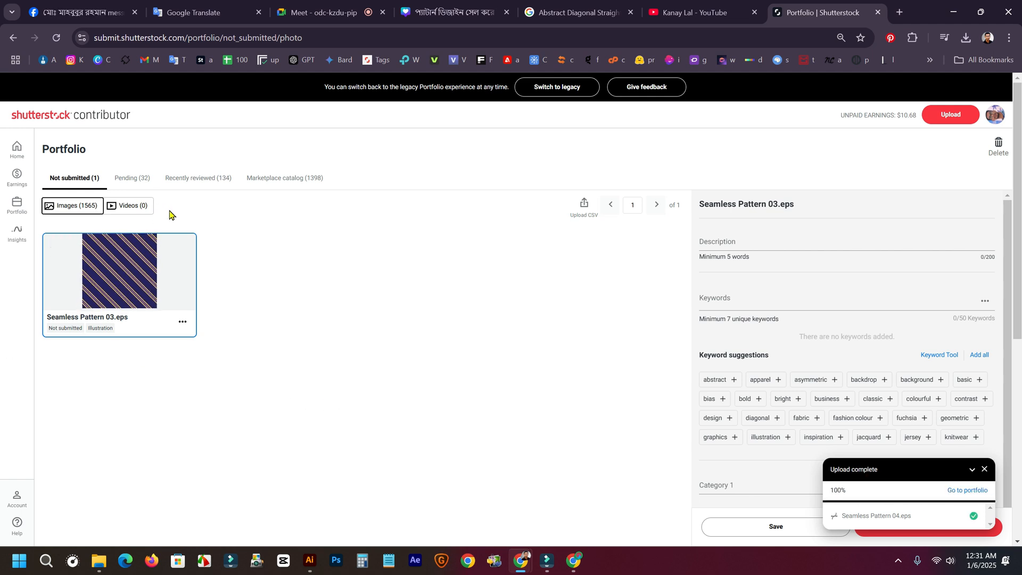
left_click(967, 489)
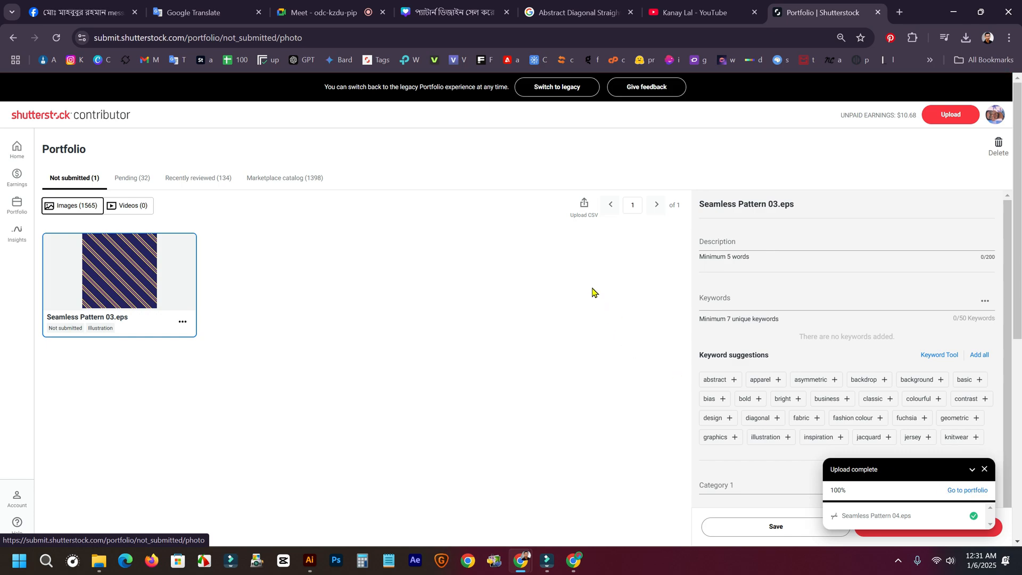
Browse the Google image results for Abstract Diagonal Straight Lines Pattern and check the Google Meet call.
left_click(570, 12)
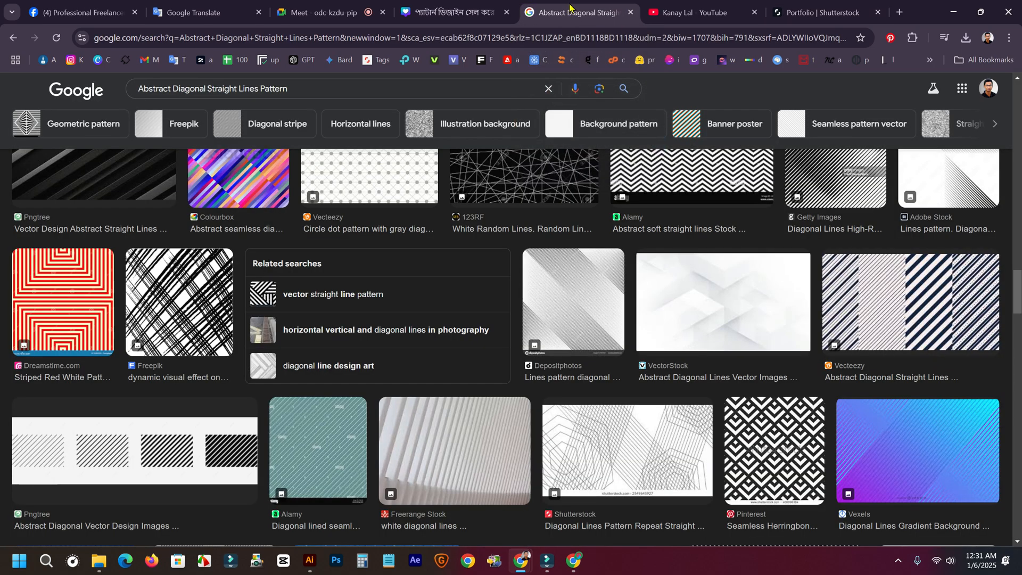
scroll(277, 339, "down", 4)
scroll(278, 339, "down", 3)
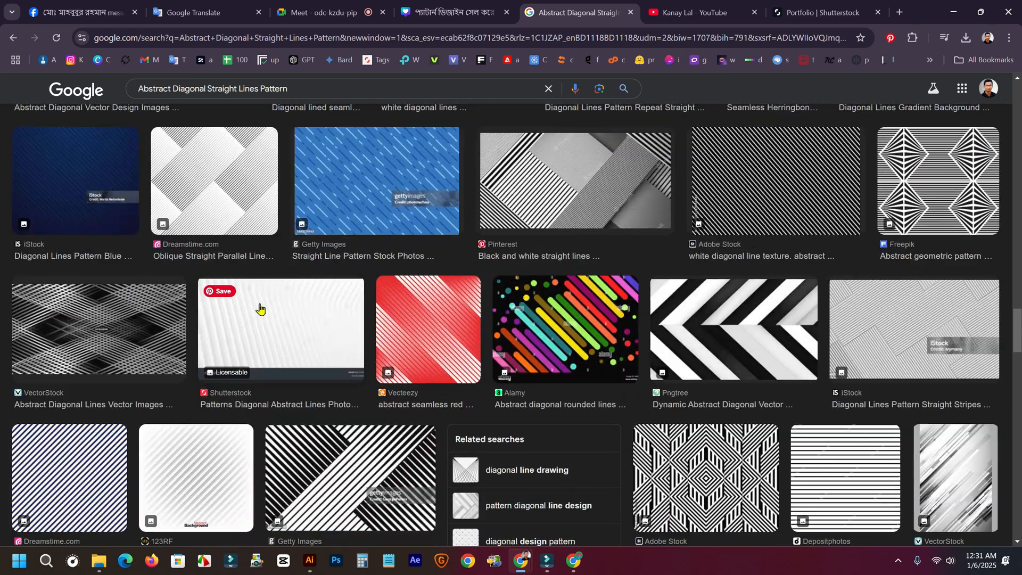
scroll(266, 298, "up", 3)
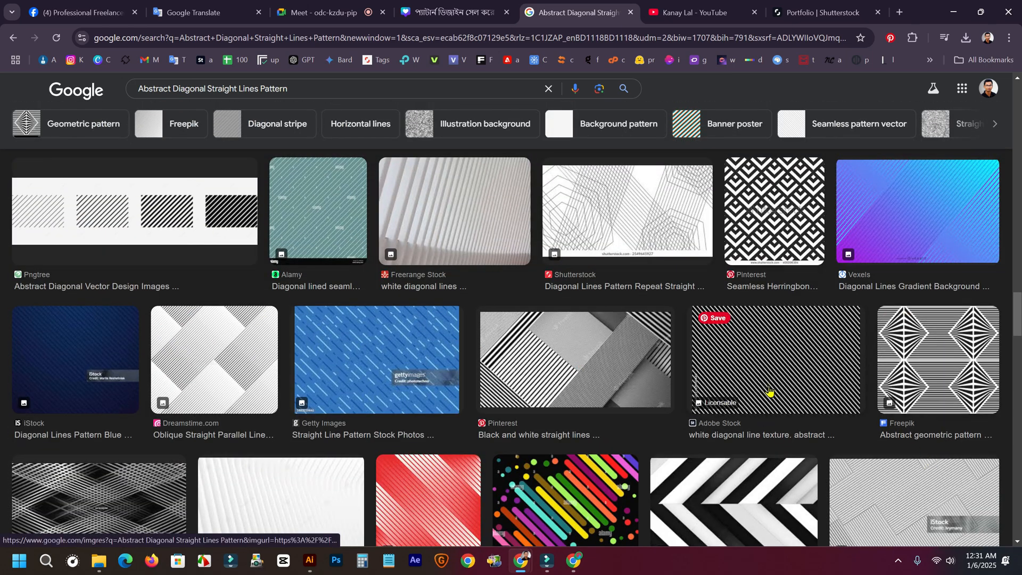
scroll(288, 442, "down", 3)
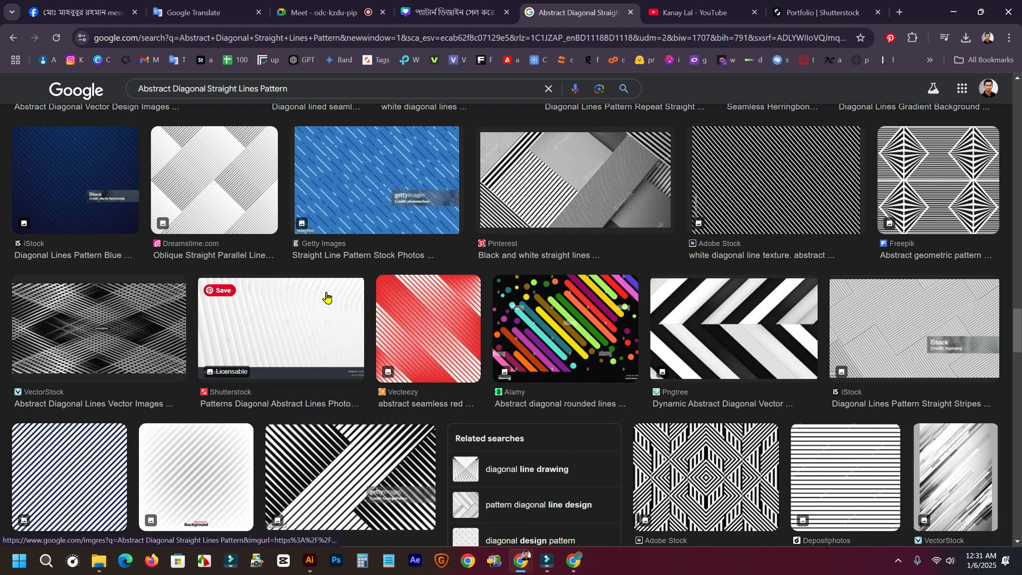
left_click(330, 16)
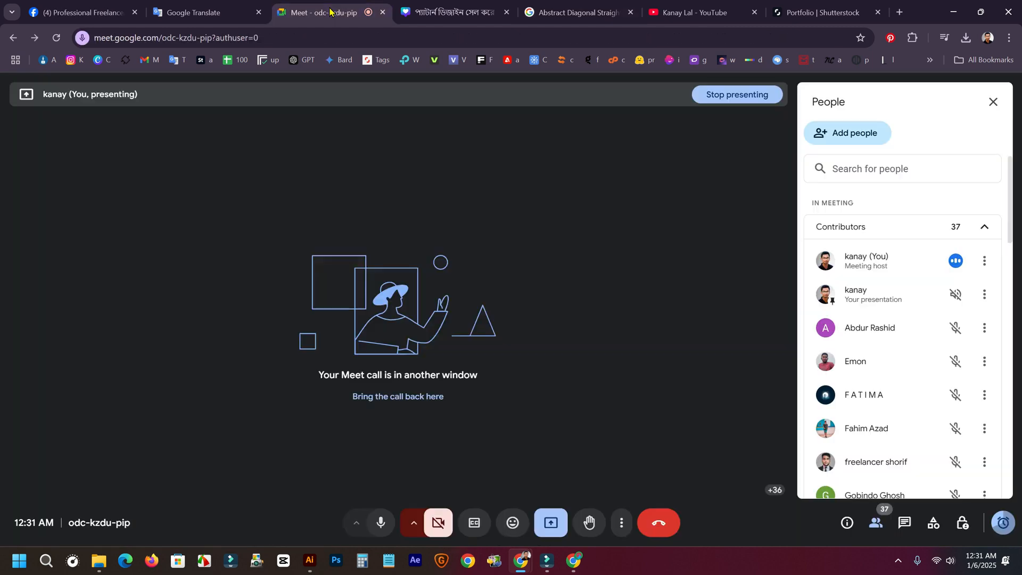
Return to the Shutterstock portfolio, reload the not-submitted items and select Seamless Pattern 04.eps.
left_click(802, 9)
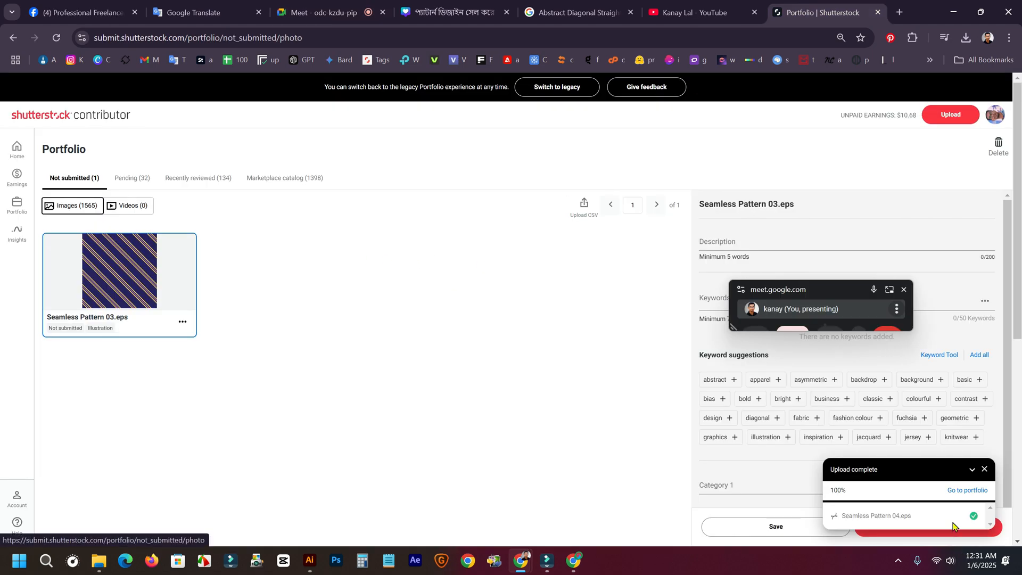
left_click(965, 491)
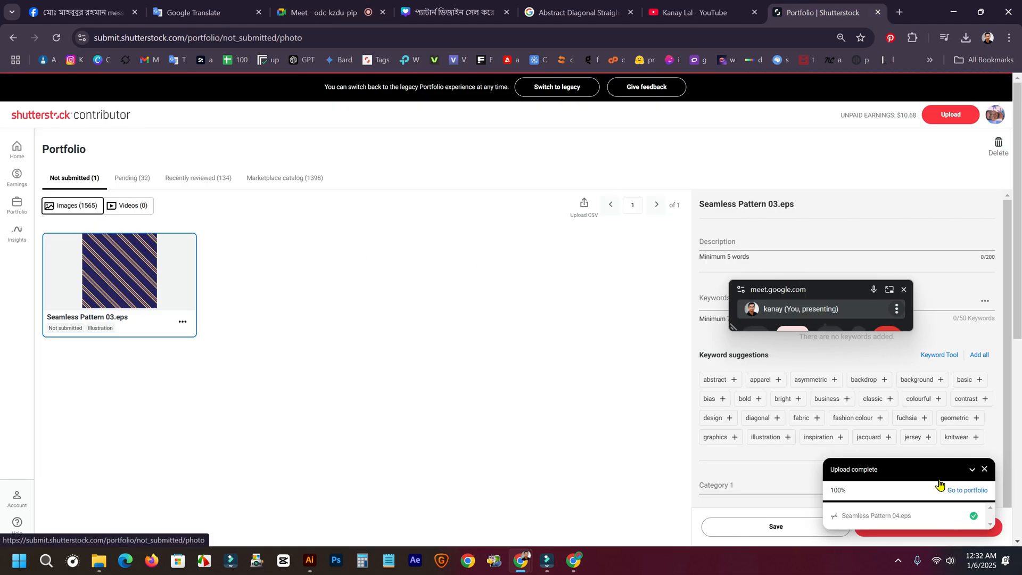
right_click(423, 248)
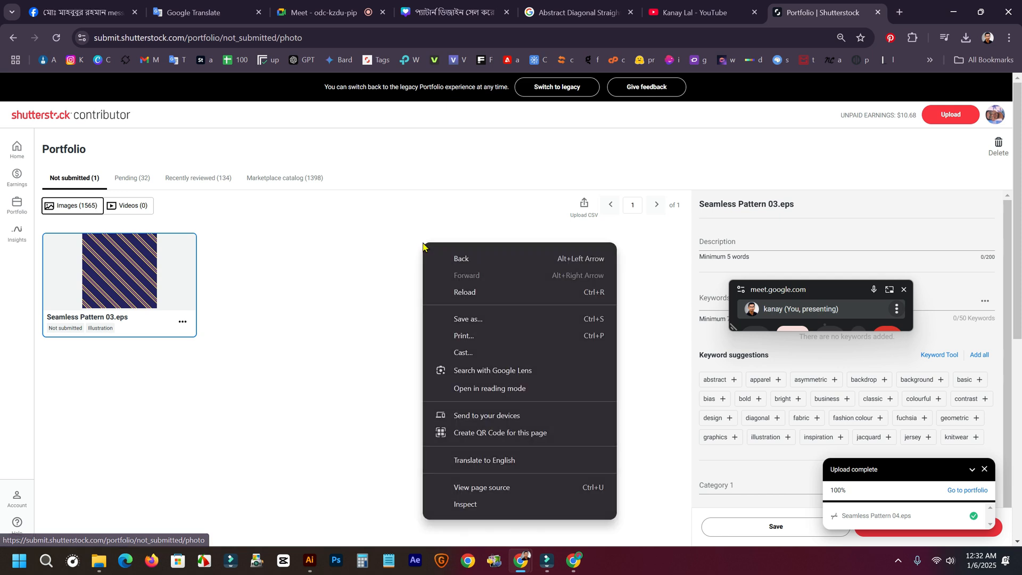
left_click(463, 290)
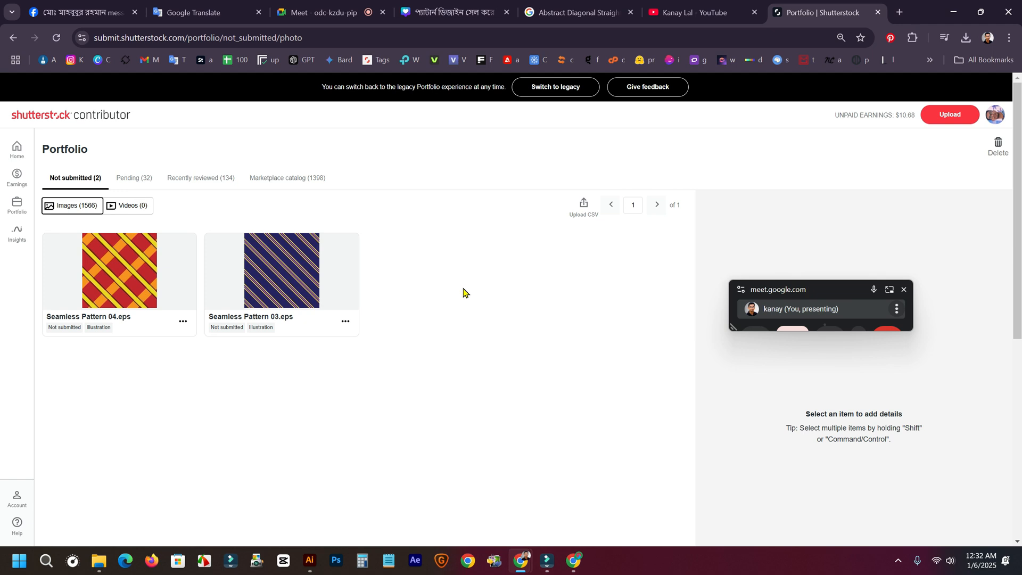
left_click(120, 266)
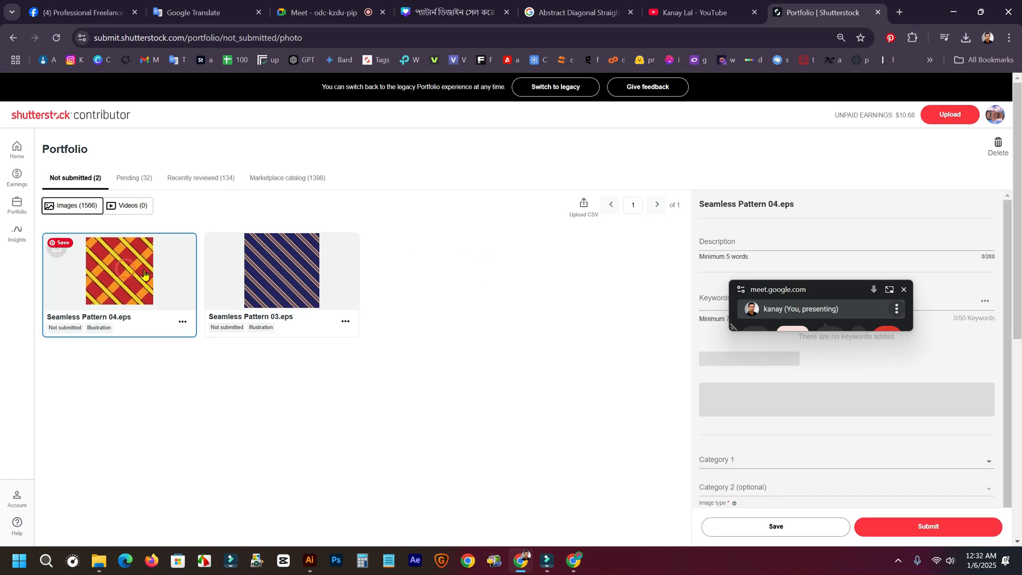
Move the floating Google Meet window clear of the selected item's description and keyword fields.
left_click_drag(792, 294, 501, 144)
left_click(425, 248)
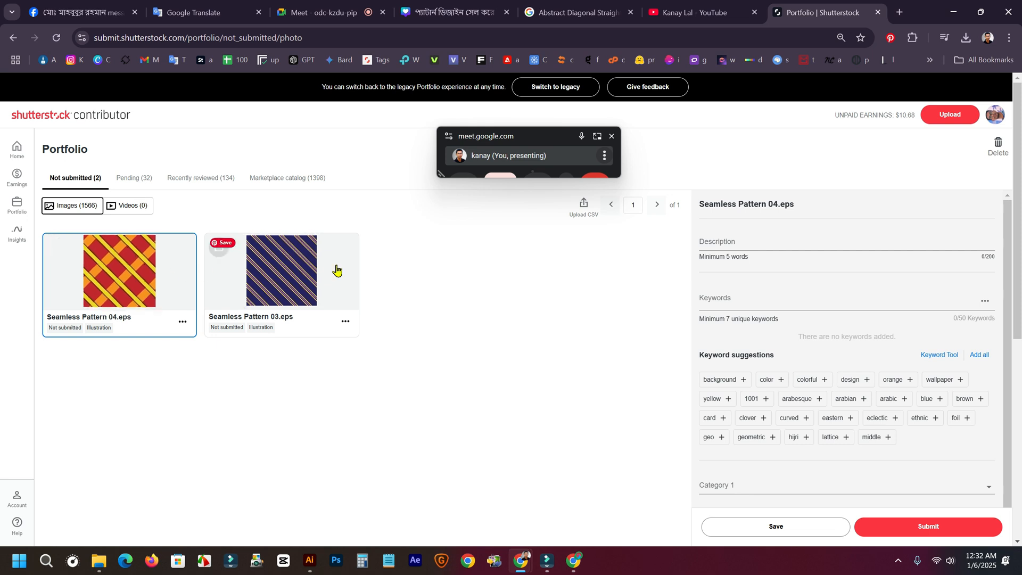
left_click(418, 276)
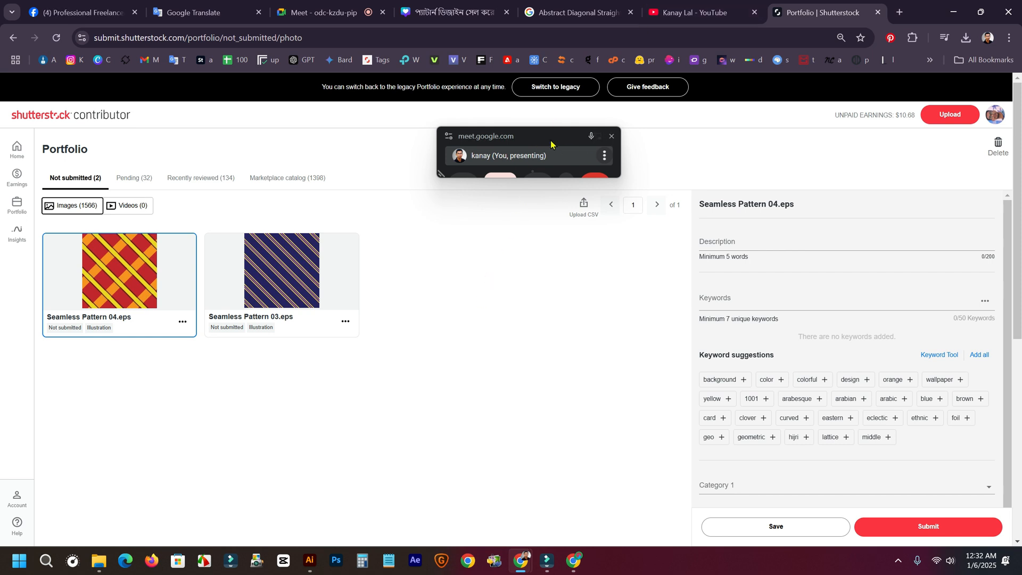
left_click_drag(548, 143, 719, 155)
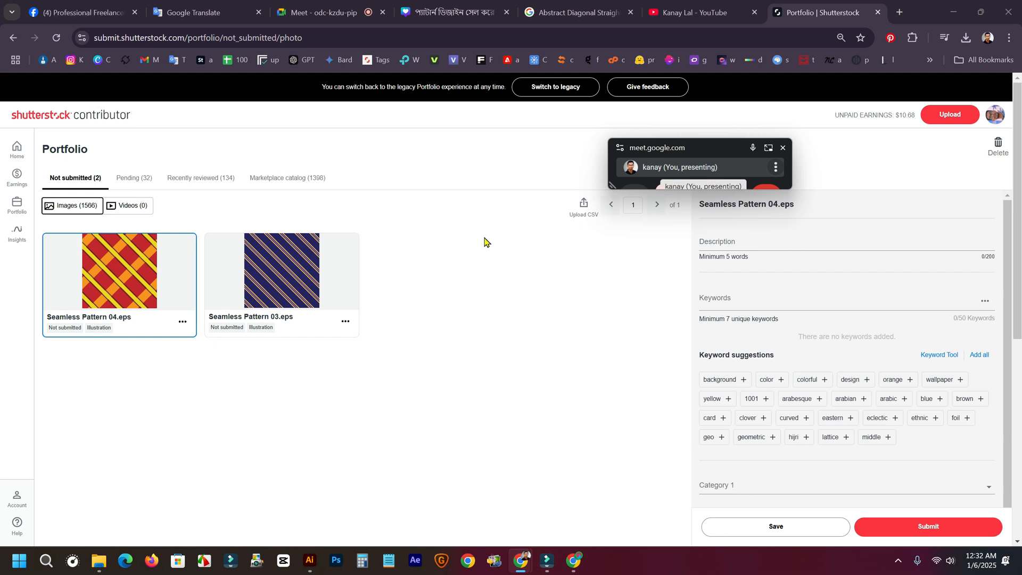
Return to the Google Meet call, look through the participant list and stop presenting the screen.
left_click(325, 12)
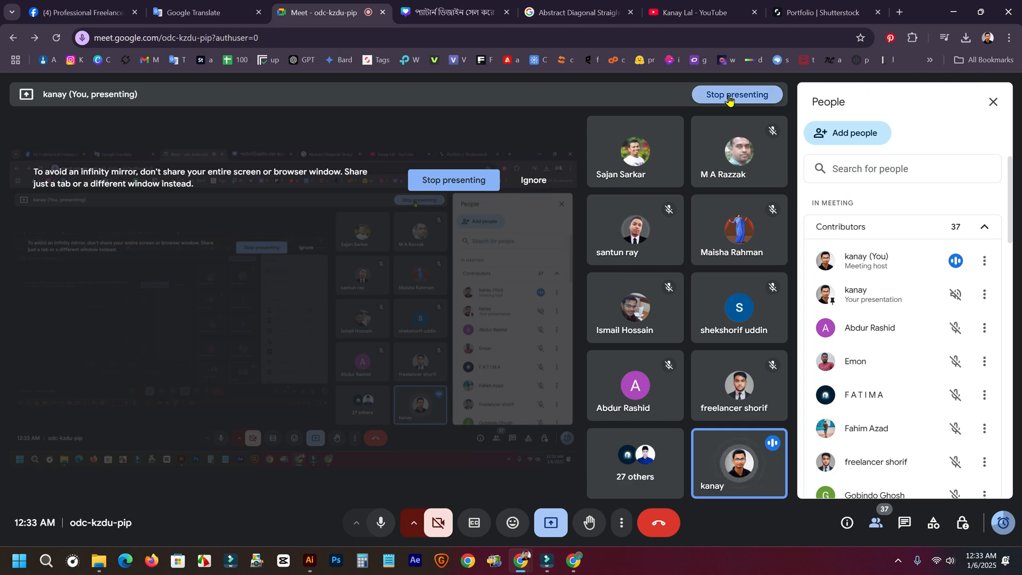
scroll(878, 384, "down", 10)
scroll(879, 404, "down", 5)
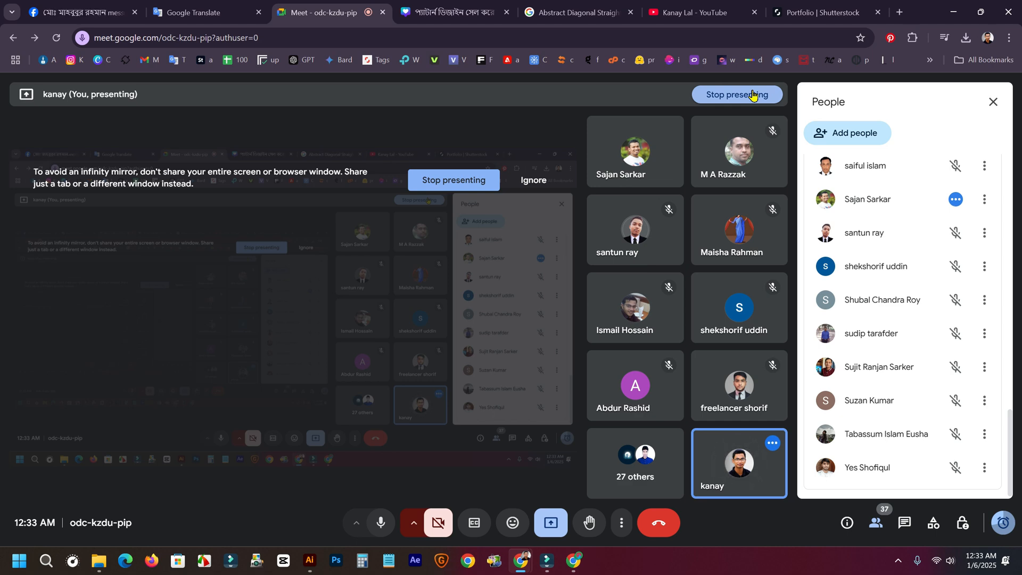
left_click(752, 94)
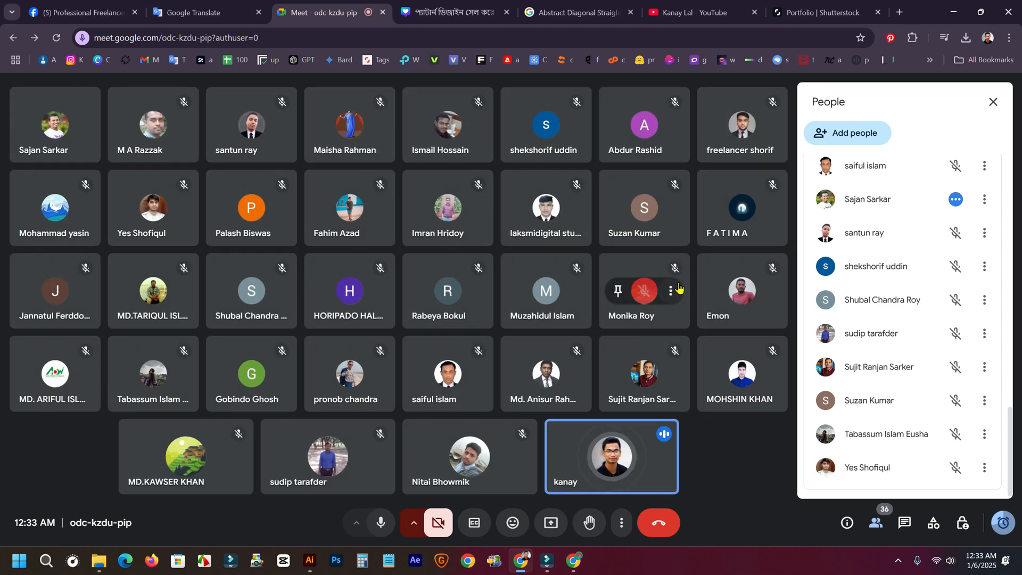